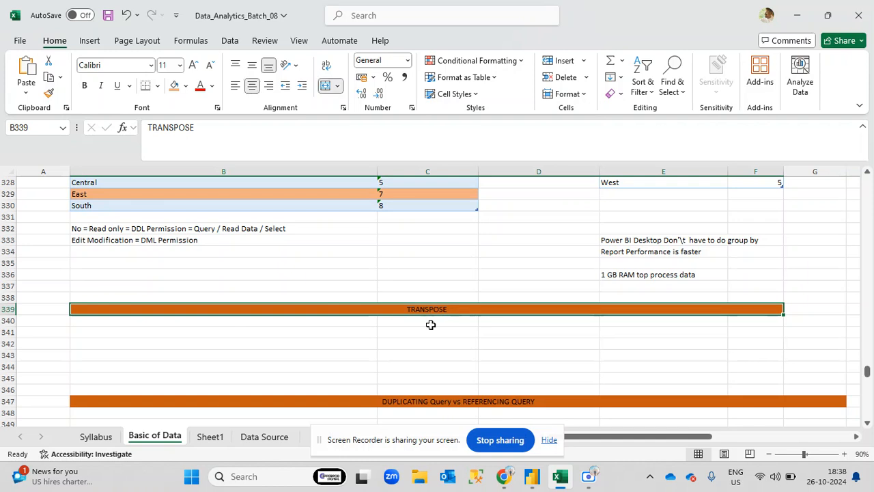
- Review the session's topic headings on the Basic of Data sheet, from TRANSPOSE through QUERY FOLDING
scroll(398, 328, down, 2)
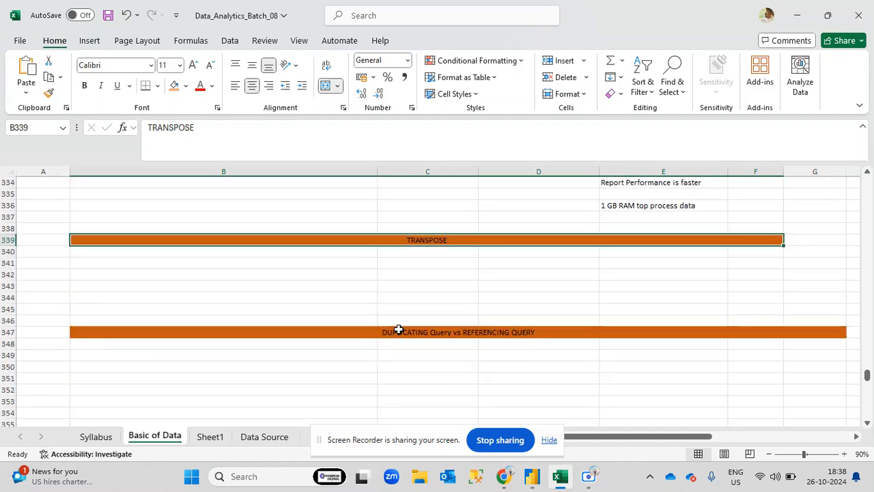
click(350, 336)
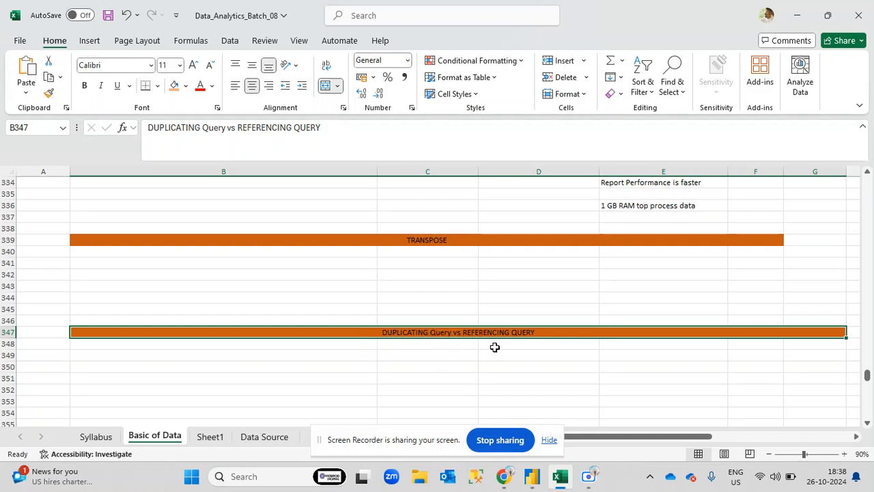
scroll(496, 346, down, 4)
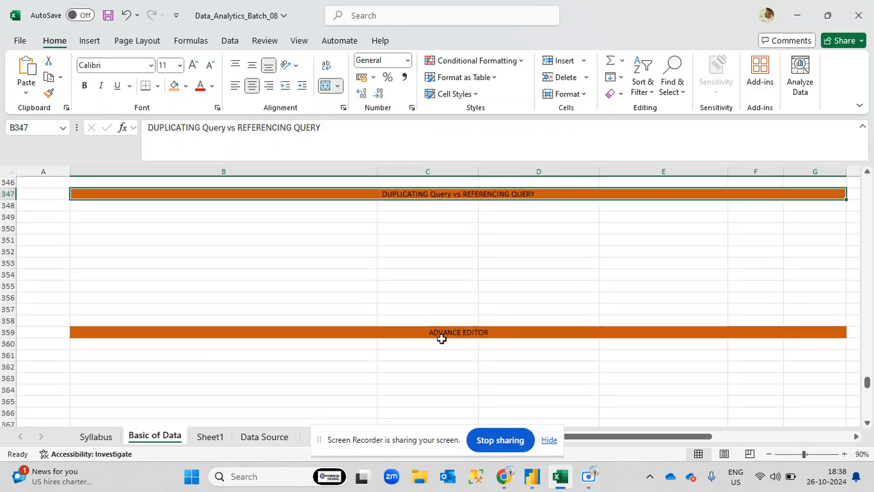
click(362, 333)
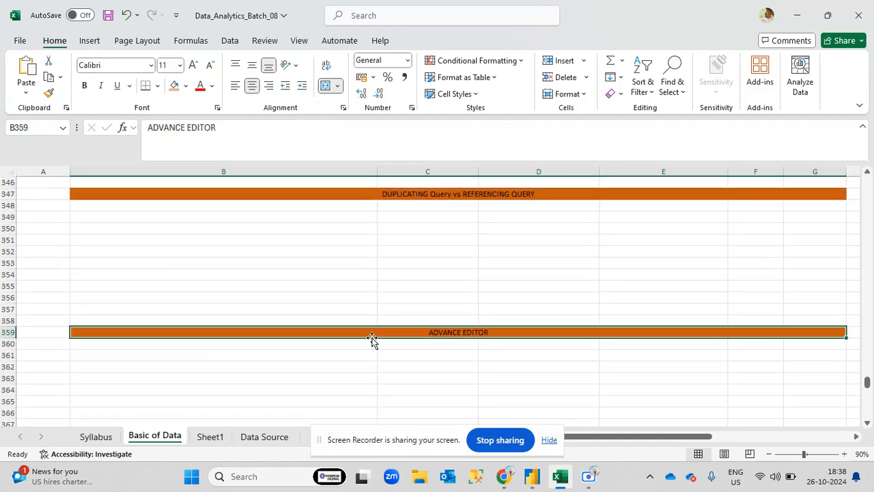
scroll(388, 340, down, 4)
click(394, 316)
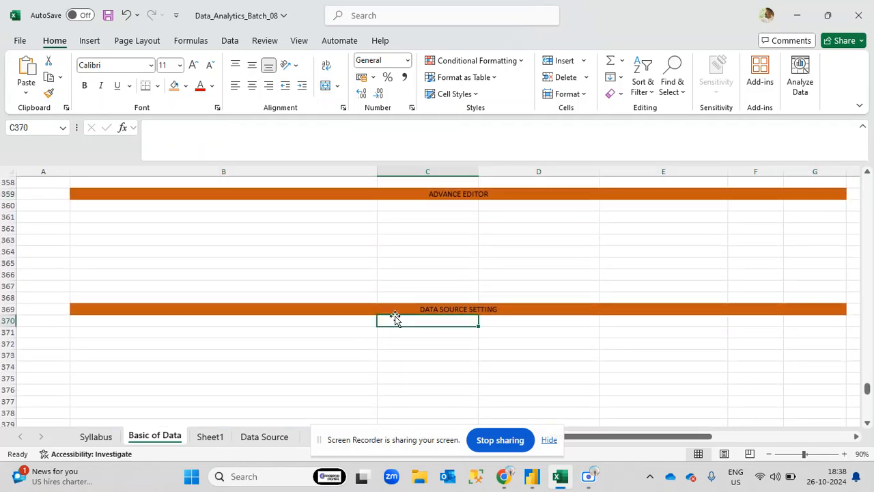
click(400, 308)
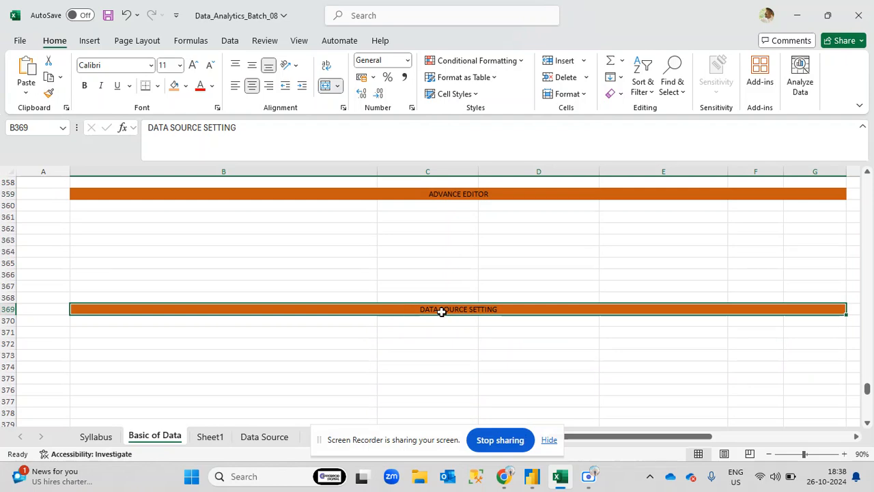
click(549, 440)
scroll(414, 321, down, 4)
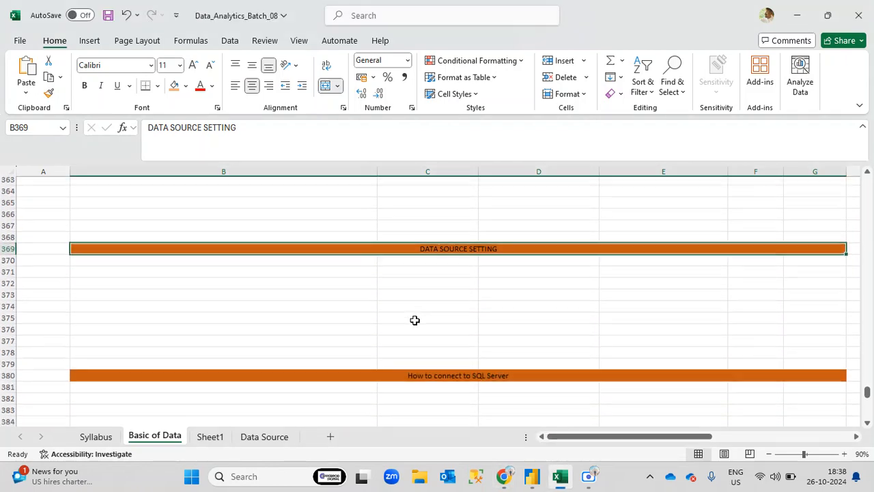
click(438, 297)
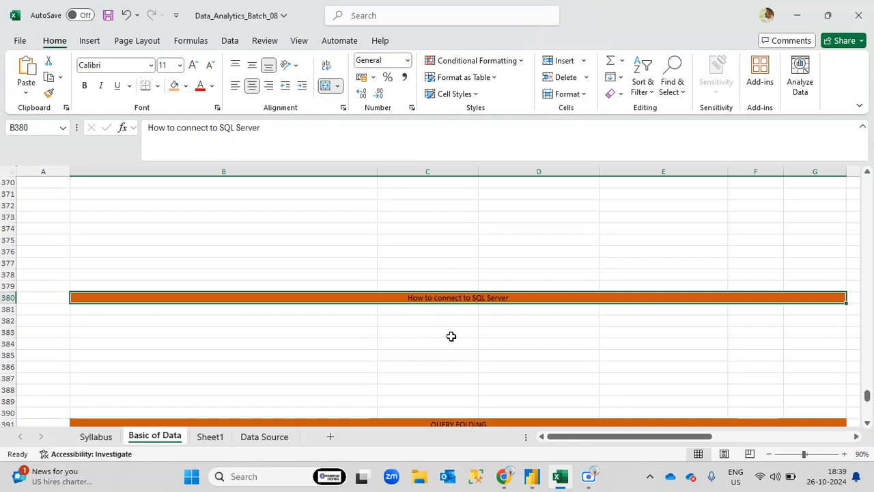
scroll(451, 336, down, 4)
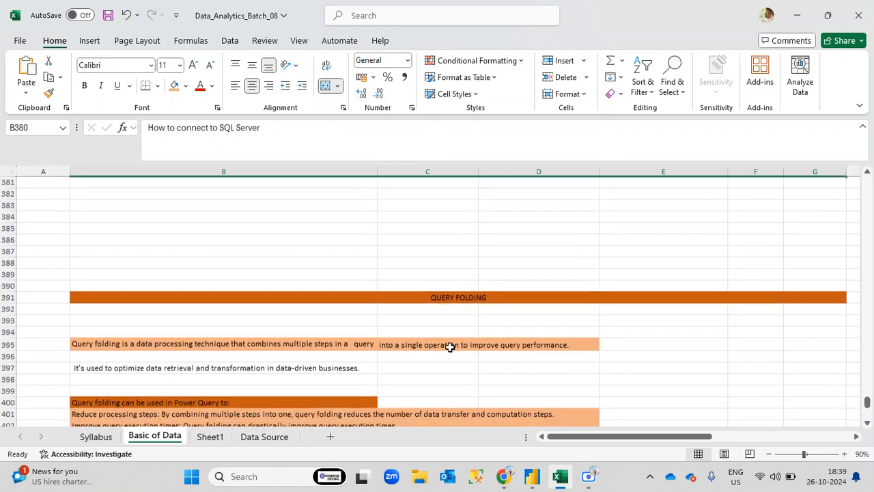
click(398, 285)
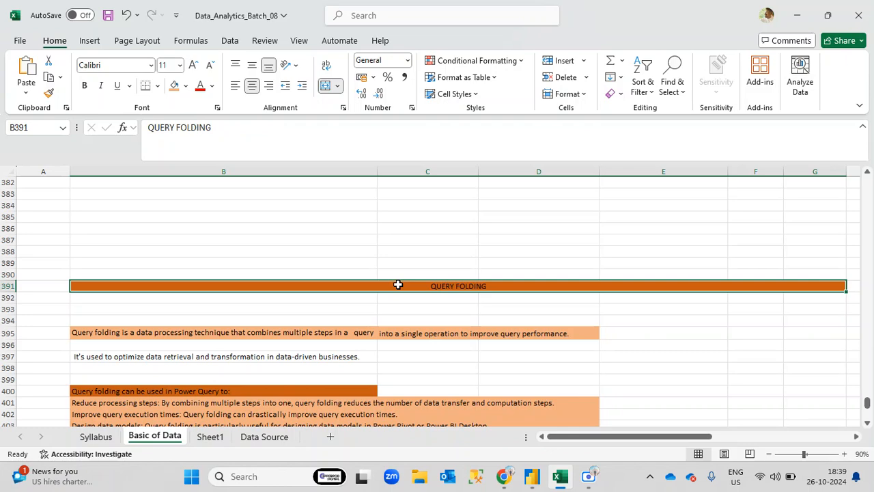
scroll(397, 312, down, 4)
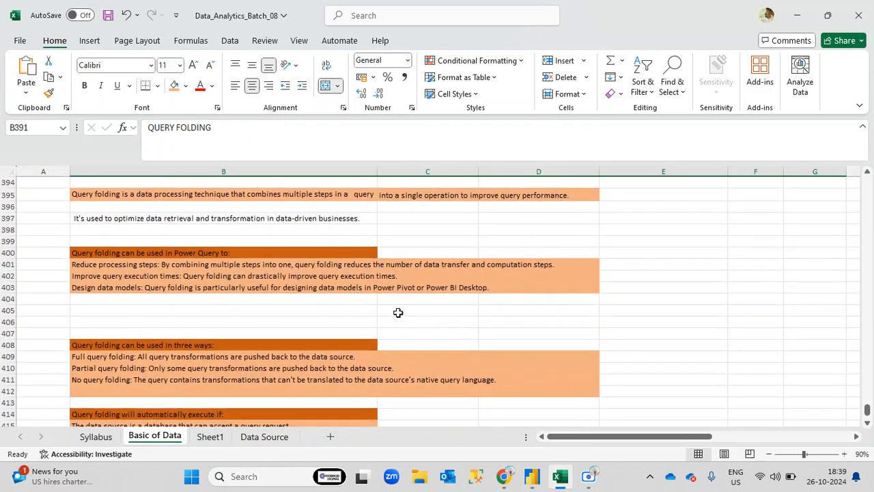
- Merge and center B420:E420 below the query folding notes and enter the heading "Q & A"
scroll(399, 312, down, 8)
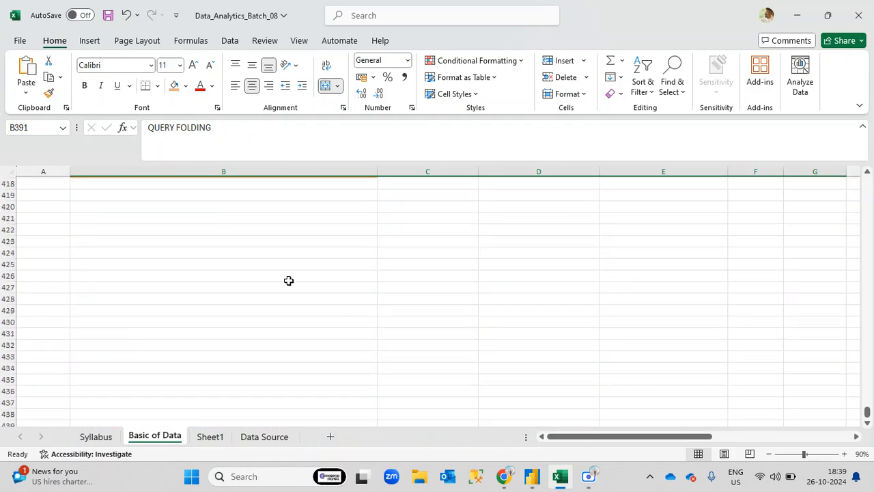
drag(132, 205, 686, 204)
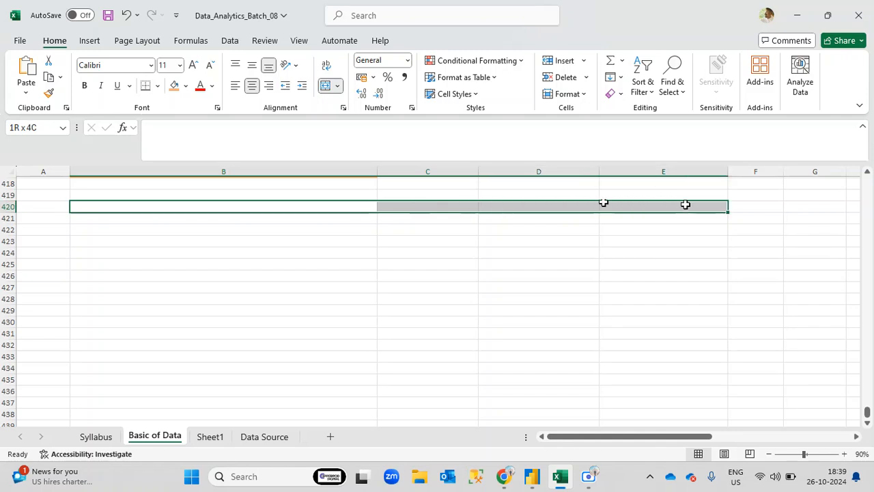
click(326, 85)
double_click(329, 205)
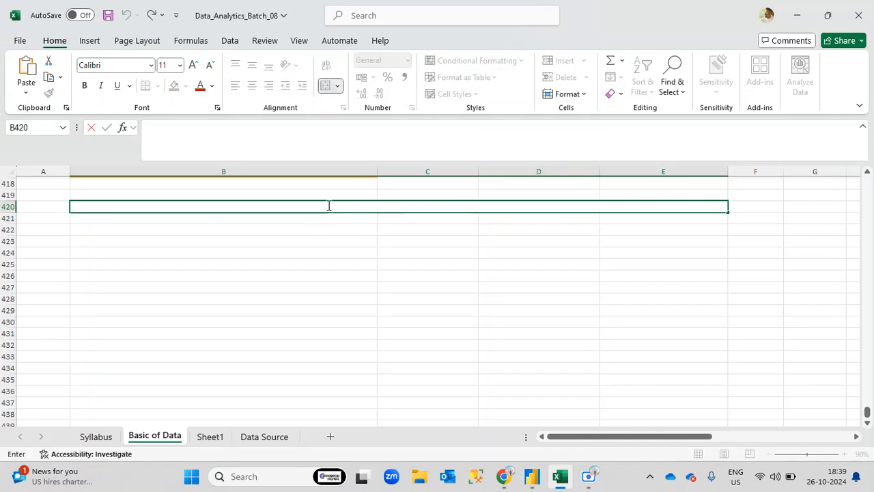
text(Q & A)
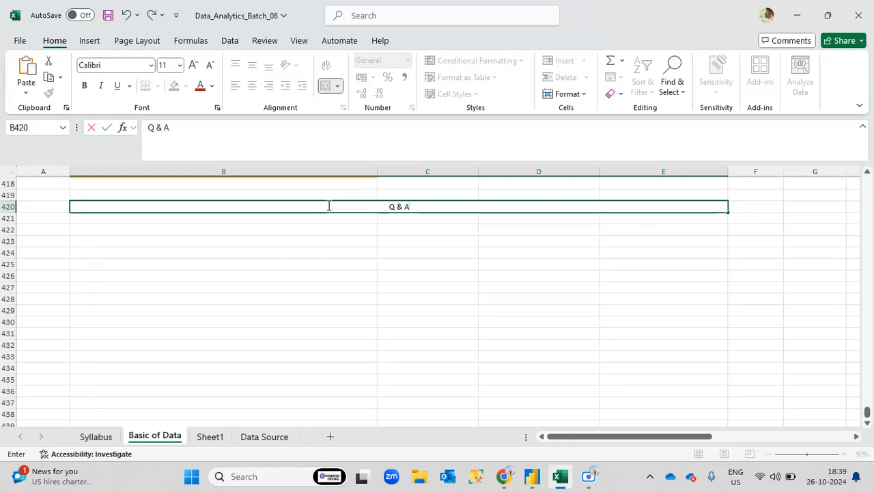
click(364, 263)
- Fill the merged "Q & A" heading cell with the same dark orange as the other topic headings
click(362, 206)
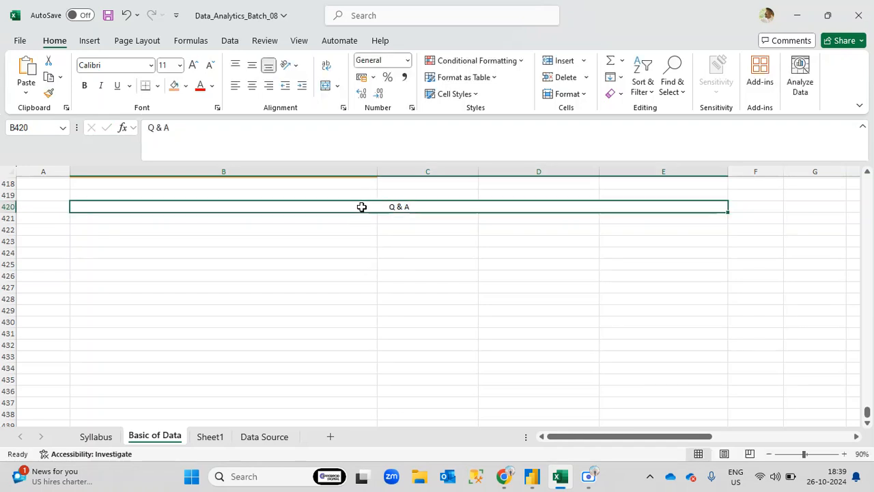
click(186, 86)
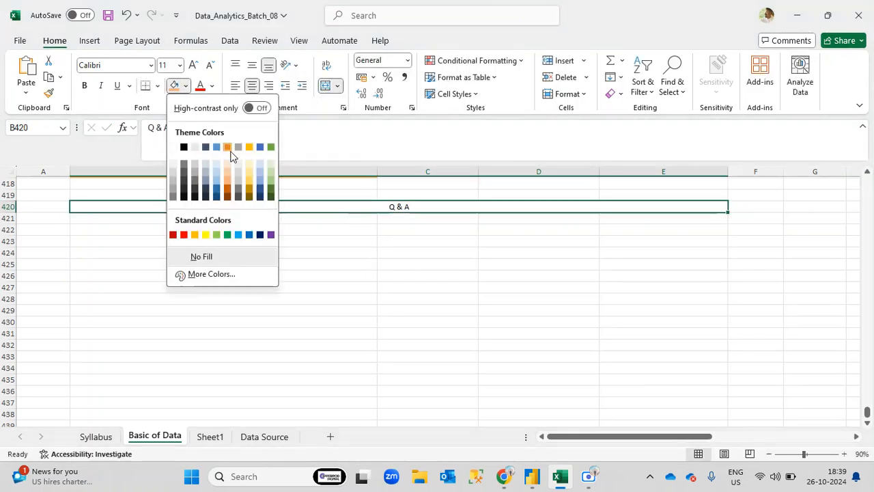
click(227, 190)
click(432, 299)
scroll(432, 299, up, 9)
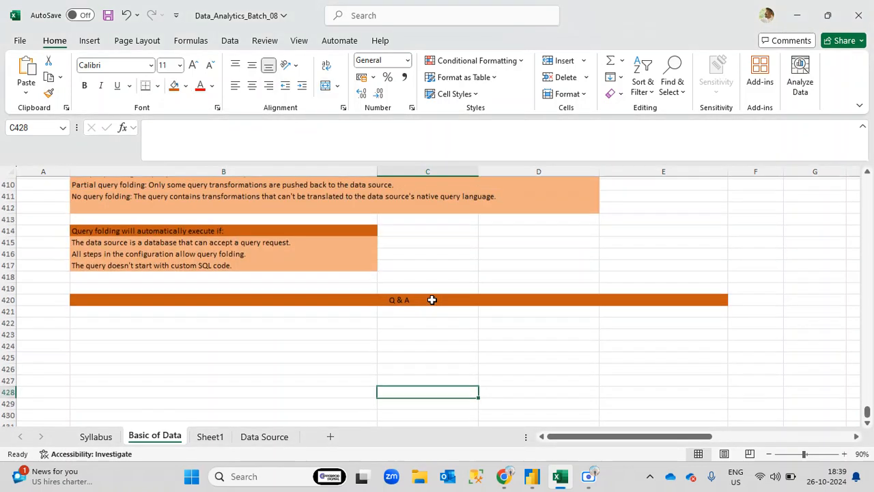
scroll(431, 299, down, 8)
click(288, 312)
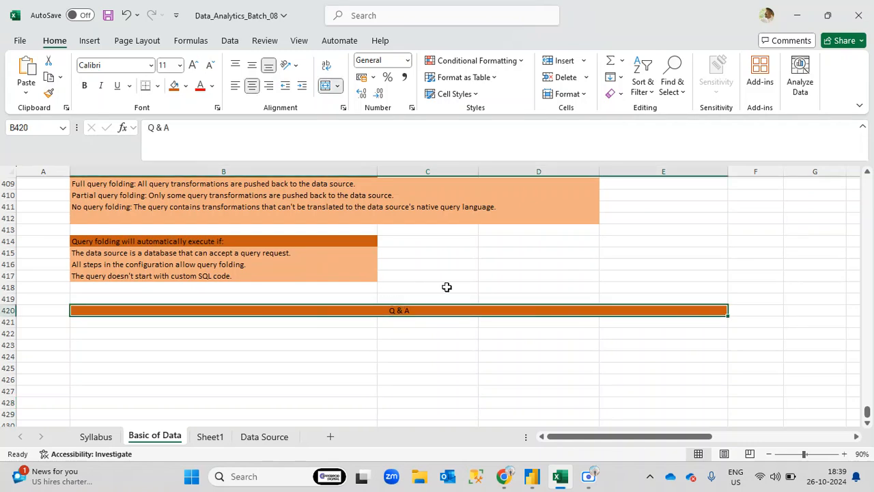
- Review the earlier notes above TRANSPOSE, including Parameter, GROUP BY, Date Transform and PIVOT & UNPIVOT
scroll(447, 287, up, 14)
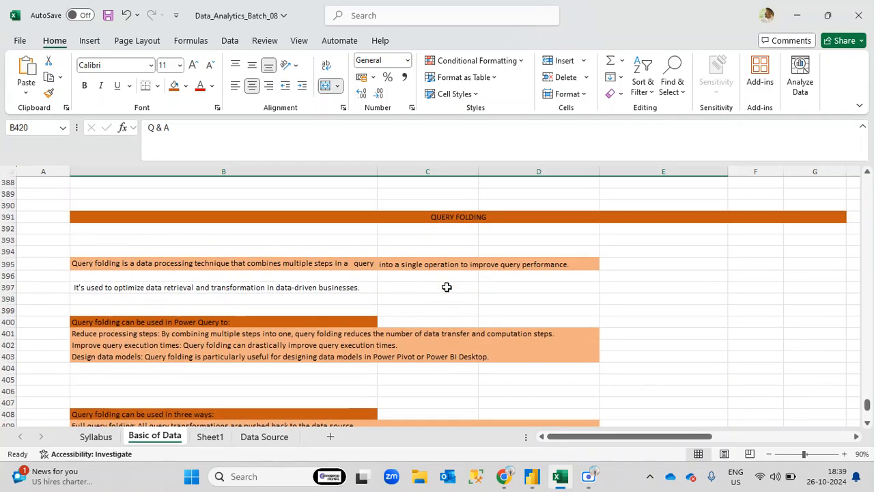
scroll(447, 286, up, 11)
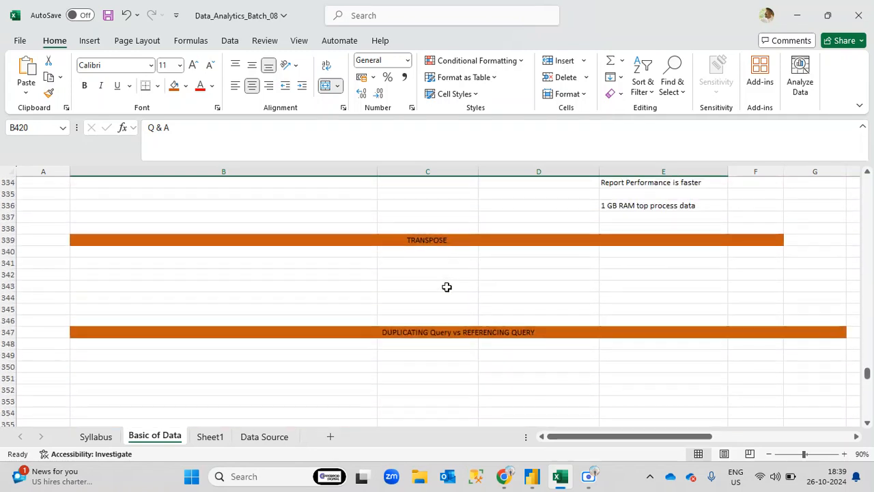
click(273, 239)
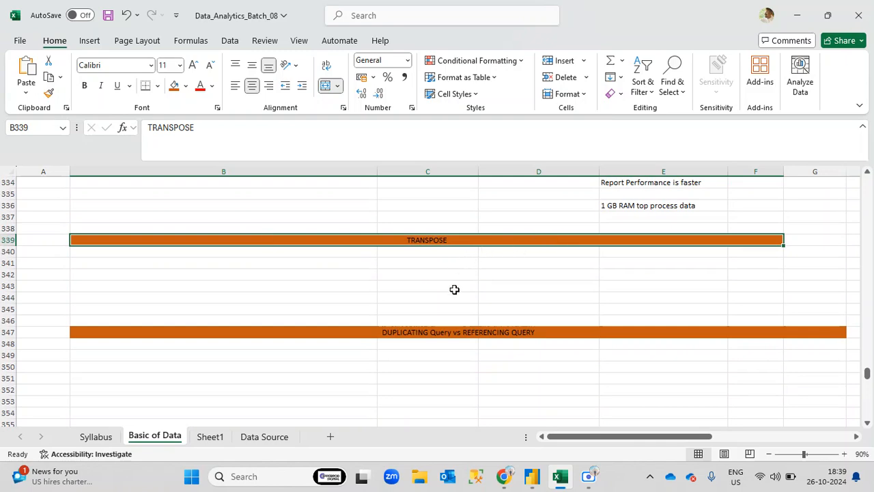
scroll(454, 289, up, 4)
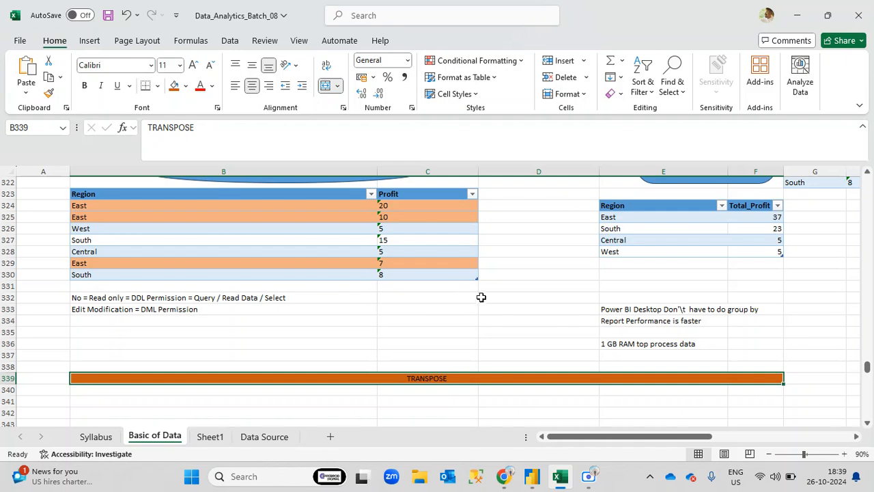
scroll(471, 294, up, 4)
scroll(485, 299, up, 10)
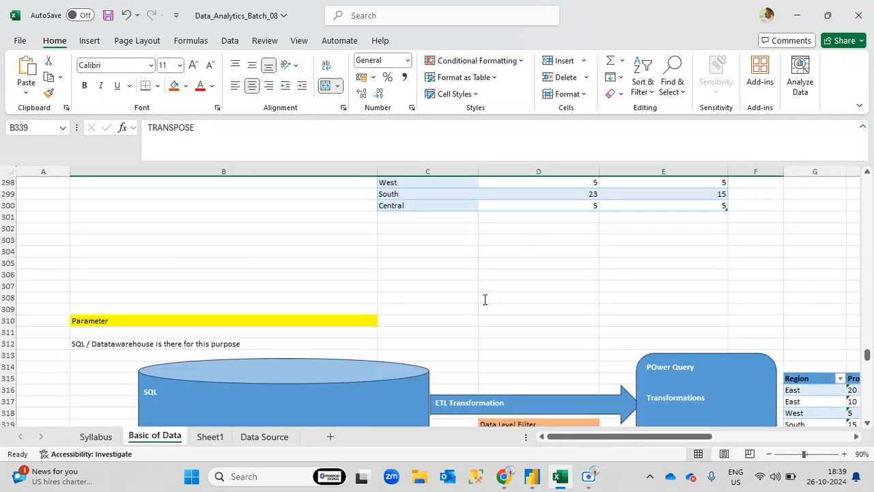
scroll(485, 299, up, 4)
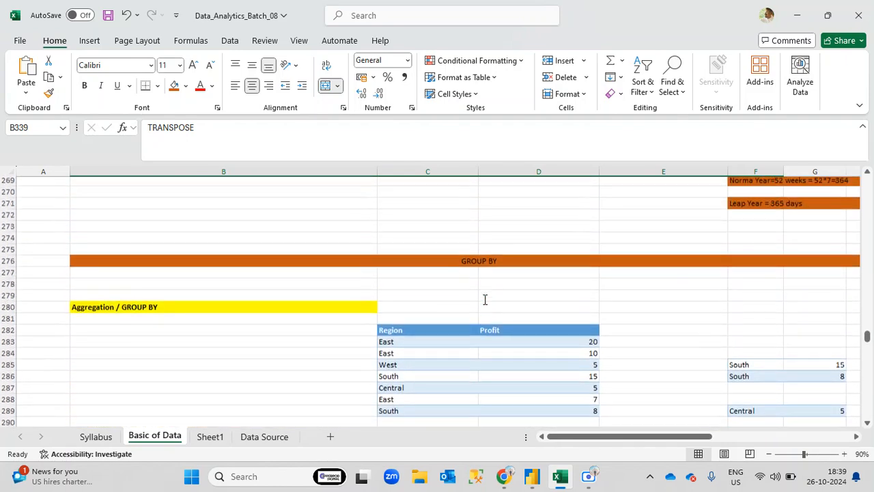
drag(498, 283, 498, 280)
scroll(498, 280, up, 7)
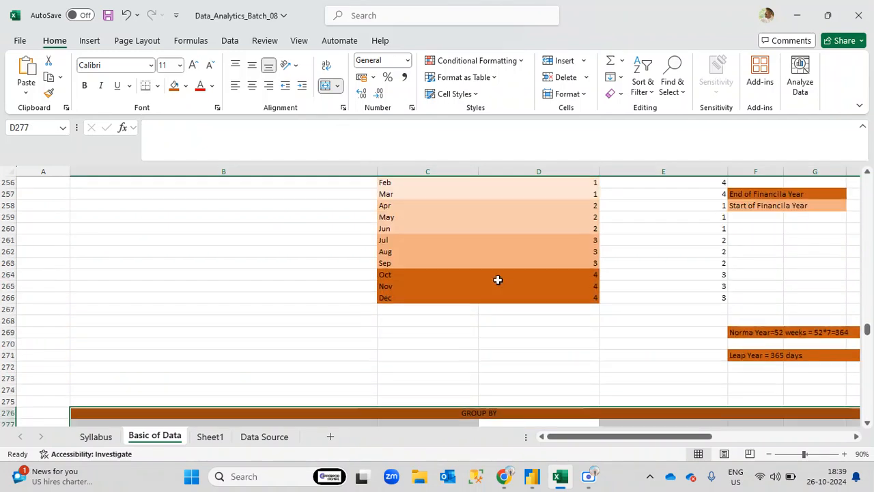
scroll(498, 280, up, 7)
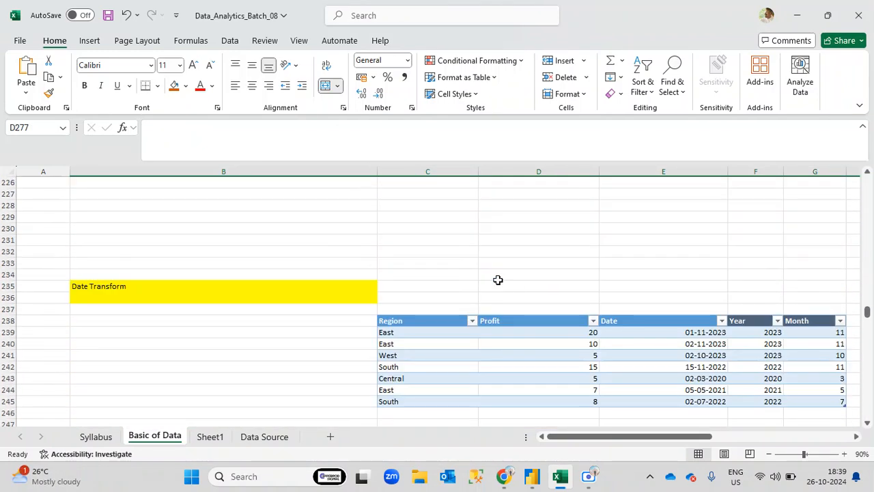
click(248, 294)
scroll(405, 285, up, 2)
scroll(405, 284, up, 9)
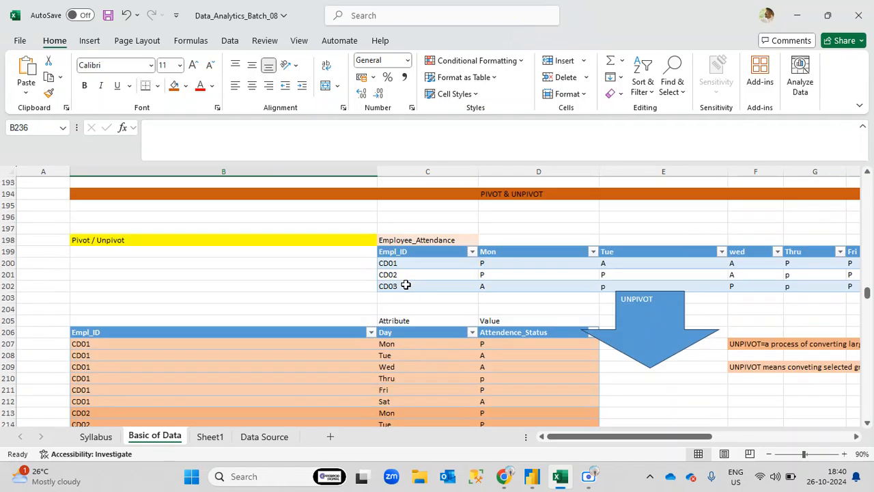
scroll(405, 286, up, 1)
click(454, 228)
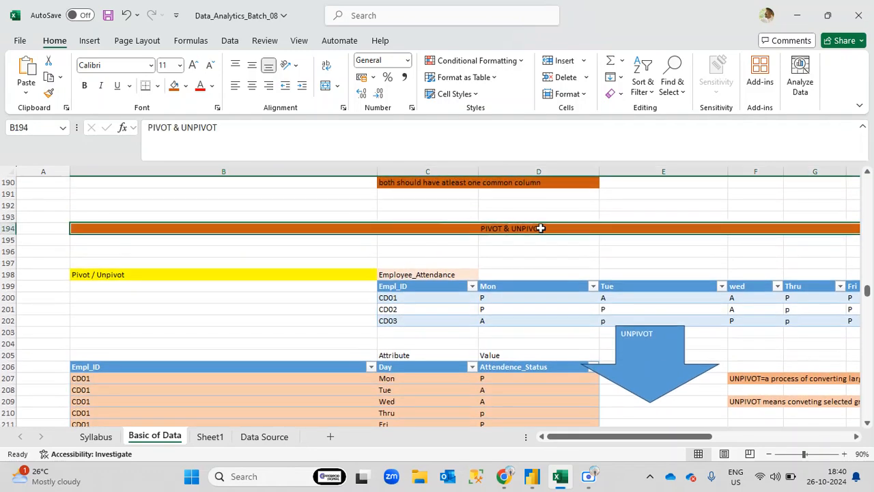
click(191, 274)
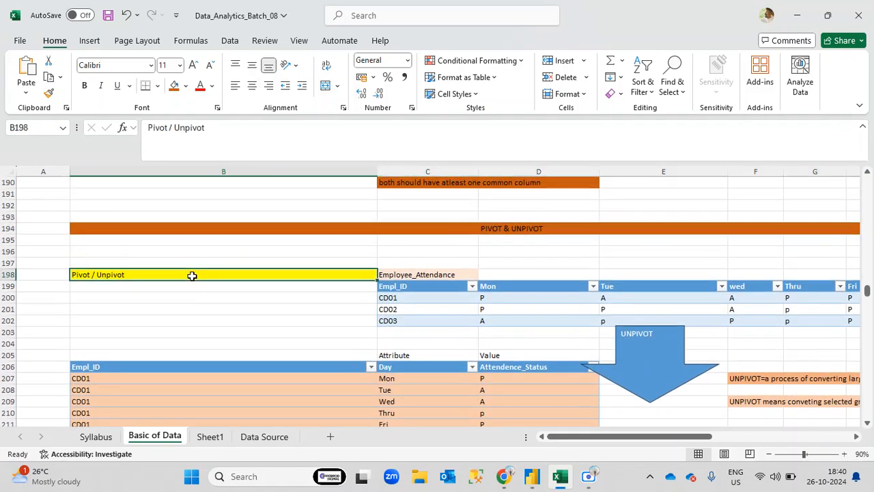
- Return to the TRANSPOSE heading in row 339 and select it
scroll(494, 326, down, 2)
scroll(494, 326, down, 17)
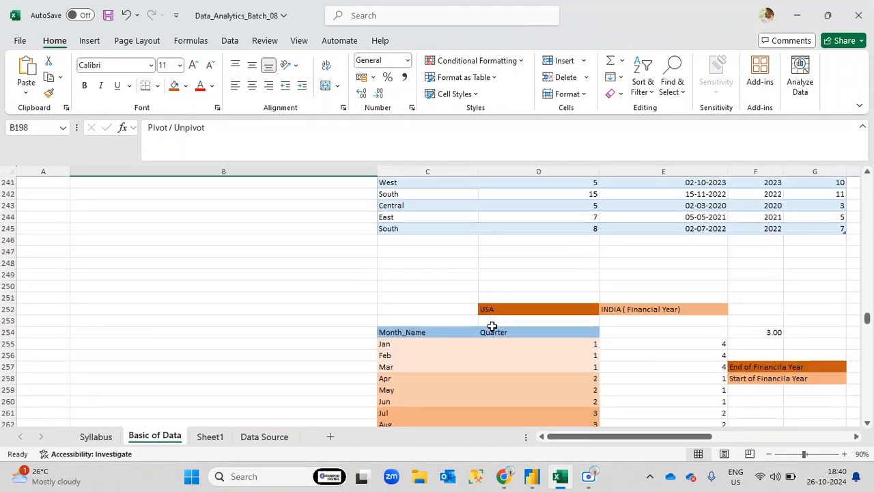
scroll(492, 326, down, 18)
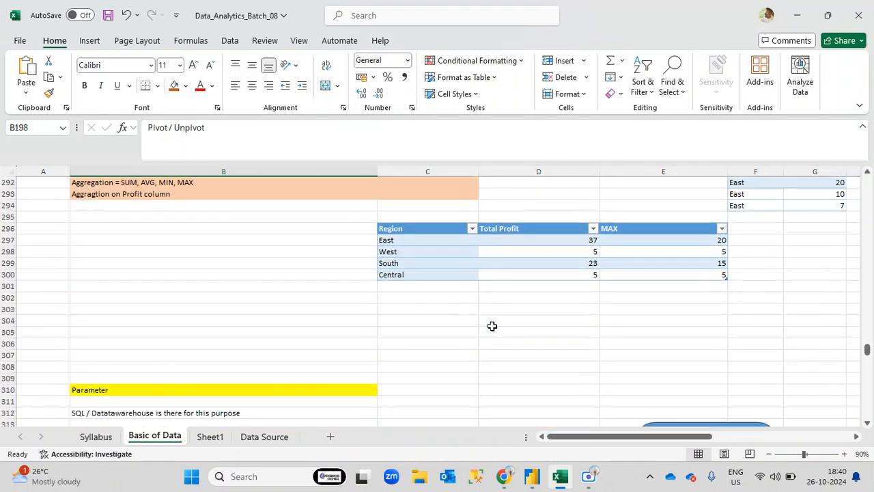
scroll(491, 327, down, 11)
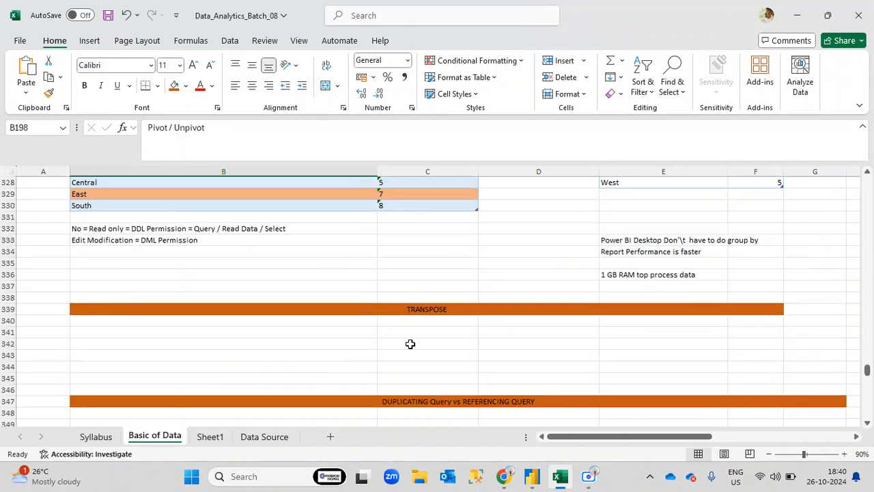
scroll(410, 344, up, 1)
click(138, 271)
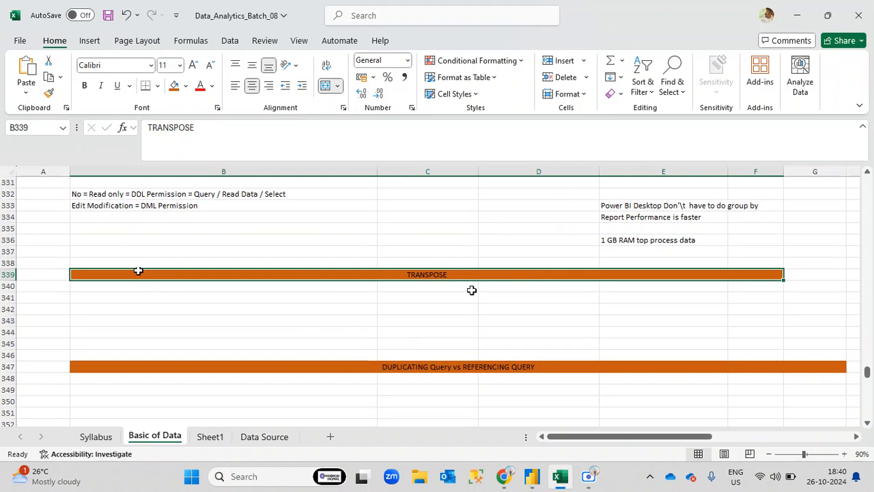
- Switch to the Power Query Editor of the Inventory Report and duplicate the Parameter_Table query
mouse_move(532, 481)
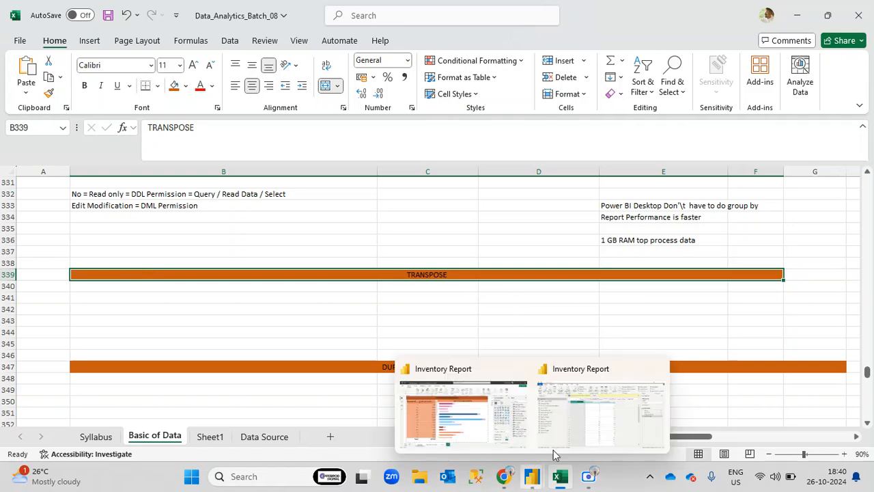
click(553, 447)
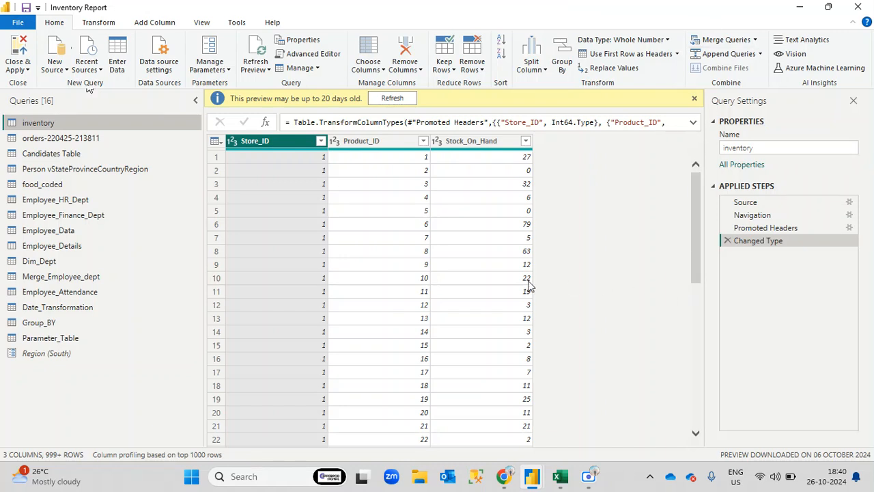
click(98, 342)
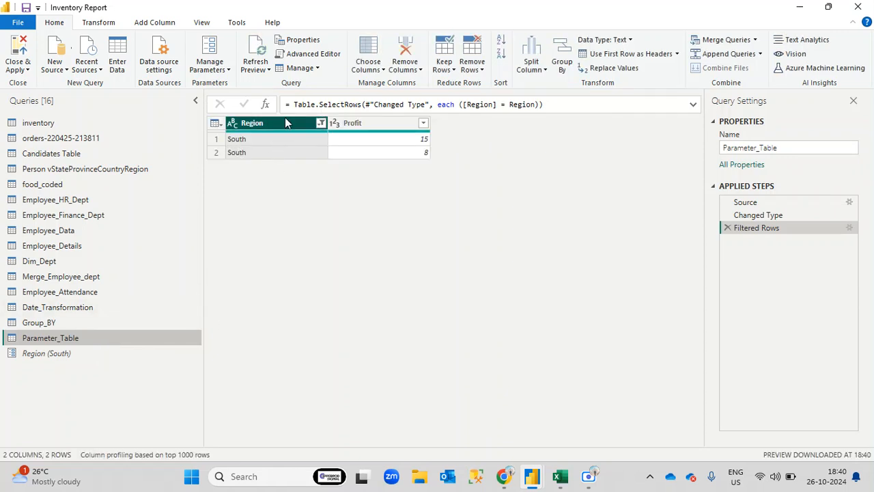
right_click(105, 338)
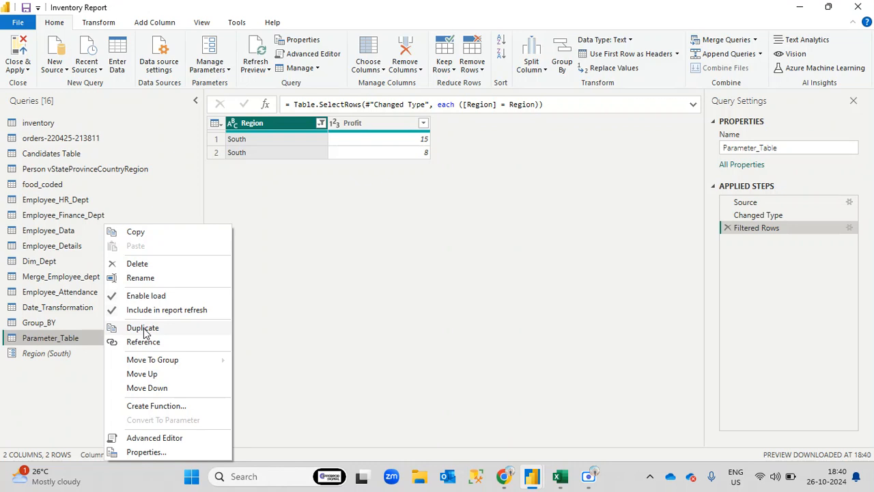
click(78, 394)
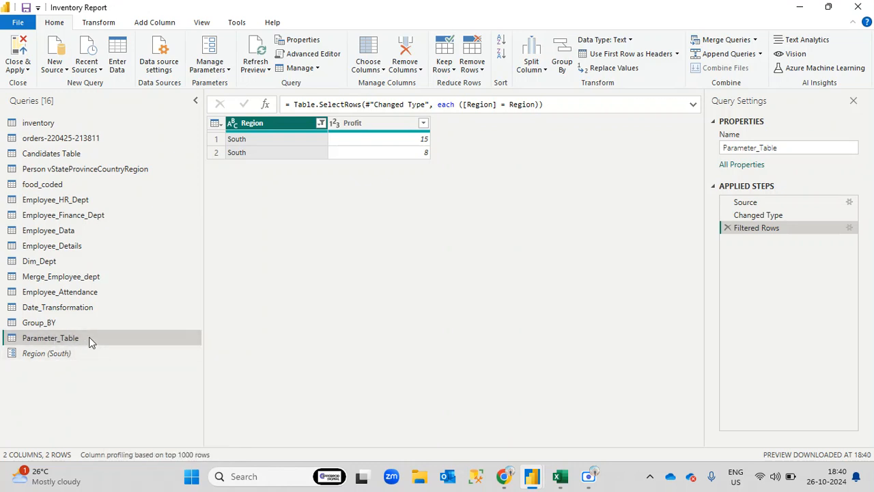
right_click(88, 336)
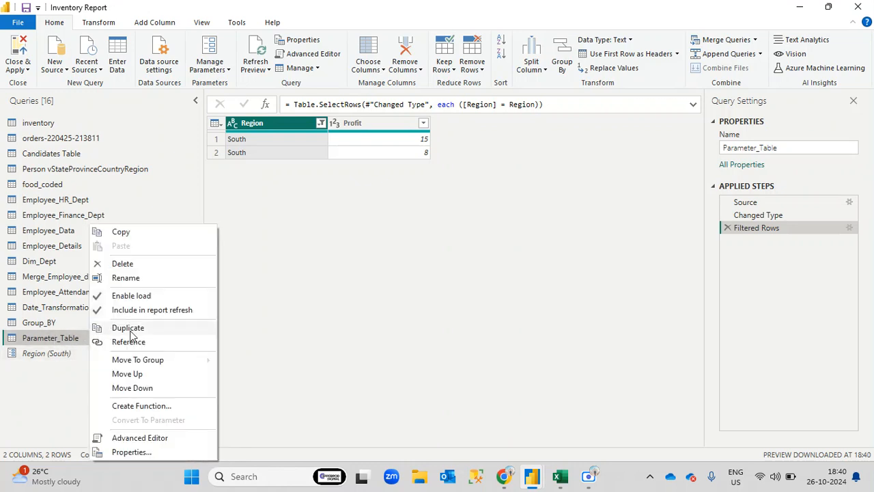
click(114, 329)
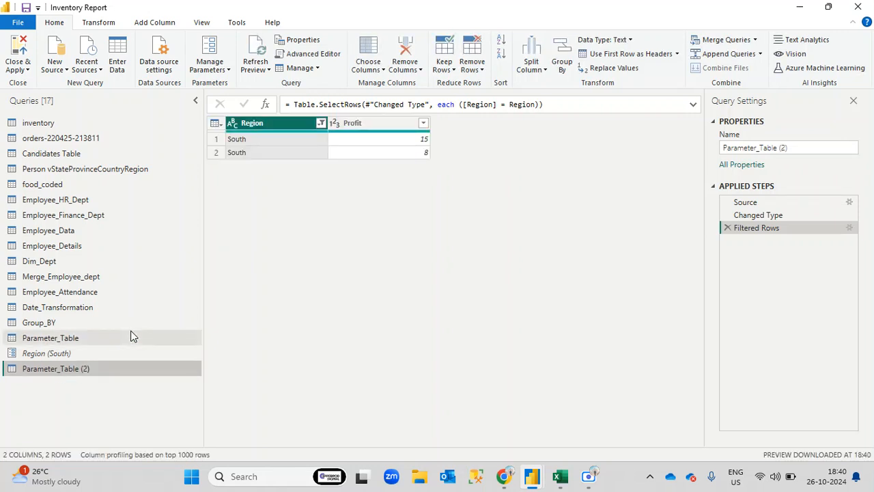
- Rename the duplicated Parameter_Table query as Transpose
double_click(97, 368)
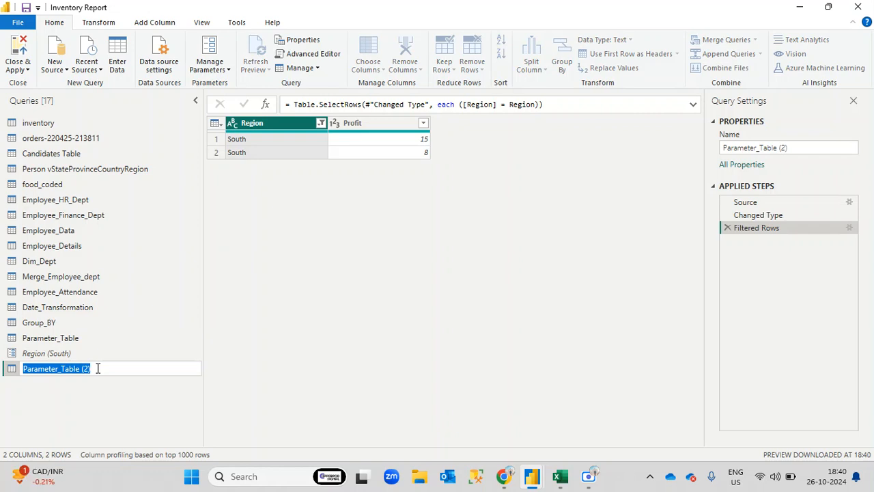
text(Transpose)
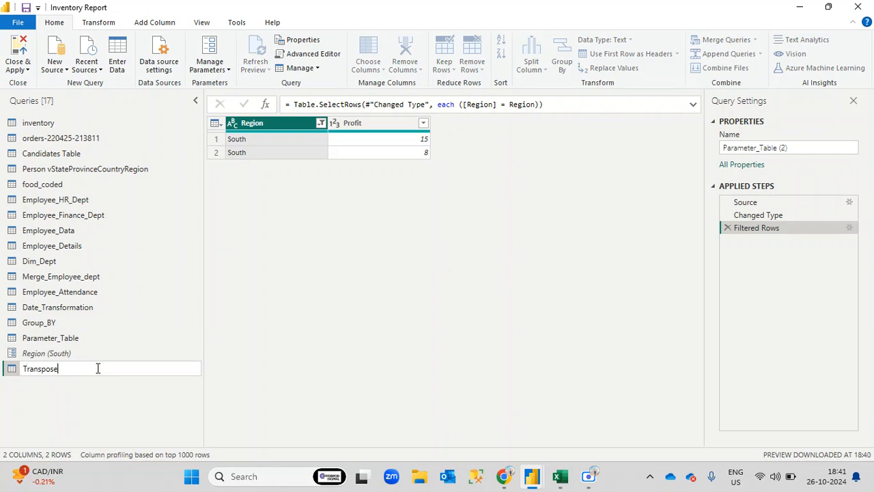
key(Return)
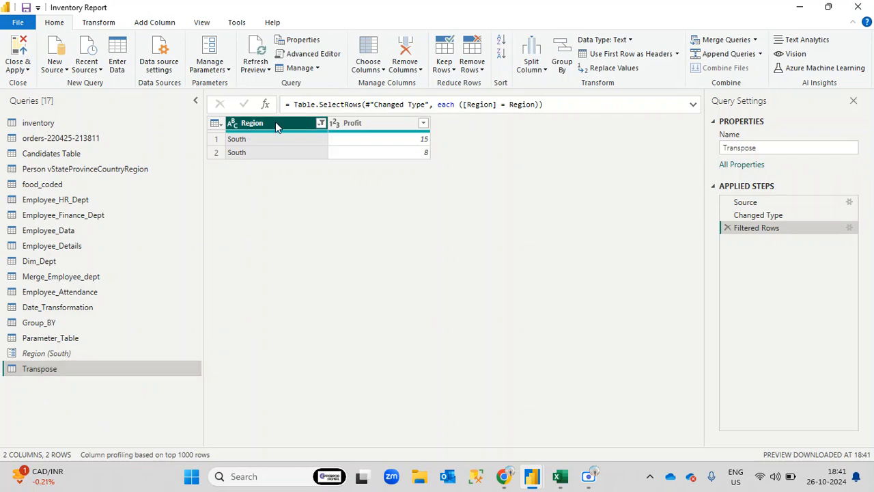
- Examine the Region and Profit columns and both rows of the Transpose query in its original layout
click(366, 124)
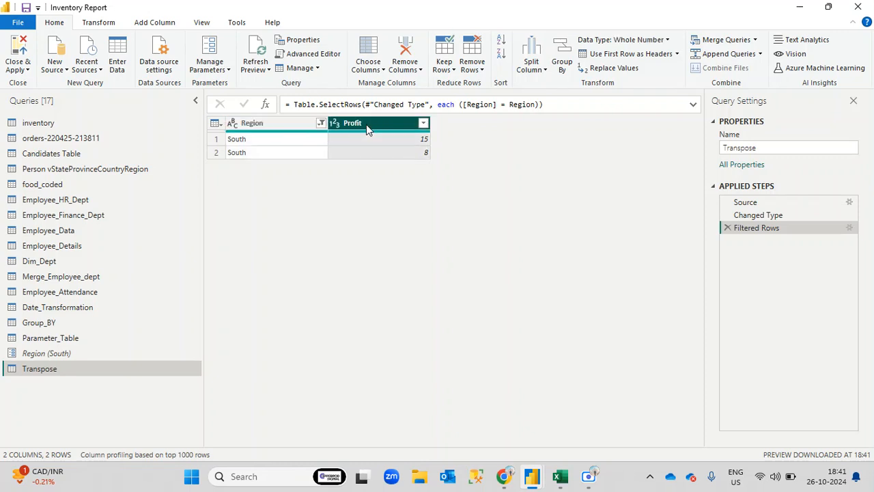
click(216, 140)
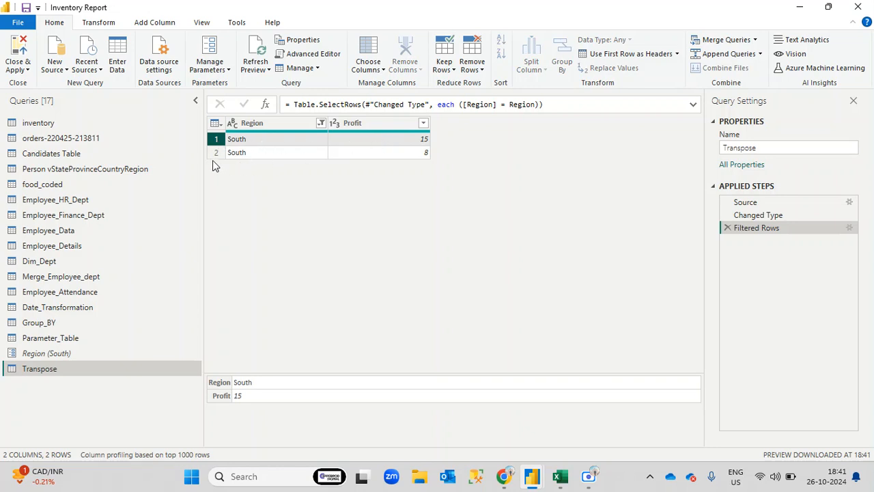
click(215, 155)
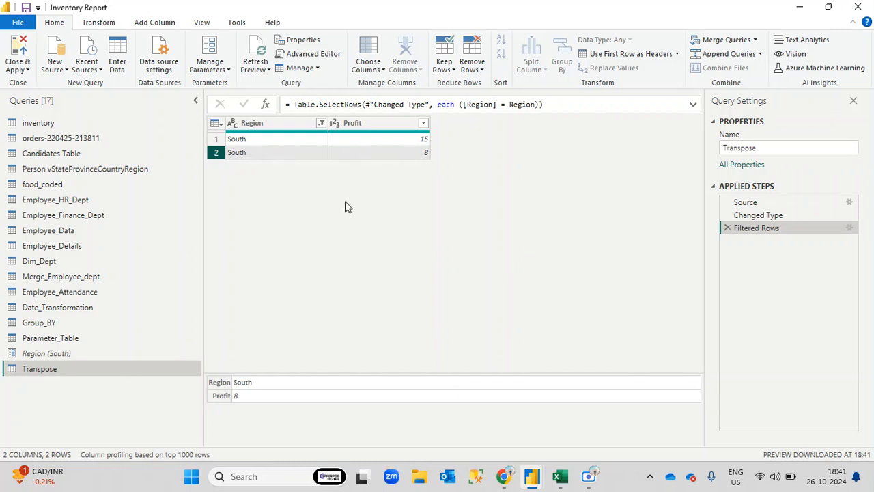
click(216, 139)
click(219, 155)
click(216, 138)
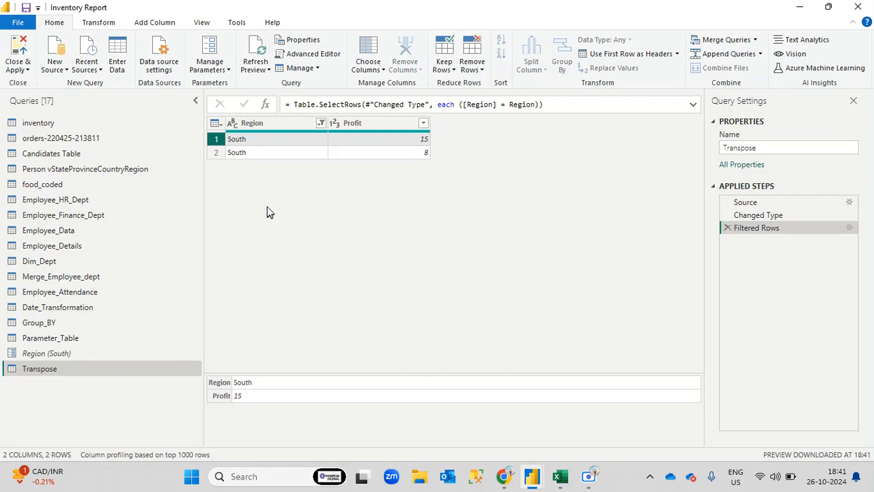
click(271, 124)
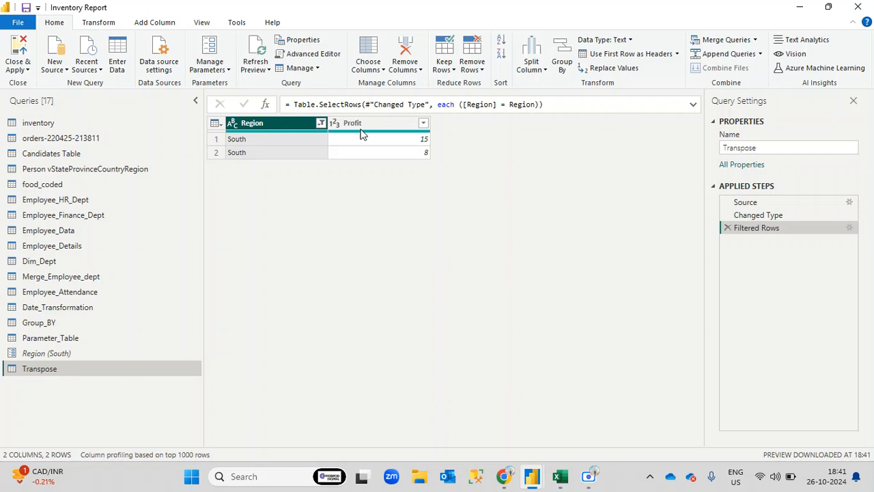
click(218, 124)
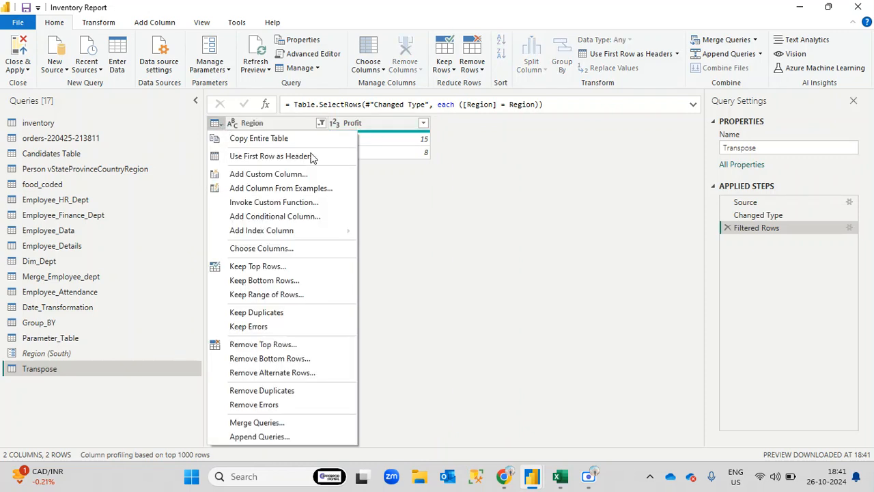
key(Escape)
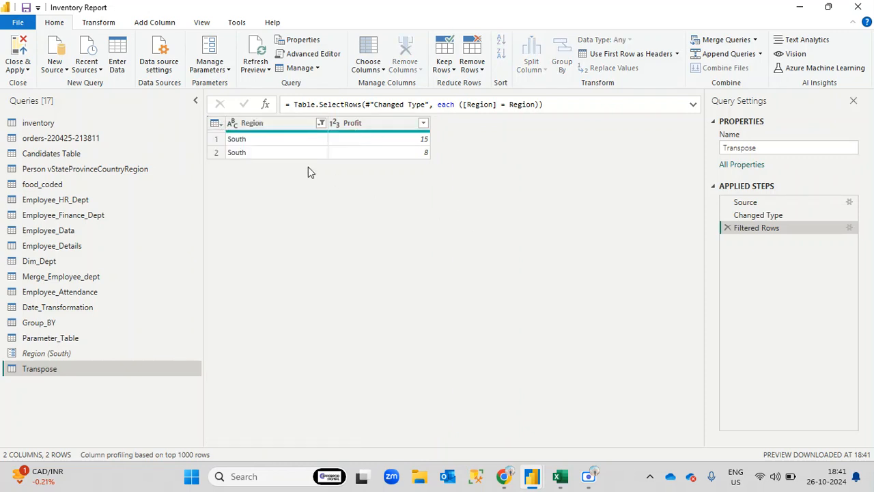
- Select the Region and Profit columns and transpose the table so its rows become columns
click(270, 130)
shift+click(363, 128)
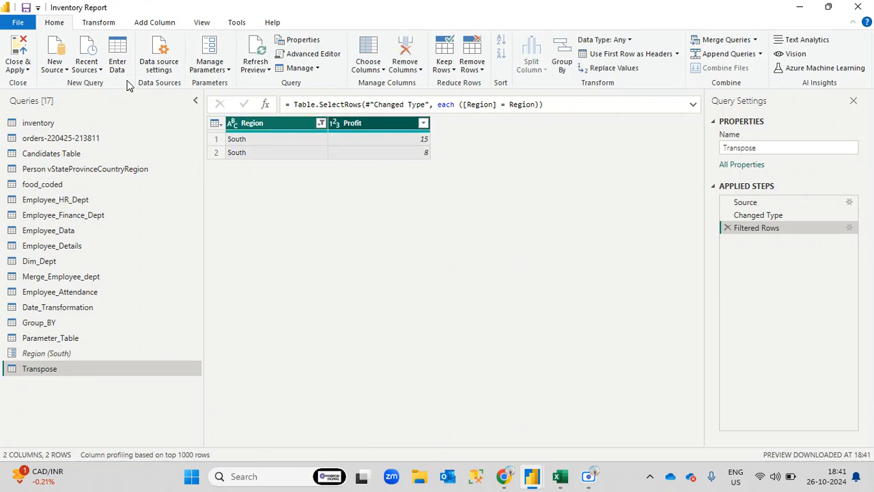
click(99, 23)
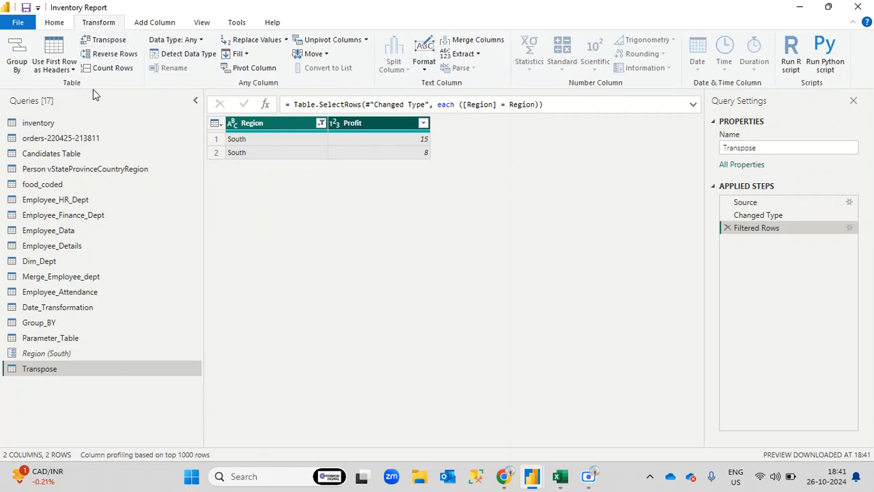
click(107, 42)
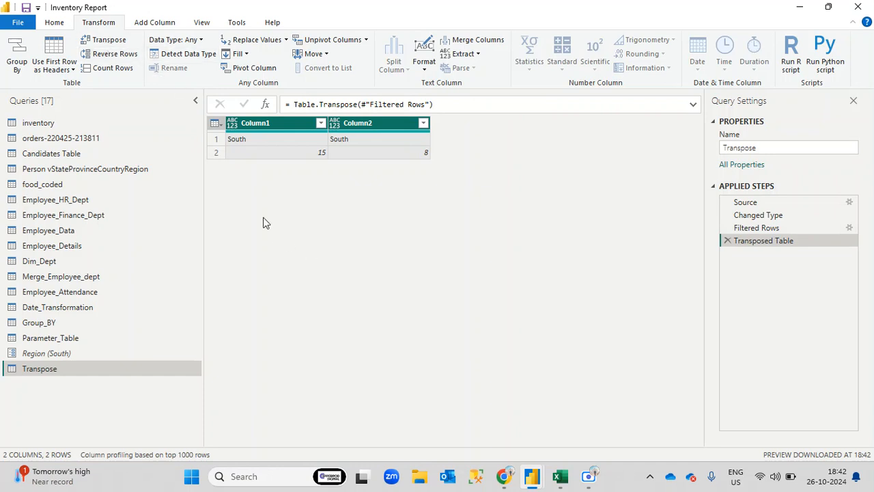
- Inspect the first and second rows of the transposed table to compare them with the original columns
click(216, 141)
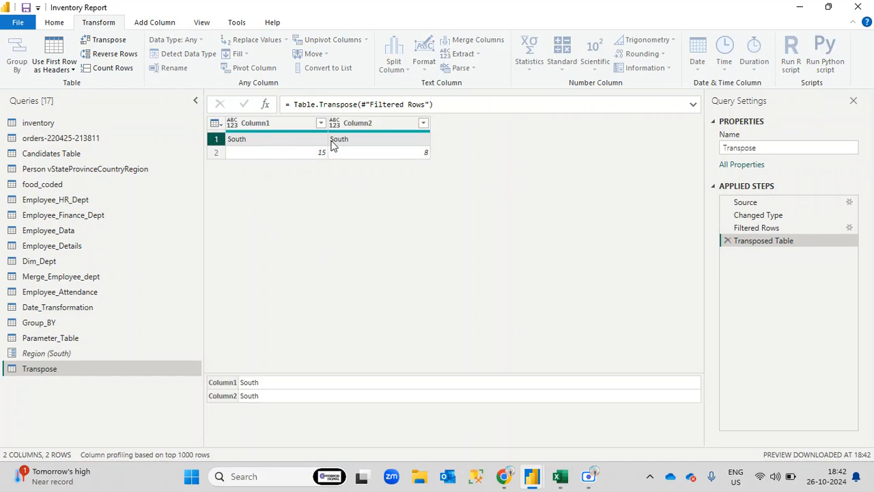
click(216, 153)
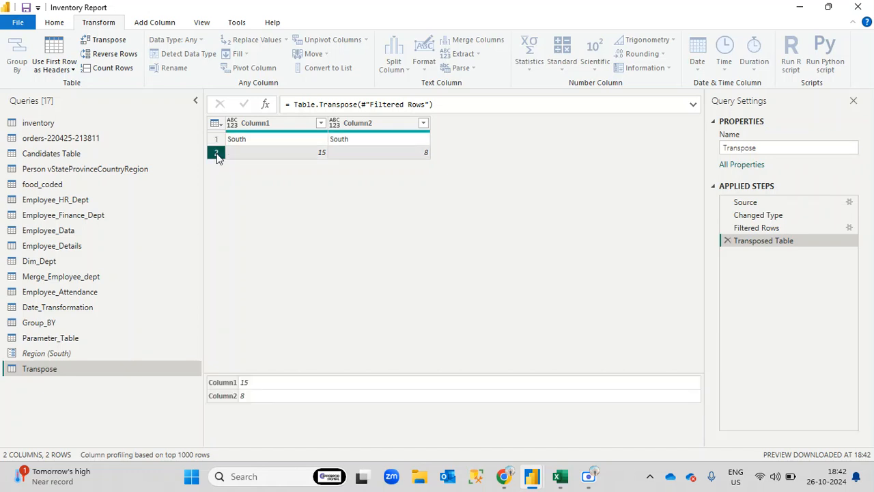
click(217, 142)
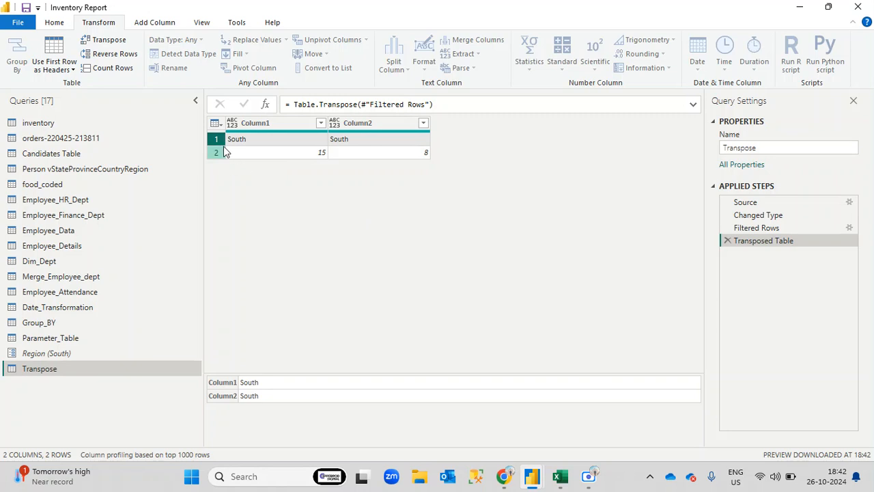
click(215, 154)
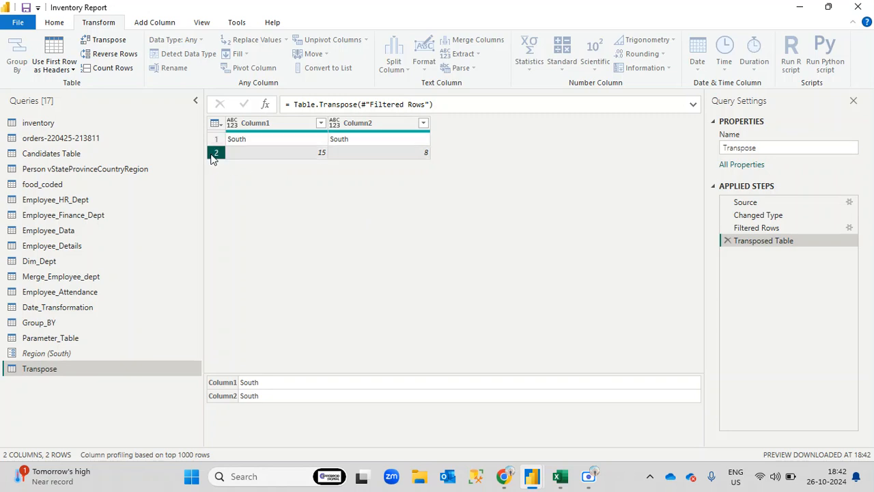
click(216, 140)
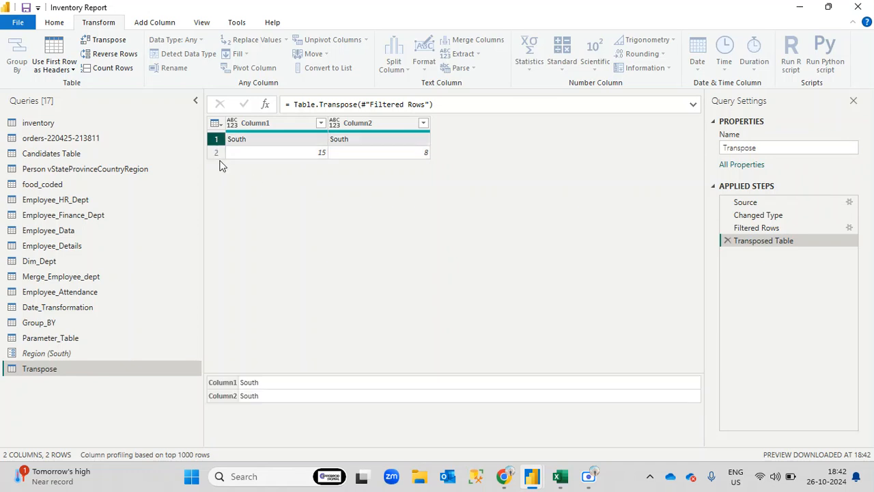
click(219, 152)
click(219, 143)
- Promote the first row of the transposed table to column headers and check the resulting columns
click(54, 23)
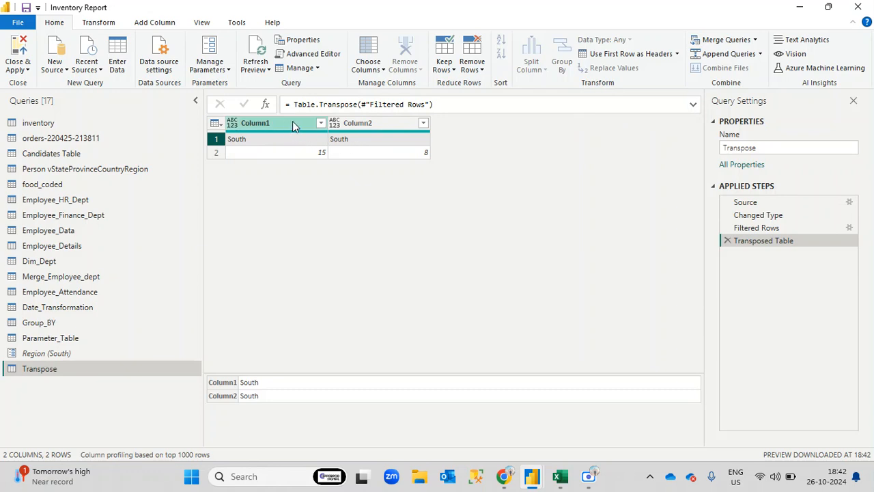
click(275, 138)
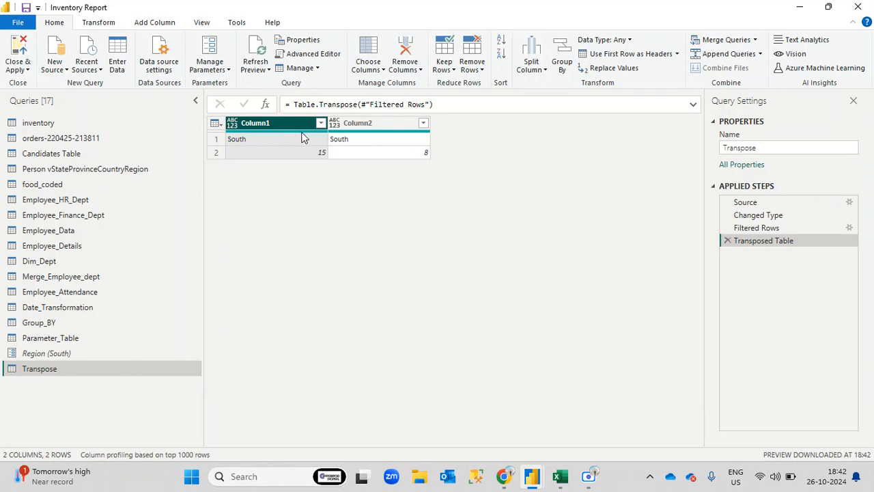
click(363, 139)
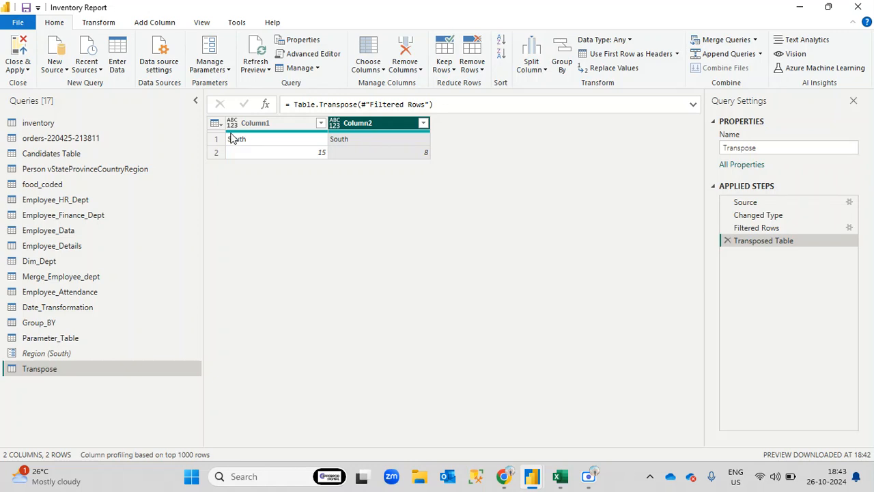
click(607, 58)
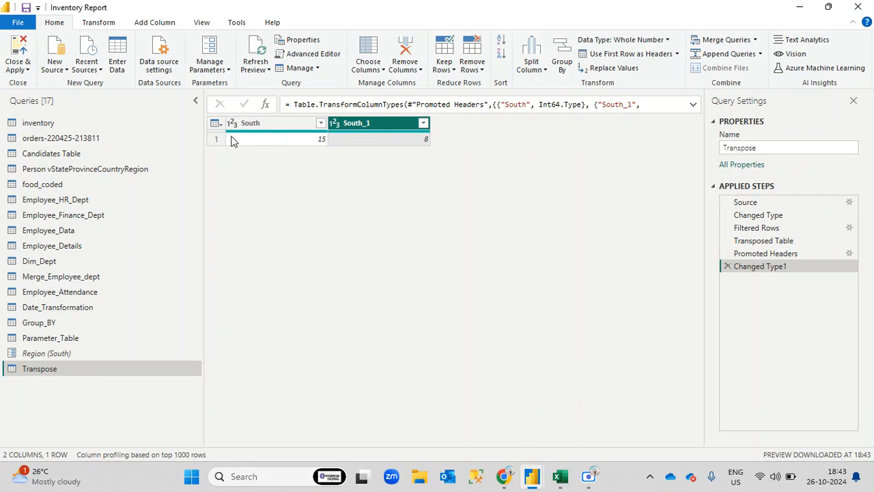
click(258, 138)
click(365, 126)
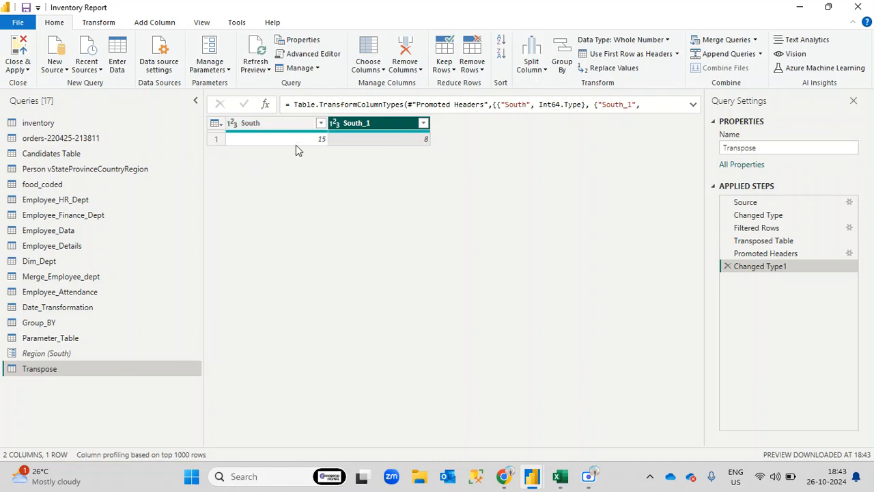
- Switch to the Excel notes and add the headers Emp_ID and FirstName in I339 and J339, beside the TRANSPOSE heading
mouse_move(561, 476)
click(541, 412)
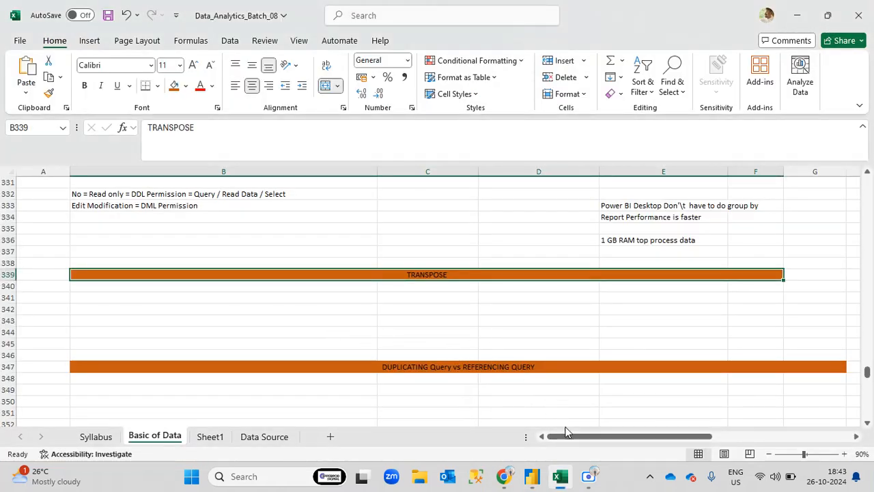
drag(576, 441, 656, 438)
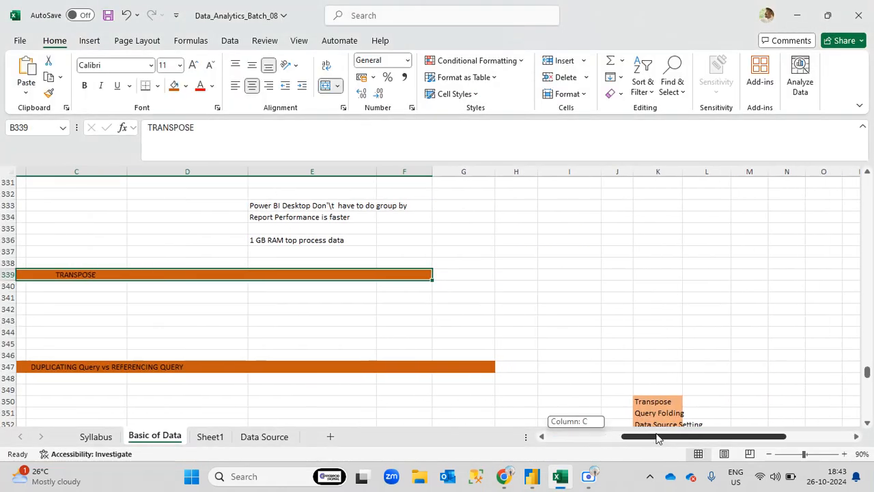
click(514, 275)
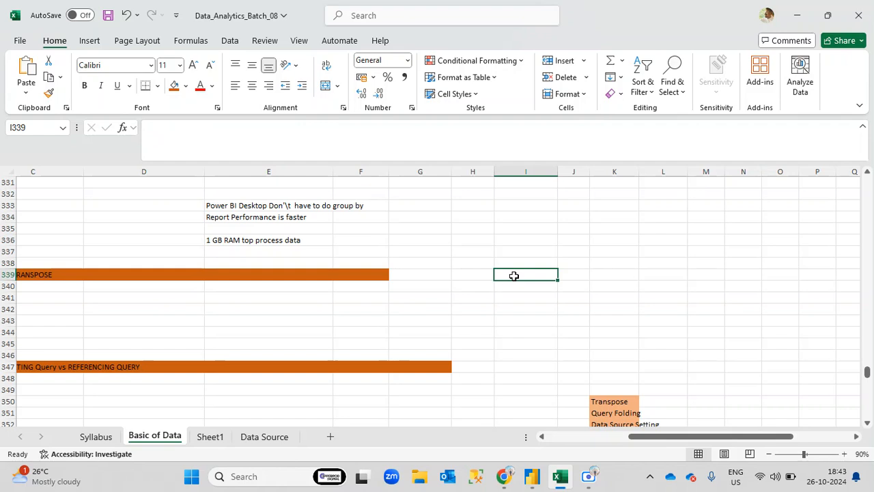
text(Emp)
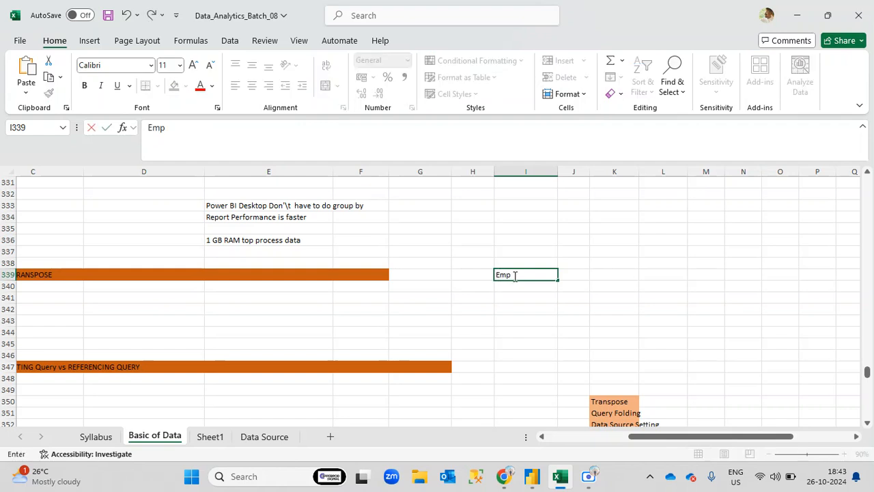
text(_ID)
key(Tab)
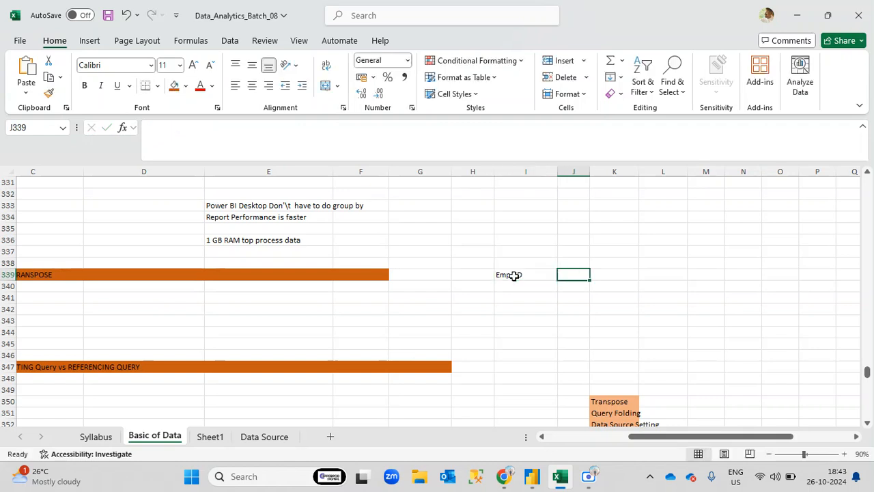
text(First)
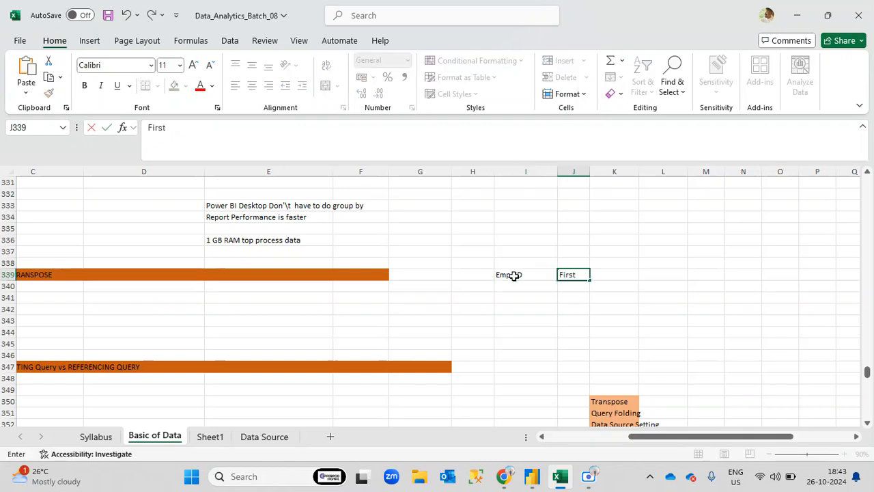
text(Name)
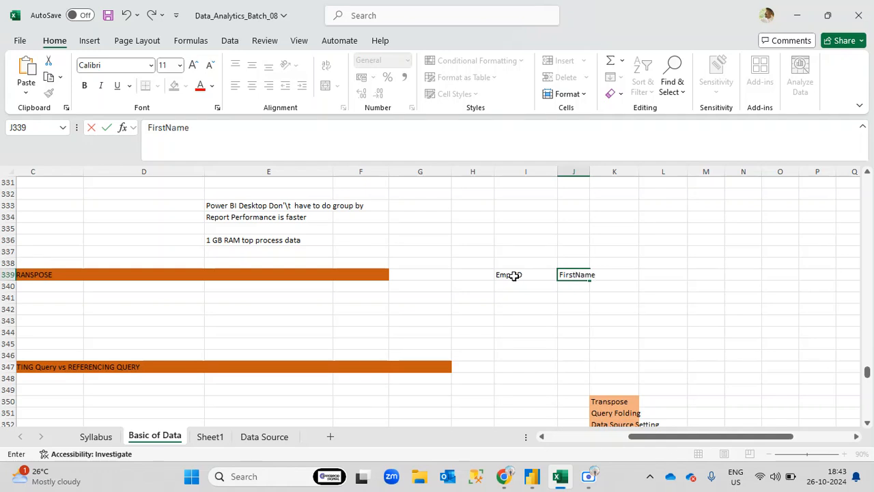
key(Return)
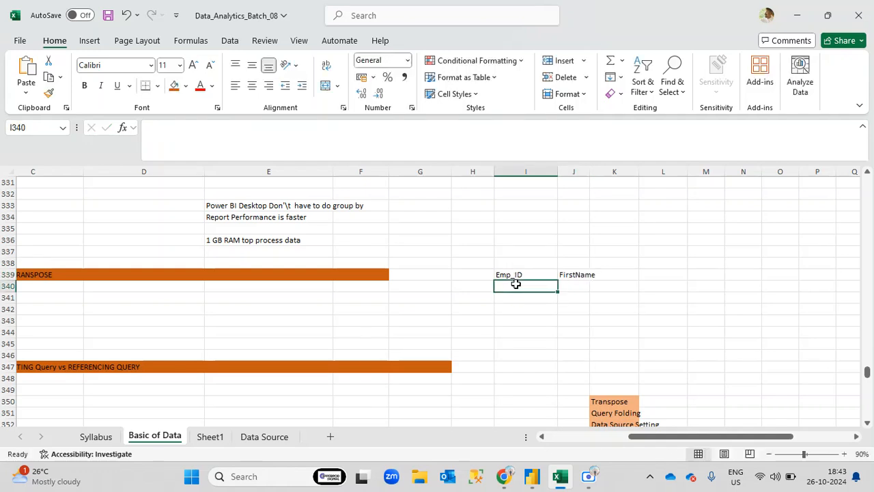
- Fill the Emp_ID column from I340 to I343 with the codes CD01, CD02, CD03 and CD04
text(CD01)
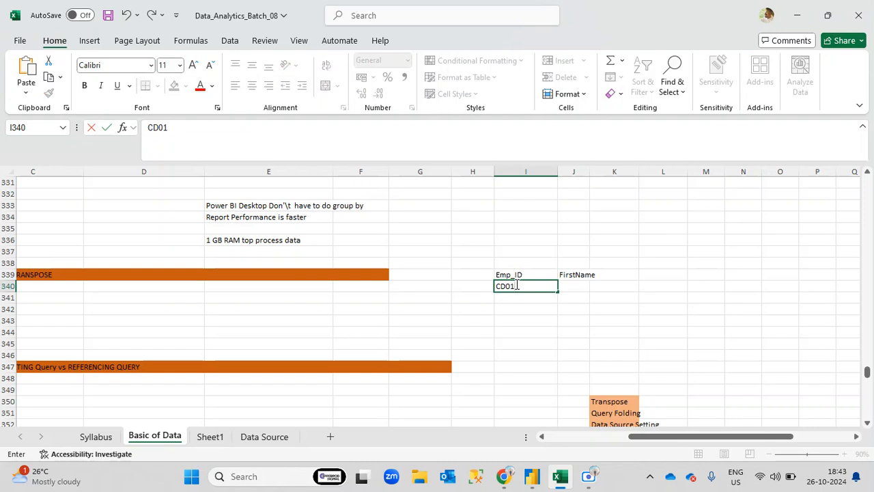
key(Return)
text(C)
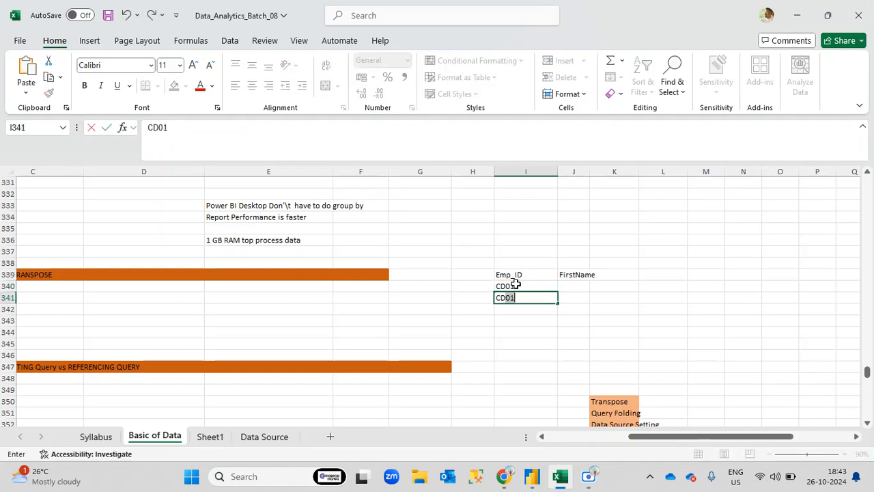
text(D02)
key(Return)
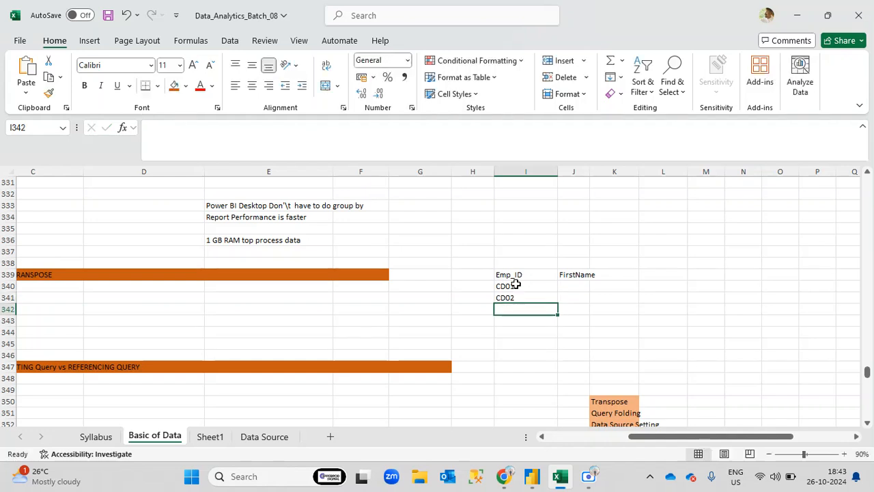
text(CD03)
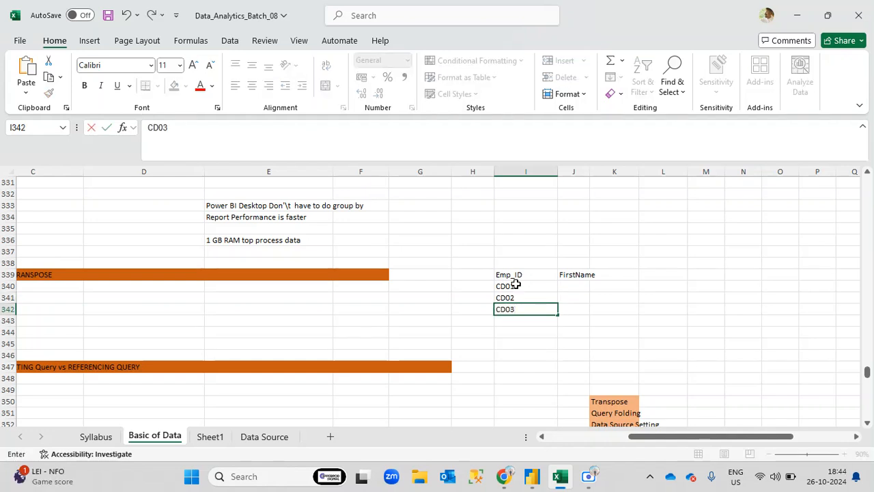
key(Return)
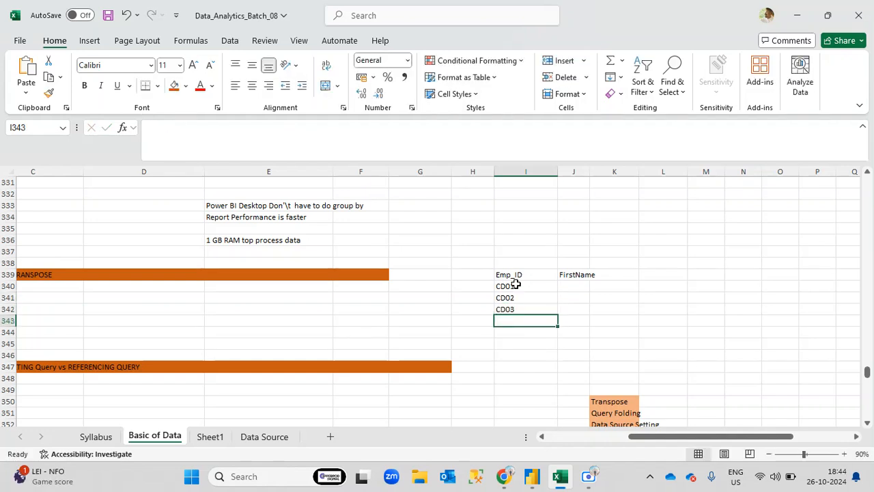
text(CD04)
key(Return)
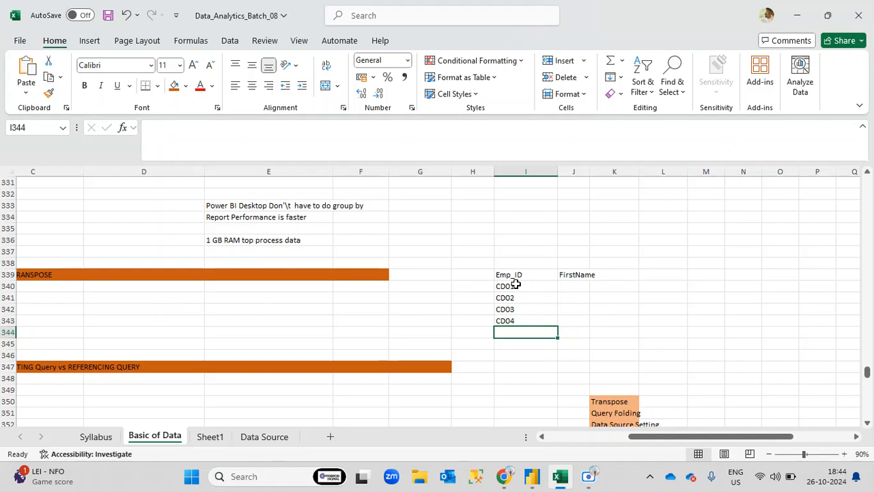
- Fill the FirstName column from J340 to J344 with five employees' first names
click(565, 287)
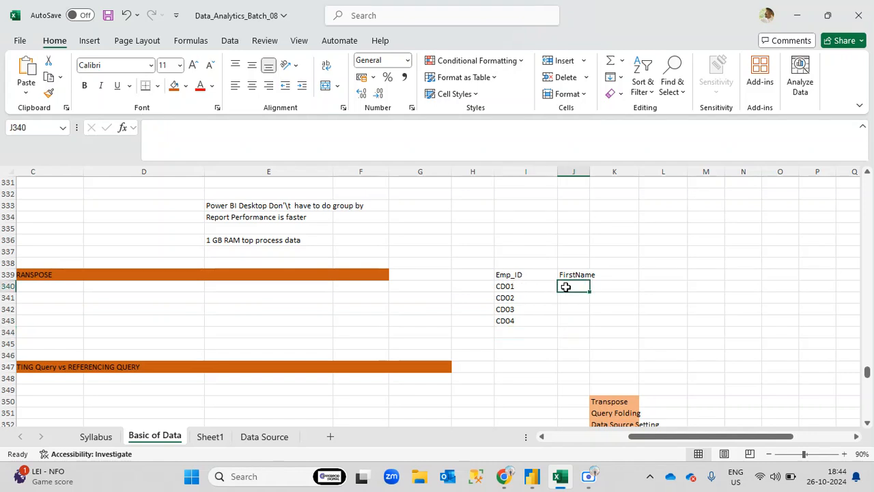
text(Ritik)
key(Return)
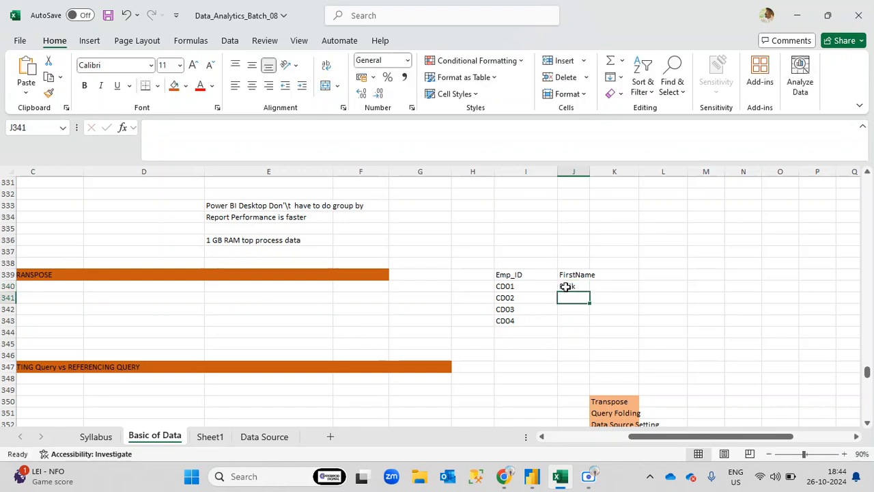
text(Pranav)
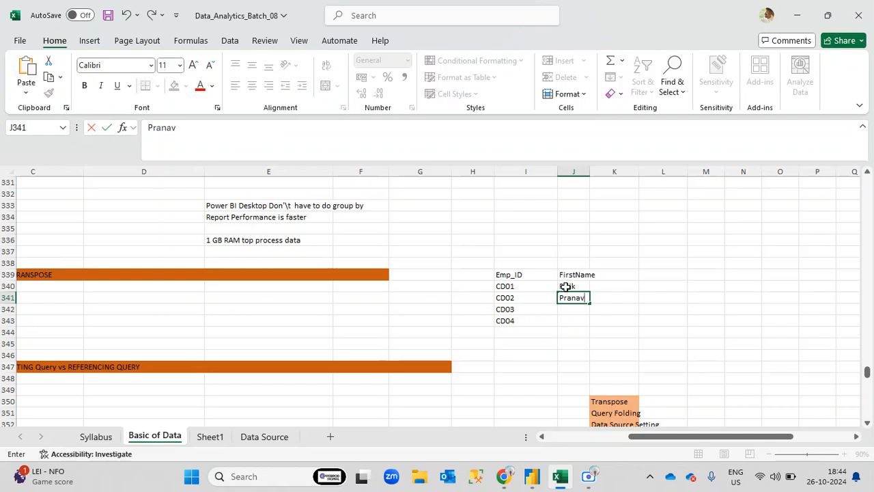
key(Return)
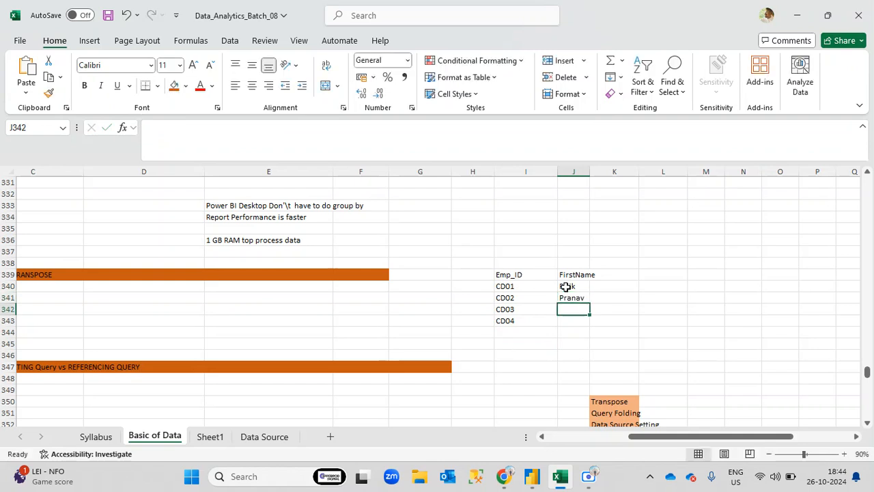
text(Om)
key(Return)
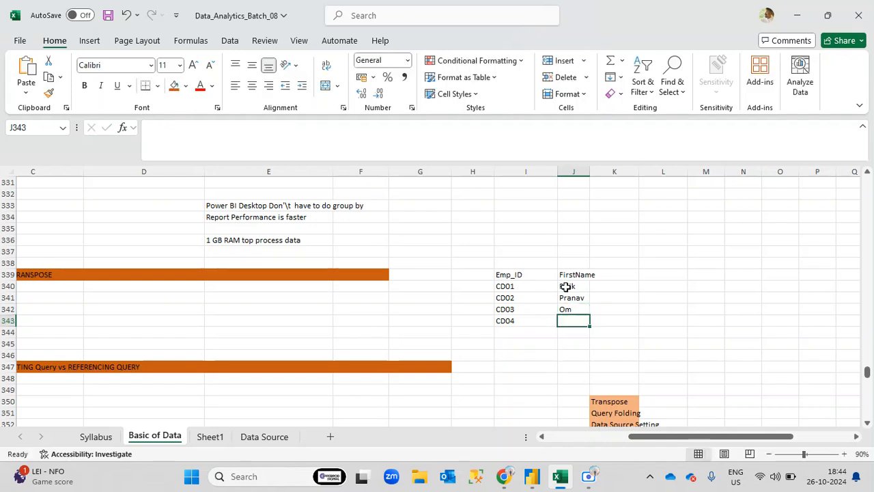
text(Anjali)
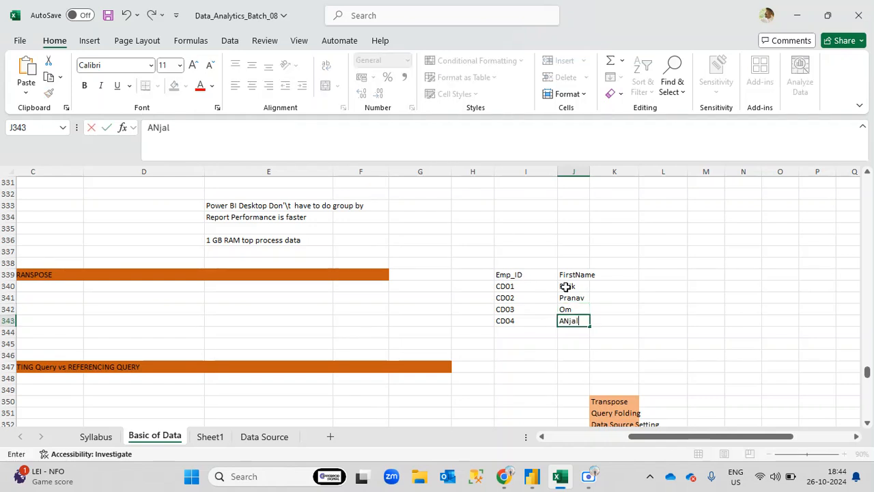
key(Return)
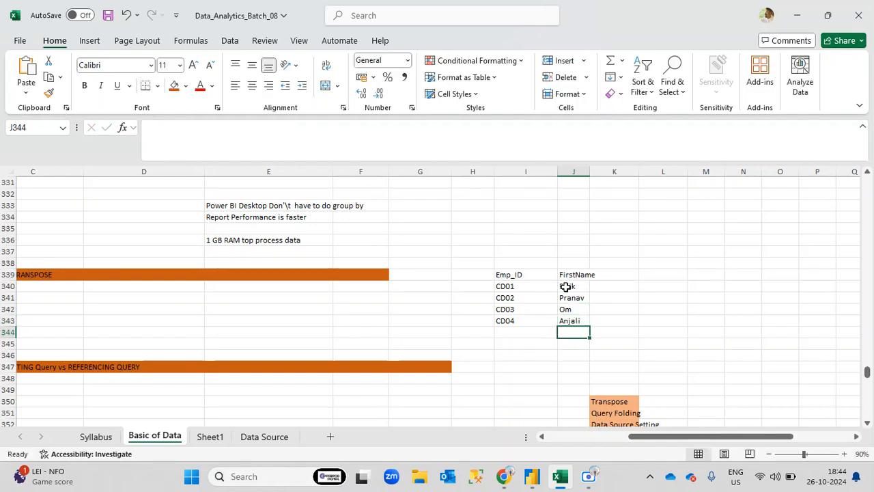
text(AKshay)
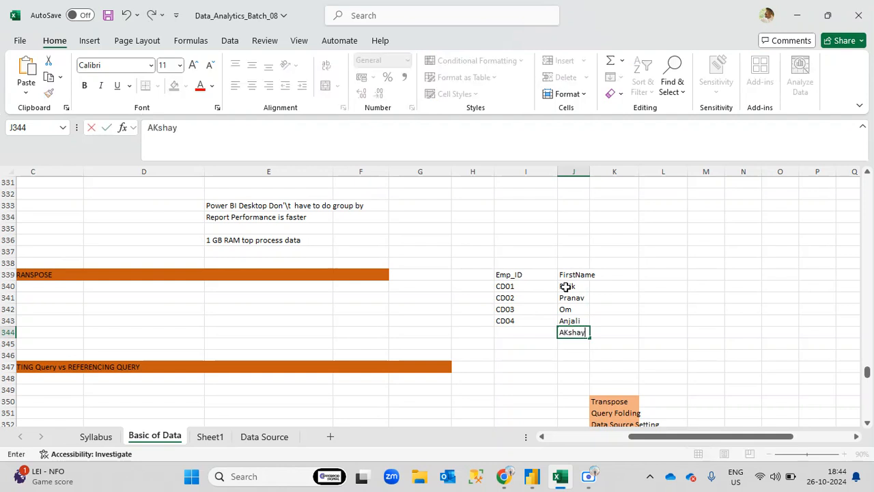
- Enter CD05 as the Emp_ID of the fifth employee in I344
click(522, 331)
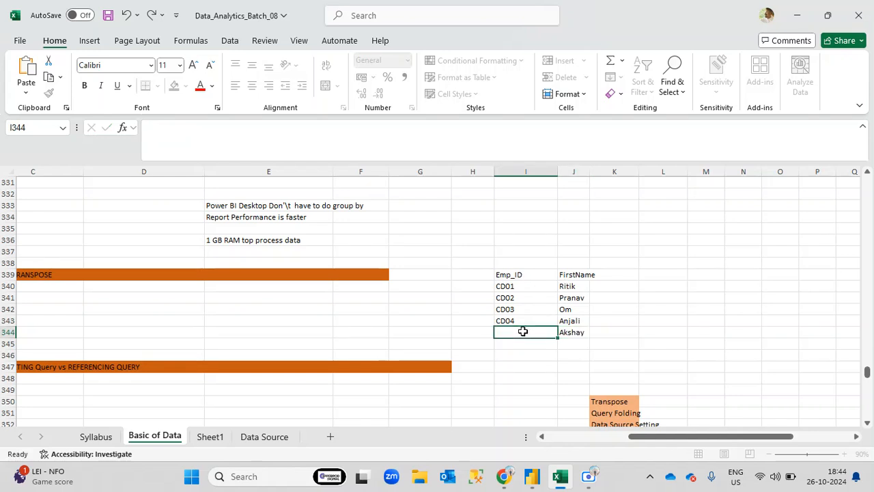
text(0)
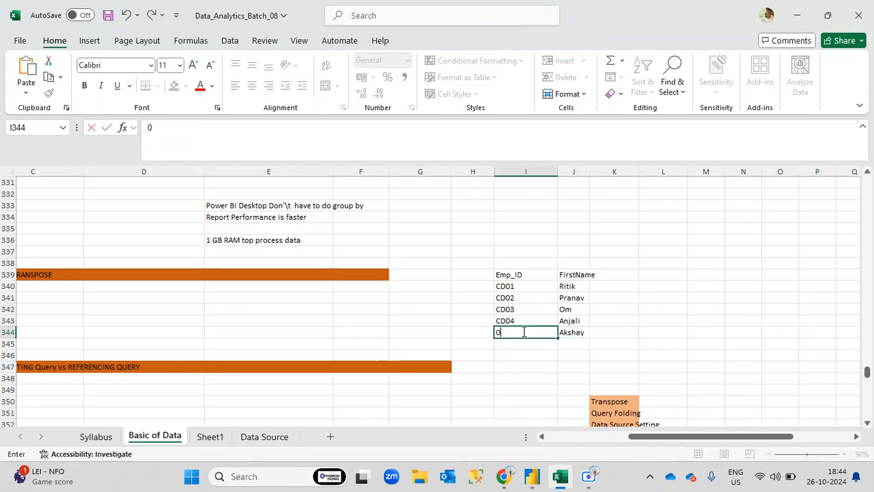
text(5)
key(Return)
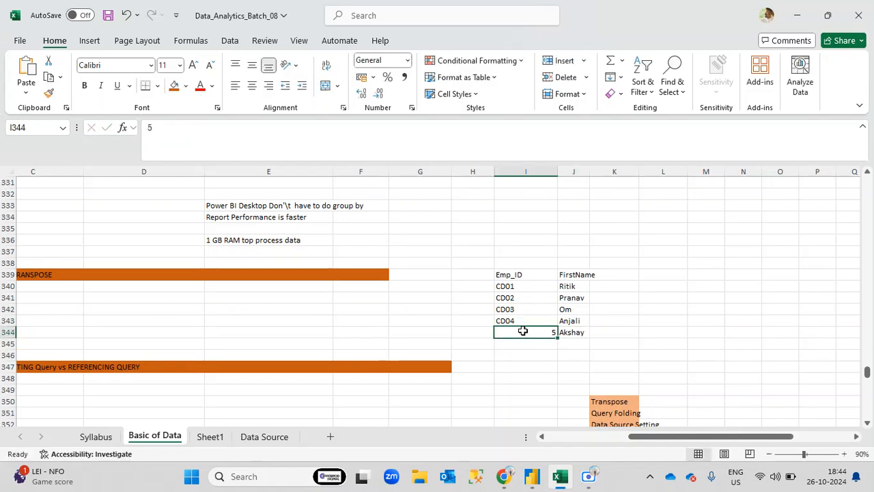
double_click(524, 332)
key(Home)
text(CD)
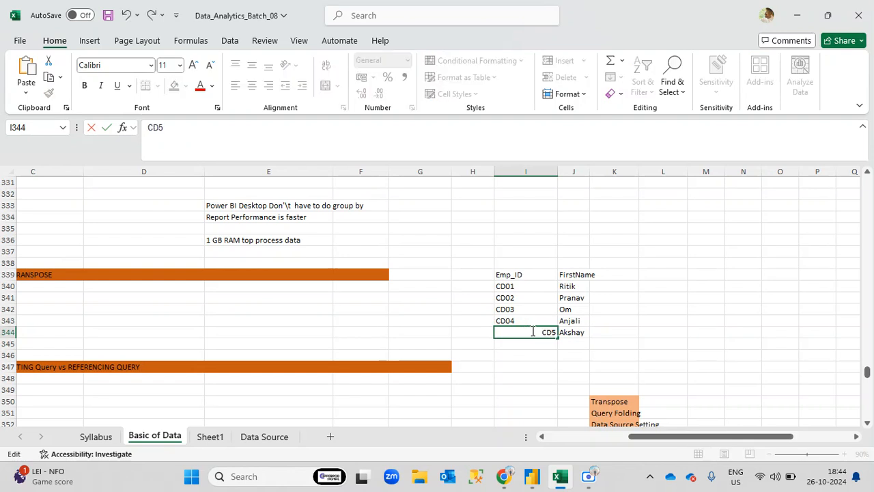
text(0)
key(Return)
- Copy the employee table with its headers from I339:J344, switch to Power Query Editor and paste it into a new Enter Data table
drag(505, 279, 571, 332)
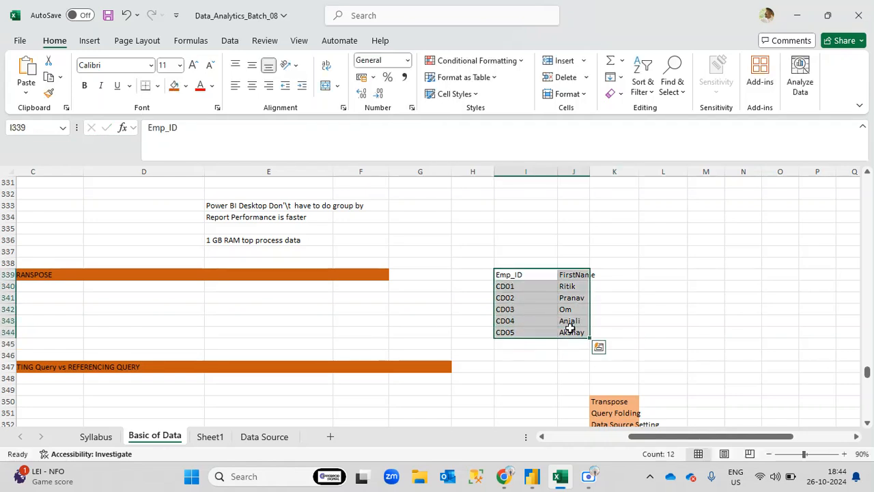
key(ctrl+c)
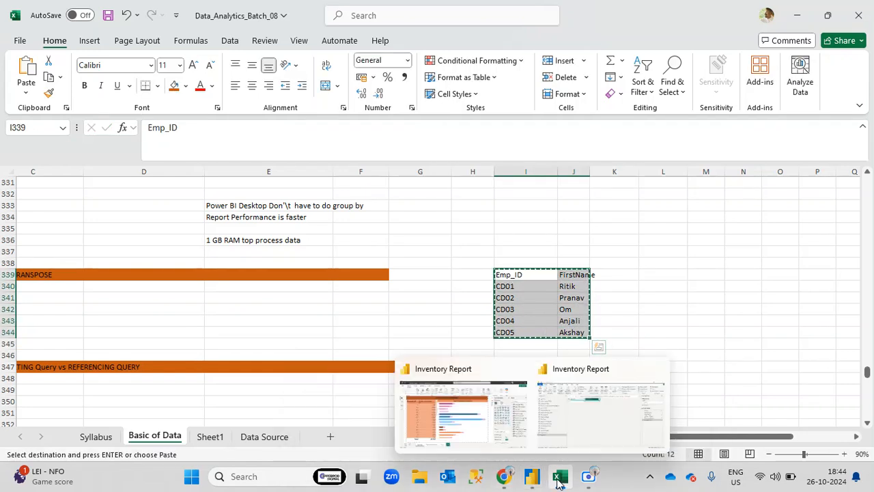
mouse_move(532, 476)
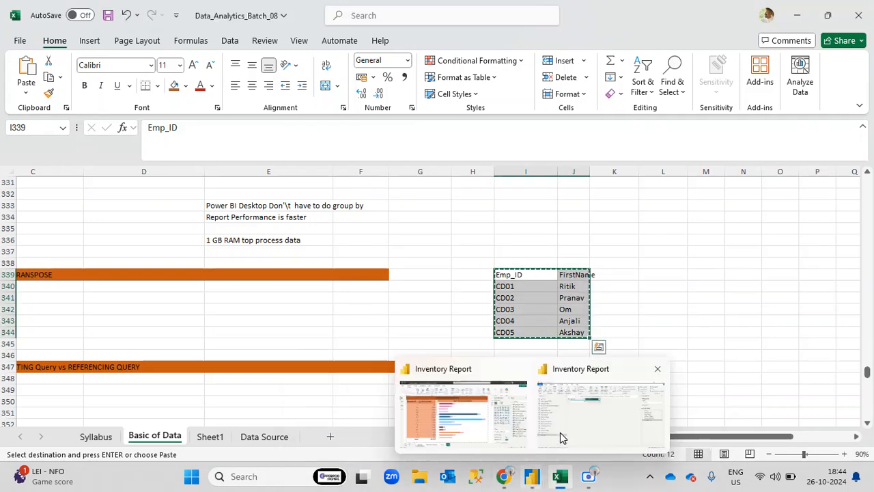
click(579, 408)
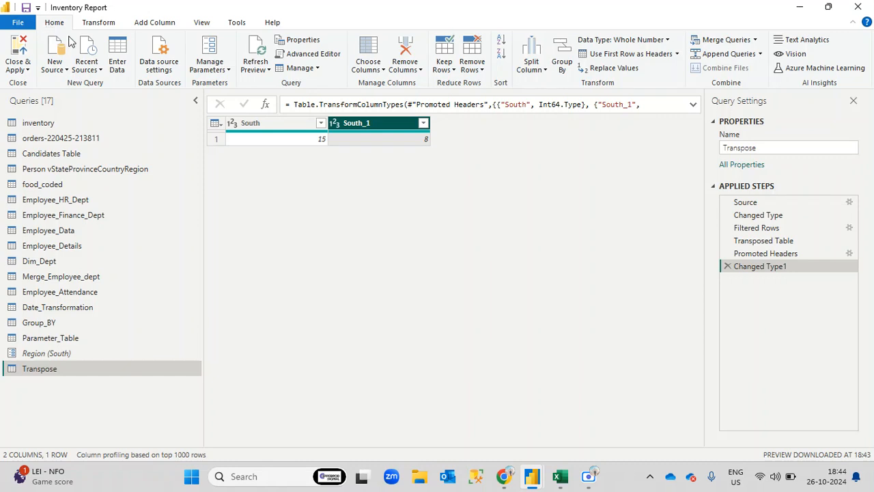
click(116, 54)
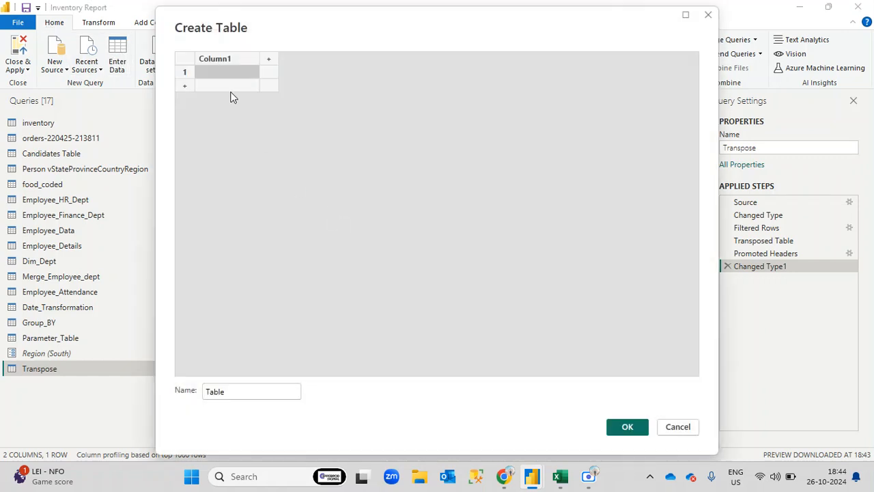
click(226, 60)
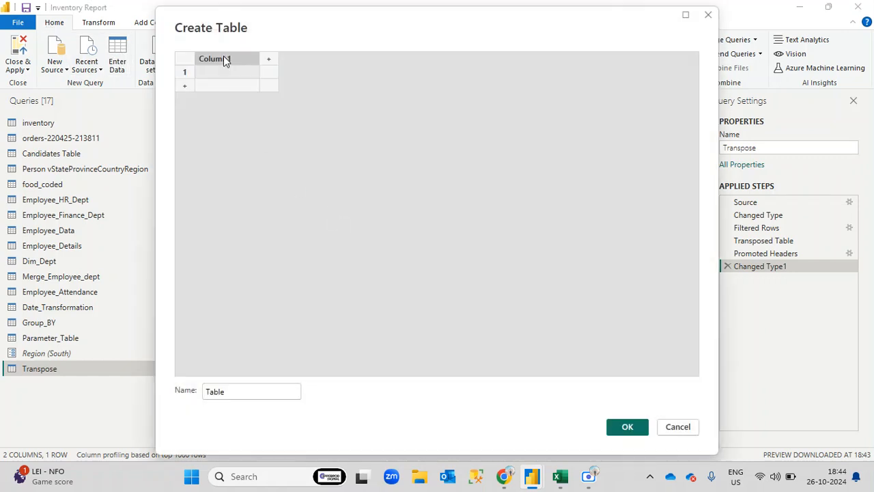
key(ctrl+v)
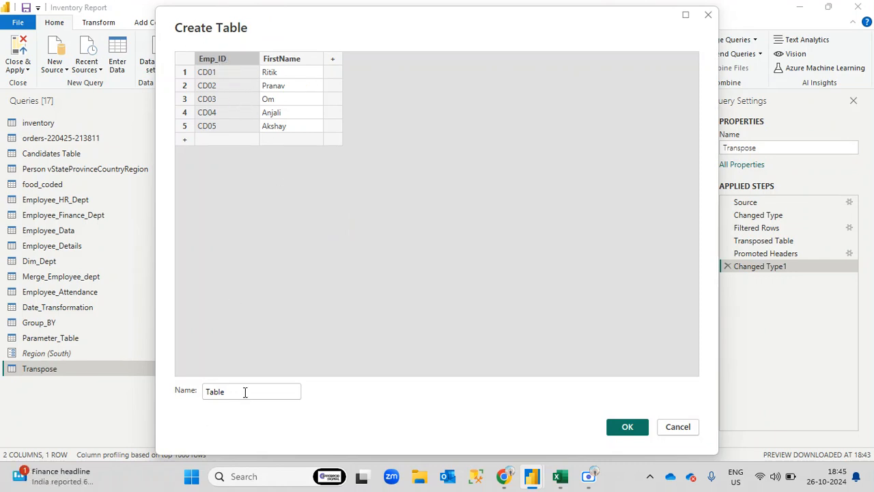
- Name the new table Transpose2 and create it as a query
drag(244, 392, 207, 395)
text(Tr)
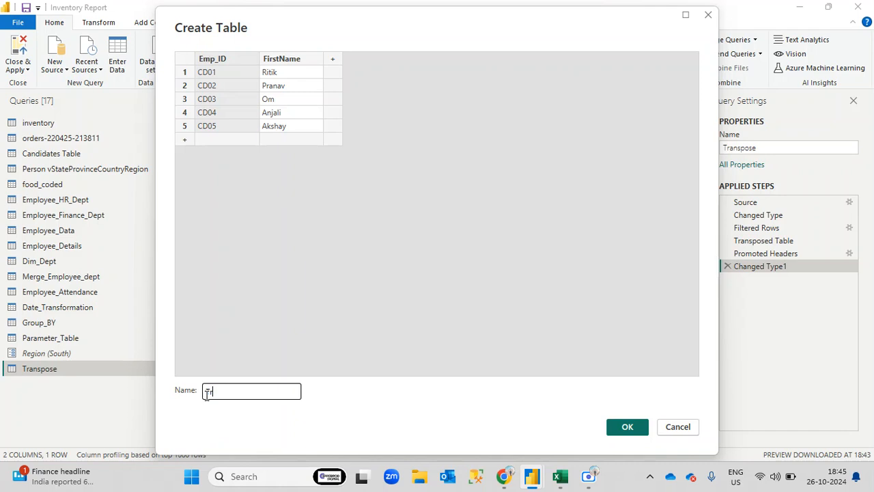
text(anspose2)
key(Escape)
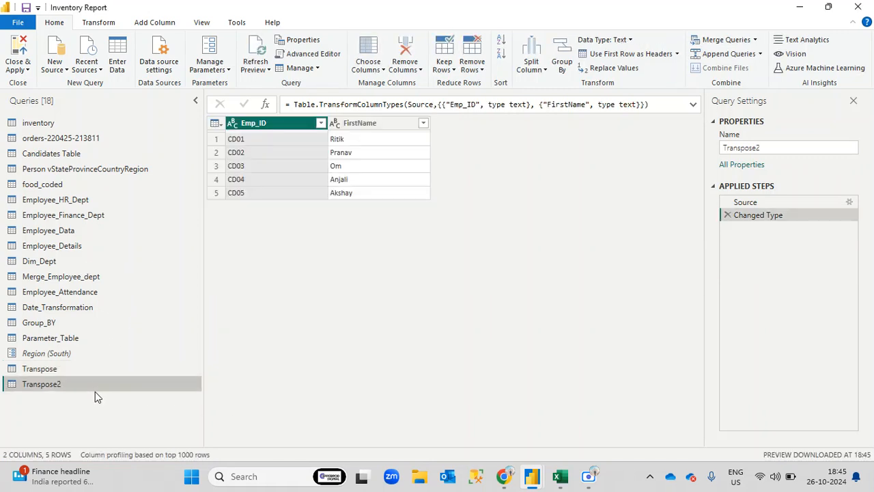
click(76, 370)
right_click(77, 370)
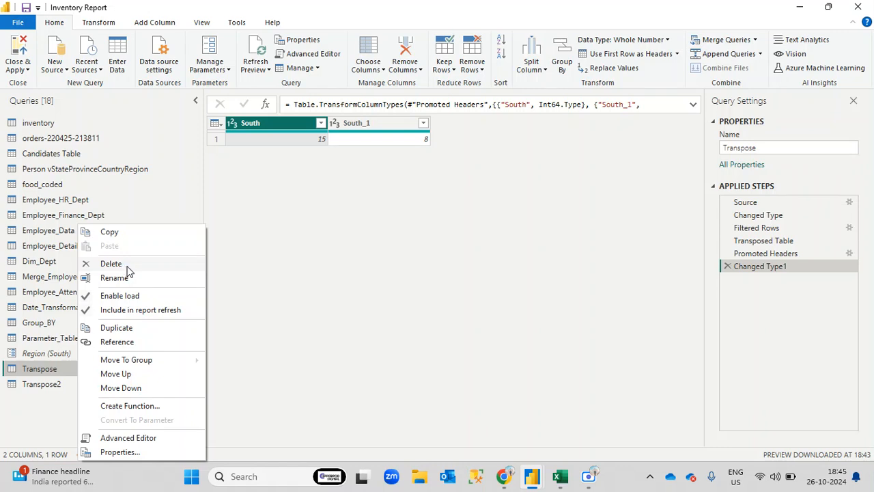
click(49, 412)
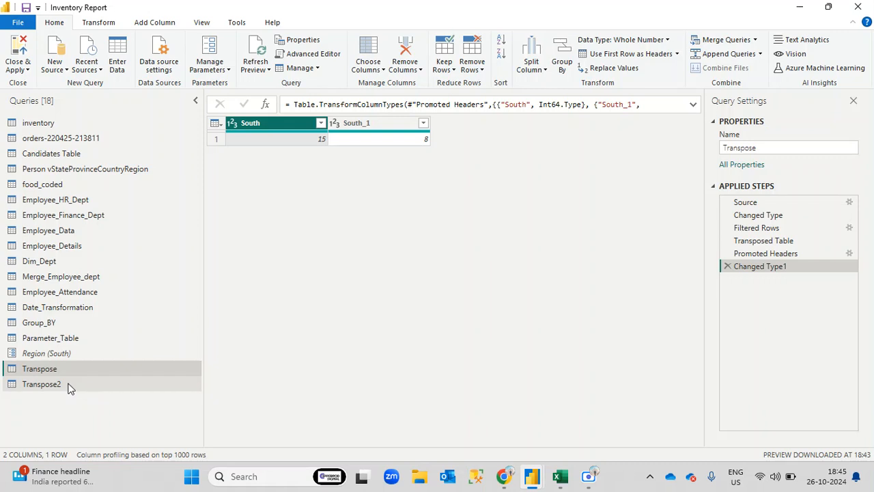
click(56, 387)
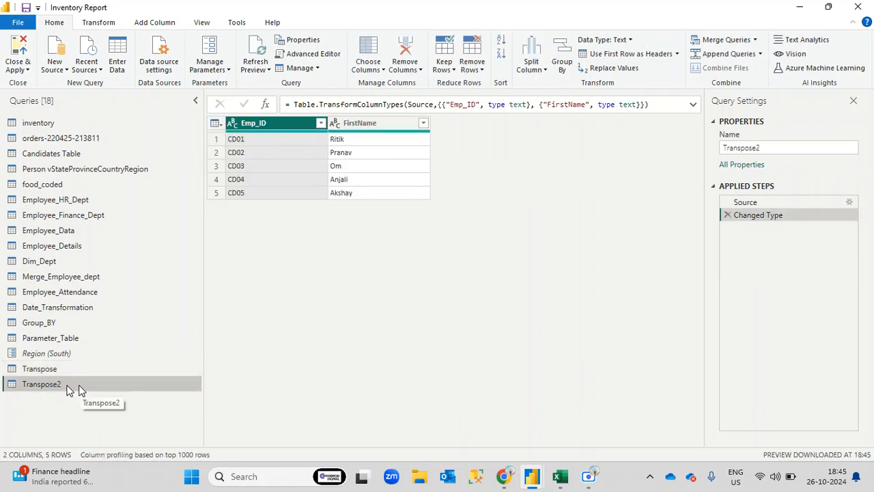
- Delete the old Transpose query that holds the South columns and confirm its removal
click(75, 372)
right_click(75, 372)
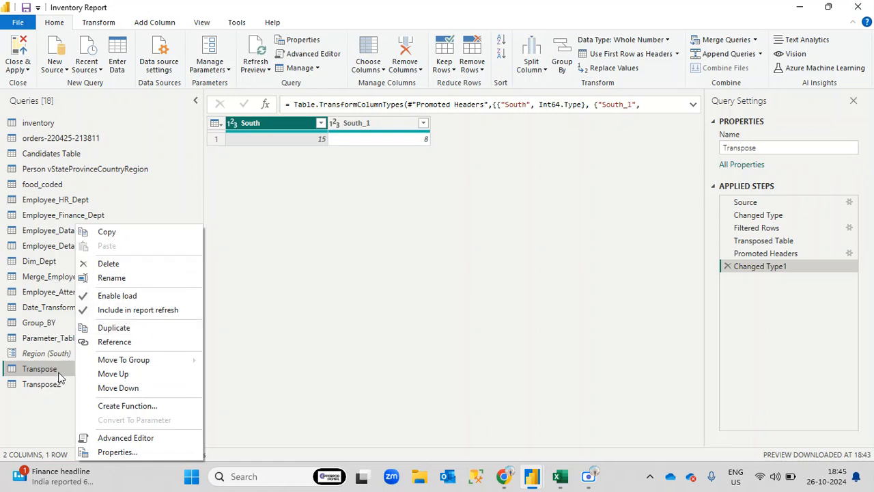
click(107, 264)
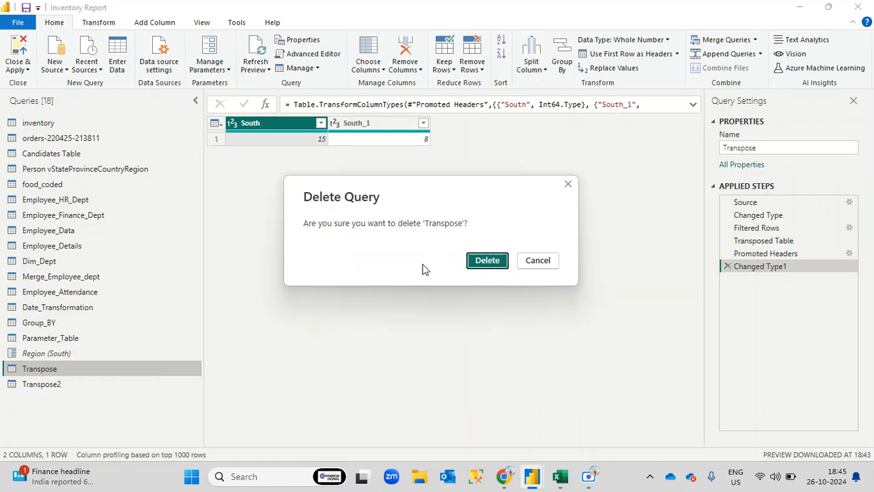
click(498, 263)
- Rename the Transpose2 query as Transpose
click(73, 367)
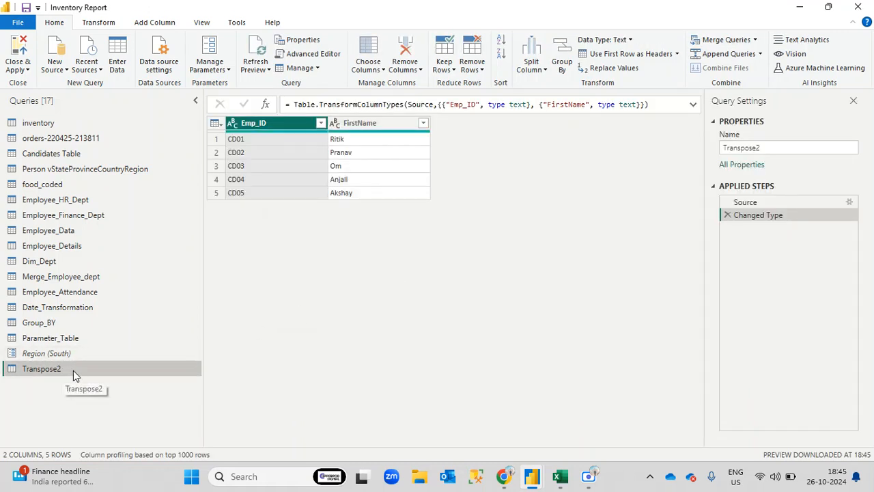
right_click(73, 370)
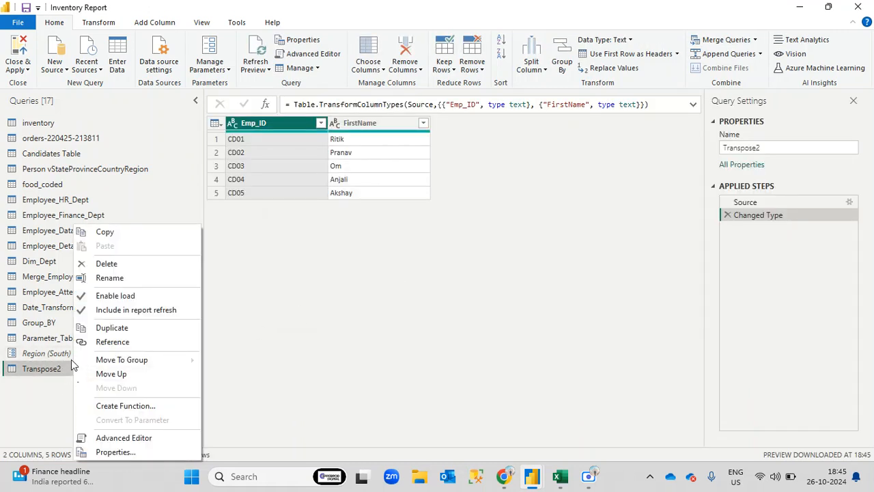
click(124, 276)
click(96, 372)
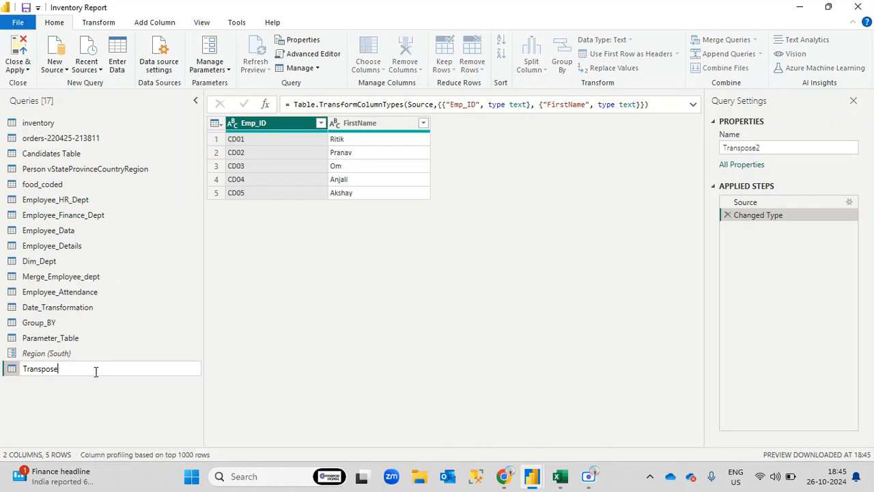
key(Return)
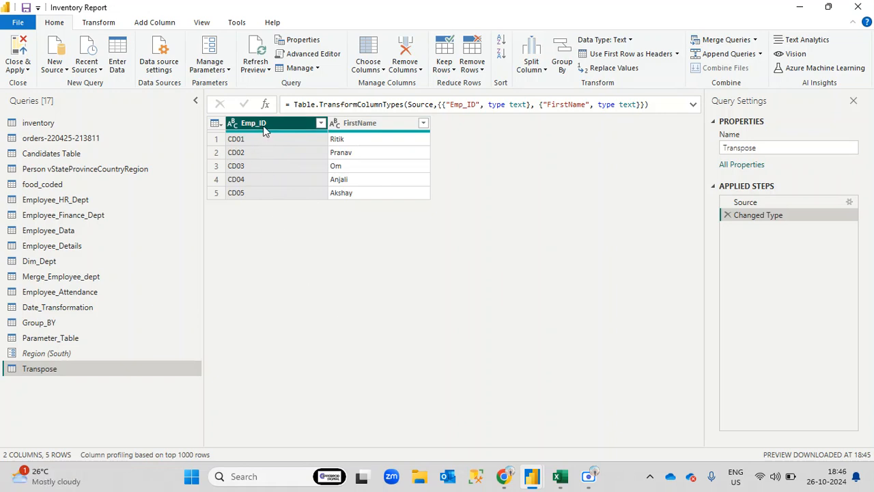
- Select the Emp_ID and FirstName columns together and transpose the table
ctrl+click(377, 125)
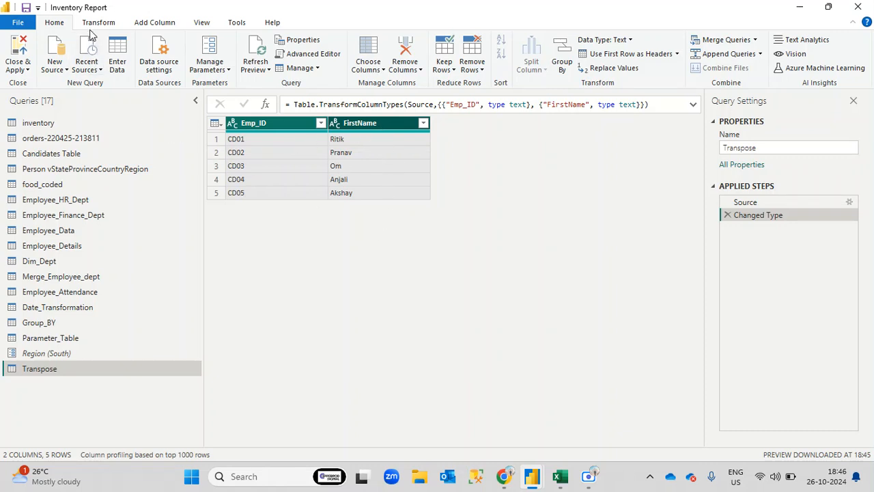
click(95, 24)
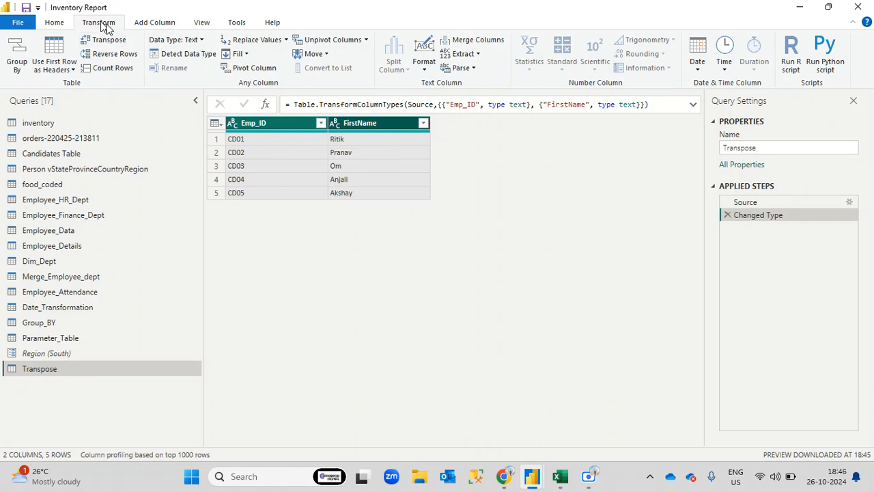
click(109, 41)
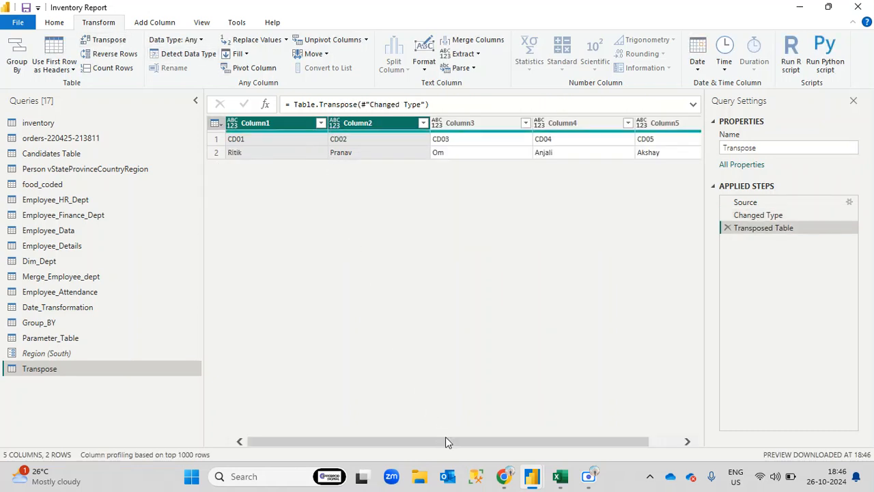
- Examine the employee IDs laid out across the first row of the transposed table, from Column1 to Column5
drag(449, 442, 431, 433)
click(249, 145)
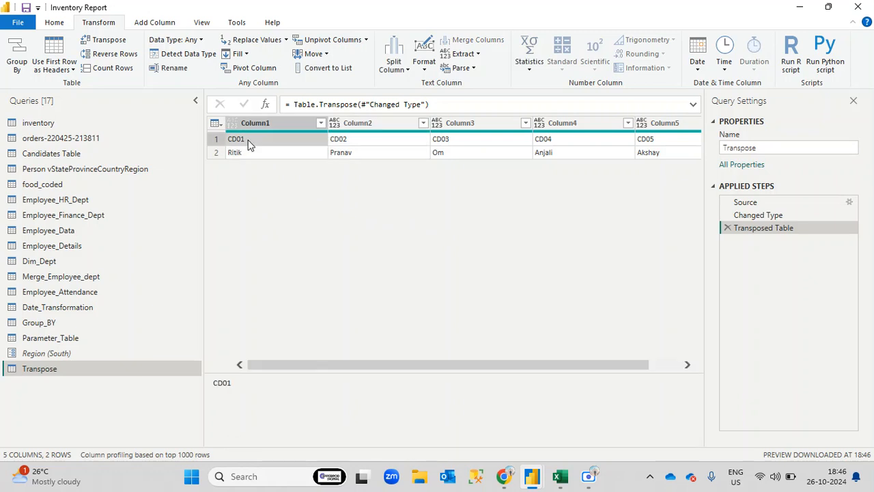
click(346, 144)
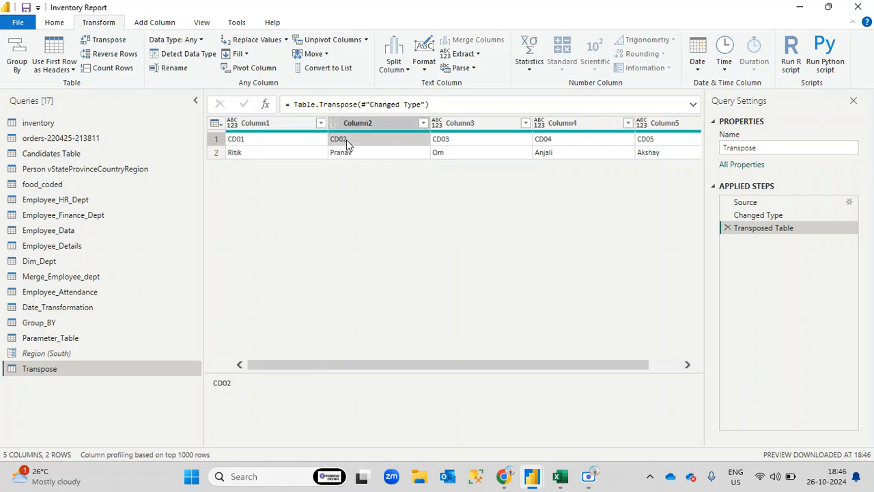
click(453, 145)
click(553, 145)
click(661, 145)
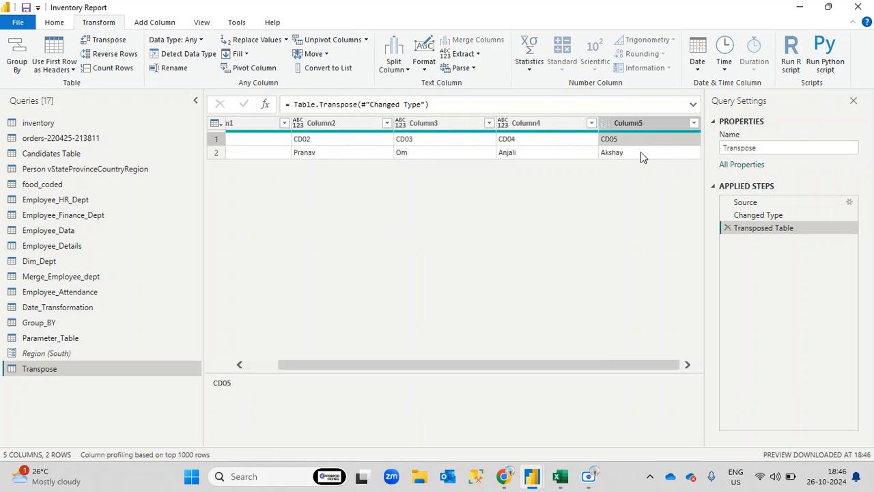
drag(589, 368, 604, 371)
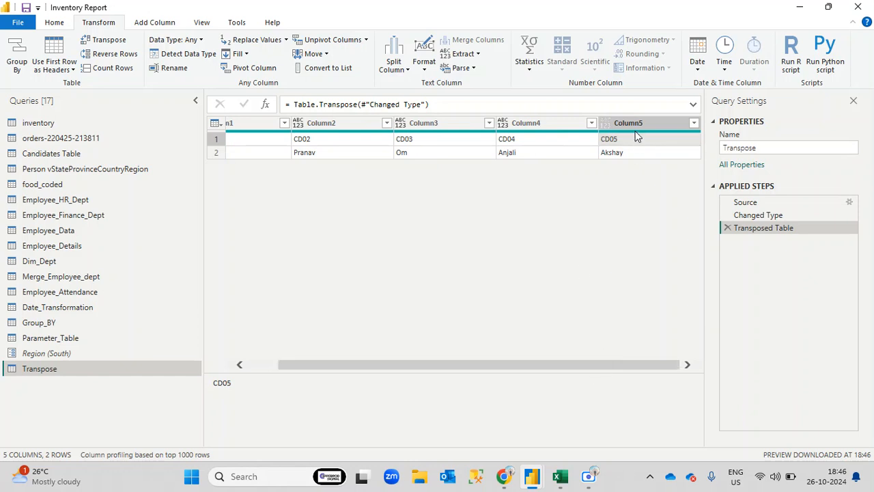
- Compare the Emp_ID column in the Changed Type step with each first-row cell of the Transposed Table step
click(757, 216)
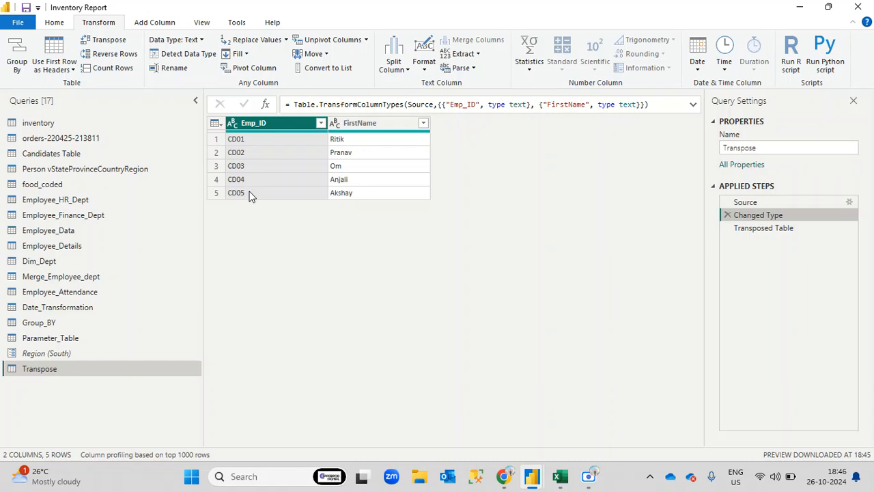
click(764, 229)
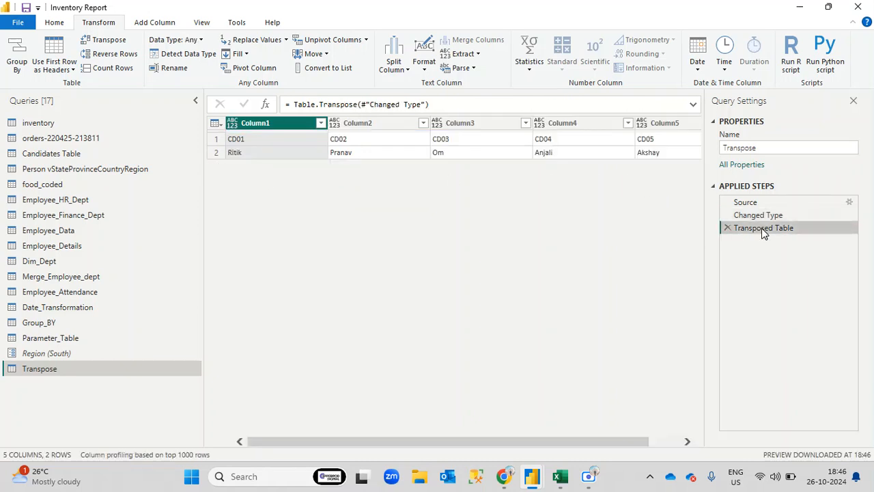
click(244, 140)
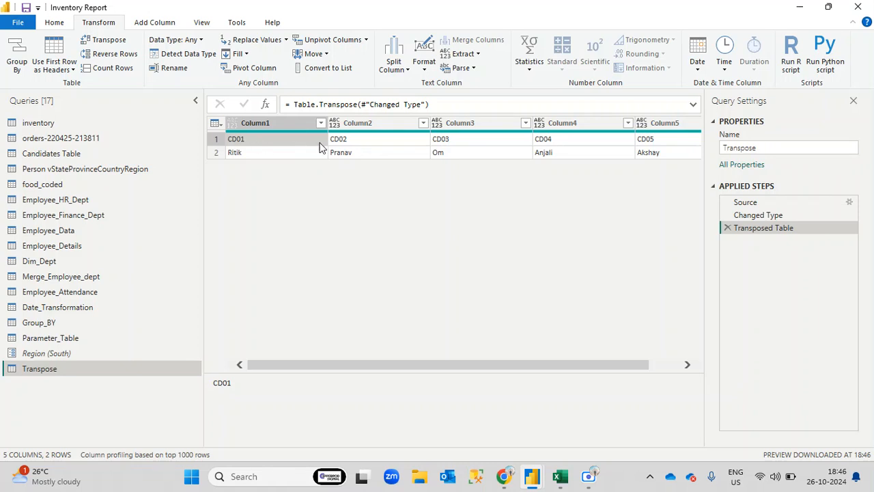
click(355, 142)
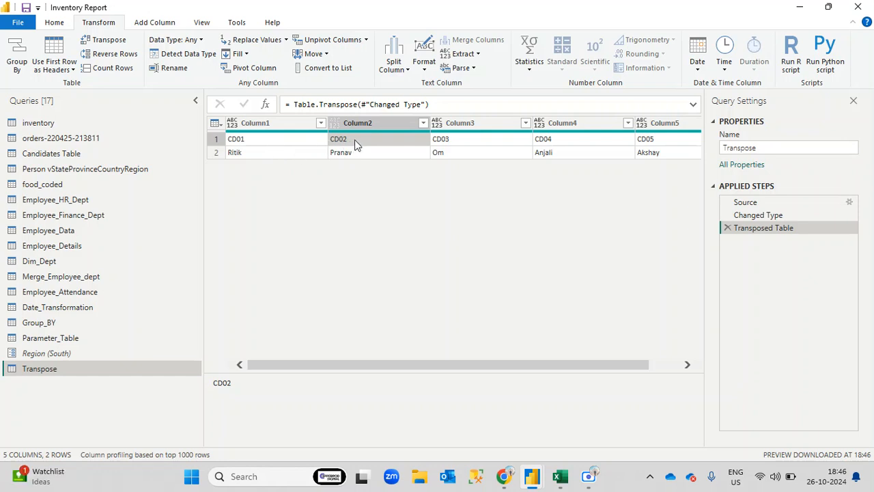
click(461, 142)
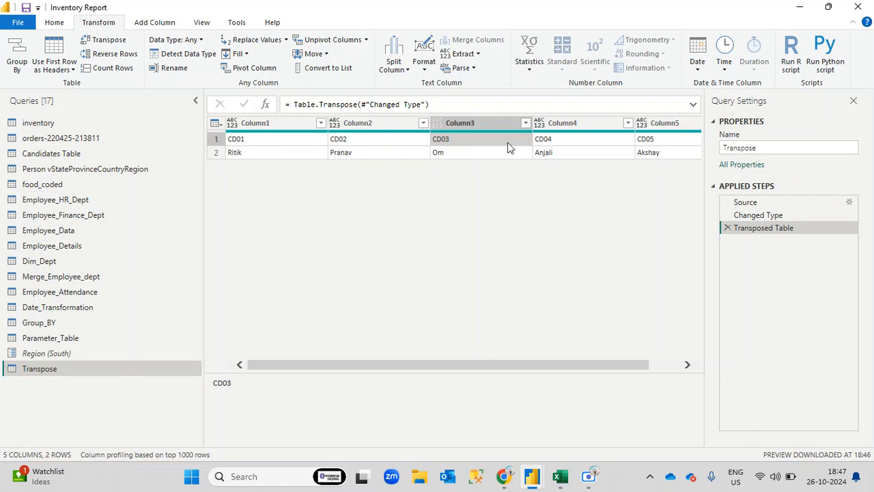
click(559, 144)
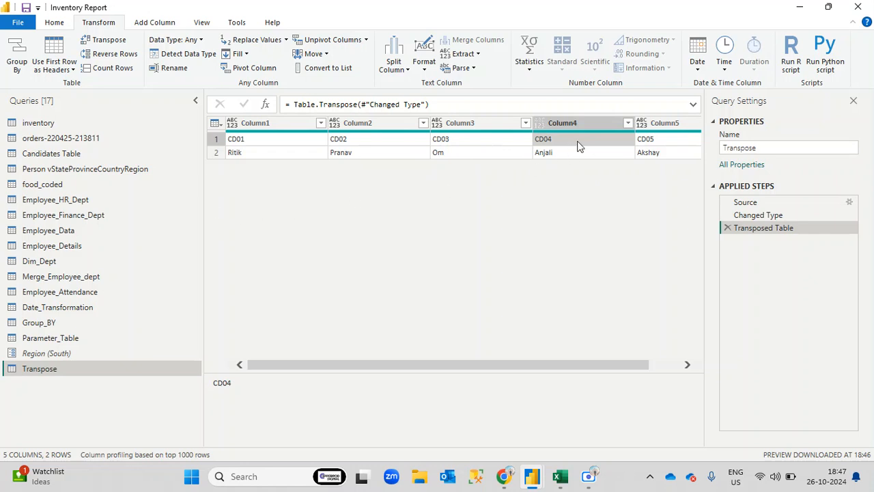
drag(529, 365, 560, 365)
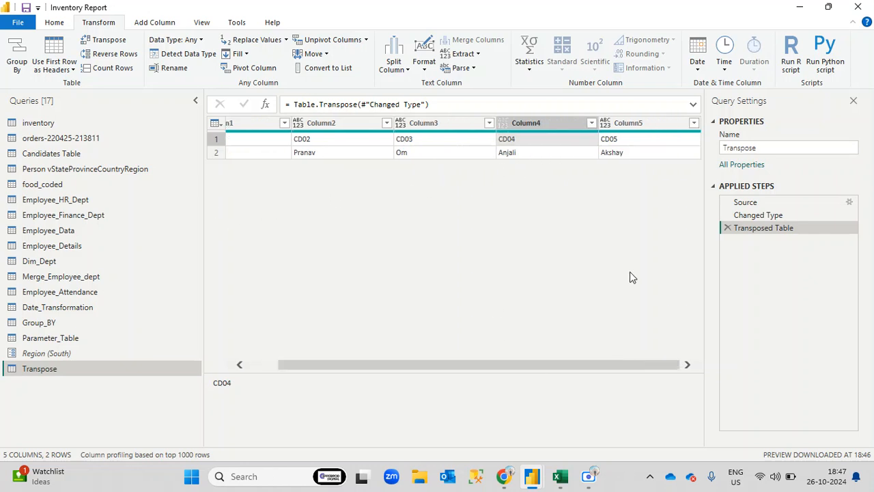
click(647, 144)
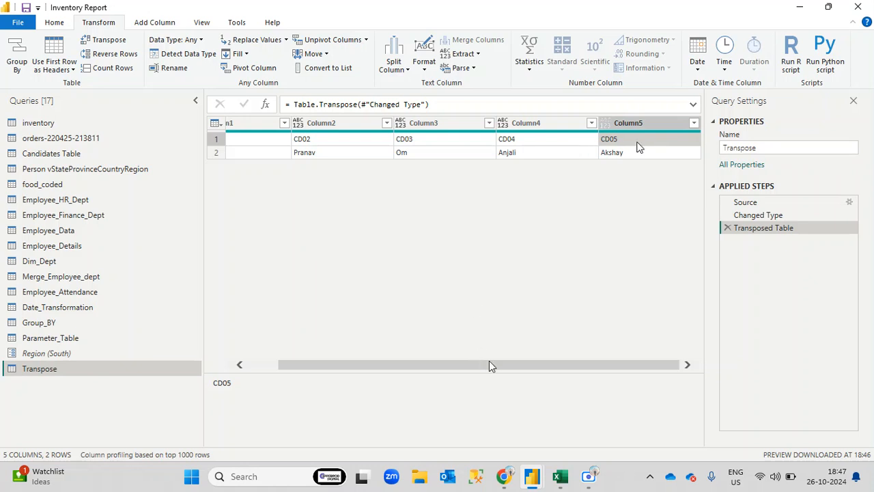
drag(489, 365, 389, 366)
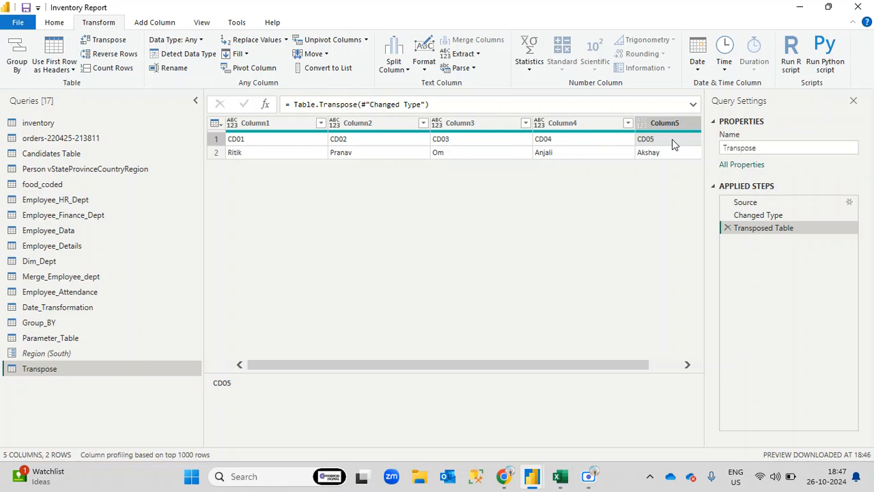
- Examine the first names across the second row of the transposed table, from Column1 to Column5
click(265, 154)
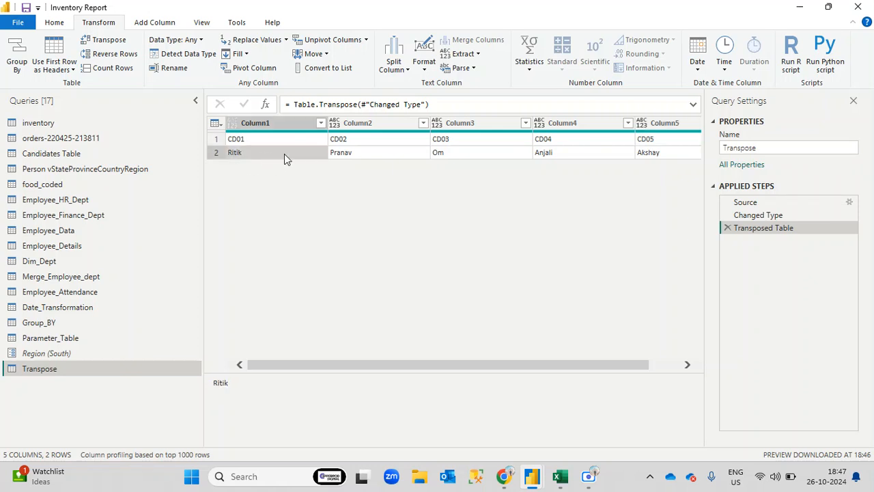
click(357, 153)
click(438, 154)
click(550, 153)
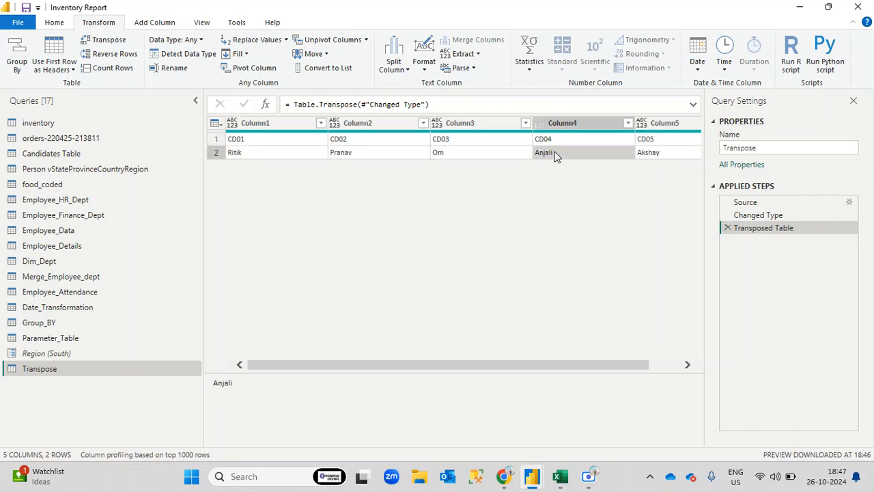
click(656, 153)
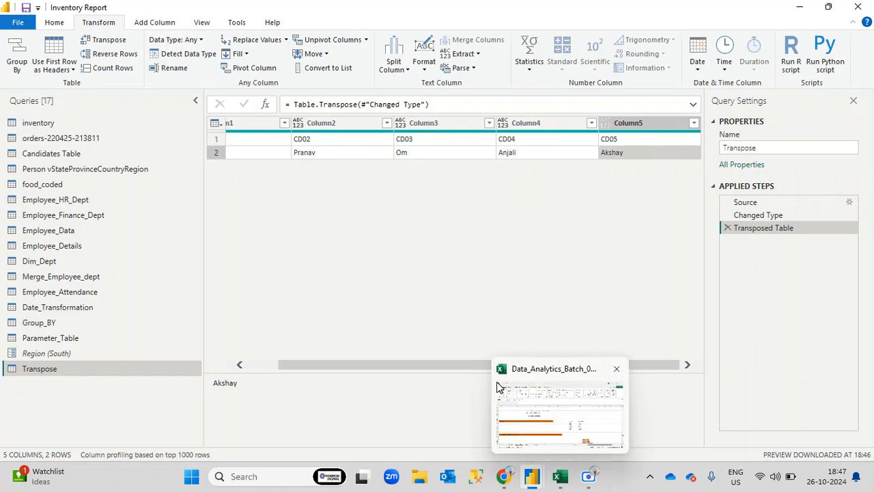
- Go back to the Changed Type step and review each value in the original FirstName column
click(756, 216)
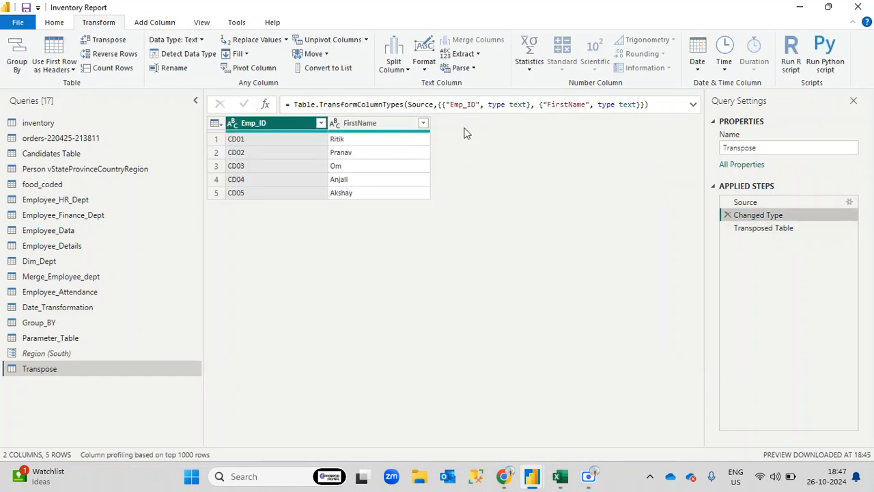
click(382, 125)
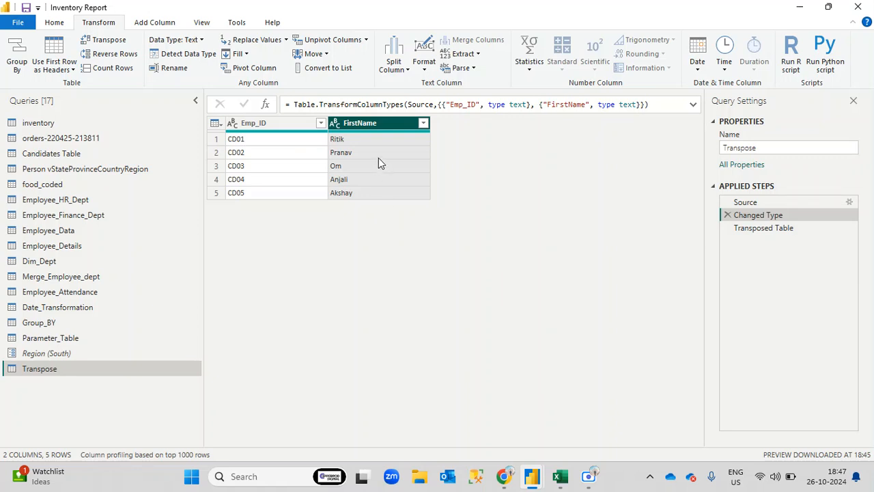
click(385, 140)
click(366, 152)
click(366, 171)
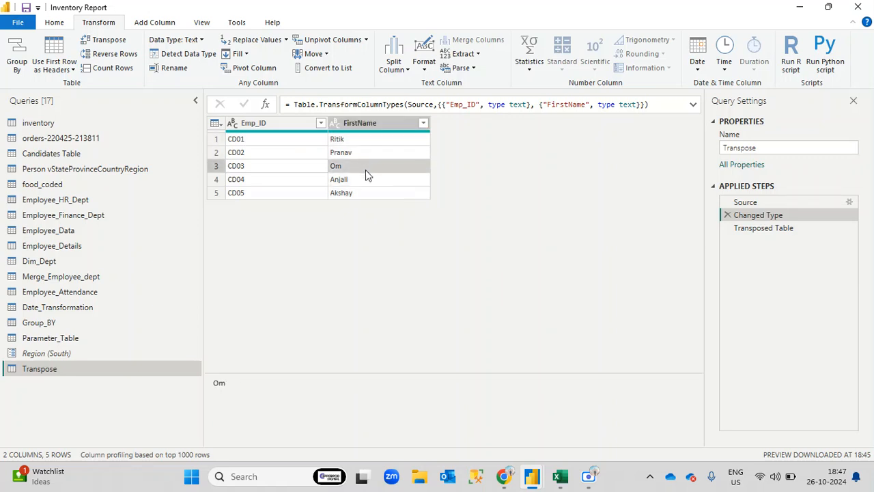
click(361, 181)
click(363, 195)
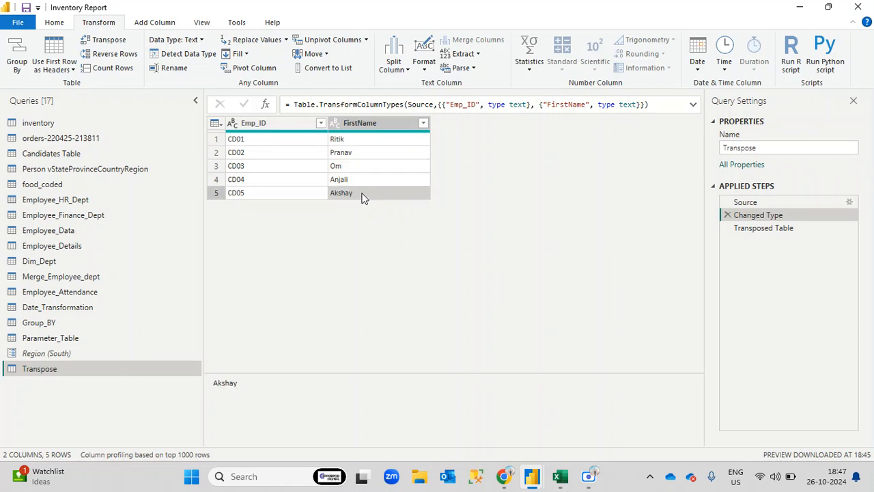
- Return to the Transposed Table step and check each first name across its second row against the original column
click(784, 229)
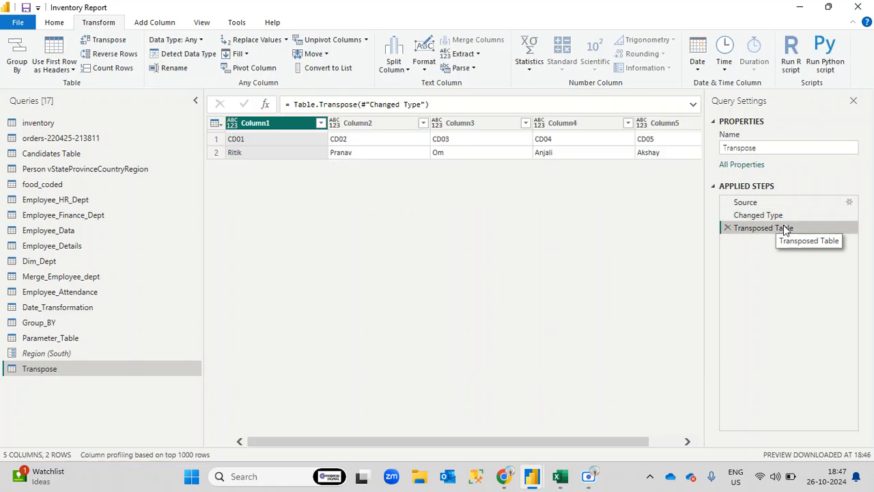
click(249, 155)
click(367, 155)
click(470, 155)
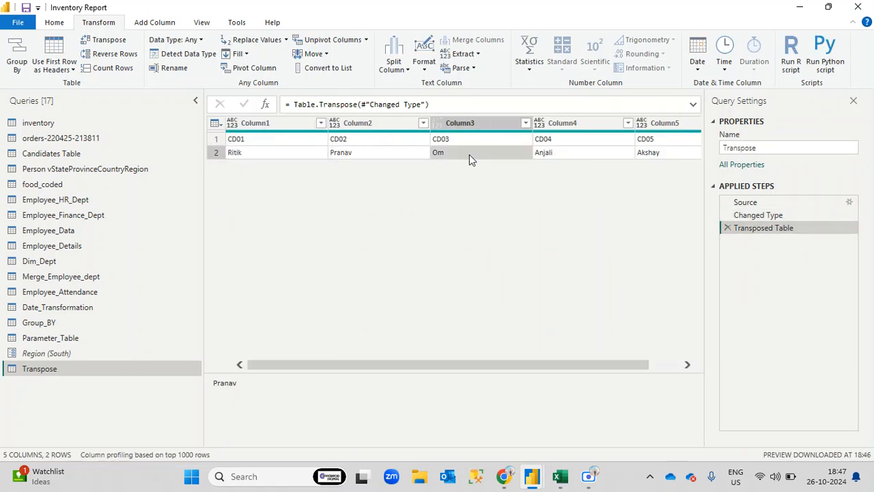
click(579, 154)
click(652, 154)
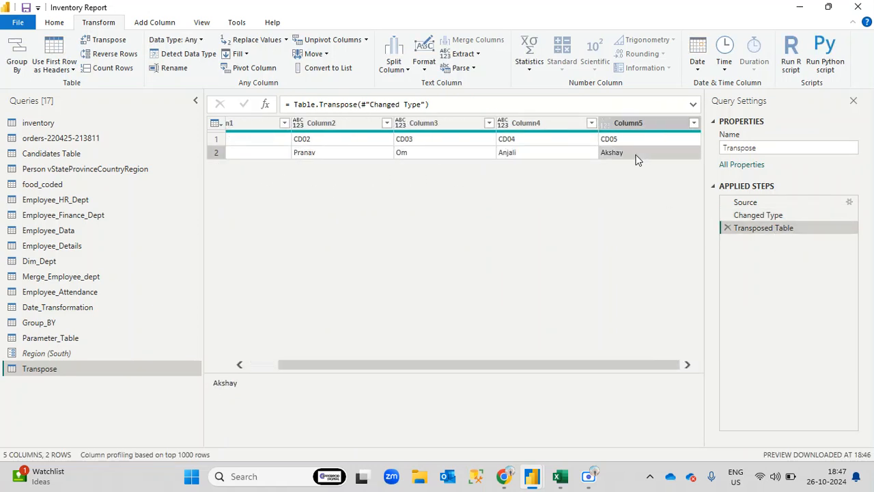
drag(470, 367, 348, 363)
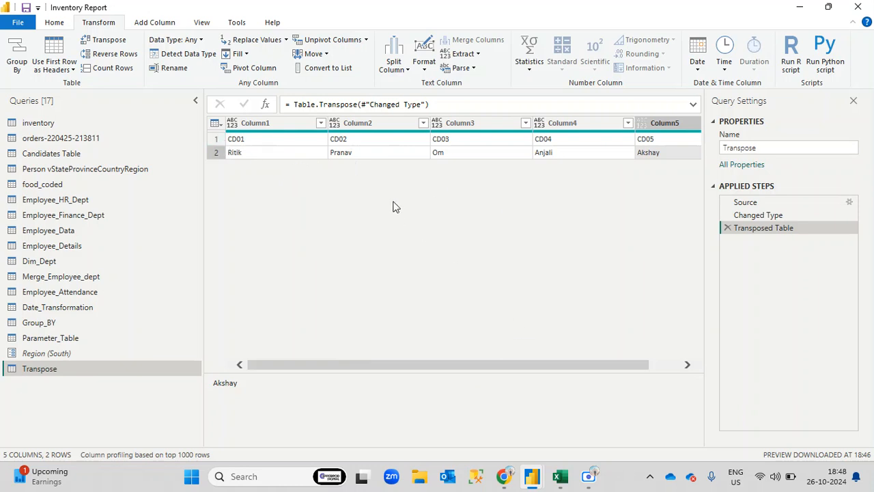
mouse_move(557, 476)
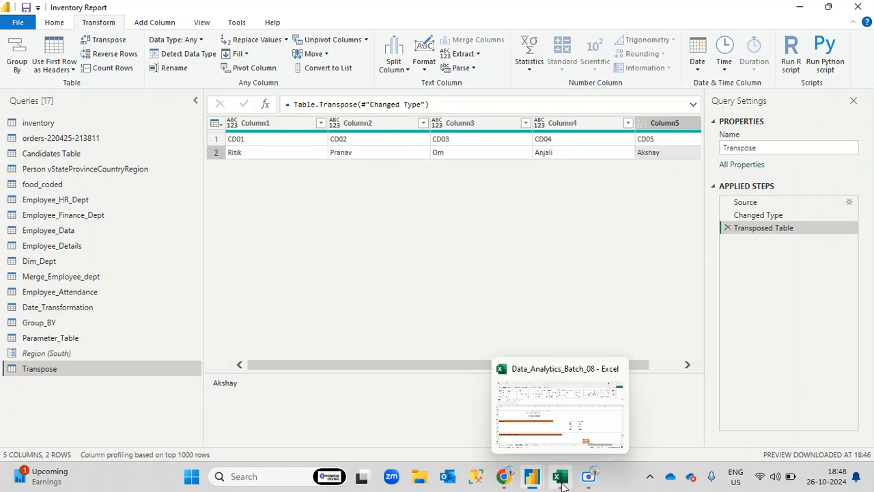
click(572, 419)
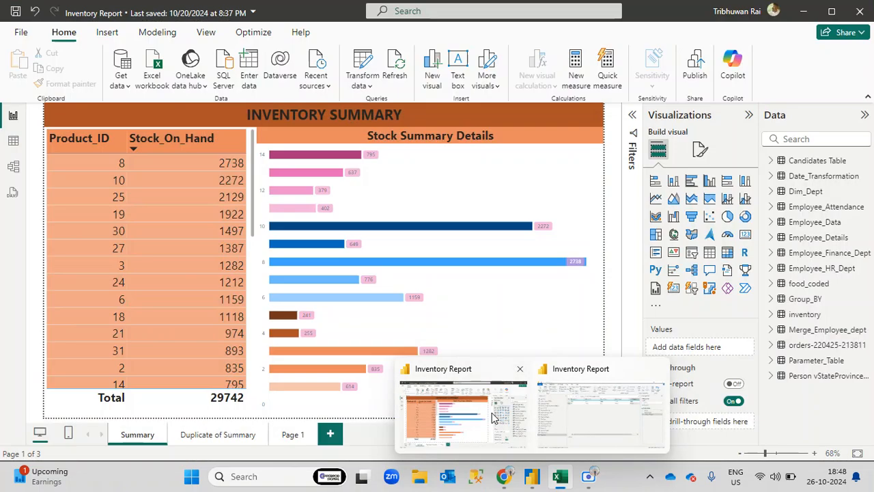
click(601, 413)
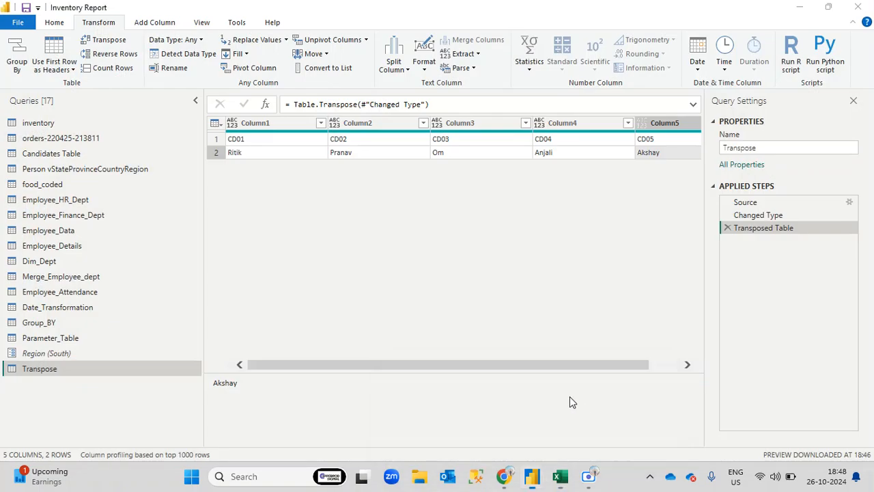
- Return to the Changed Type step and review the individual Emp_ID values from CD01 to CD04
click(746, 217)
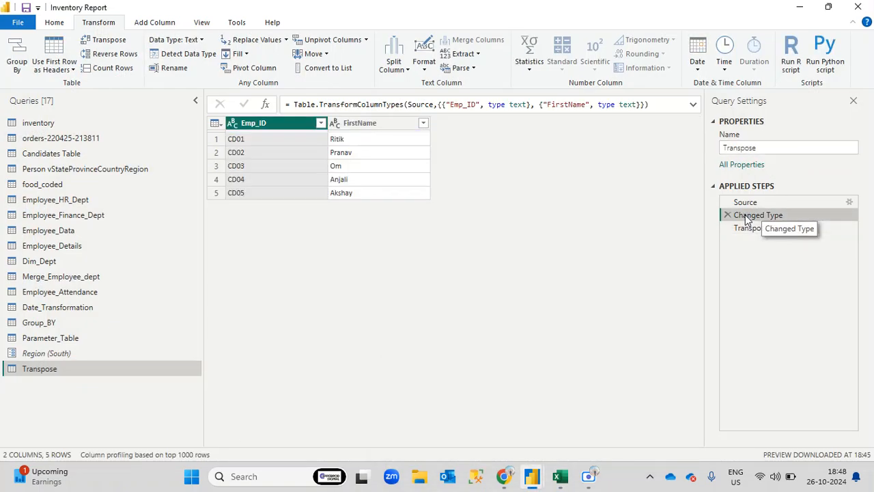
click(265, 152)
click(269, 168)
click(274, 183)
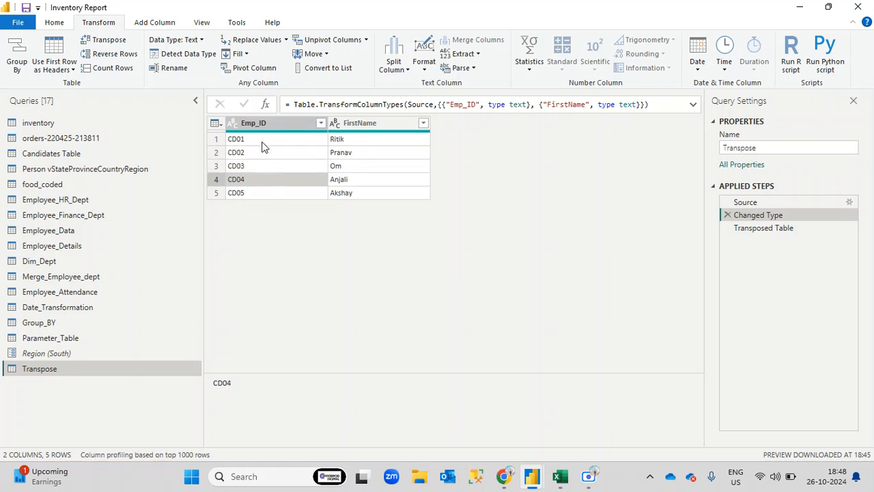
click(263, 142)
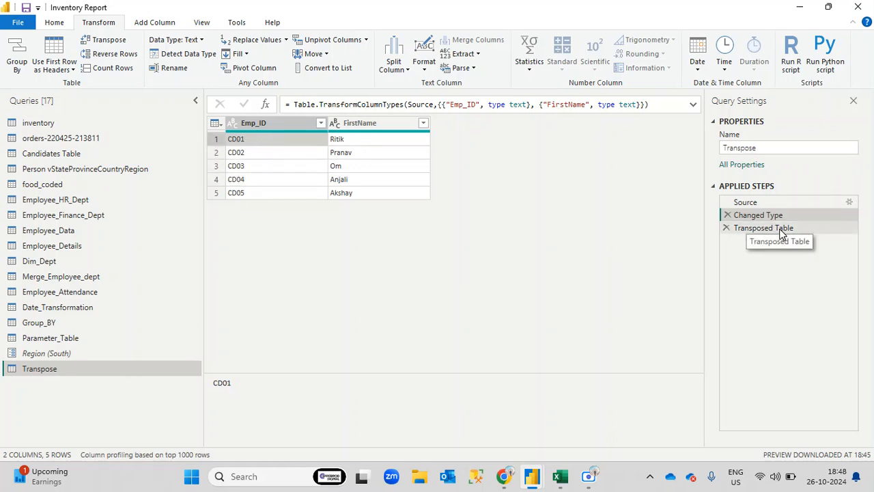
- Compare the first two Emp_ID values of the Changed Type step with the first-row cells of Column1 and Column2 in the Transposed Table step
click(782, 228)
click(266, 143)
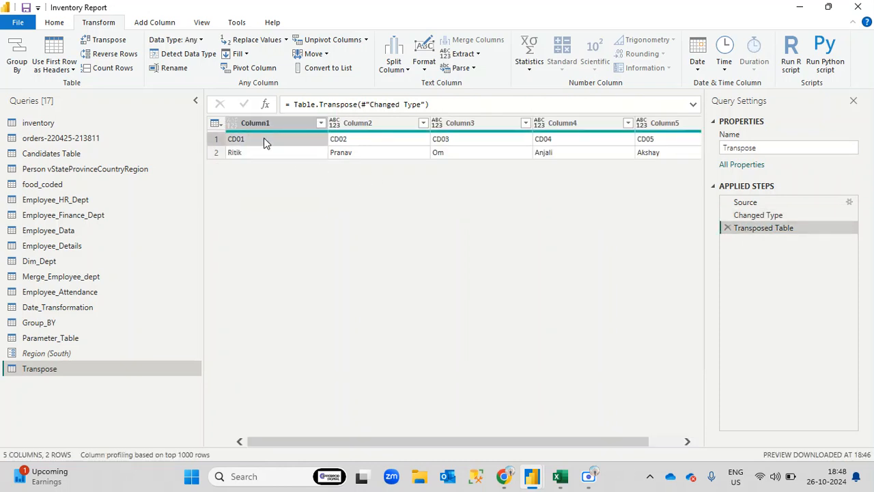
click(745, 215)
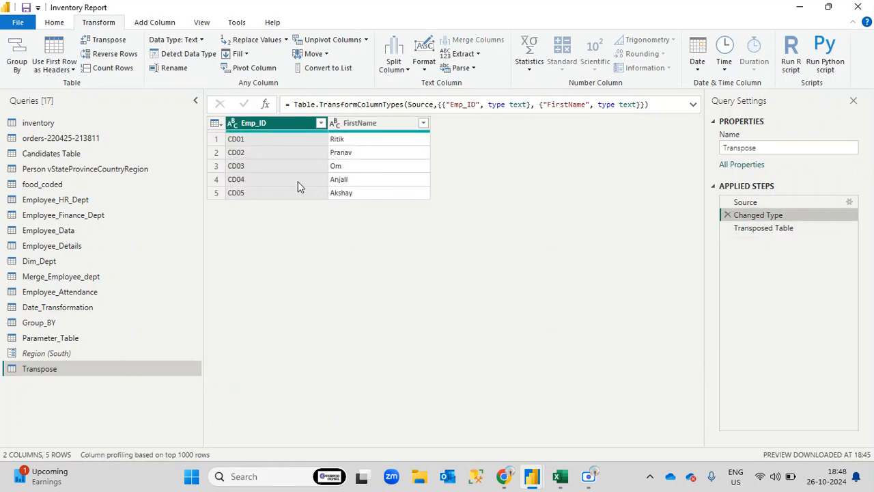
click(263, 153)
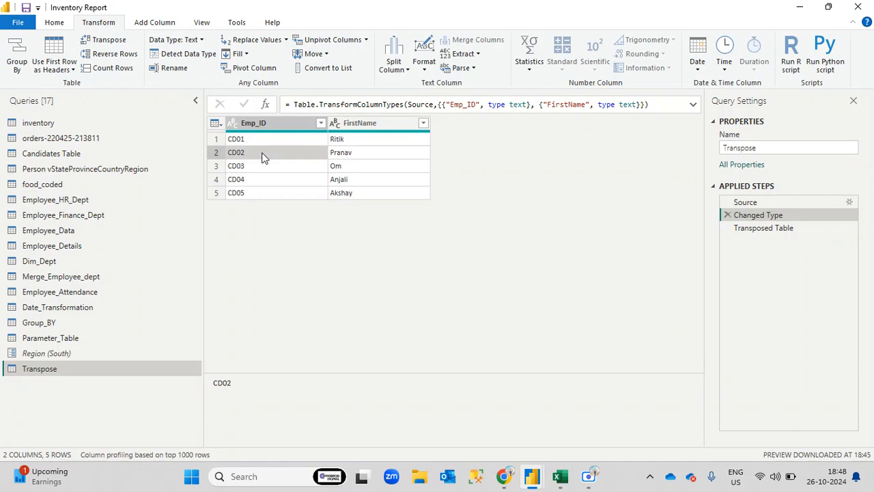
click(801, 231)
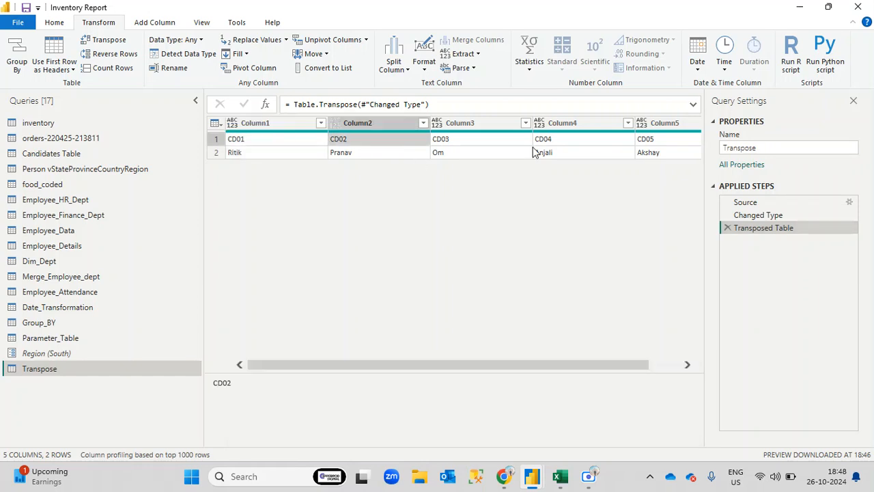
- Inspect the whole first row in the Changed Type step, then both values of Column1 in the Transposed Table step
click(785, 217)
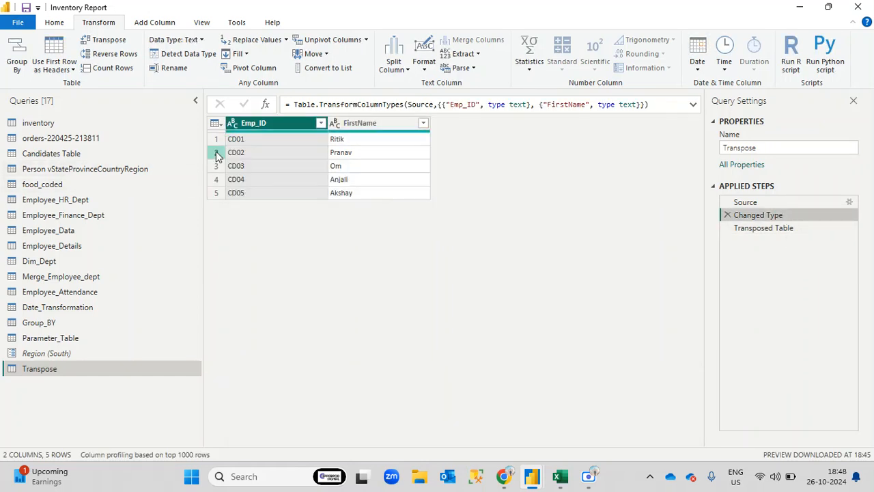
click(215, 140)
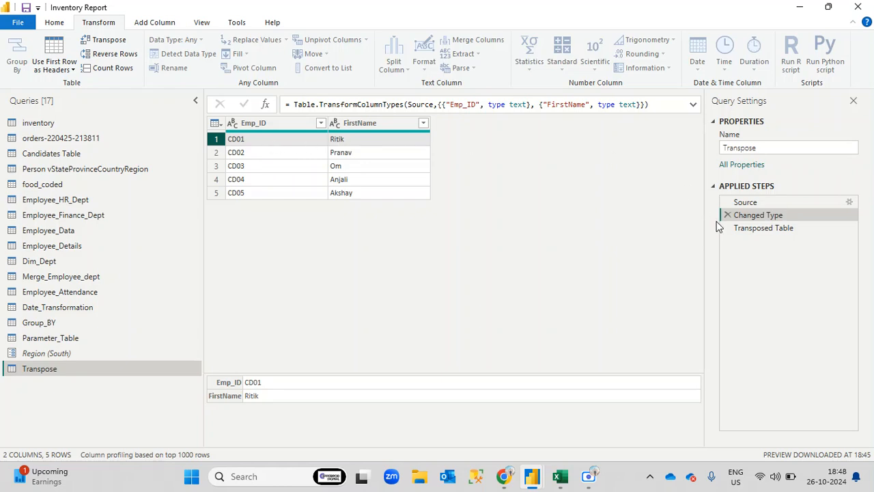
click(763, 229)
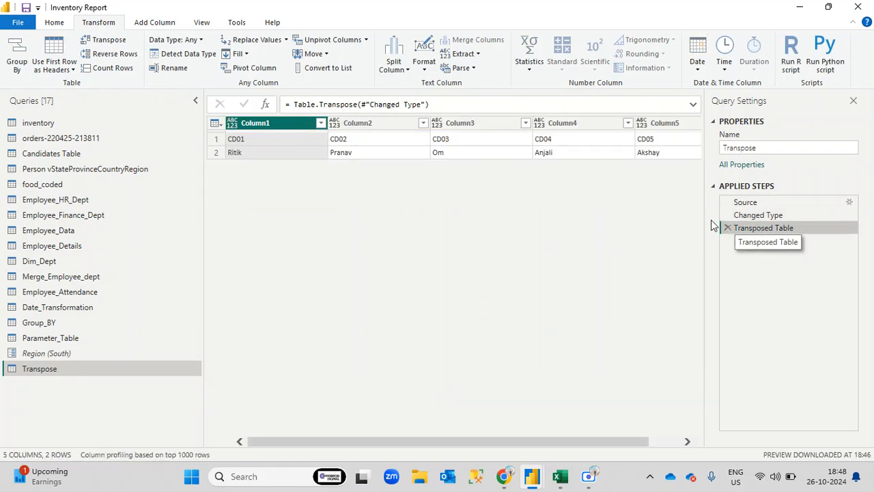
click(264, 140)
click(269, 154)
click(273, 144)
click(285, 157)
click(290, 139)
click(293, 155)
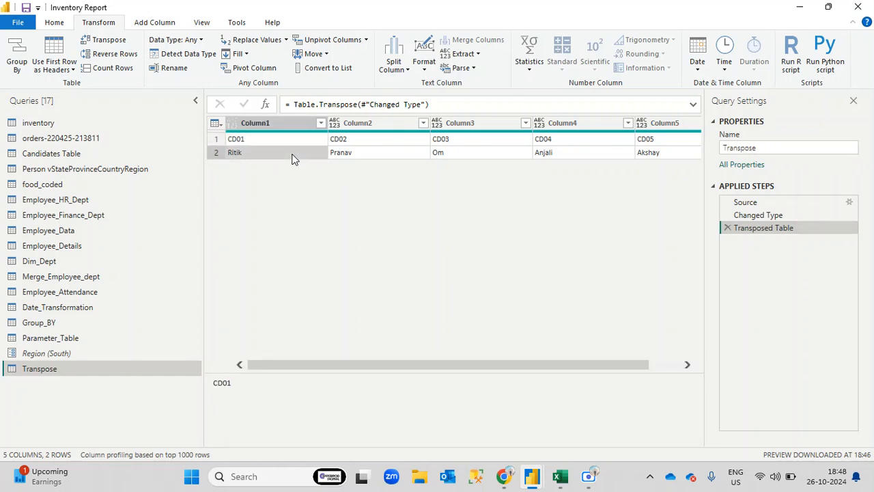
click(292, 142)
click(298, 157)
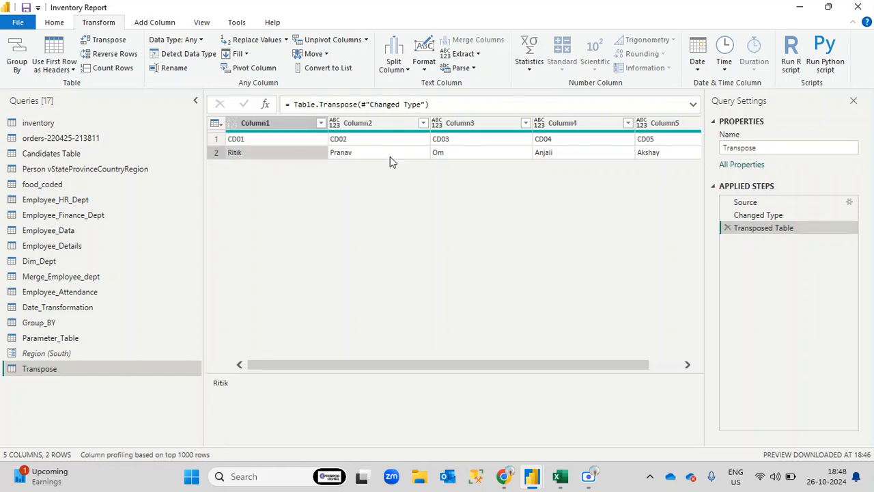
- Match rows 1 and 2 of the Changed Type step with Column1 and Column2 of the Transposed Table step
click(760, 216)
click(216, 136)
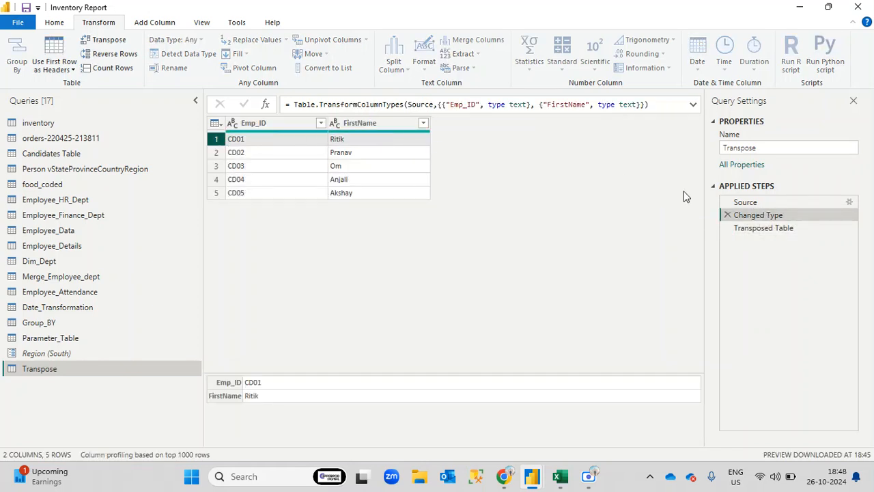
click(779, 232)
click(273, 129)
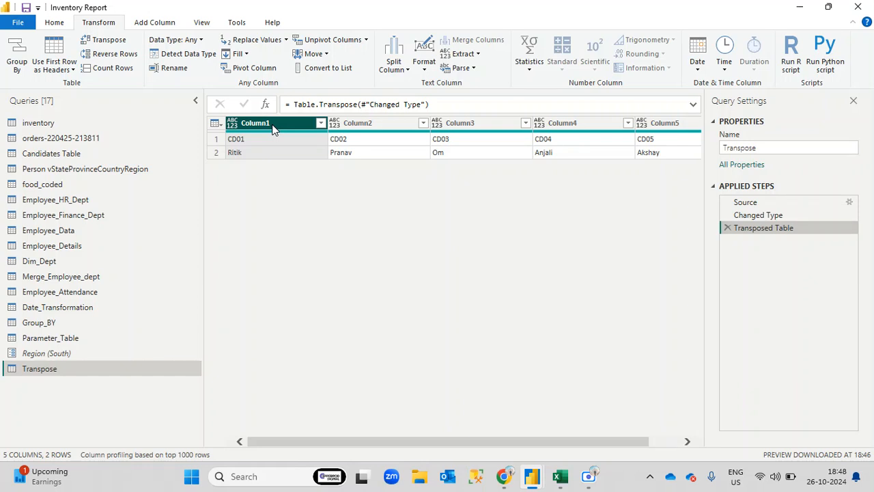
click(750, 217)
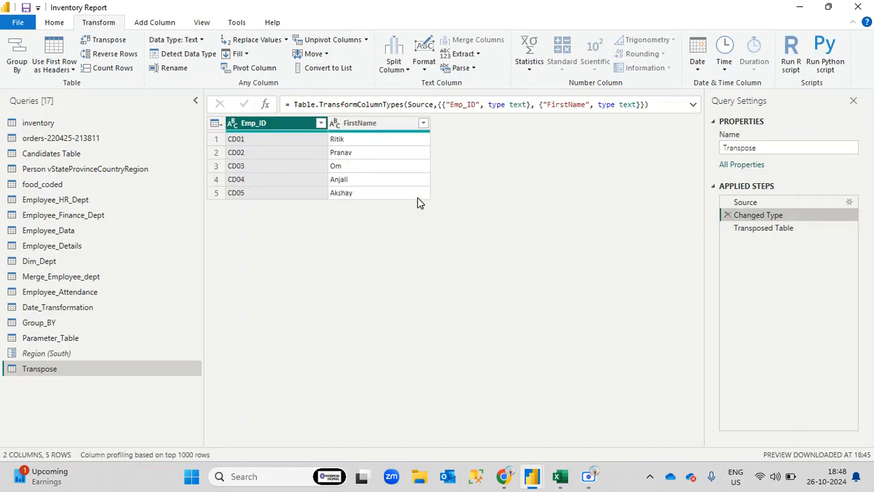
click(221, 153)
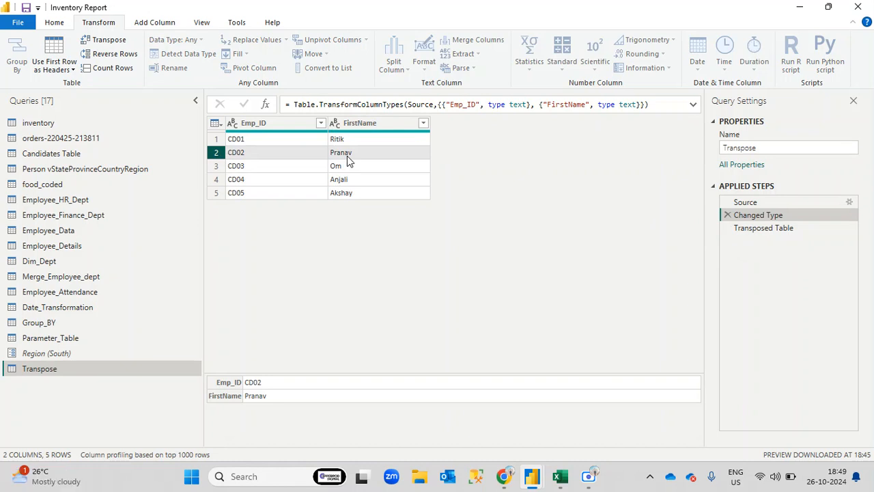
click(765, 228)
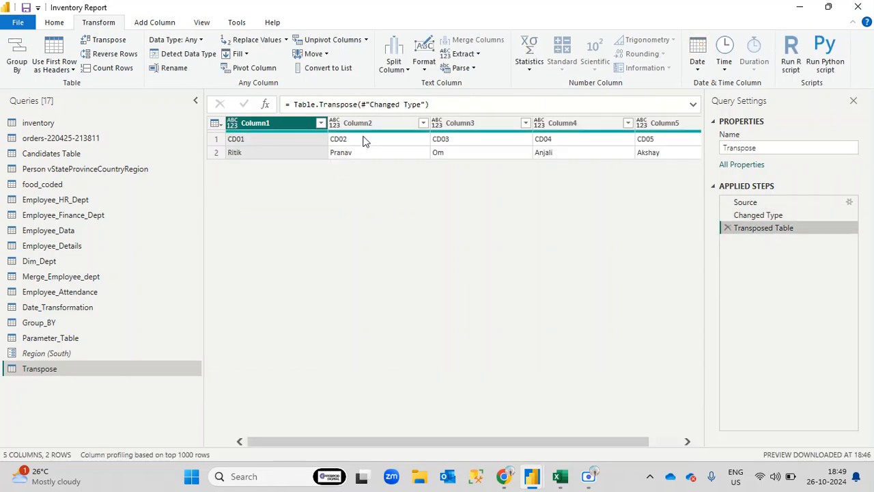
click(377, 129)
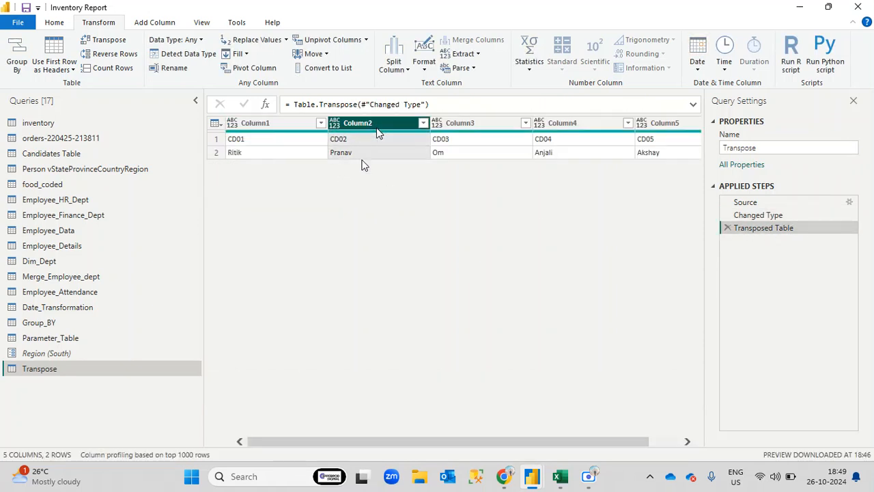
- Match row 3 of the Changed Type step with Column3 of the Transposed Table step
click(726, 215)
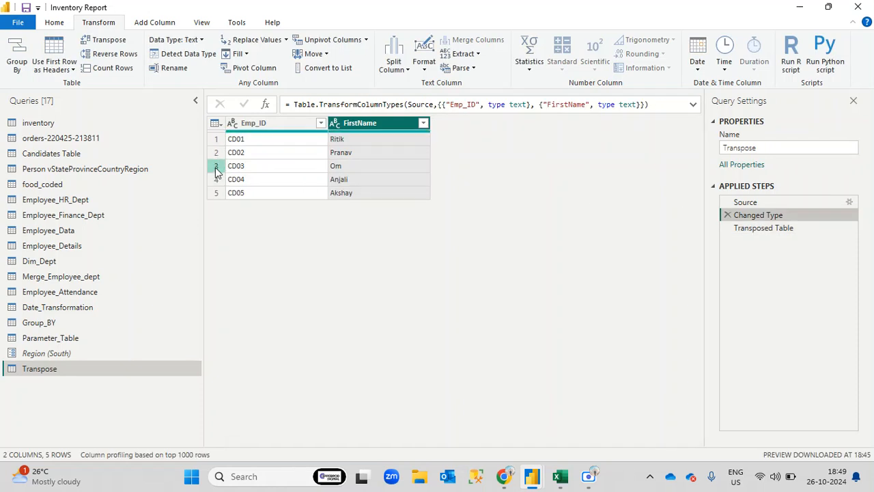
click(216, 167)
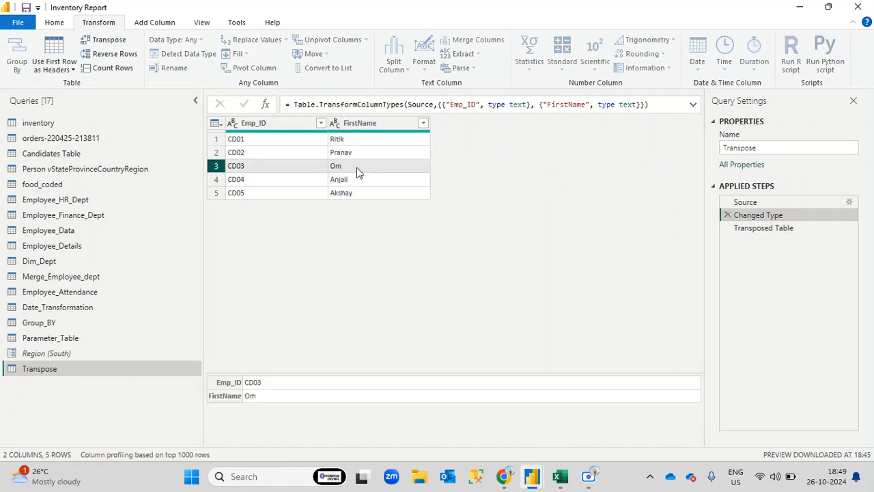
click(766, 229)
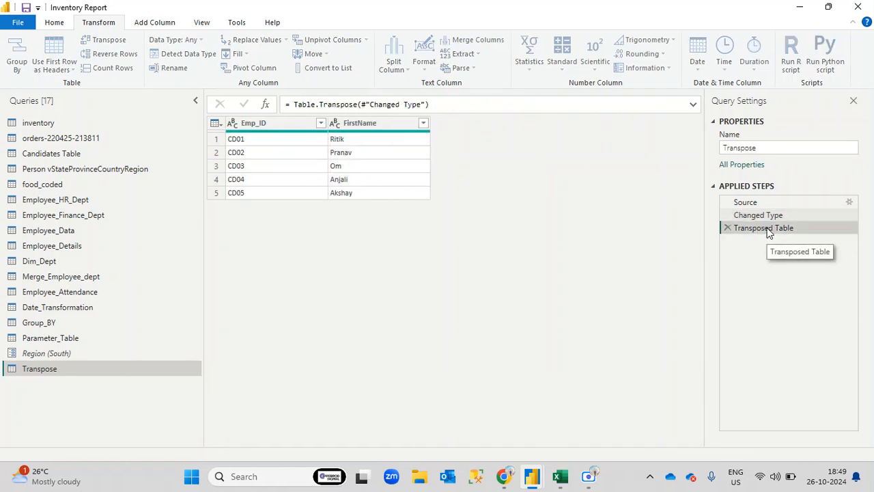
click(456, 126)
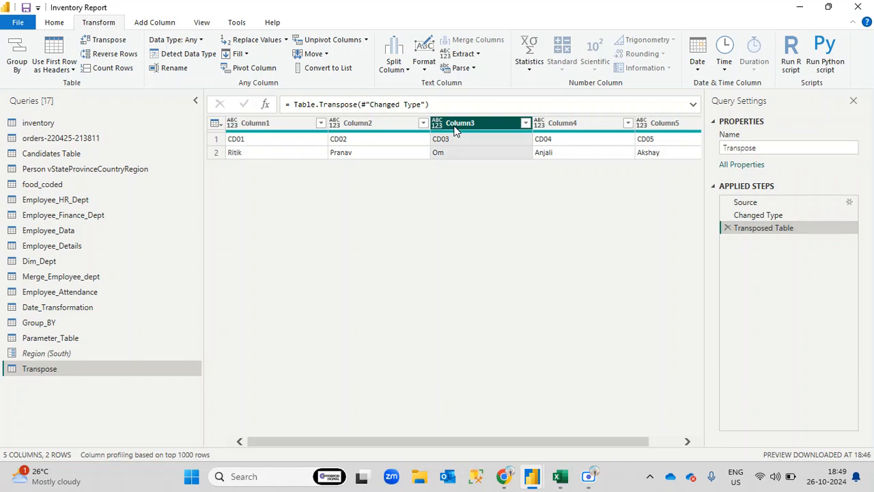
- Match row 4 of the Changed Type step with Column4 of the Transposed Table step, and check Column5 as well
click(758, 215)
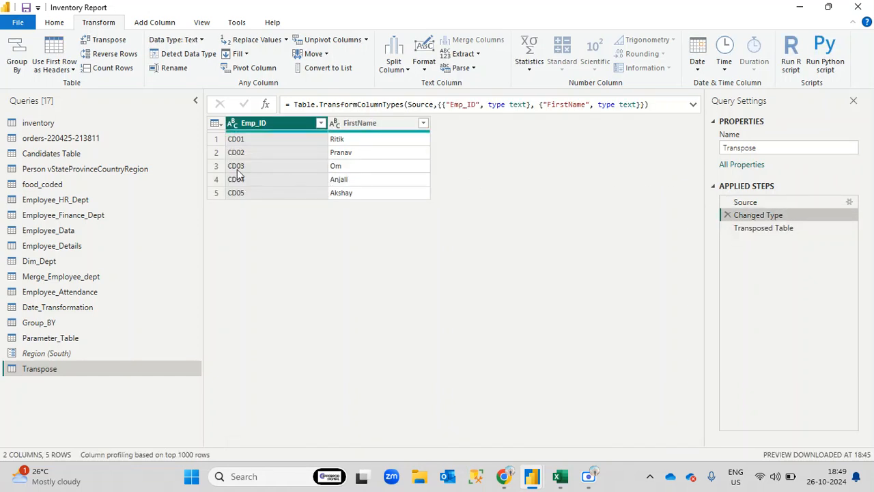
click(216, 179)
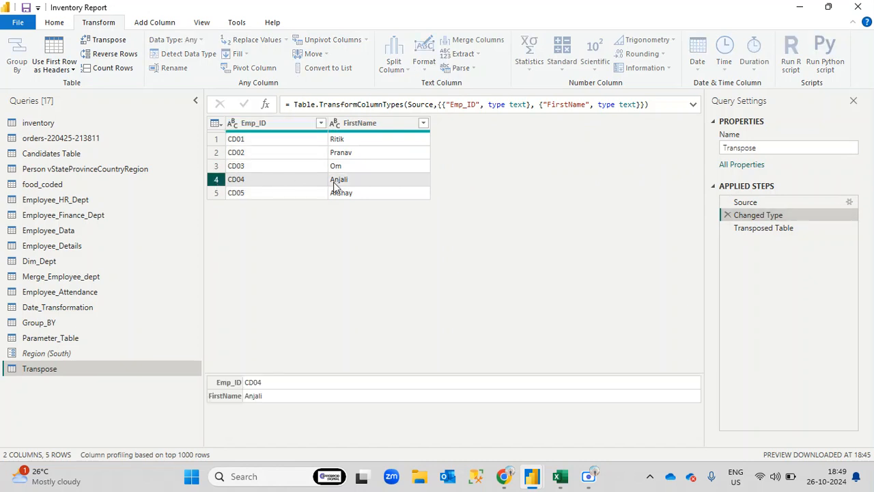
click(770, 228)
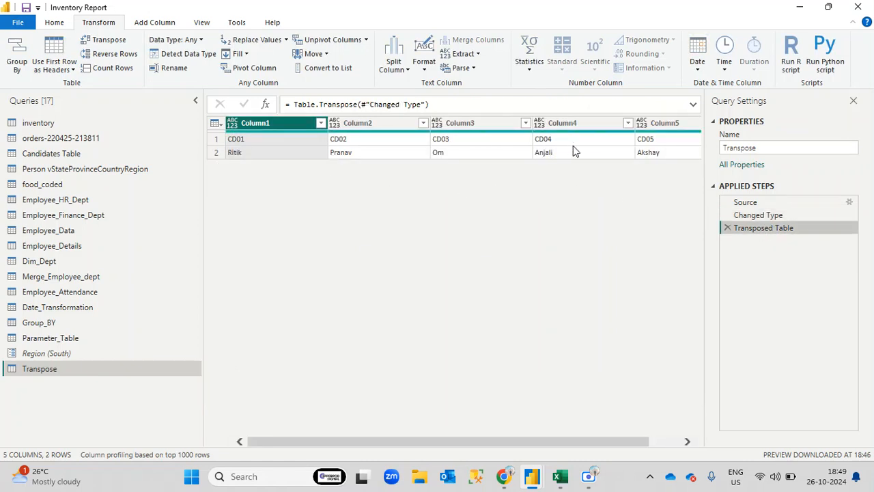
click(582, 127)
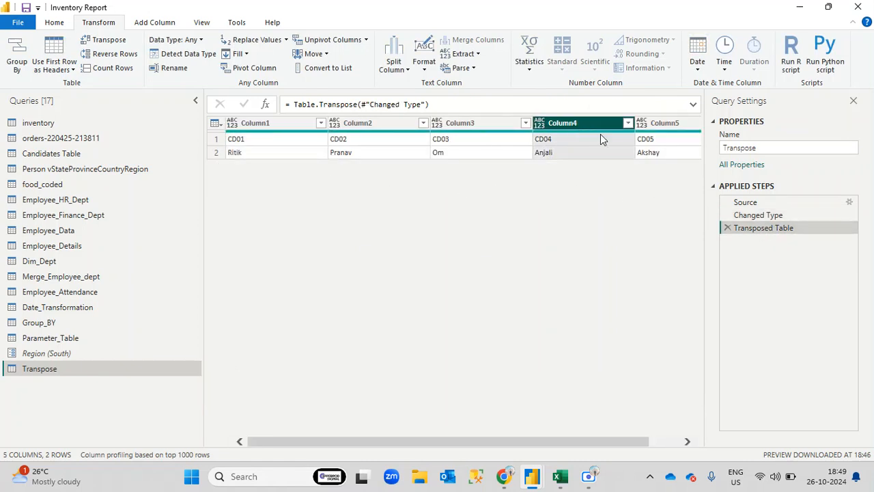
click(666, 127)
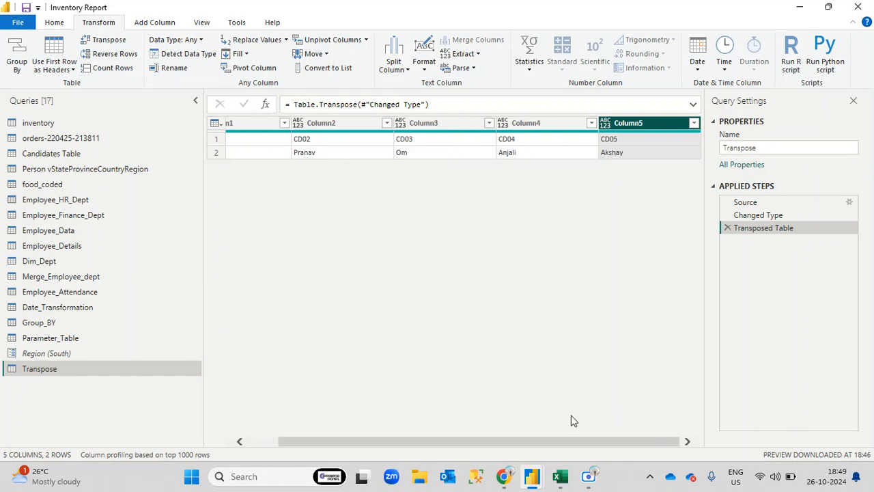
drag(576, 442, 430, 440)
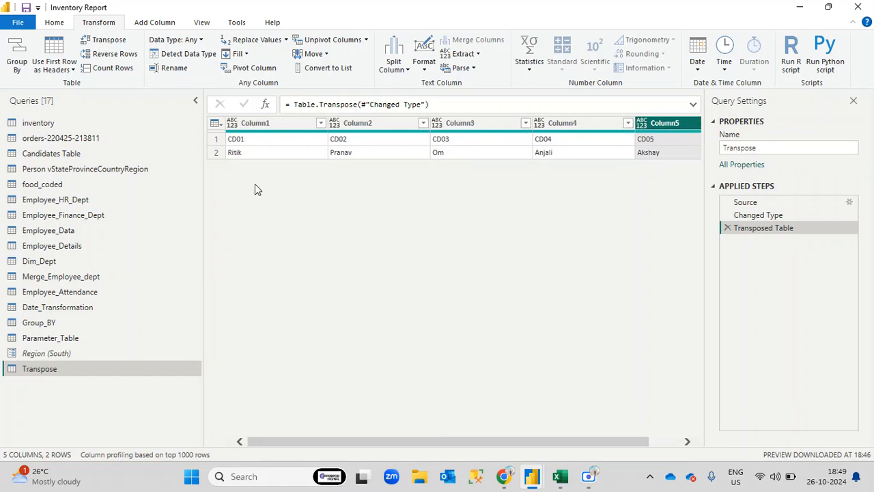
- Go back to the Changed Type step and review the original records row by row, from row 1 to row 4
click(763, 216)
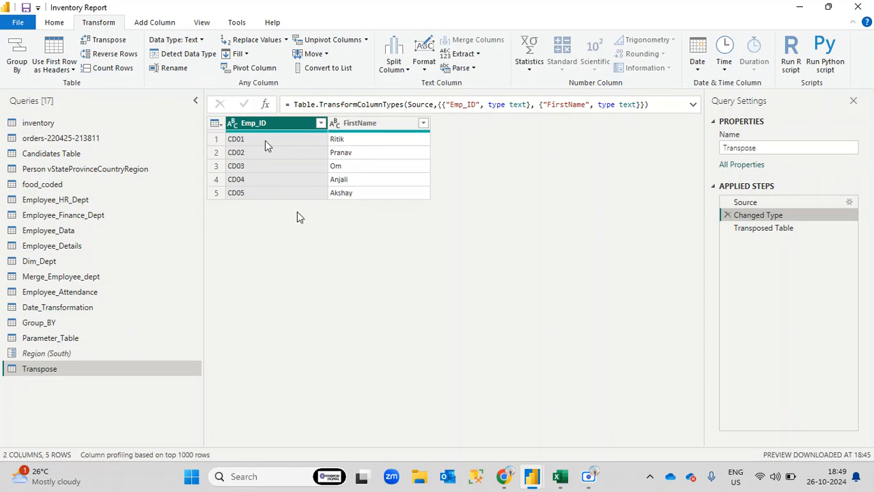
click(216, 138)
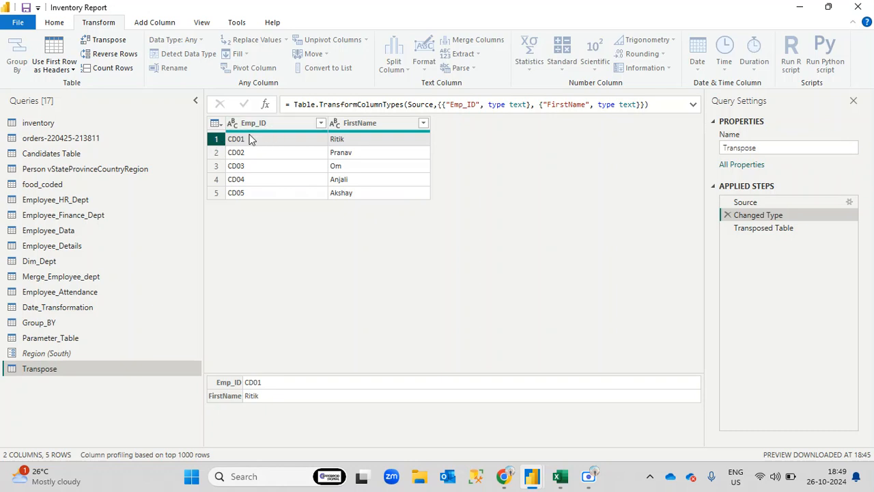
click(216, 152)
click(223, 167)
click(220, 178)
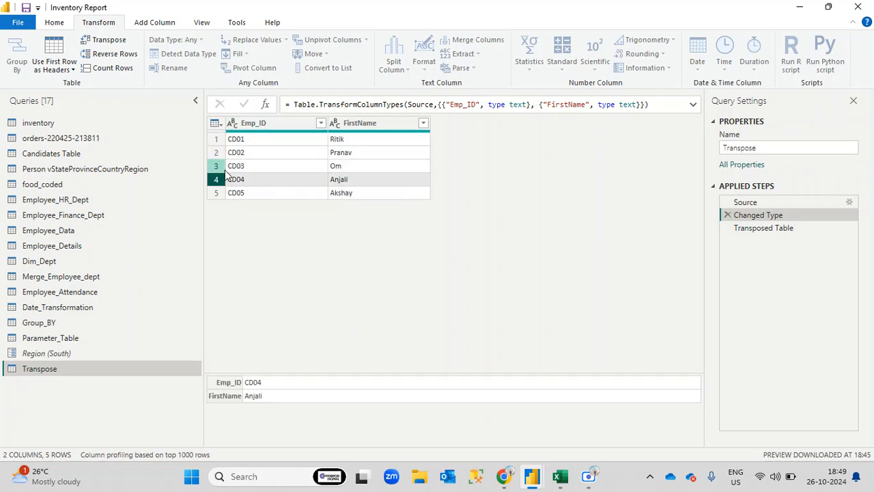
- Examine row 1 and its Emp_ID and FirstName values in the Changed Type step, and reopen the Transposed Table step
click(219, 141)
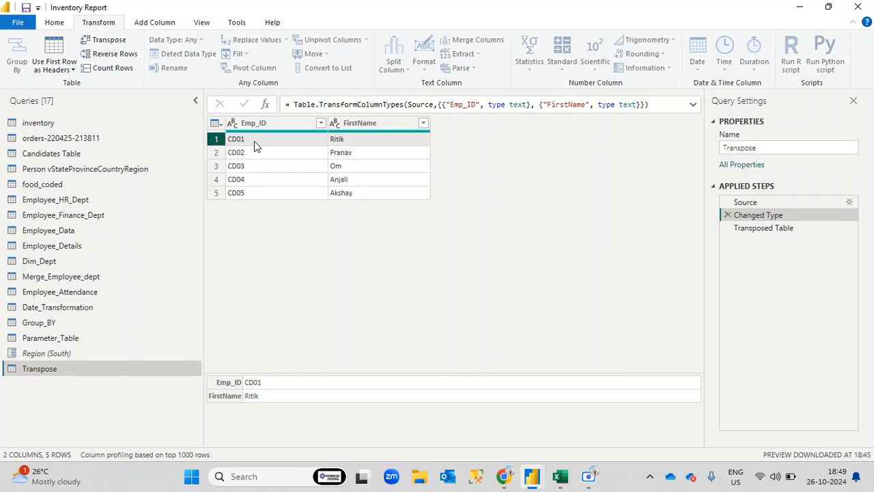
click(254, 141)
click(345, 147)
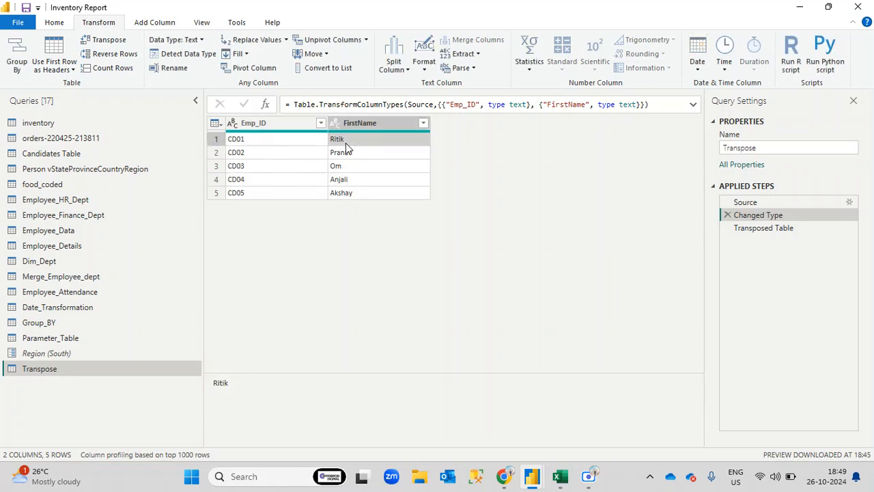
click(216, 142)
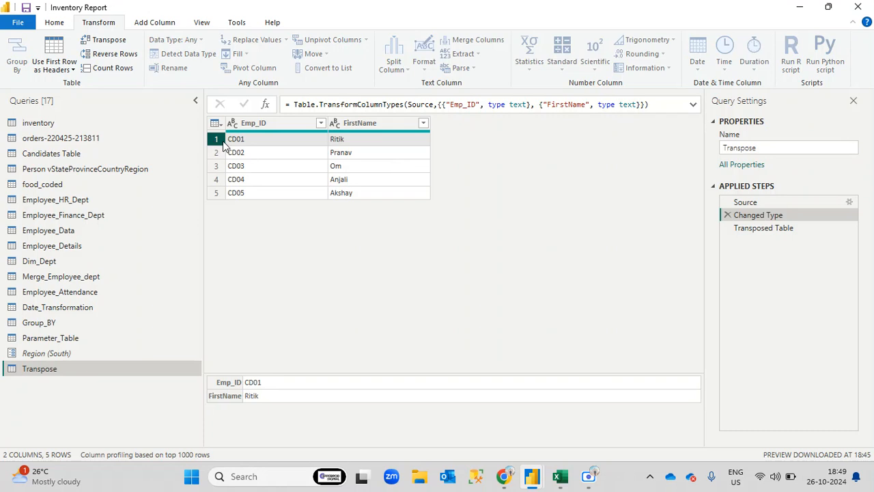
click(254, 123)
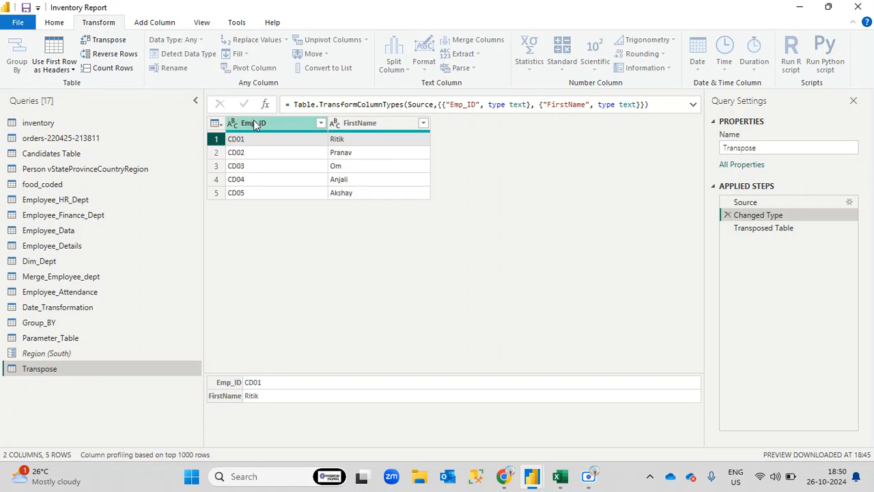
click(765, 228)
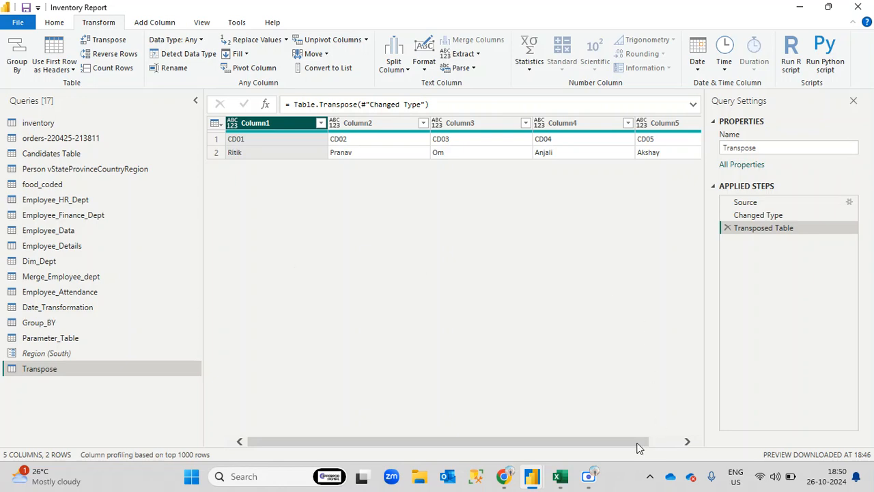
- Switch to the Data_Analytics_Batch_08 workbook in Excel and add a LastName header in K339 beside FirstName
mouse_move(561, 476)
click(558, 396)
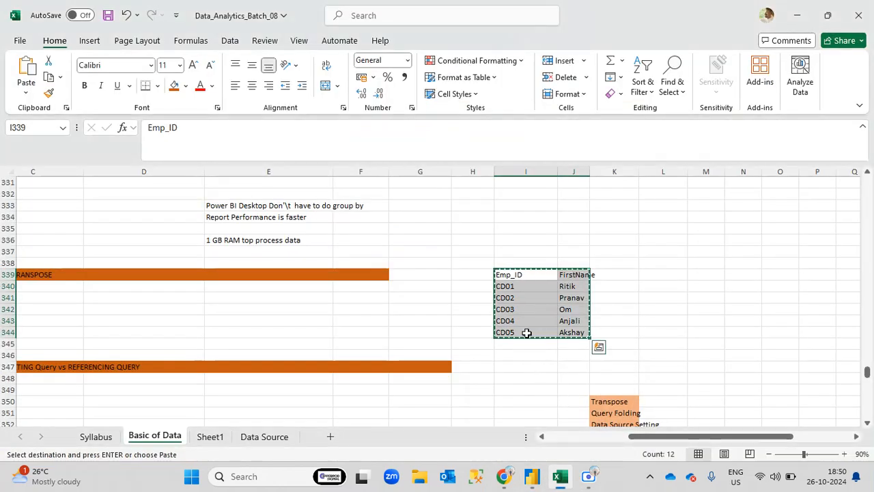
click(610, 274)
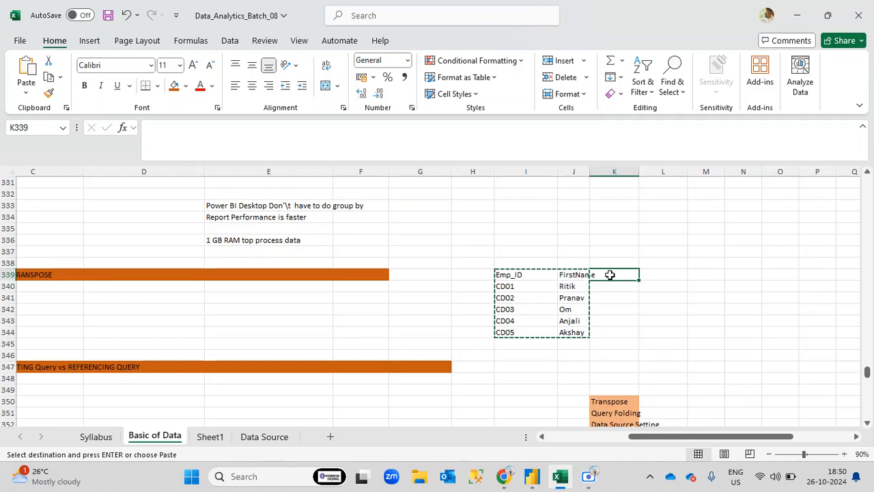
text(LastName)
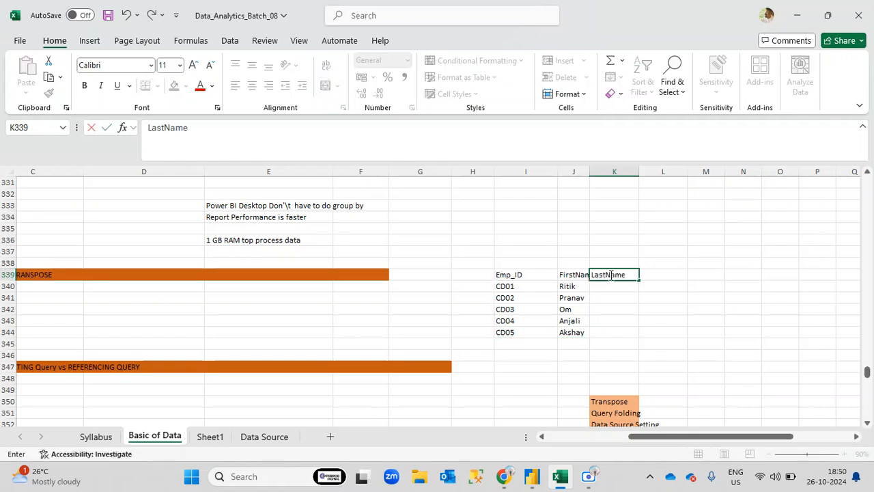
key(Return)
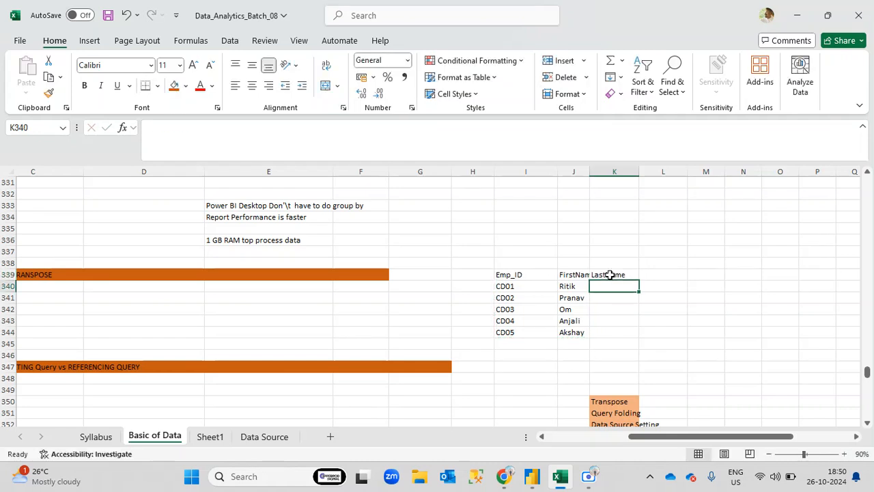
- Fill K340:K344 with a last name for each of the five employees, CD01 to CD05
text(Kumar)
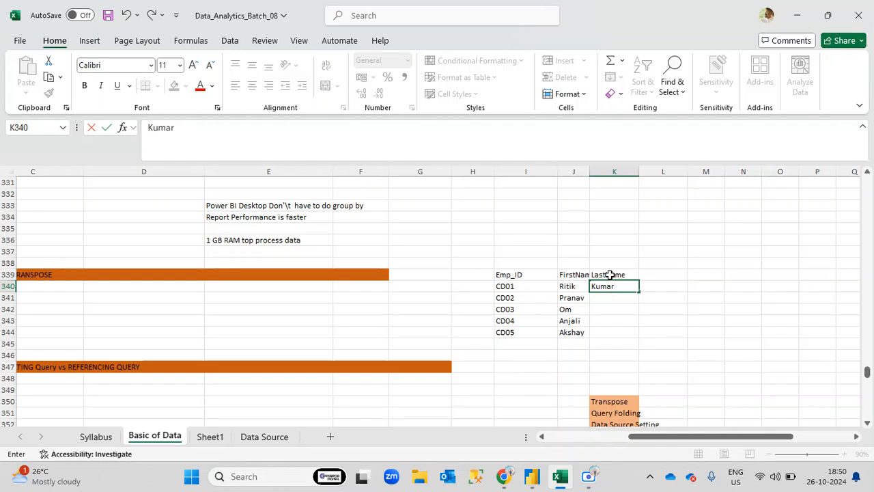
key(Return)
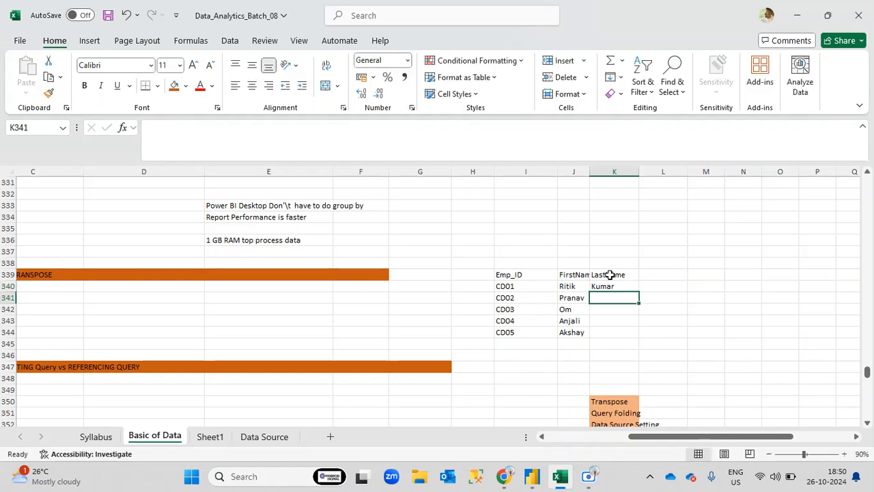
text(Singh)
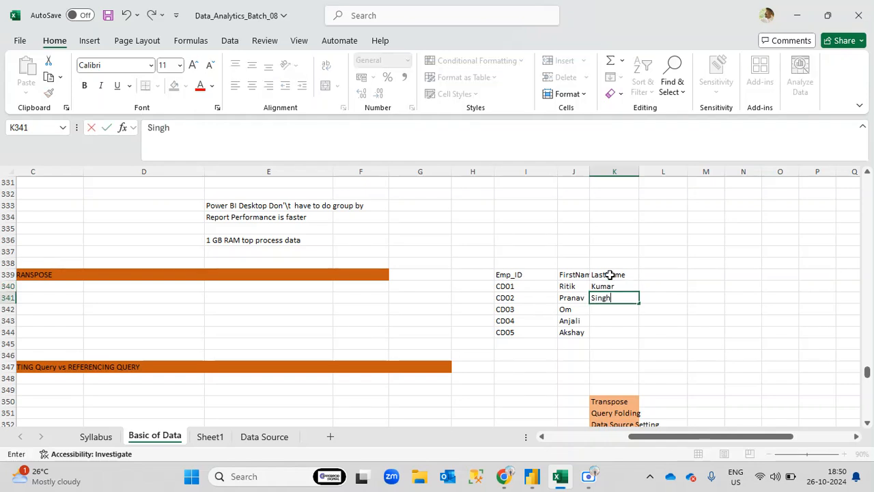
key(Return)
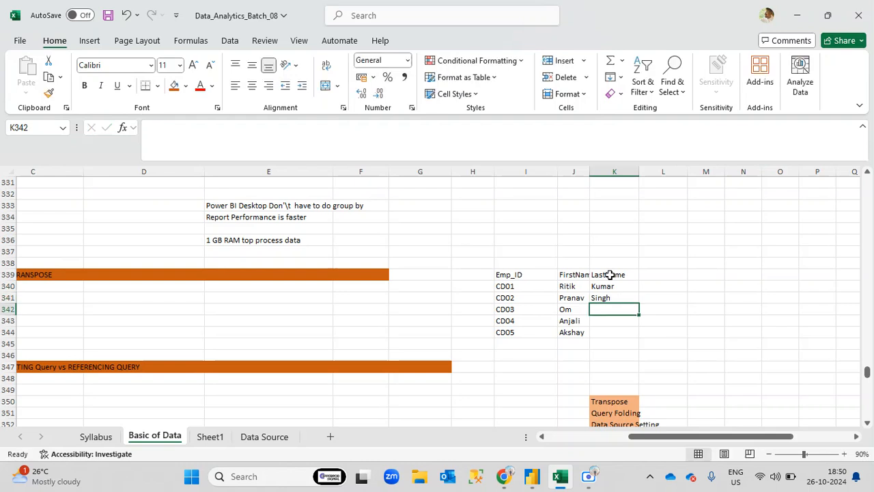
text(Singh)
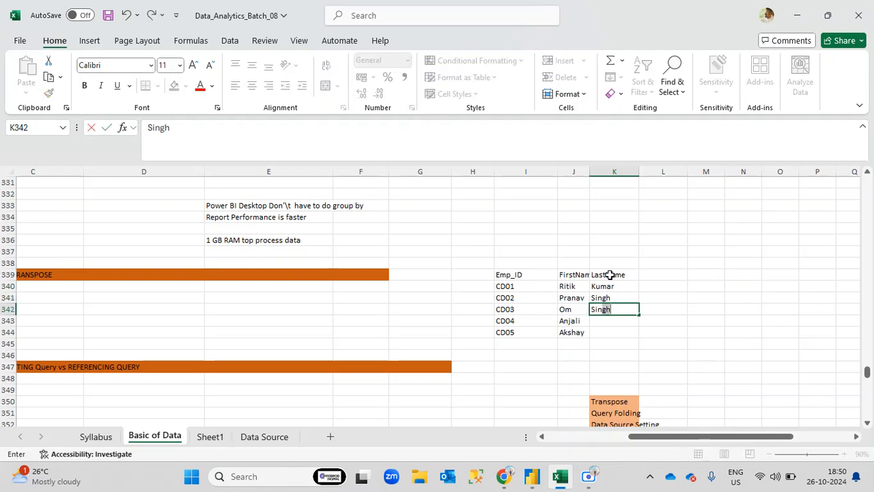
key(Return)
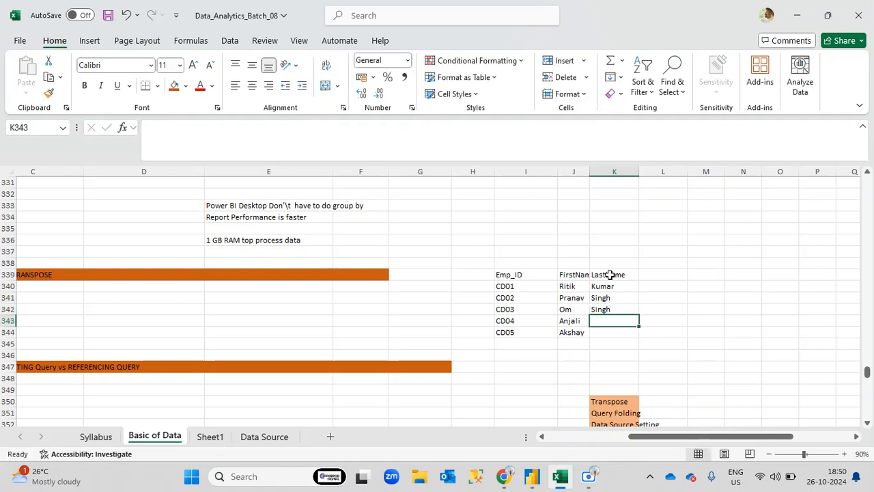
text(Kumari)
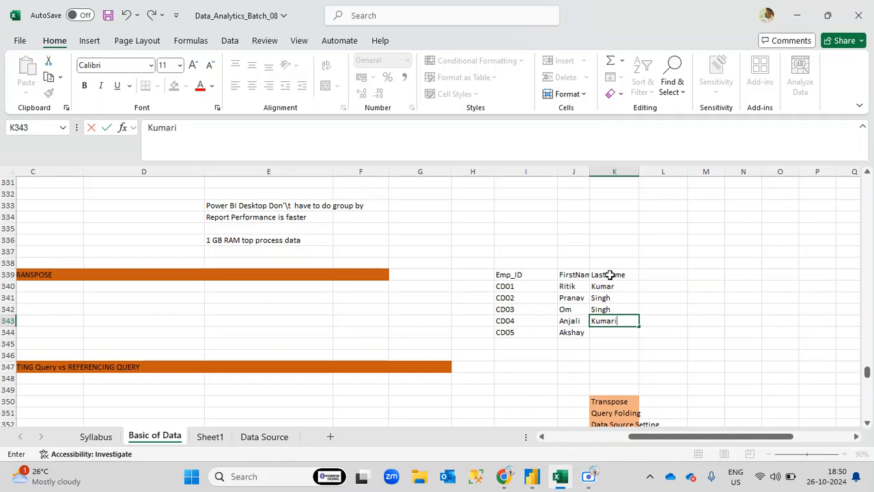
key(Return)
text(Kumar)
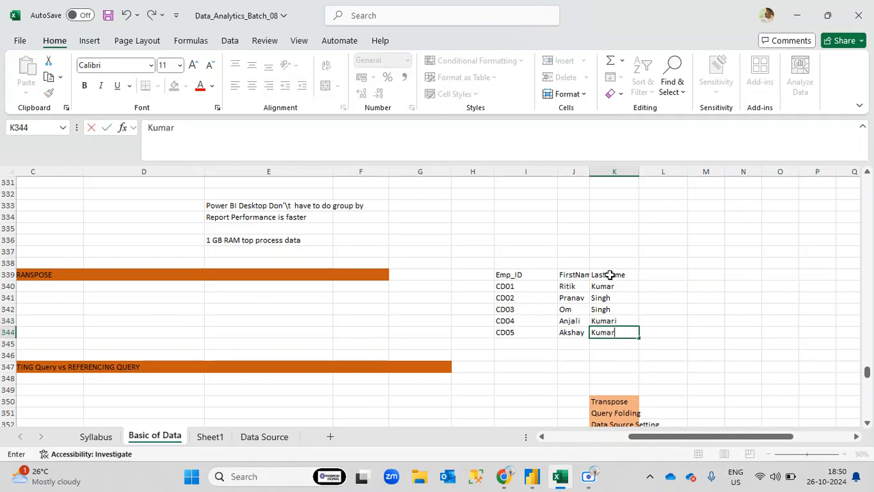
key(Return)
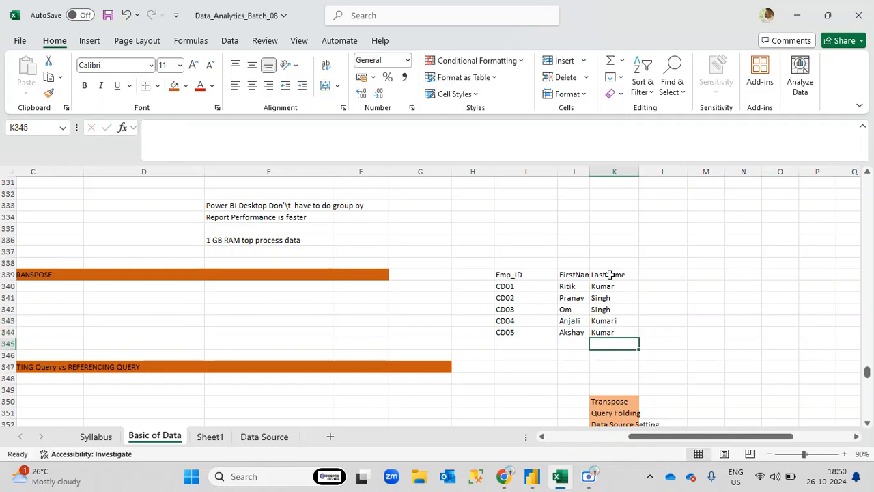
- Copy I339:K344 and, back in Power Query, paste it over the Transpose query's Source table from the Emp_ID header
drag(513, 275, 598, 332)
key(ctrl+c)
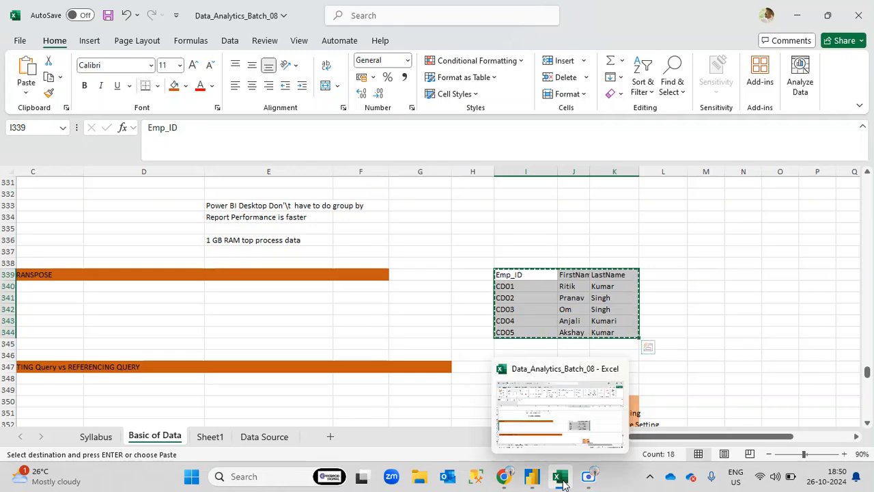
mouse_move(532, 477)
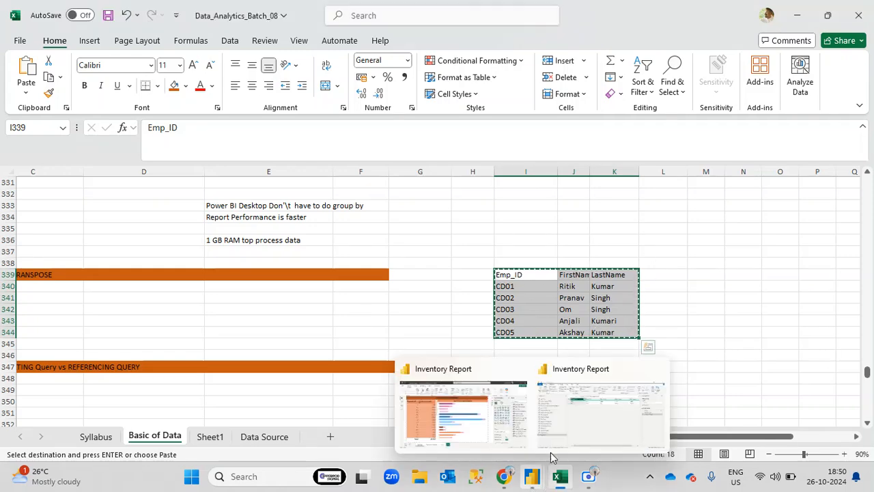
click(600, 410)
click(835, 201)
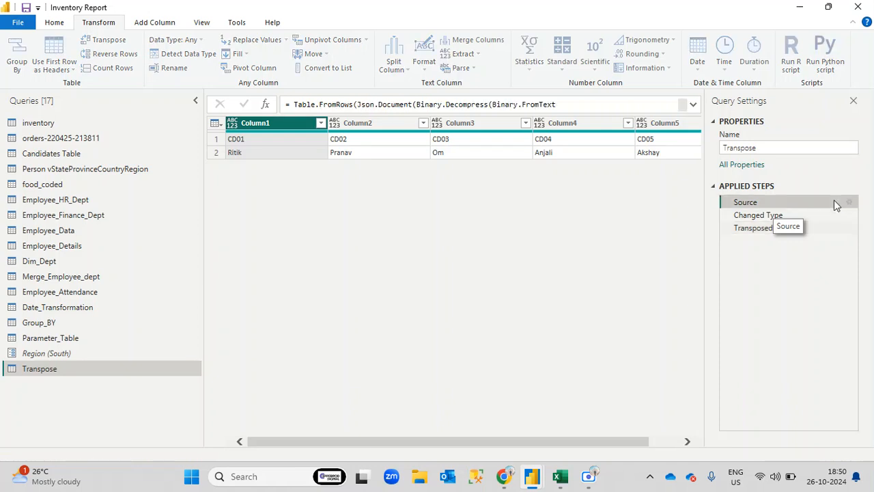
click(850, 203)
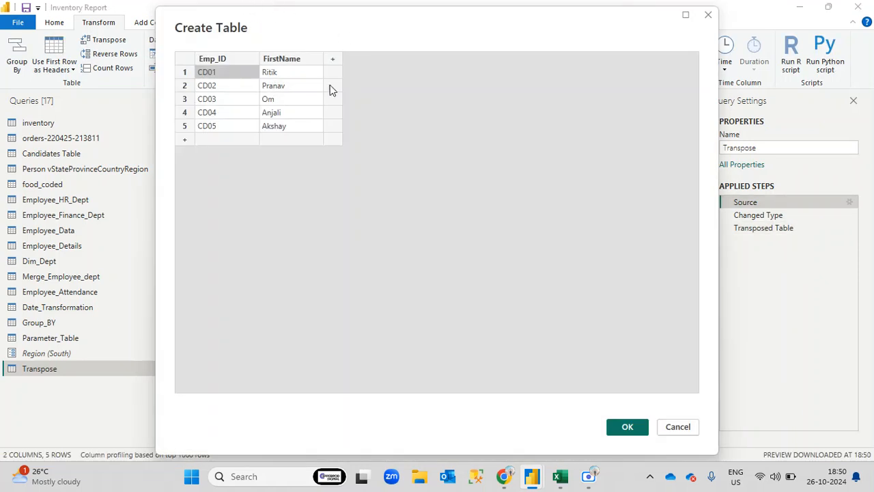
click(212, 63)
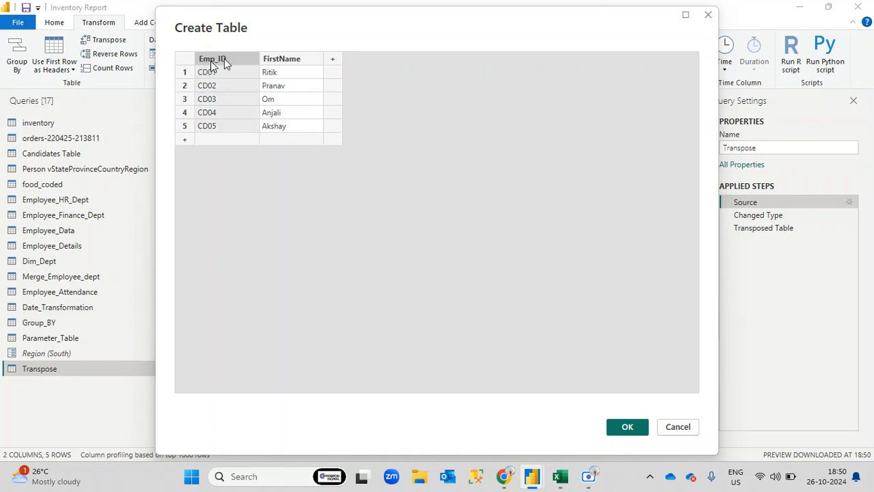
key(ctrl+v)
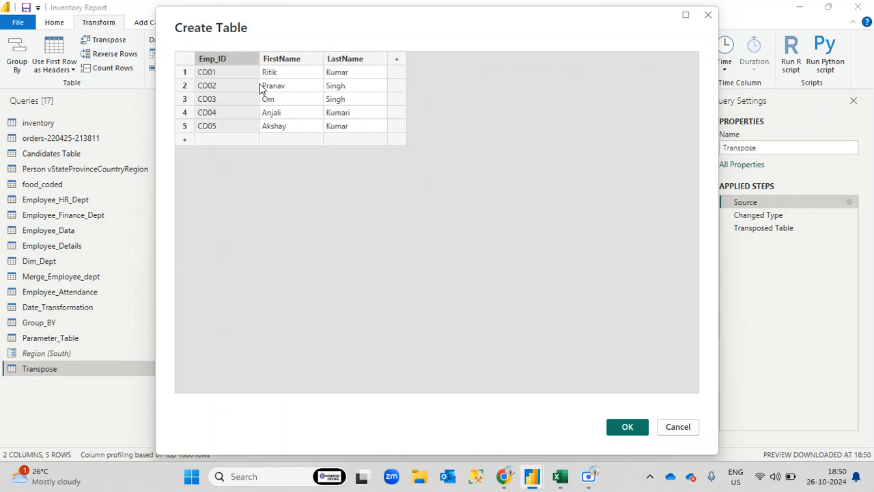
click(625, 427)
- Review the updated three-column employee data in the Changed Type step and its layout in the Transposed Table step
click(763, 216)
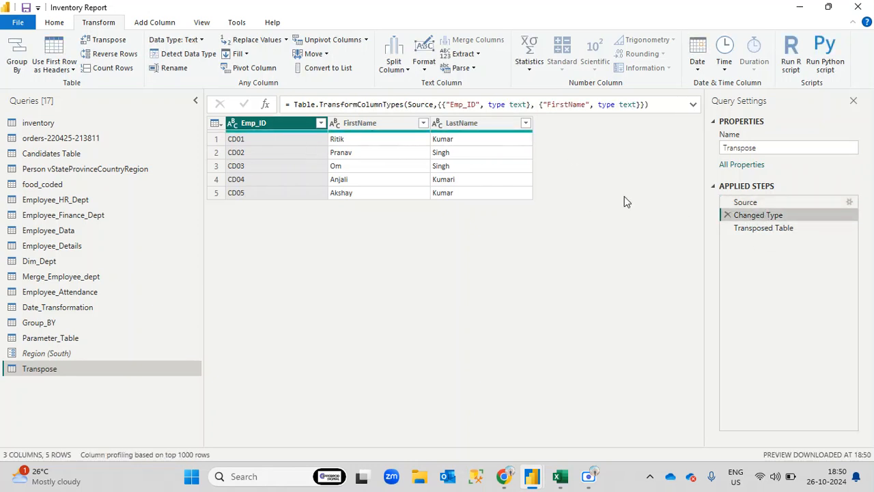
click(764, 229)
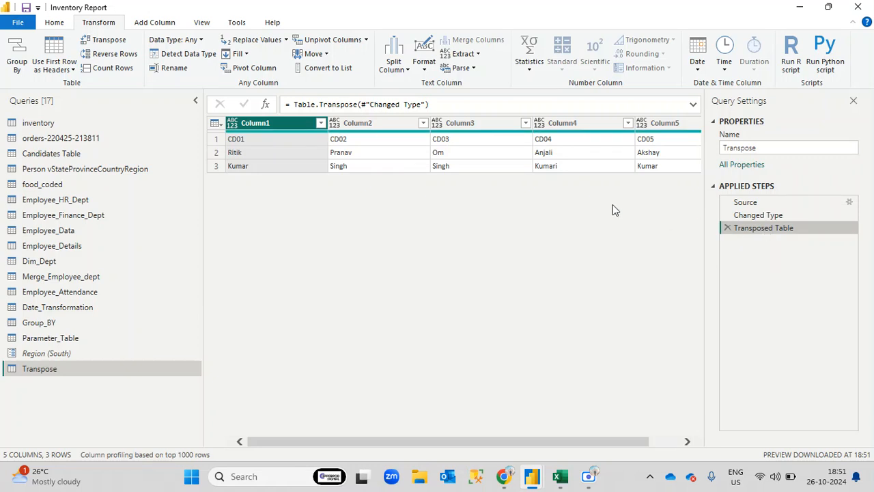
drag(529, 442, 488, 446)
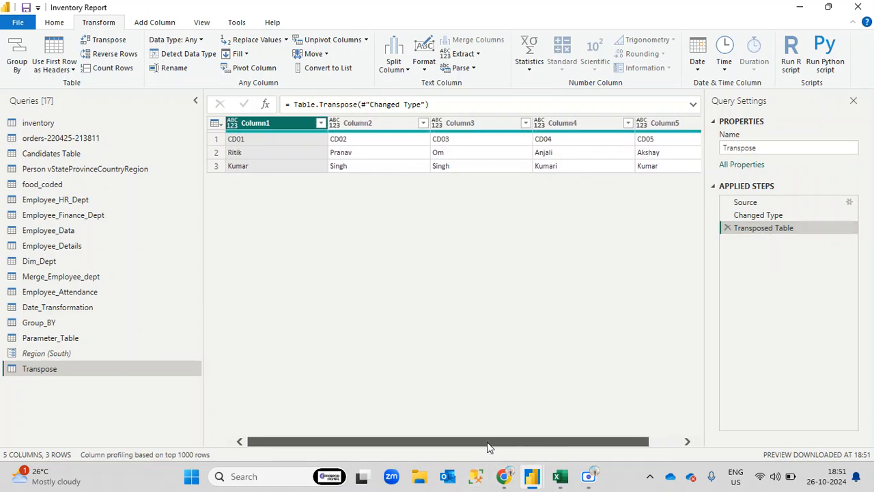
- Examine the values in rows 1 to 3 of Column1 in the transposed table
click(239, 141)
click(250, 151)
click(254, 164)
click(253, 142)
click(254, 153)
click(258, 166)
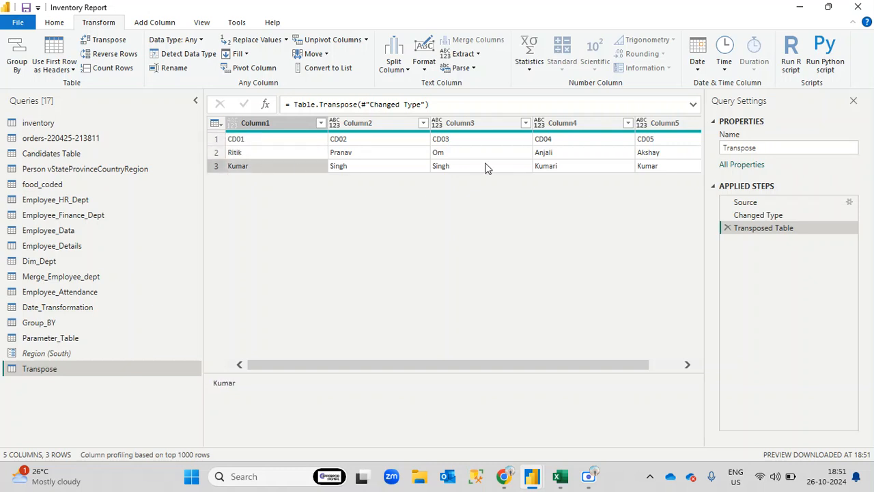
- Match row 1's Emp_ID, FirstName and LastName in the Changed Type step with Column1 of the Transposed Table step
click(765, 215)
click(242, 141)
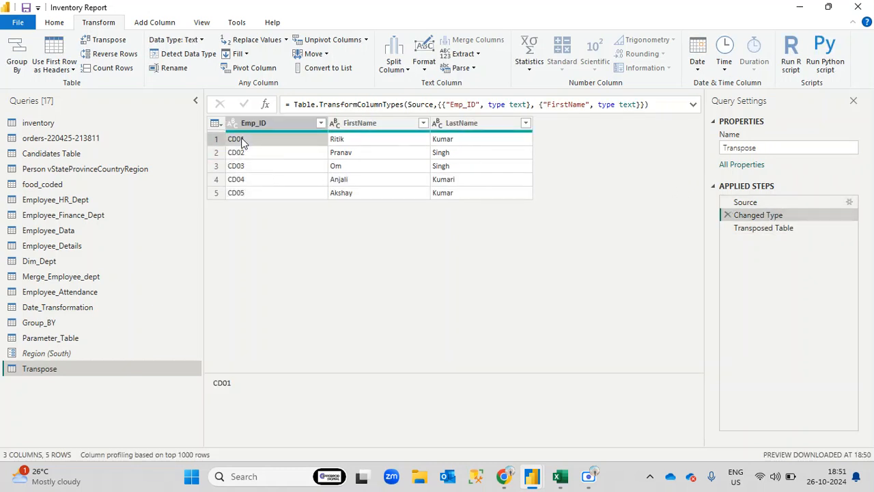
click(345, 141)
click(453, 142)
click(293, 142)
click(364, 140)
click(456, 140)
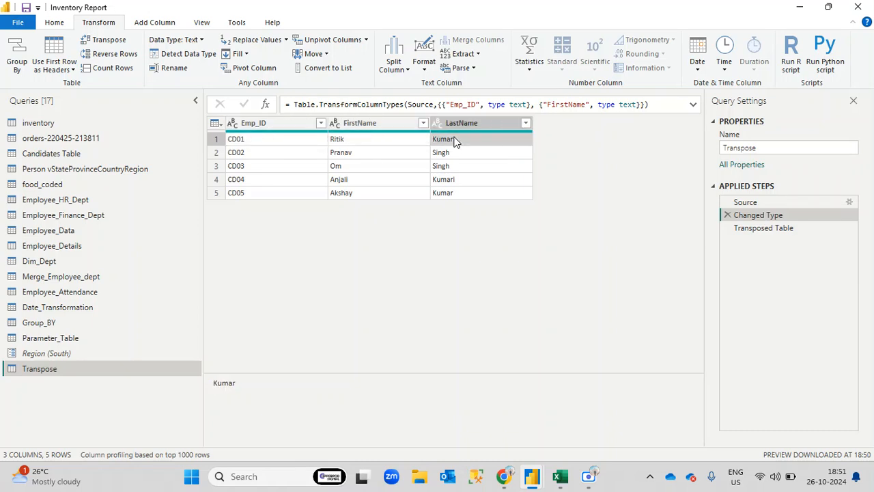
click(743, 229)
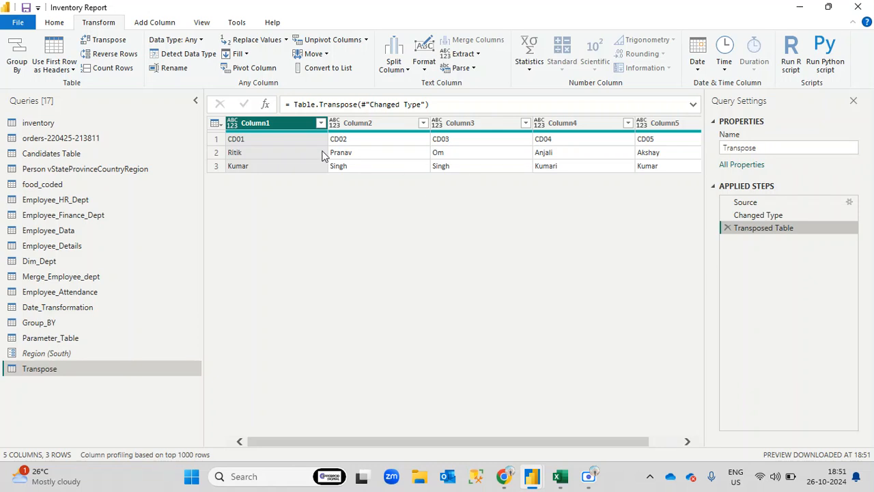
click(246, 141)
click(250, 152)
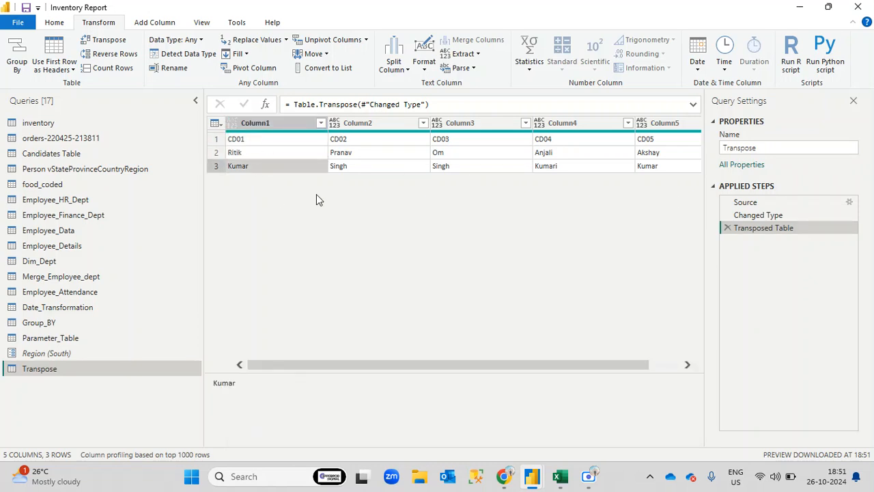
- Match row 2's Emp_ID, FirstName and LastName in the Changed Type step with Column2 of the Transposed Table step
click(755, 216)
click(242, 157)
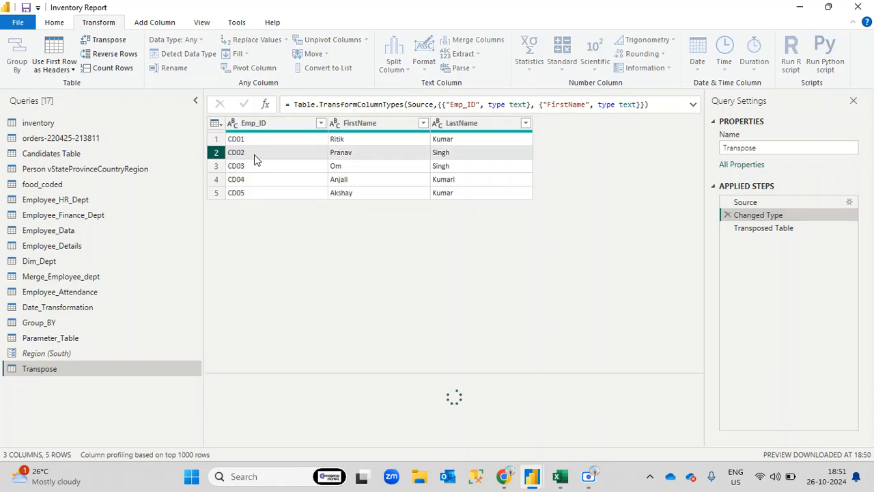
click(373, 156)
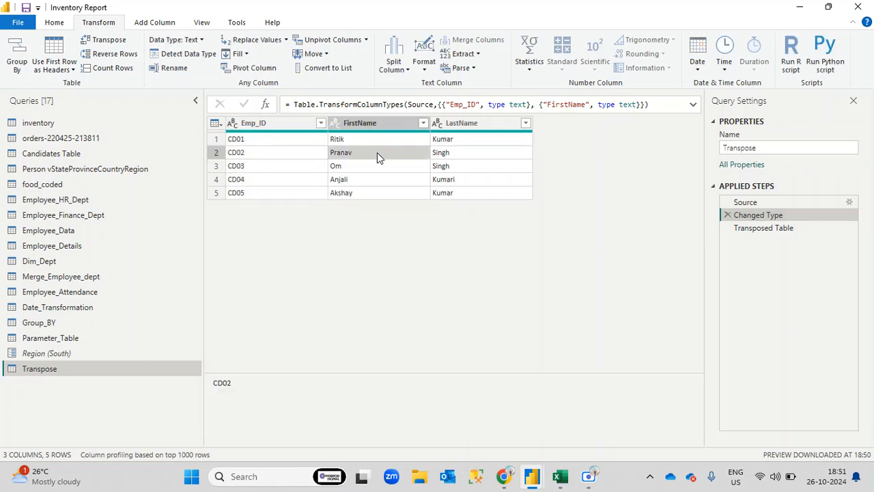
click(469, 155)
click(757, 231)
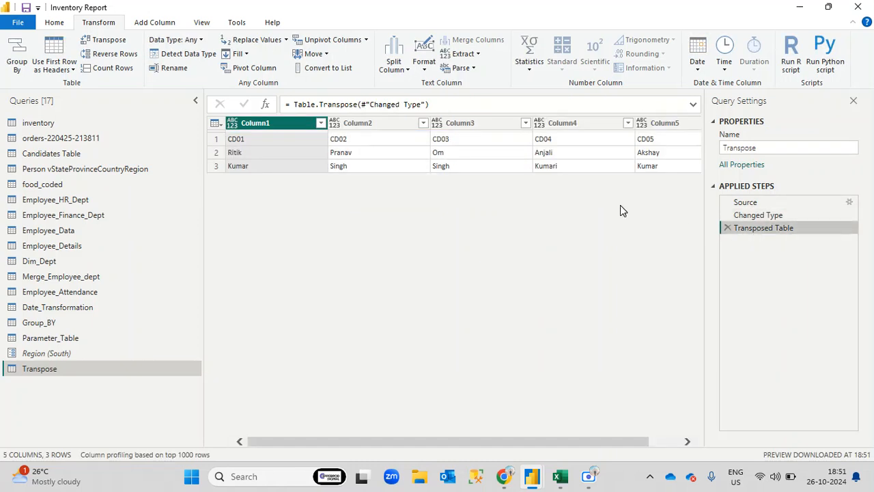
click(380, 141)
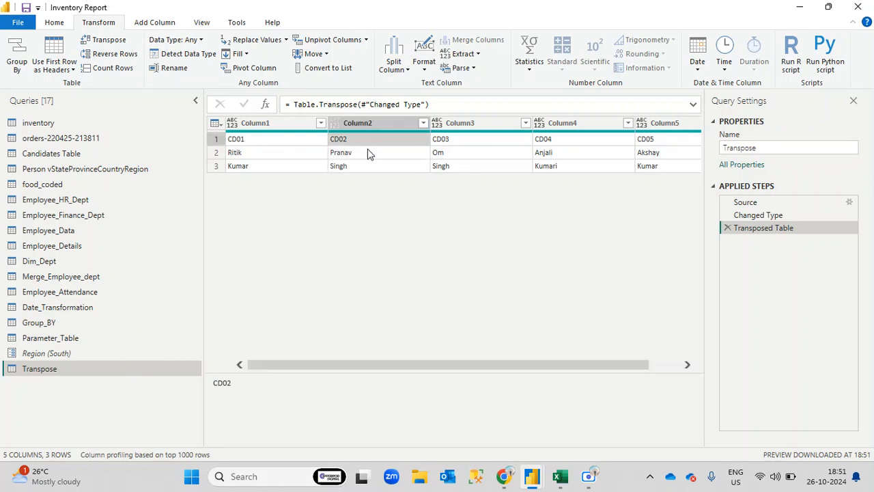
click(367, 154)
click(368, 166)
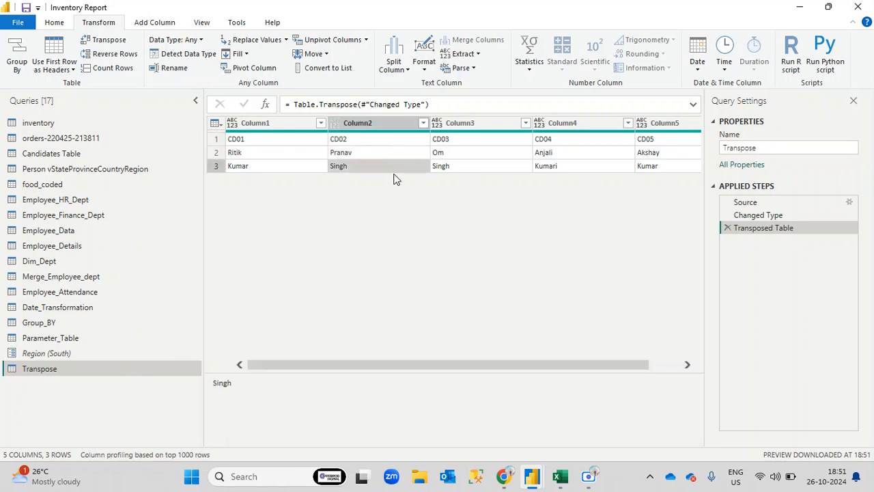
drag(579, 365, 477, 362)
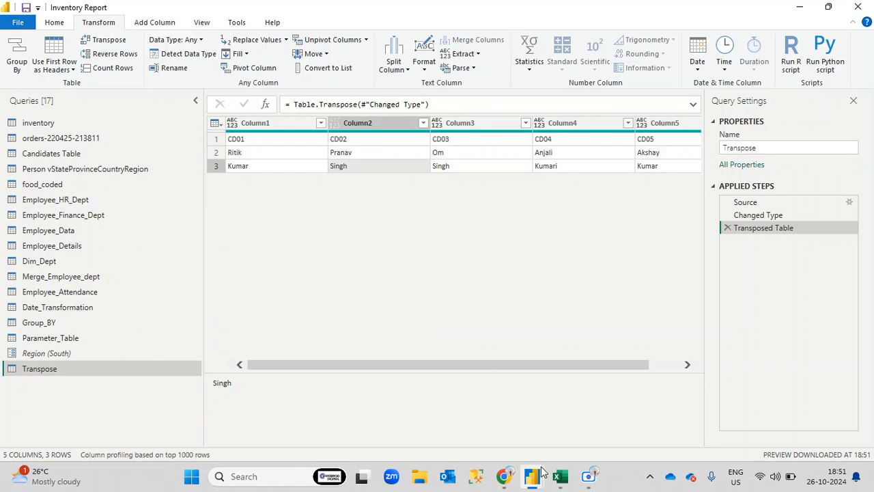
- Switch to the Excel notes and begin a note in B341 under TRANSPOSE: "In Trnspose the data will rotatate by 90 degree."
click(550, 434)
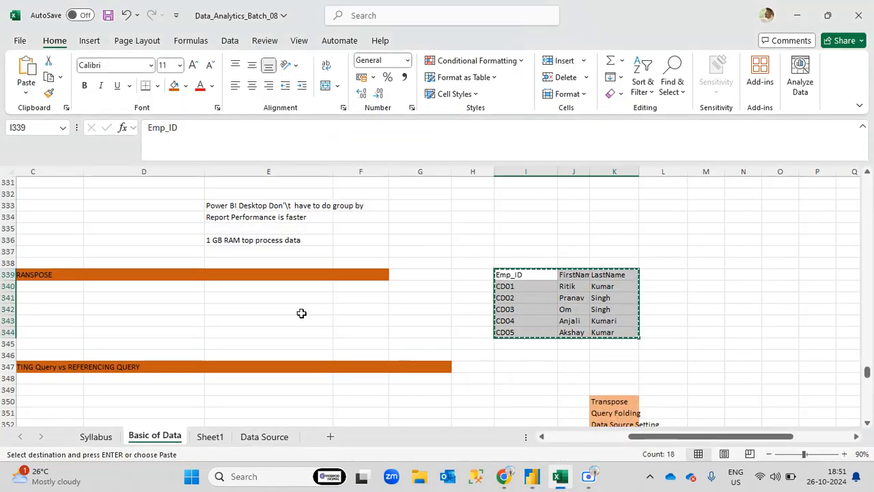
drag(649, 442, 482, 439)
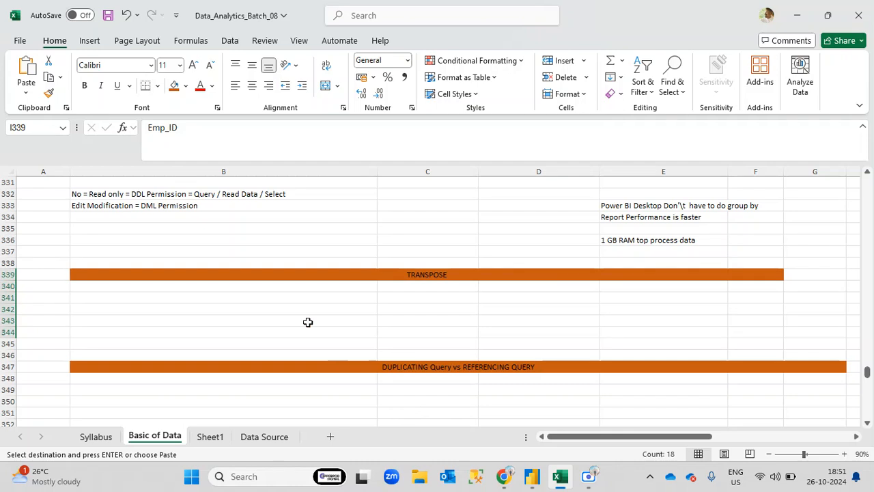
click(258, 297)
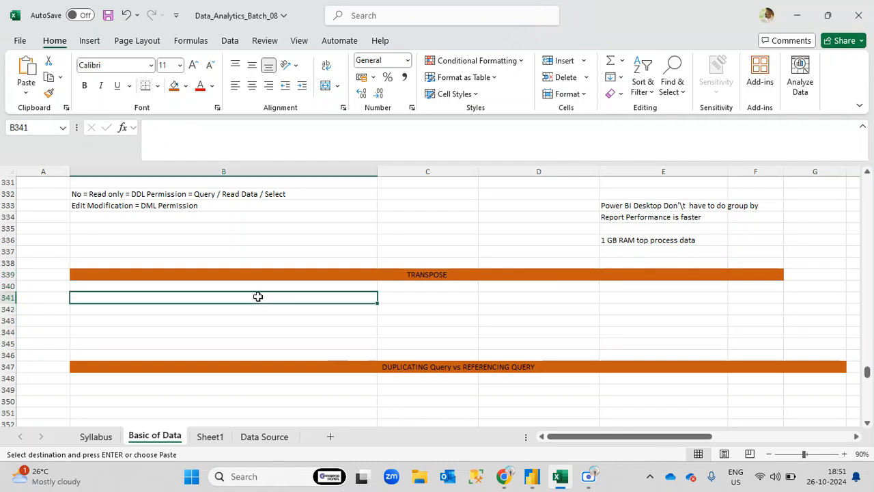
key(Escape)
text(In)
text(nspose the data will rotatate by (0)
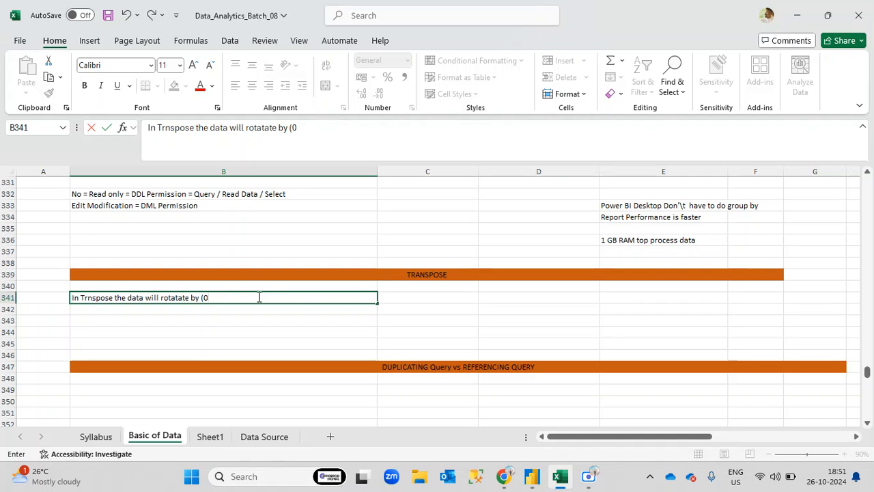
key(BackSpace)
key(BackSpace)
text(90 degree. Th)
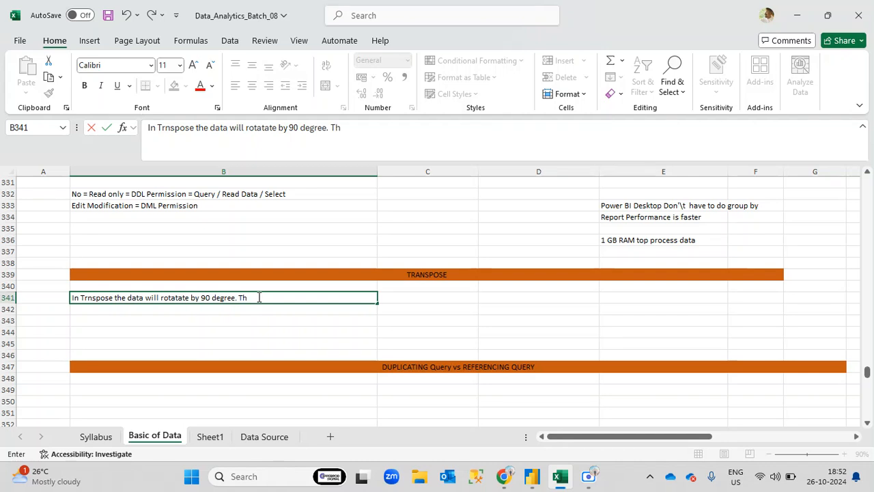
- Complete the B341 note with "The values in rows 1 after transpose will appear in Column 1 and so on"
text(e values in rows)
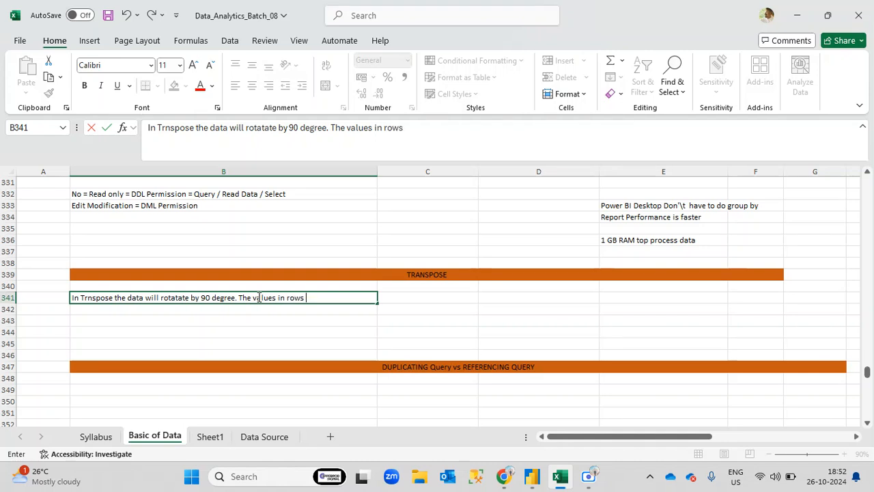
text(1 after transforma)
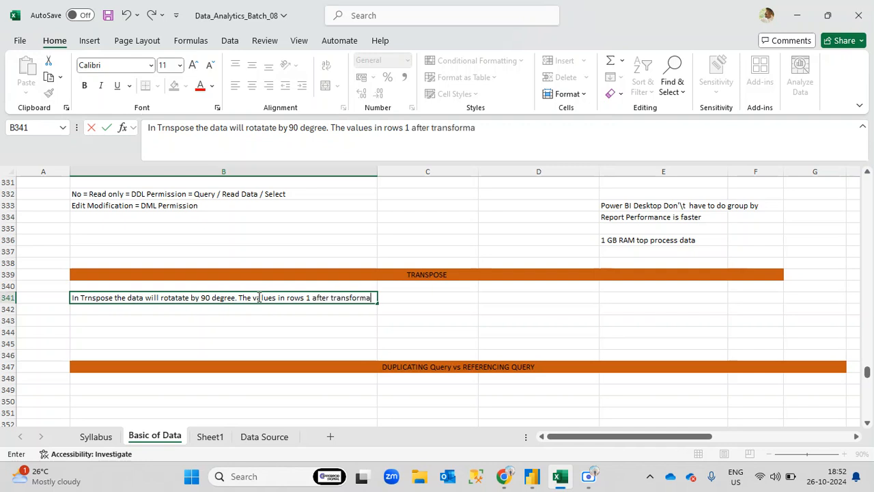
text(tion wi)
key(BackSpace)
key(BackSpace)
text(pose will appea)
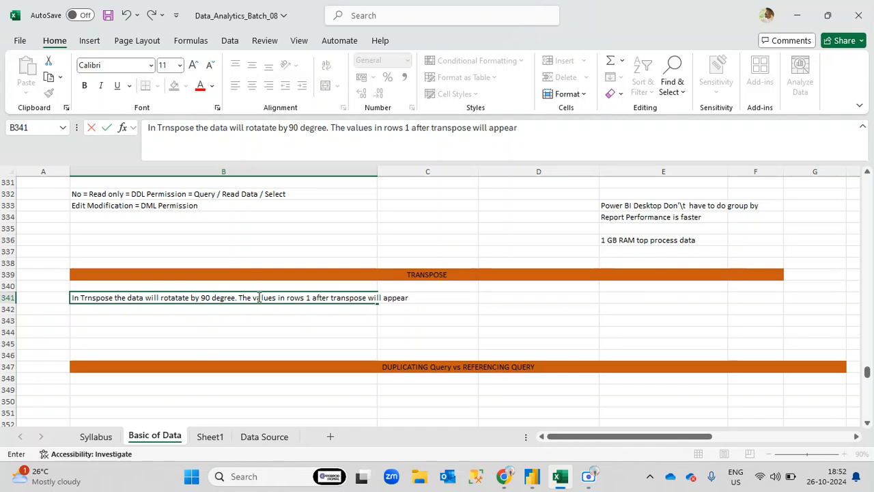
text(r in Column 1 and so on)
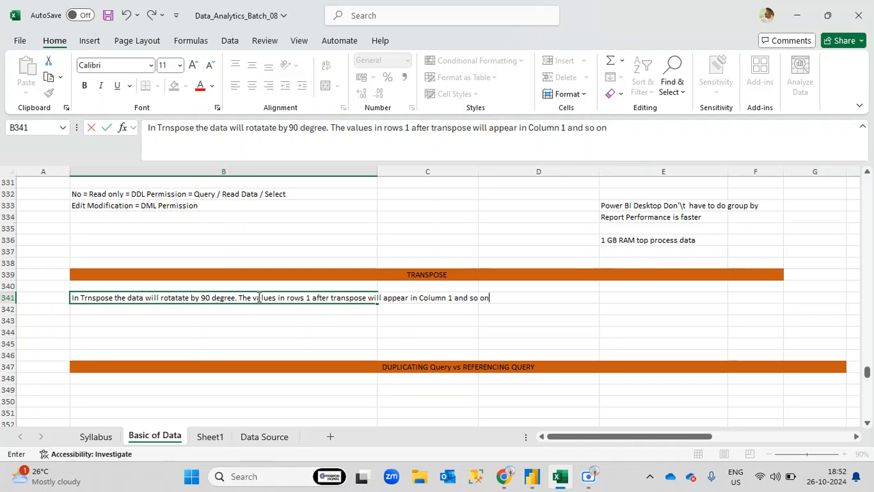
click(336, 321)
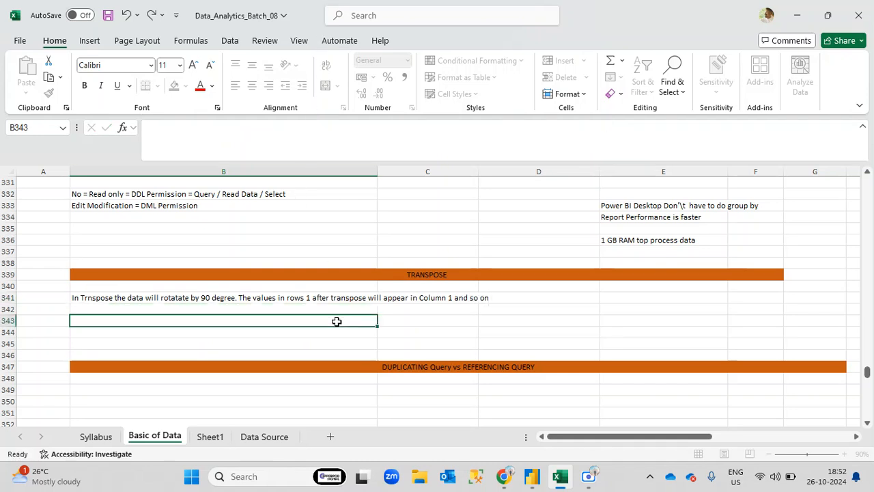
- Highlight the transpose note across B341:D341 with a light orange fill colour
drag(117, 300, 485, 298)
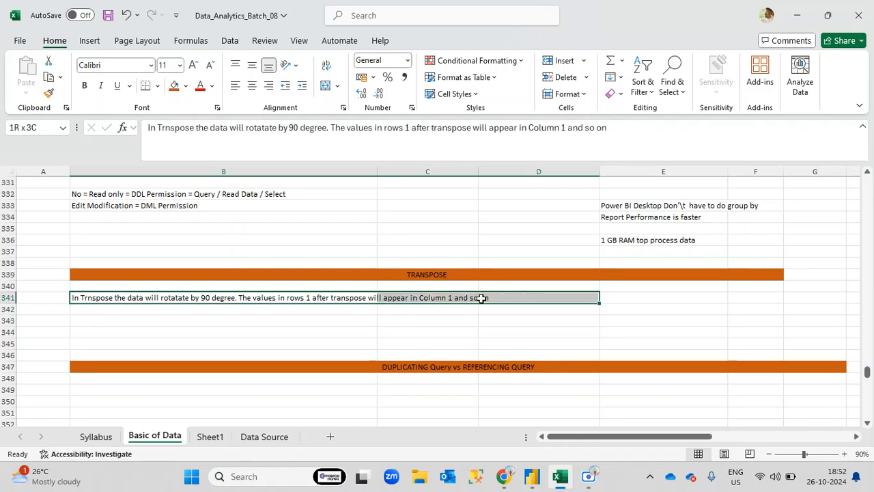
click(185, 85)
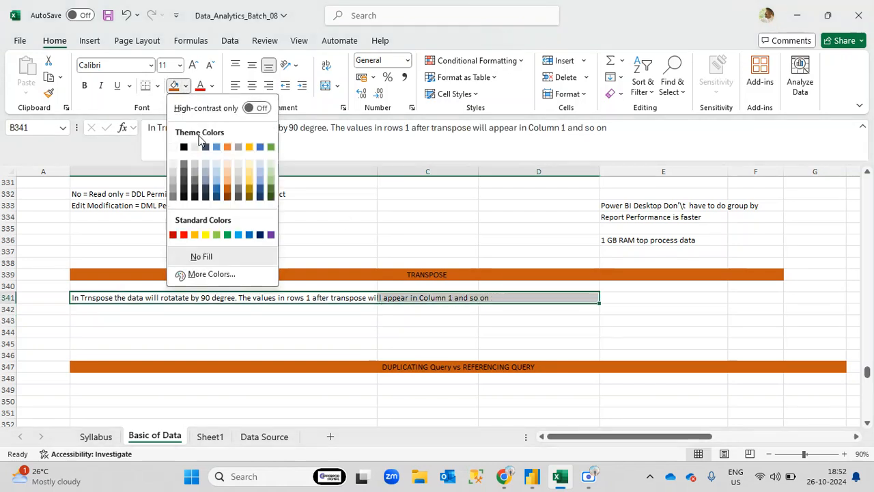
click(227, 188)
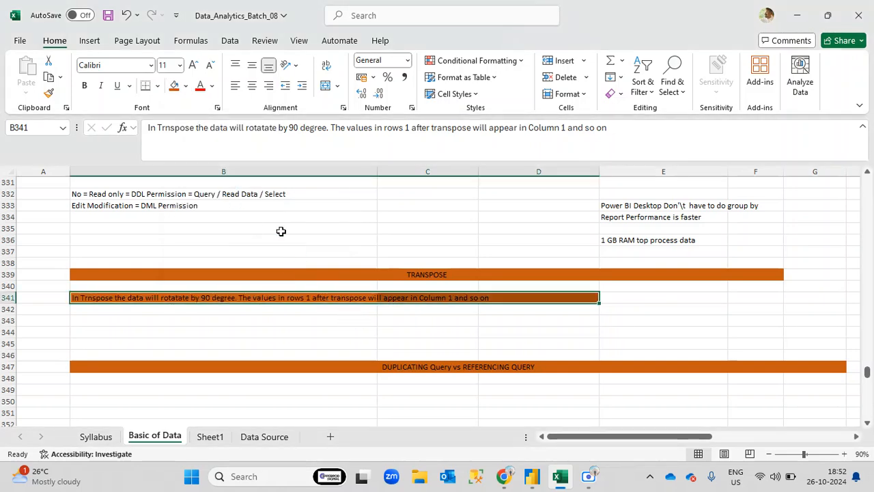
click(185, 85)
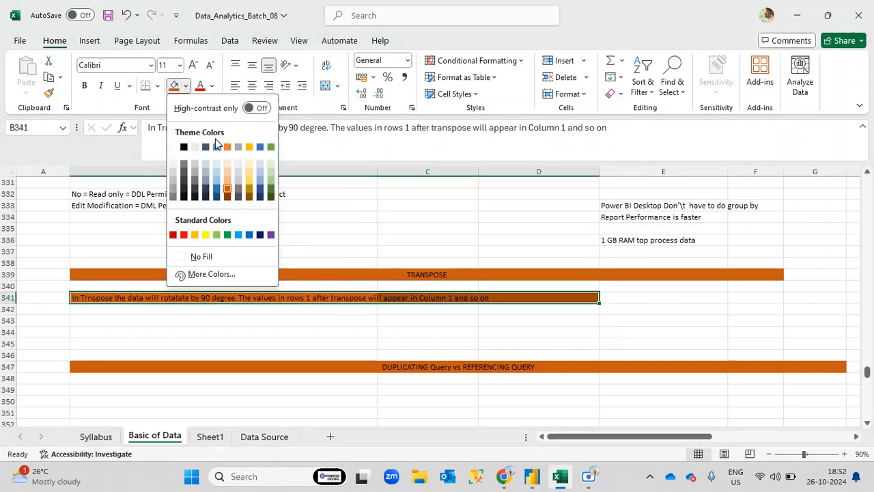
click(228, 186)
click(310, 332)
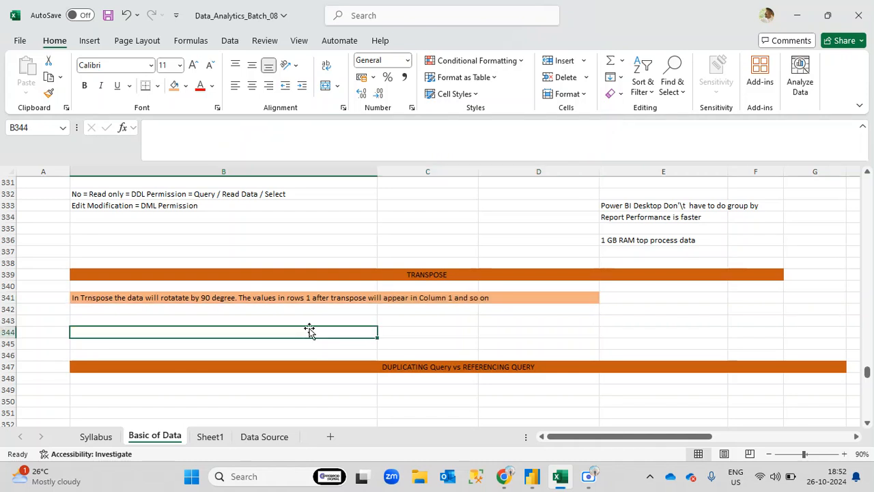
- Reread the B341 note and, back in Power Query, examine rows 1 and 2 in the Transpose query's Changed Type step
drag(103, 298, 520, 294)
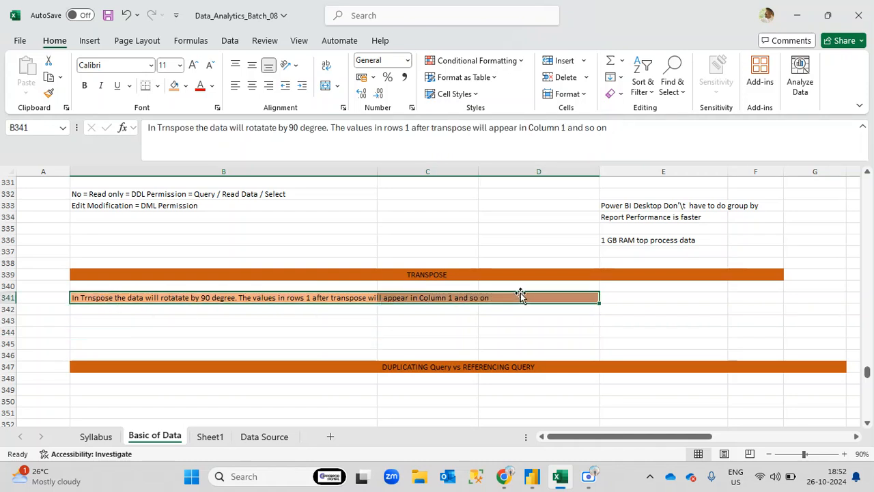
click(419, 316)
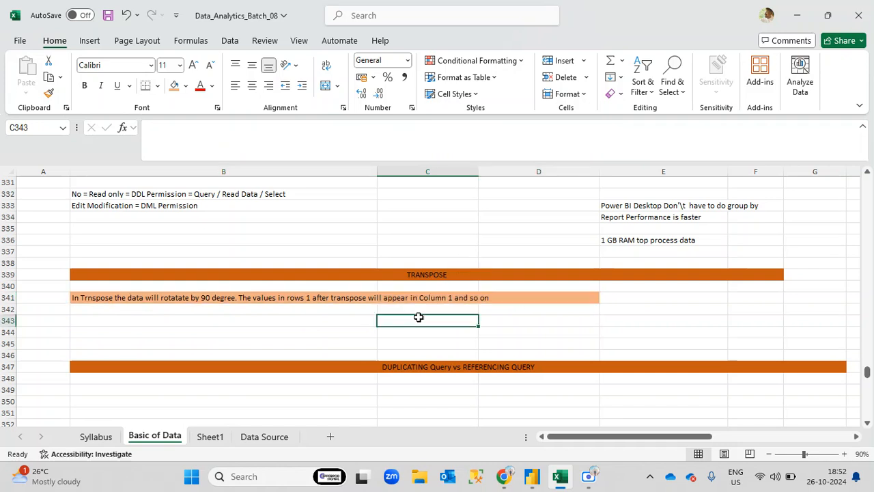
drag(124, 299, 521, 301)
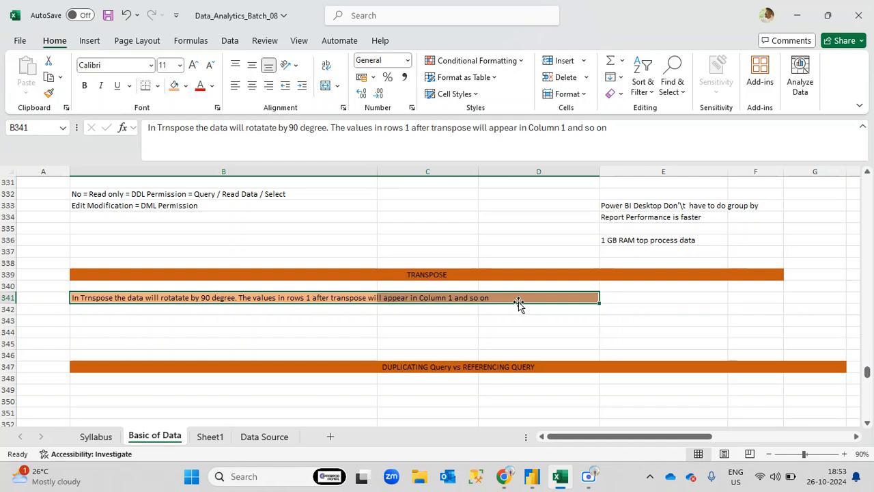
mouse_move(560, 472)
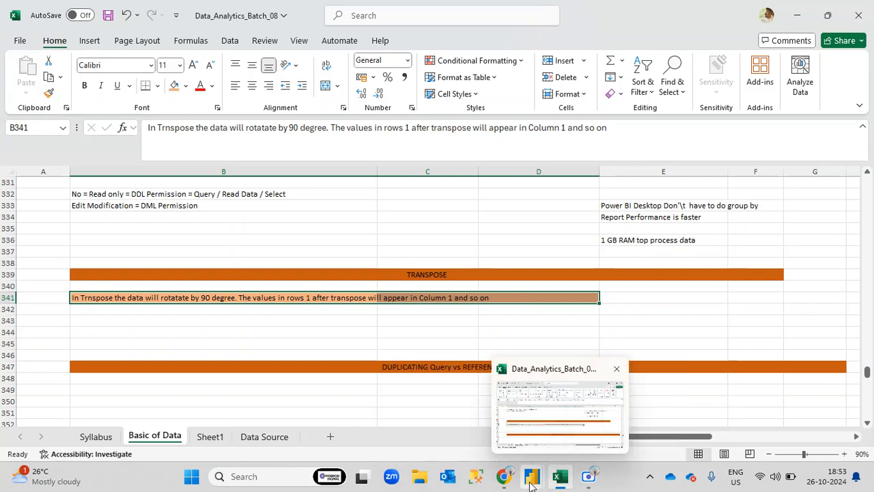
mouse_move(533, 476)
click(561, 421)
click(765, 216)
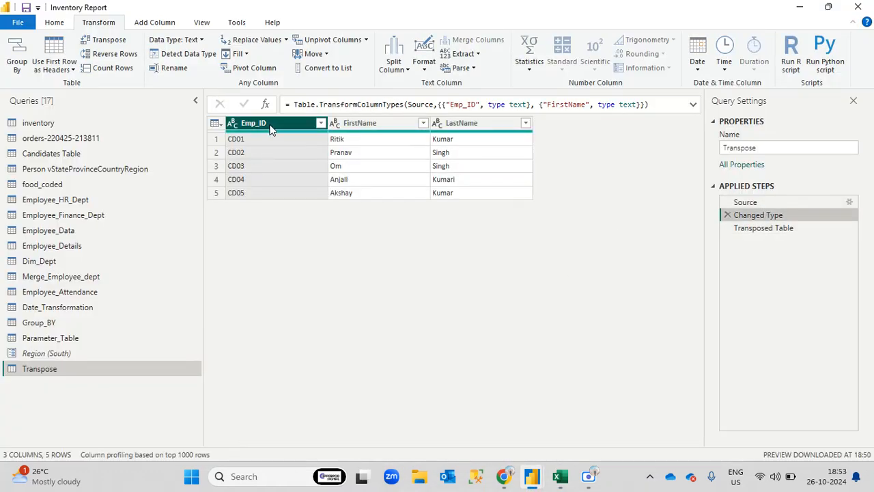
click(263, 142)
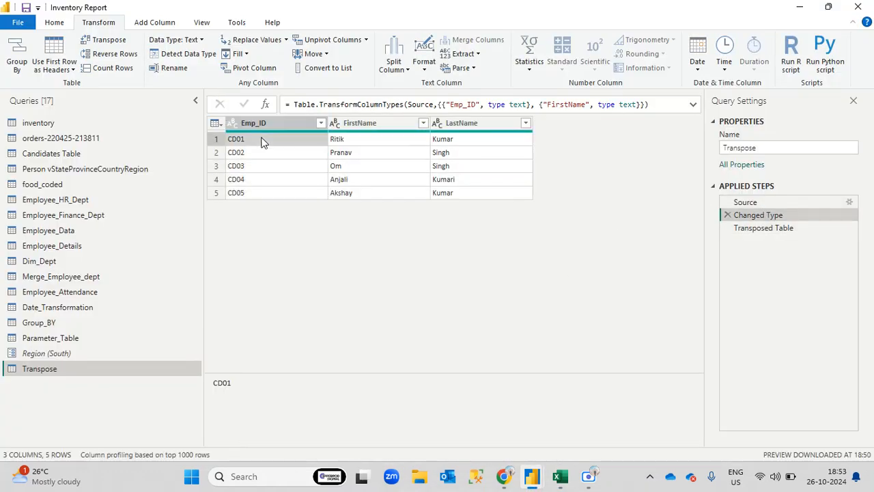
click(360, 142)
click(452, 142)
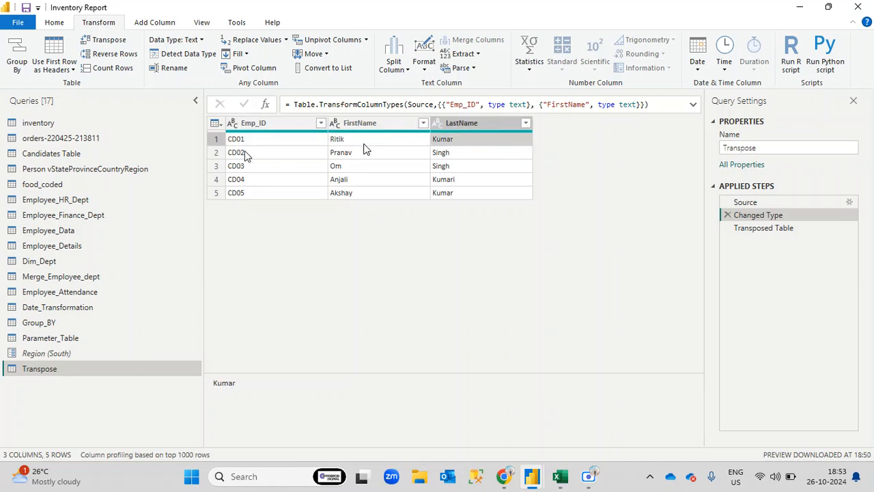
click(217, 153)
click(250, 152)
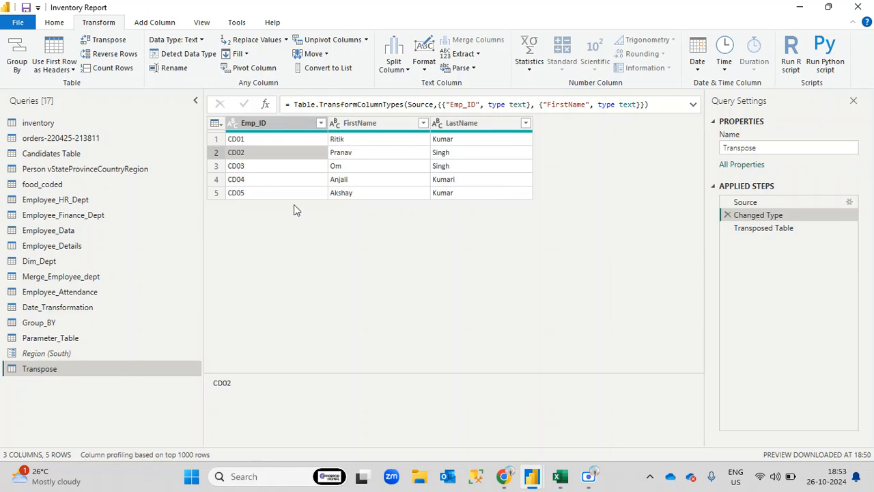
- Examine the Emp_ID, FirstName and LastName columns against the individual rows of the Changed Type table
click(275, 124)
click(373, 122)
click(475, 122)
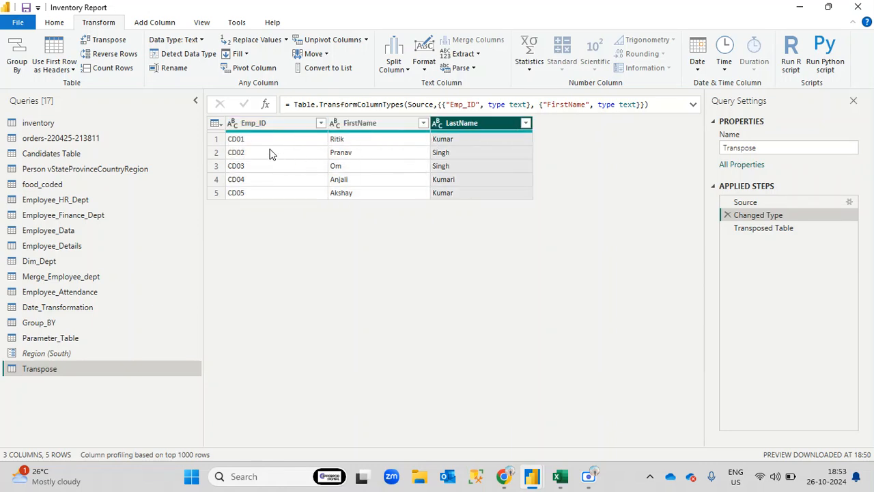
click(215, 140)
click(216, 166)
click(217, 192)
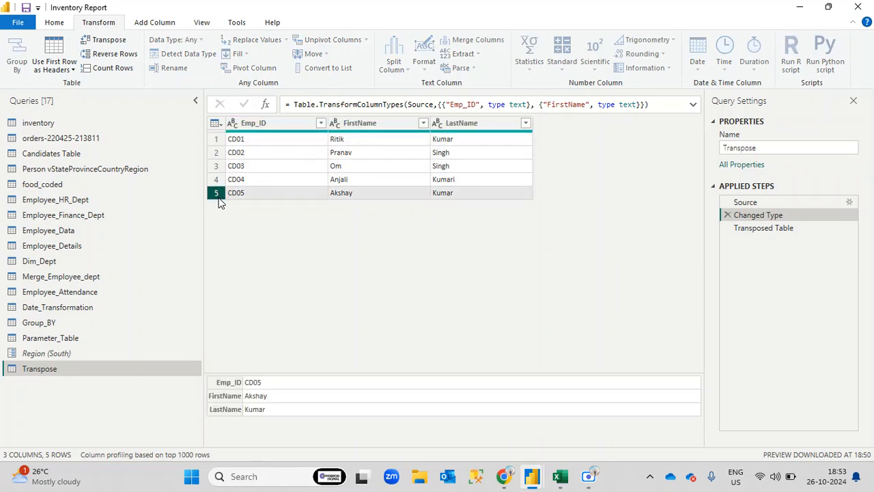
click(372, 123)
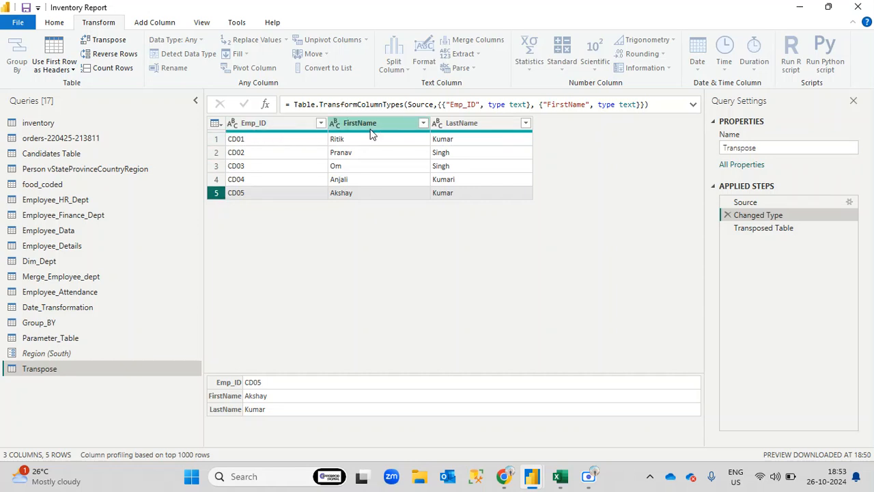
click(494, 127)
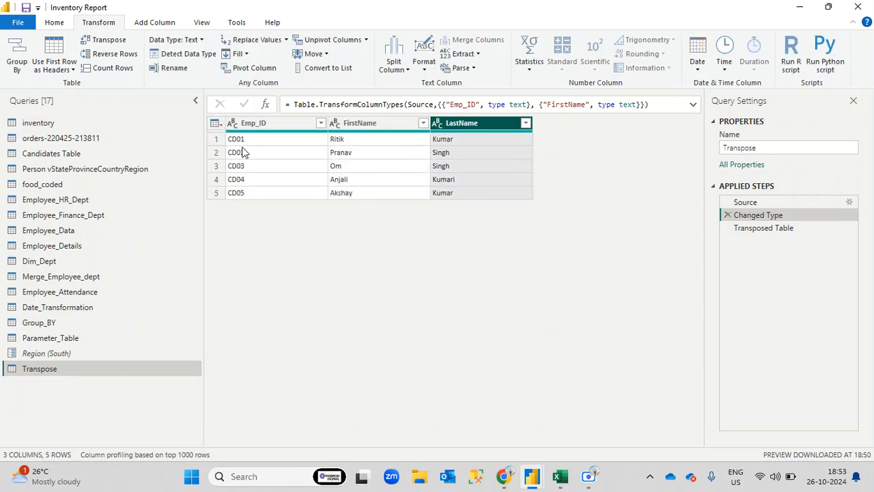
click(271, 129)
click(389, 128)
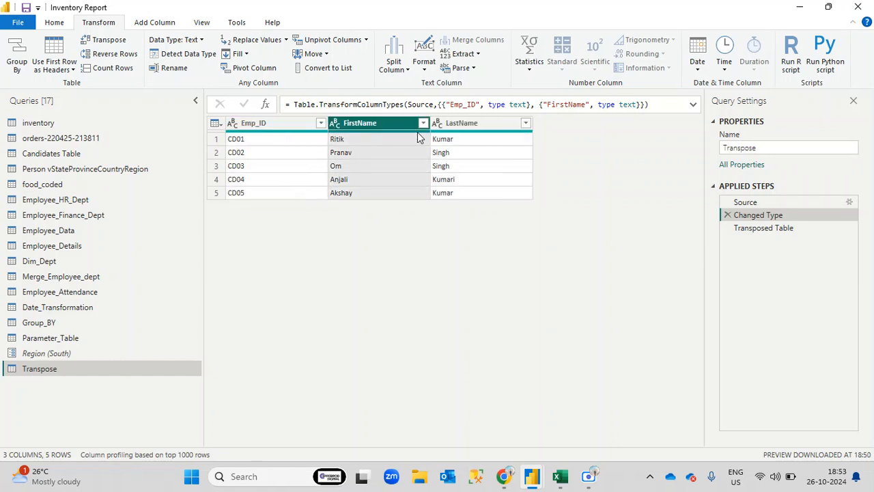
click(497, 127)
click(215, 167)
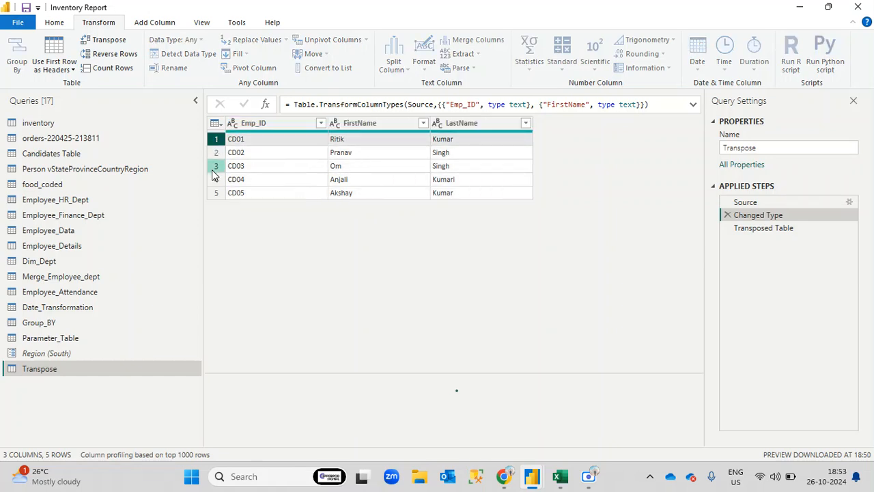
- Examine row 5 and each of the three columns in the Transpose query's Changed Type step
click(217, 194)
click(273, 131)
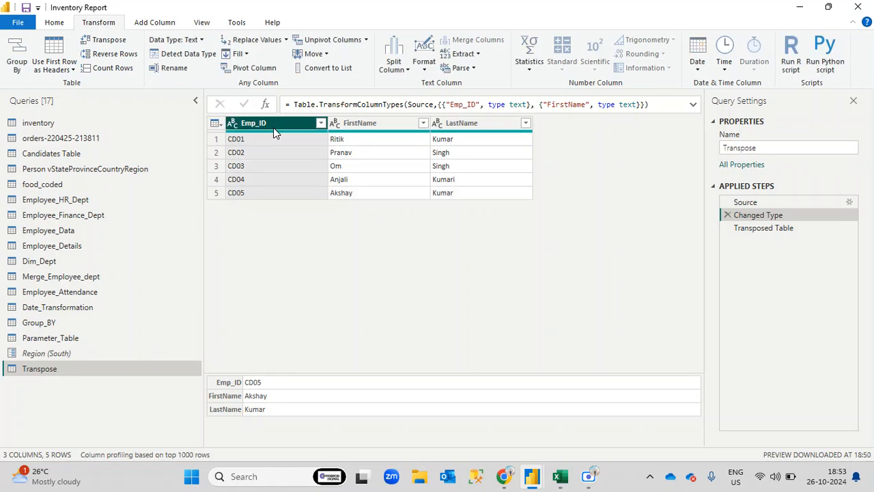
click(366, 131)
click(489, 128)
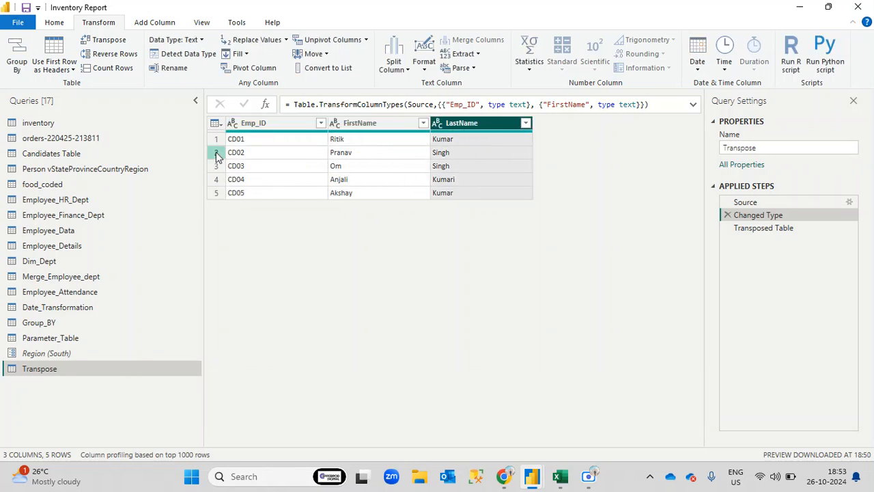
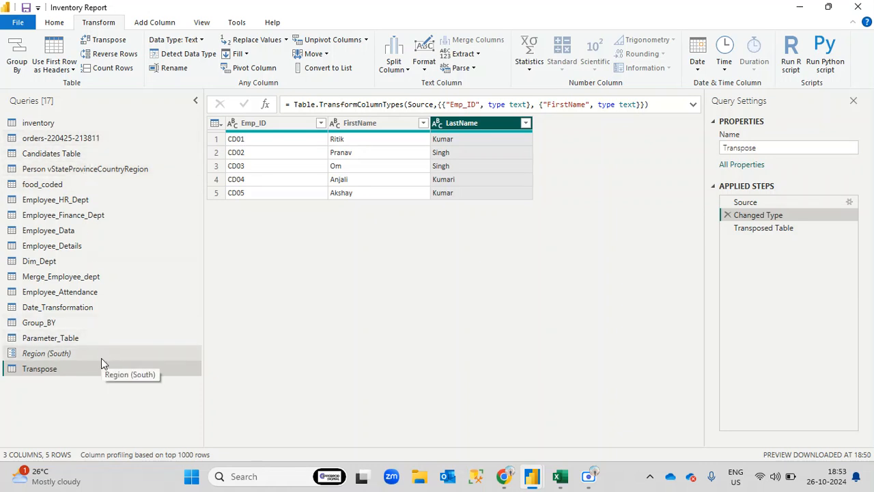
- Open the Employee_Attendance query and compare its Renamed Columns and Unpivoted Columns steps with the original Changed Type table
click(92, 293)
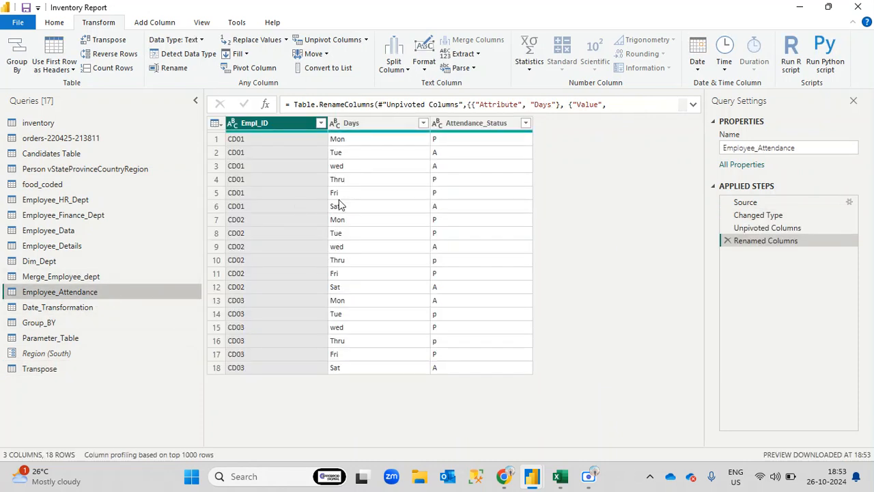
click(775, 228)
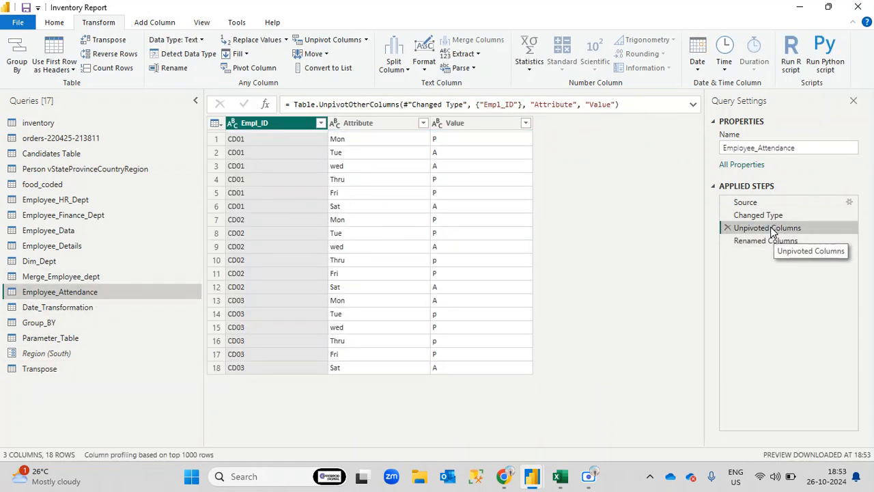
click(772, 217)
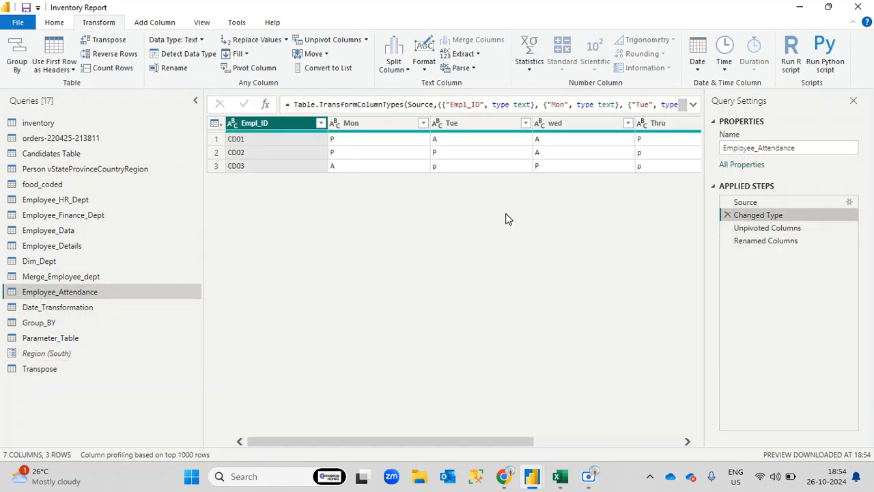
drag(490, 442, 395, 437)
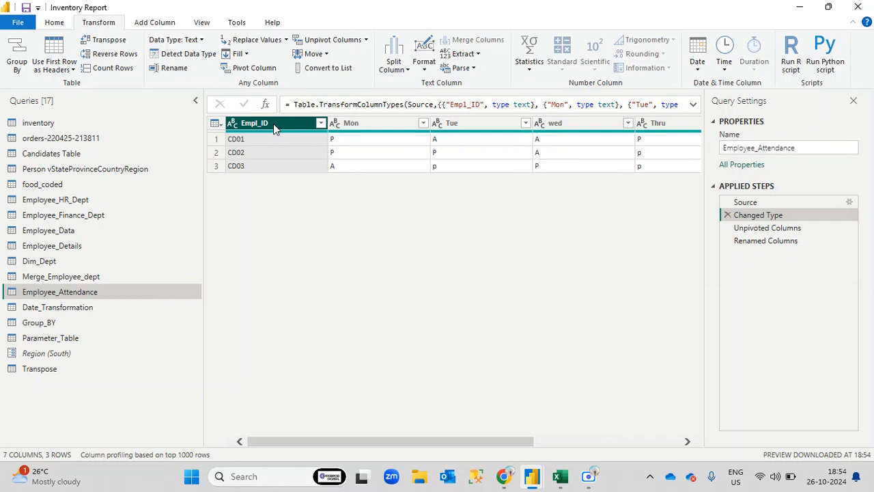
- Examine the weekday columns from Mon to Sat and the Empl_ID column in the attendance query's Changed Type step
click(356, 130)
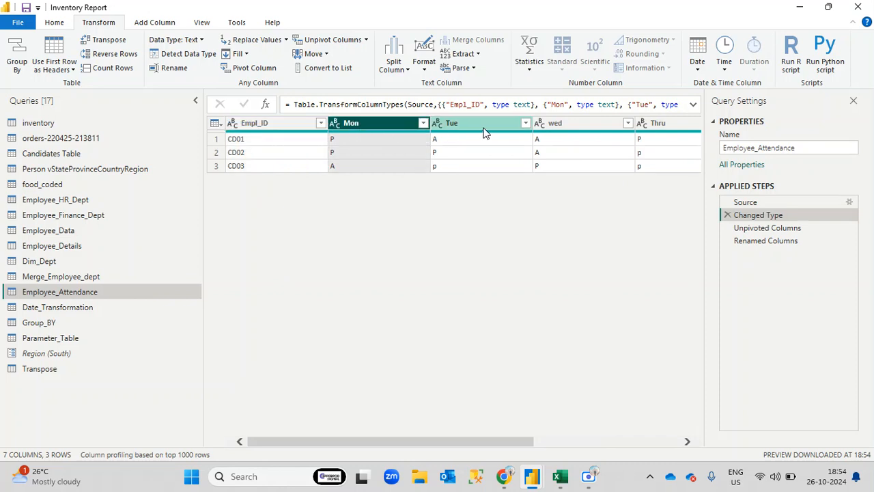
click(485, 132)
click(675, 131)
drag(479, 447, 441, 447)
click(363, 132)
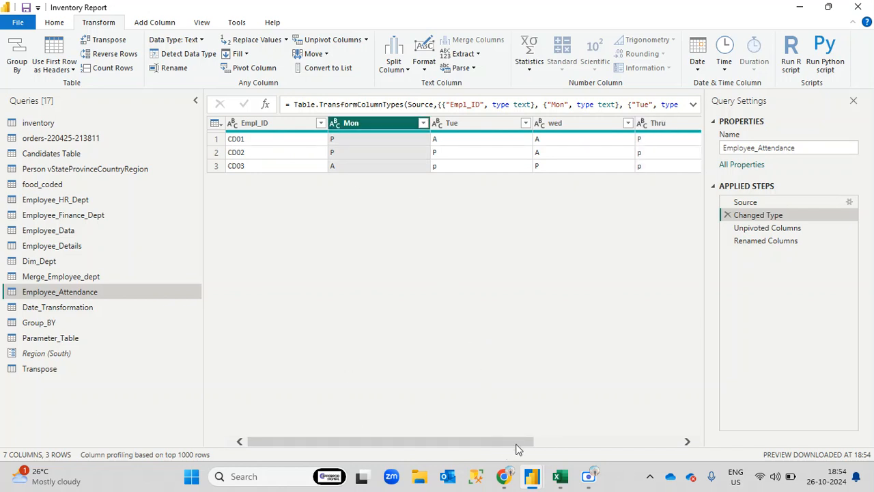
drag(523, 442, 703, 444)
click(663, 123)
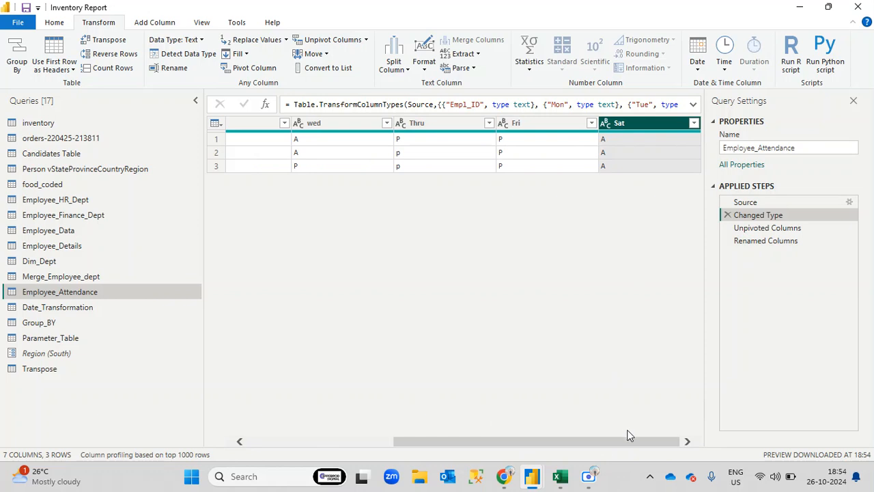
drag(630, 442, 368, 427)
click(276, 131)
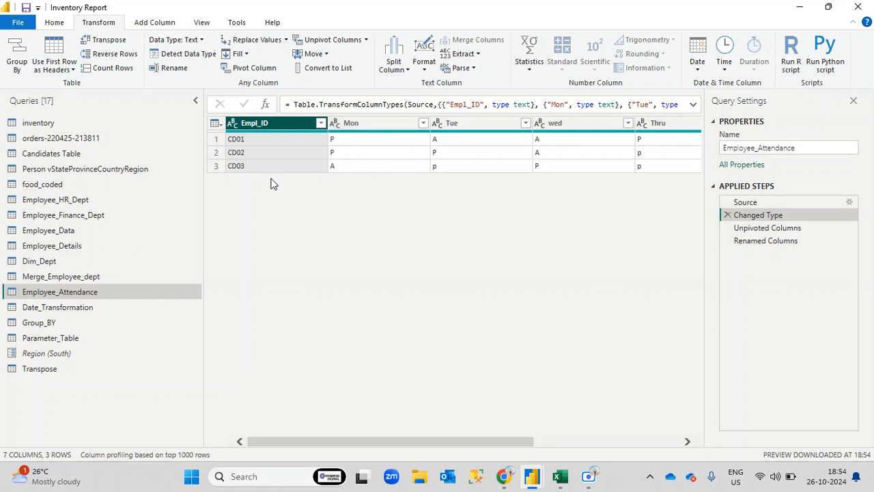
- Select all the weekday columns from Mon to Sat together, leaving out Empl_ID, and review the selected range
click(386, 126)
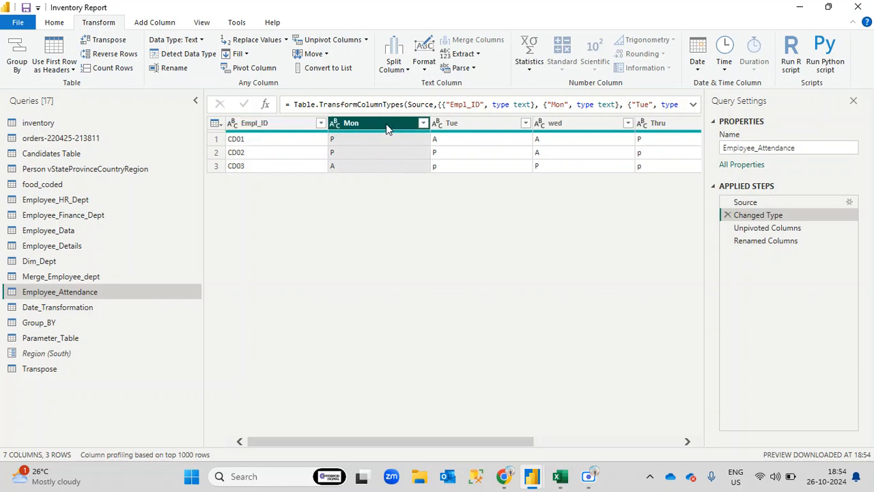
drag(457, 442, 652, 441)
ctrl+click(628, 123)
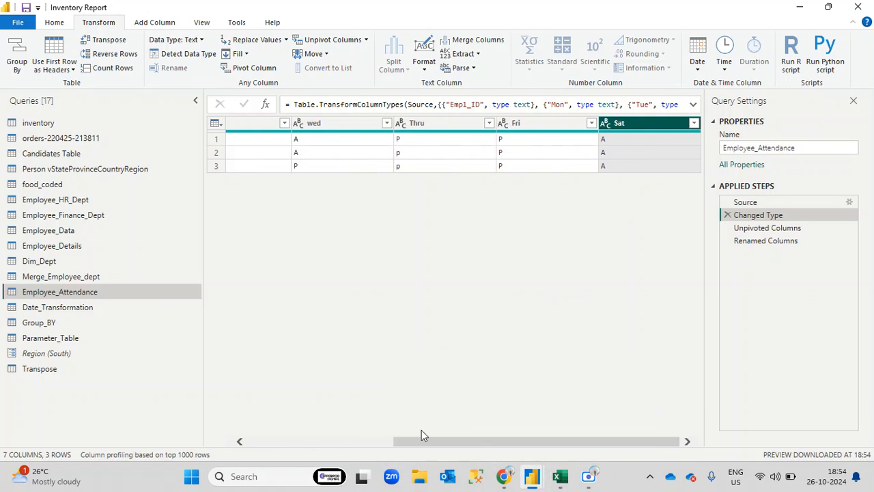
drag(438, 442, 353, 437)
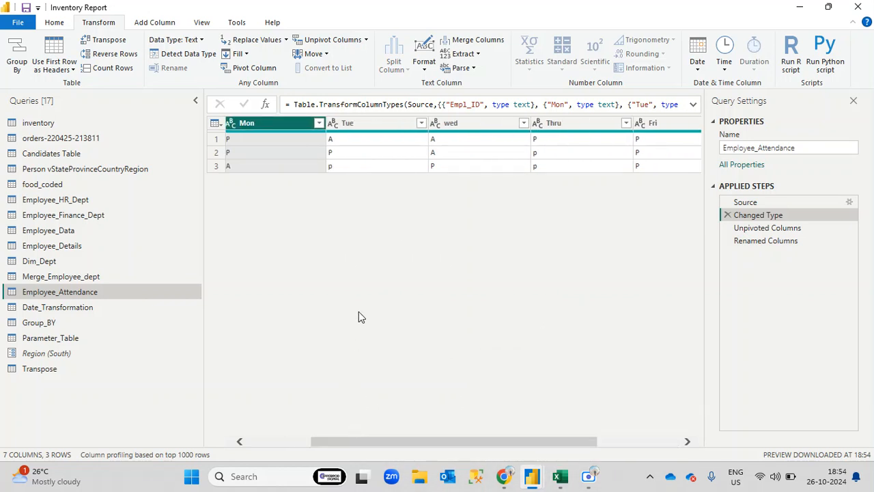
drag(435, 441, 331, 453)
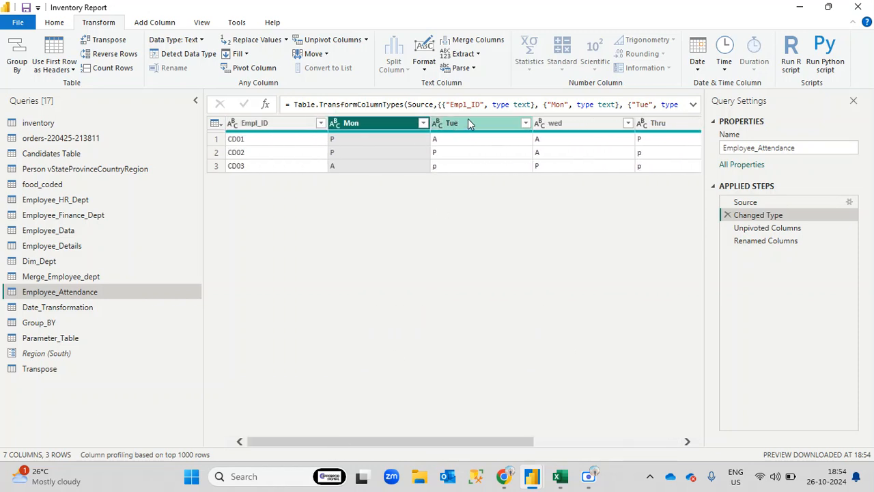
key(shift+End)
drag(471, 442, 347, 440)
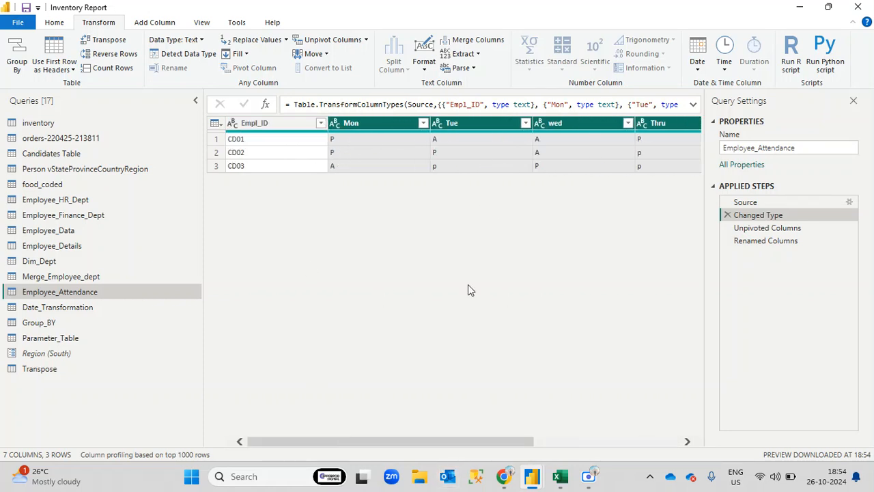
drag(480, 444, 626, 441)
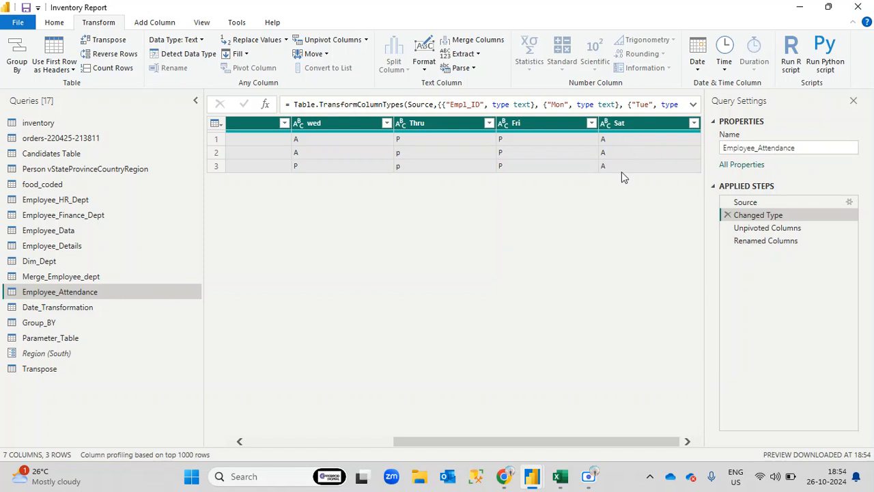
drag(486, 444, 334, 437)
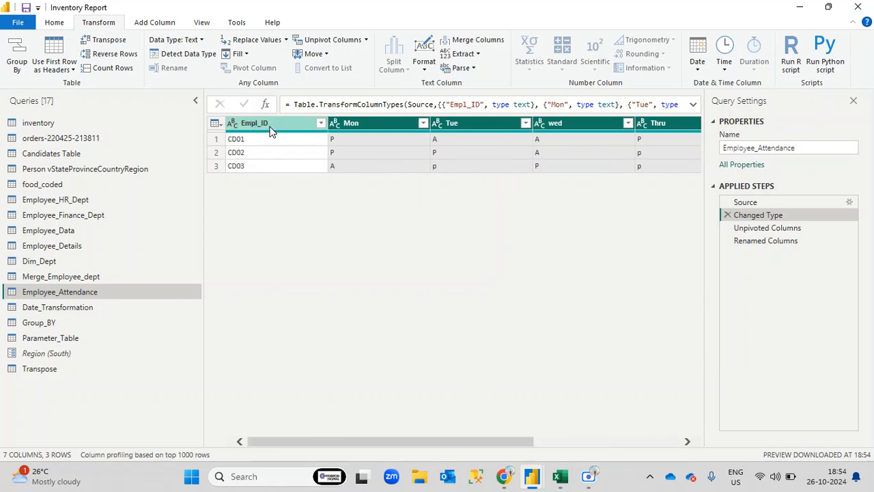
- Show the Unpivoted Columns step of Employee_Attendance and inspect individual day values in the Attribute column for CD01 and CD02
click(783, 227)
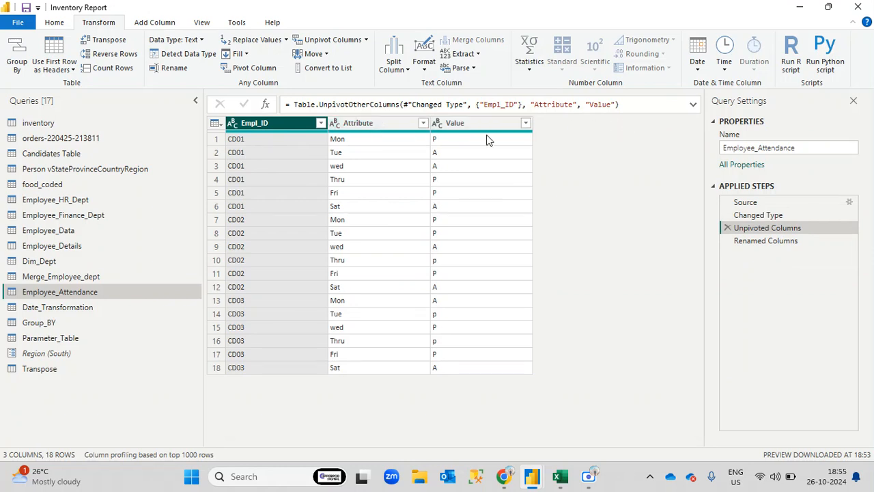
click(366, 141)
click(366, 152)
click(367, 166)
click(360, 193)
click(360, 217)
click(348, 140)
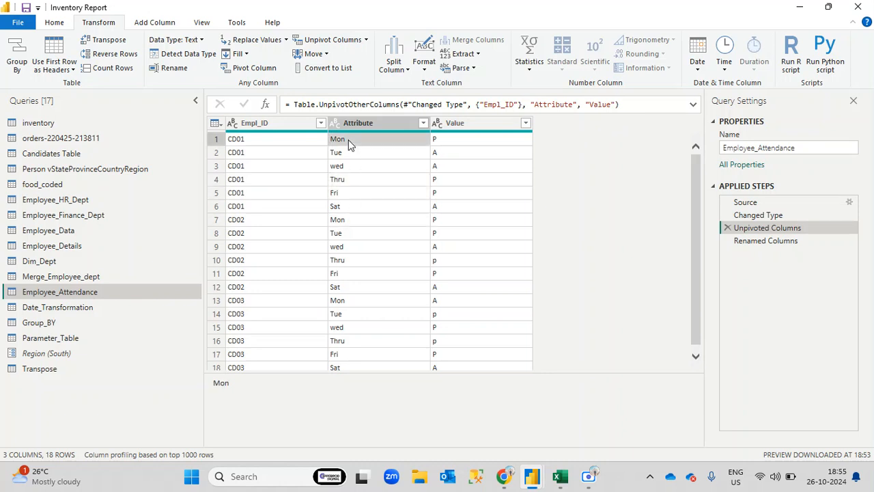
click(351, 153)
click(360, 192)
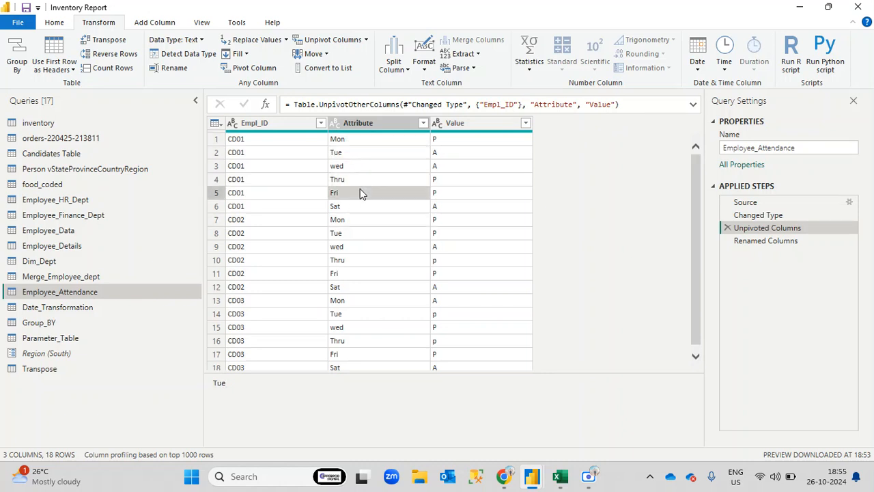
click(355, 219)
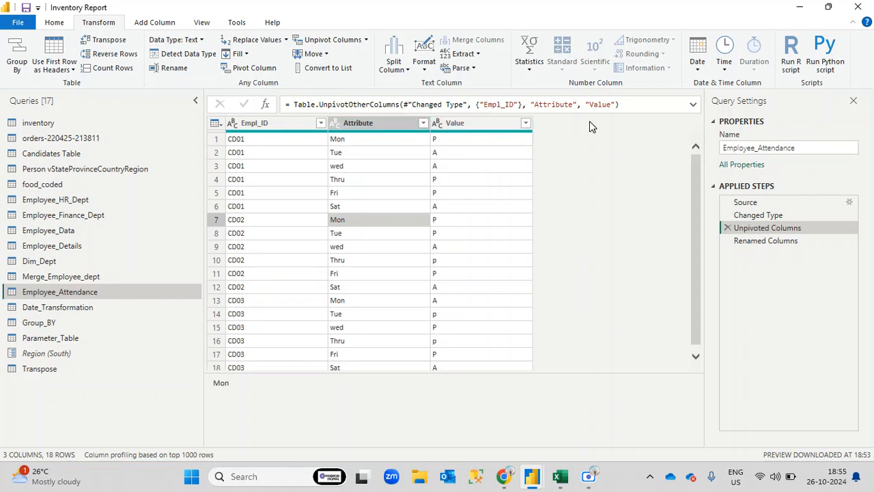
- Return to the attendance query's Changed Type step and examine the Tue, wed and Thru column headers
click(751, 216)
click(437, 127)
click(437, 127)
click(562, 123)
click(643, 127)
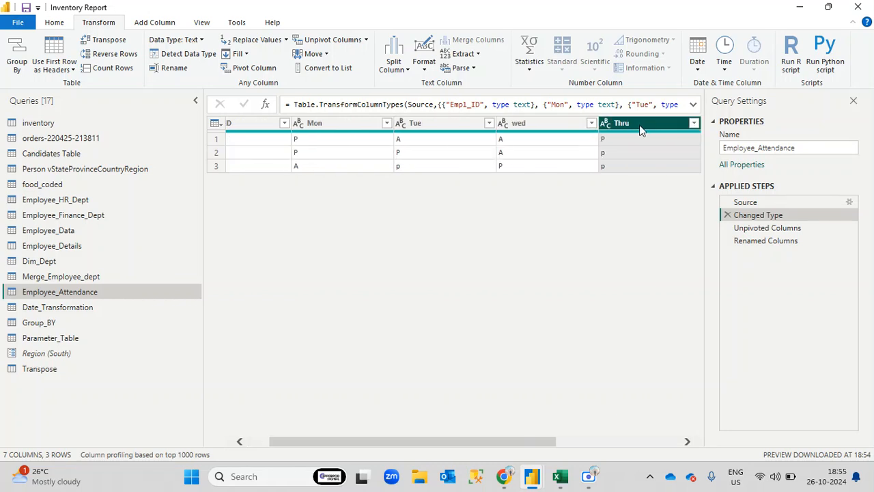
- Switch back to the Unpivoted Columns step and trace the Attribute values from row 1 down to row 12
click(784, 227)
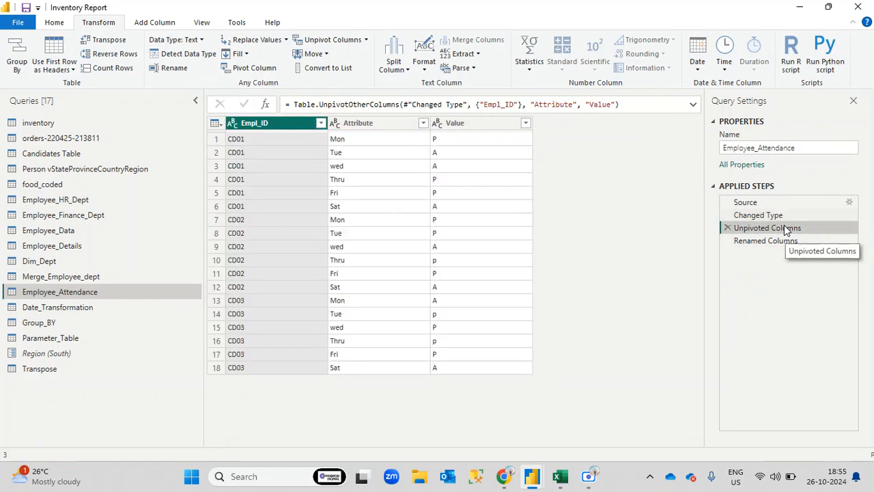
click(369, 140)
click(370, 156)
click(369, 177)
click(367, 205)
click(370, 233)
click(369, 259)
click(367, 287)
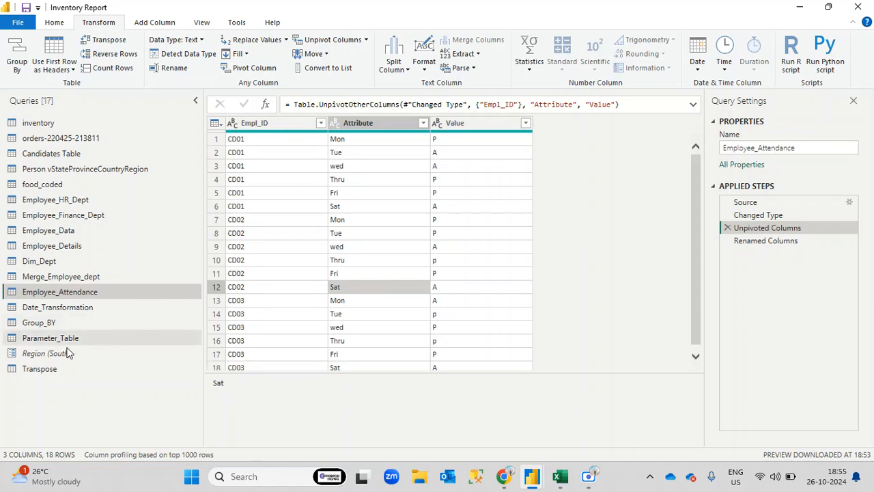
- Open the Transpose query and examine the column headers and rows 1 and 3 in its Changed Type step
click(55, 367)
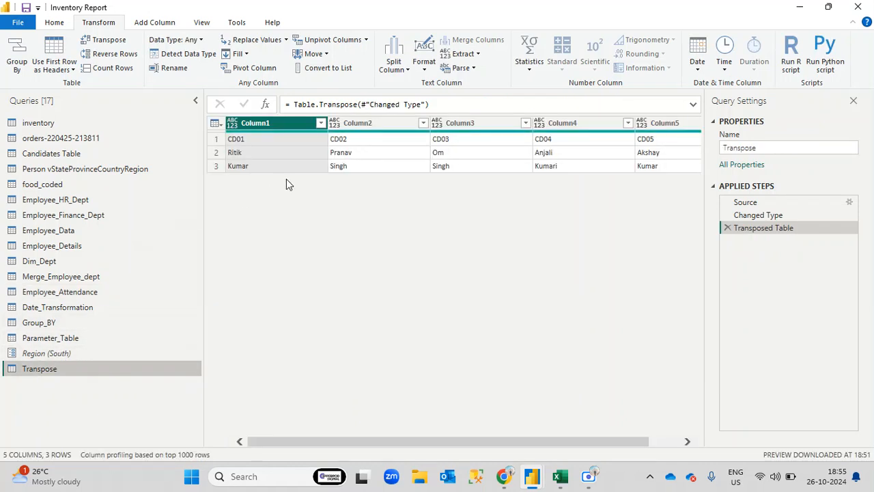
click(787, 213)
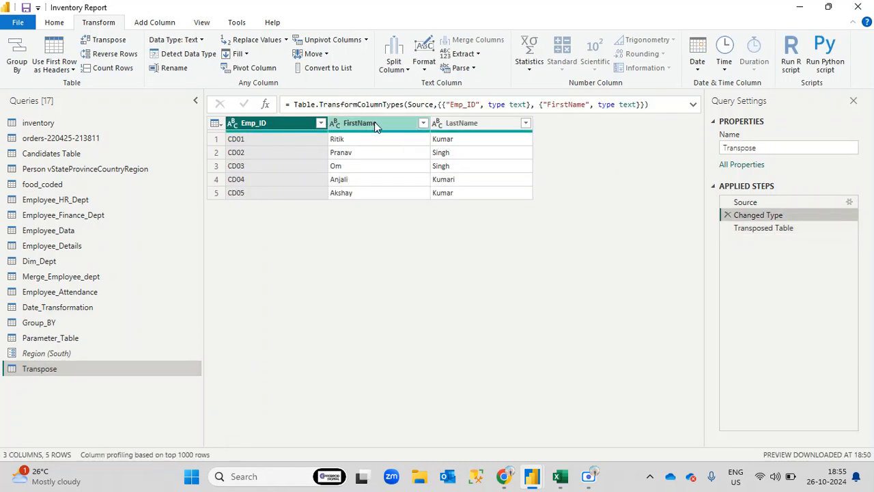
click(374, 123)
click(471, 123)
click(288, 128)
click(374, 123)
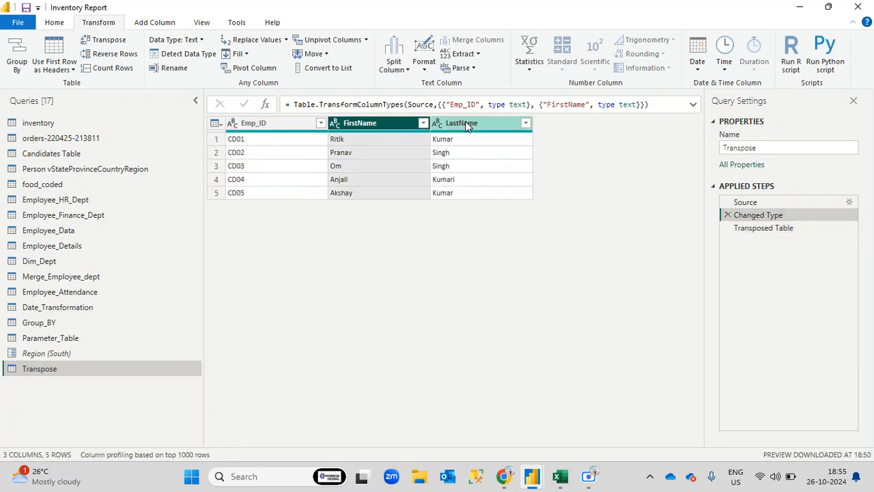
click(465, 122)
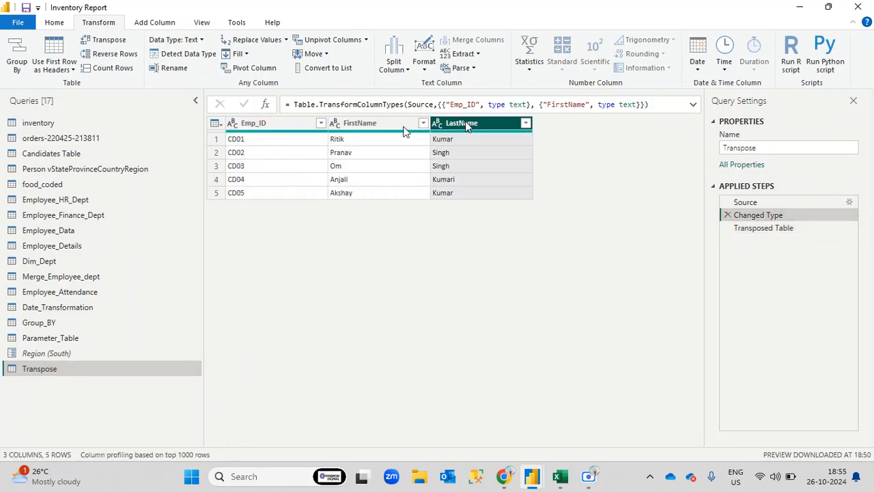
click(216, 139)
click(217, 166)
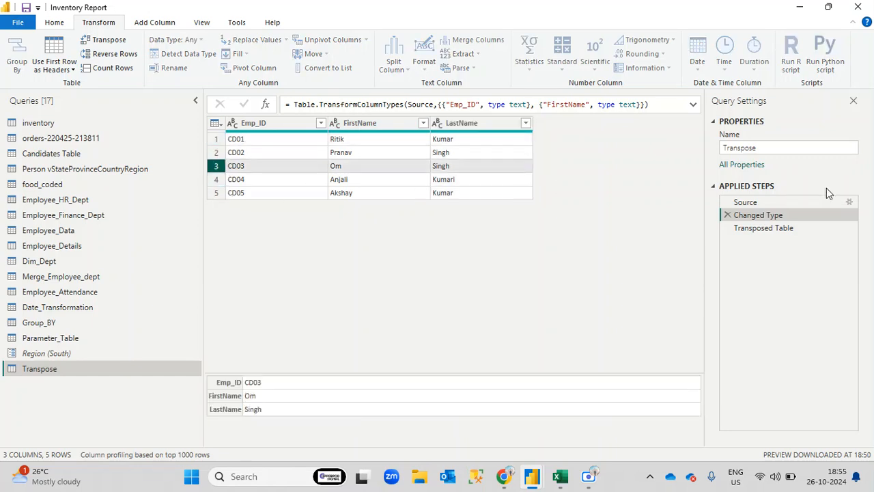
- Compare the Transpose query's Transposed Table step with the Unpivoted Columns step of Employee_Attendance
click(782, 227)
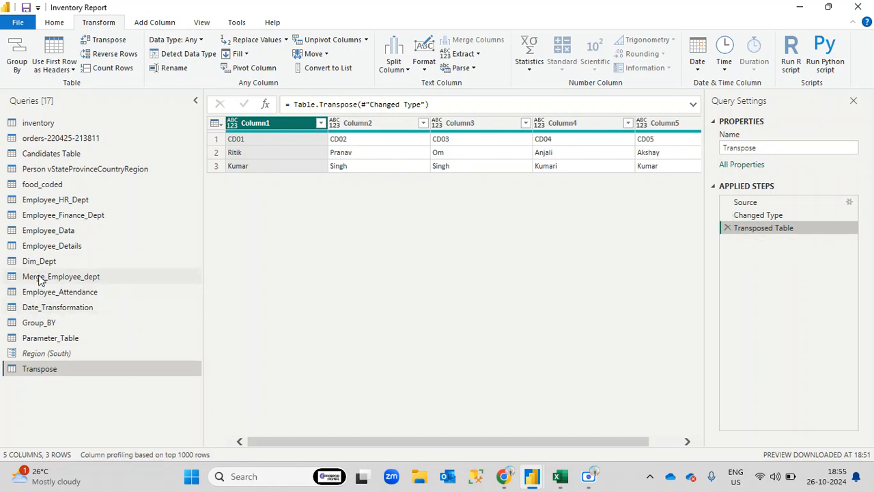
click(67, 294)
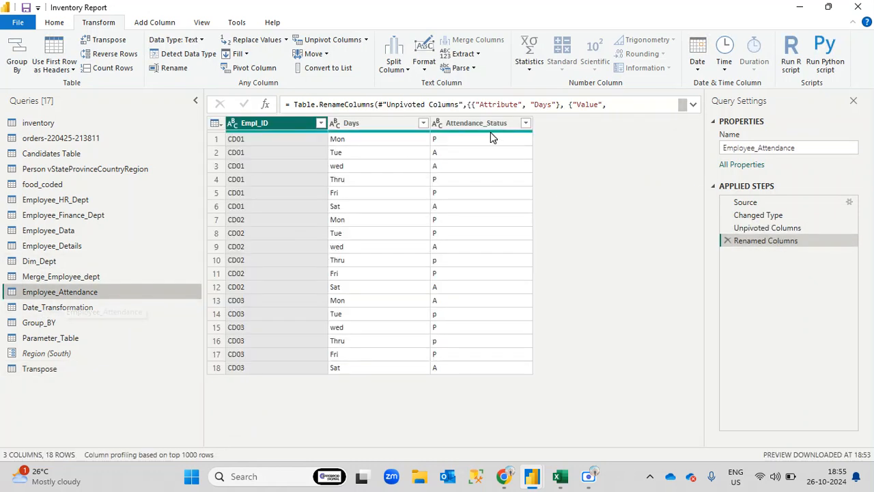
click(776, 230)
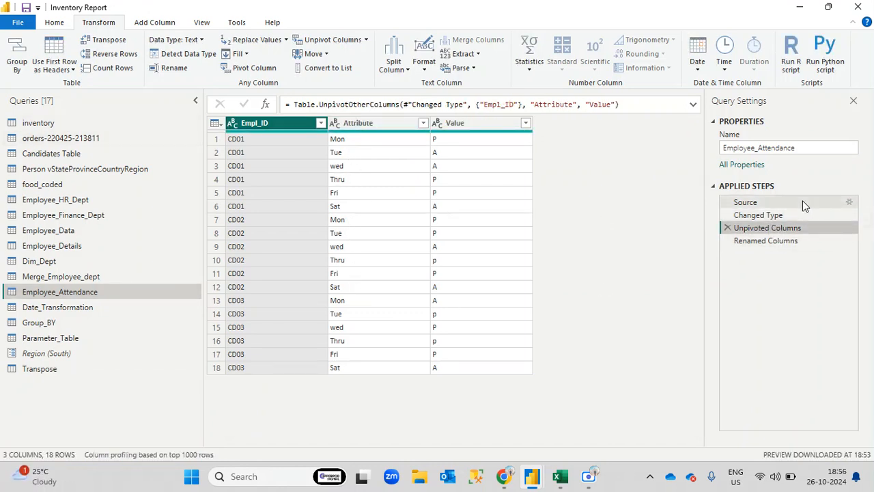
- Examine the Mon to Thru columns and the Empl_ID column in the Employee_Attendance query's pre-unpivot Changed Type table
click(779, 215)
click(359, 123)
click(462, 124)
click(562, 124)
click(649, 124)
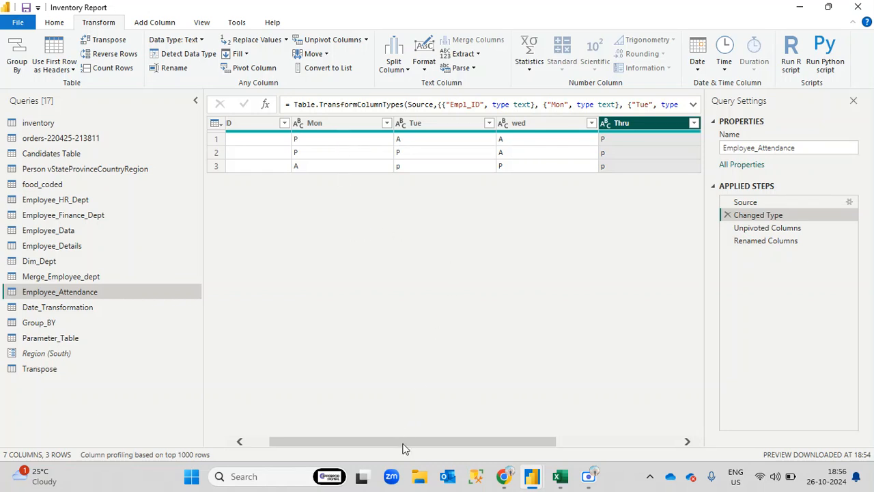
drag(403, 443, 319, 429)
click(269, 125)
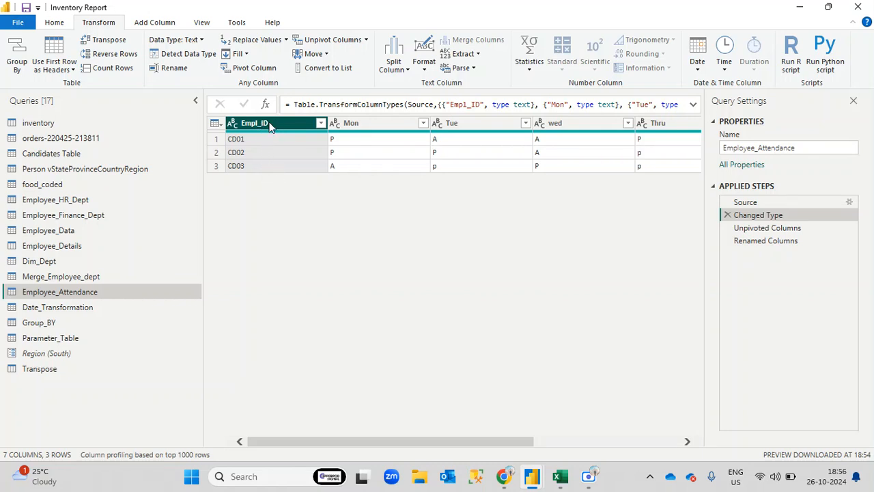
- Trace the Attribute weekday values in Employee_Attendance's Unpivoted Columns step, and view its Renamed Columns step and the Transpose query
click(781, 231)
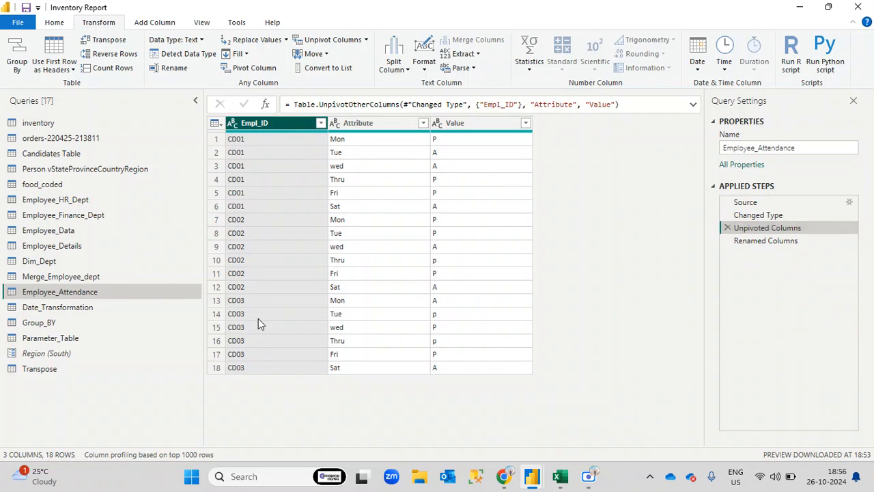
click(344, 143)
click(345, 153)
click(345, 166)
click(345, 178)
click(348, 207)
click(349, 167)
click(358, 206)
click(358, 220)
click(362, 247)
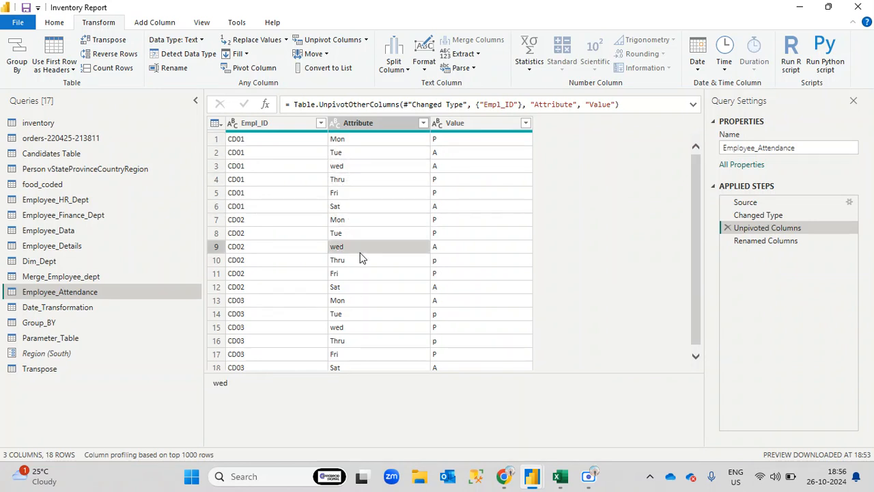
click(756, 247)
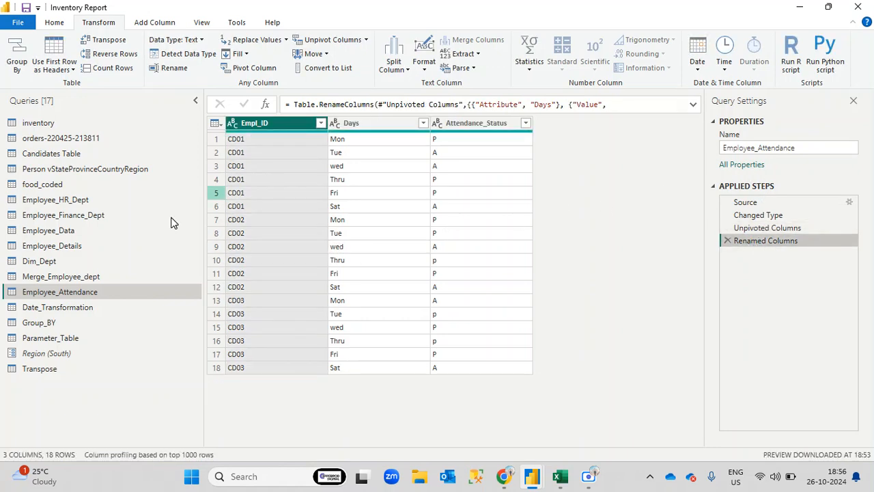
click(63, 369)
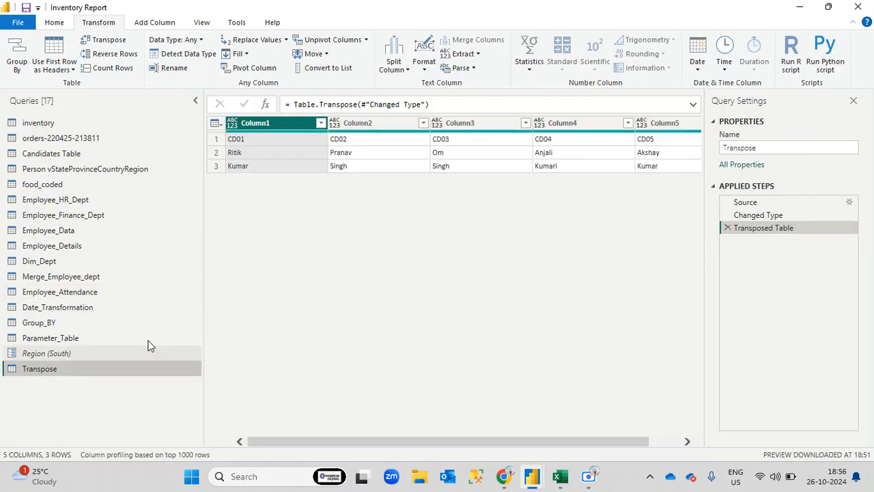
- Switch to the Google Meet call in Chrome and send a thumbs-up reaction
mouse_move(496, 487)
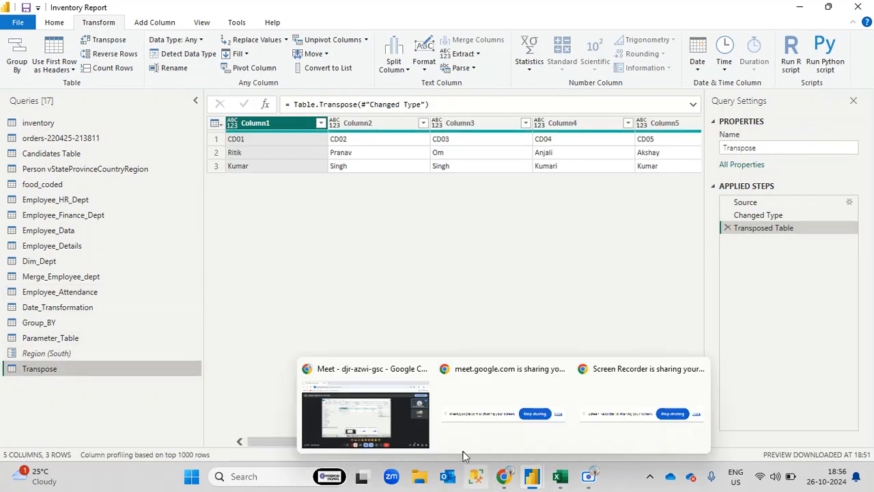
click(404, 420)
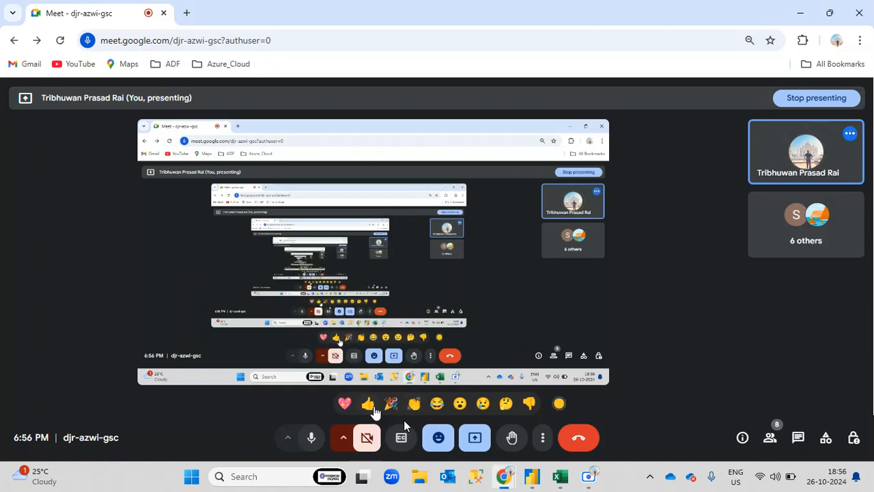
click(370, 406)
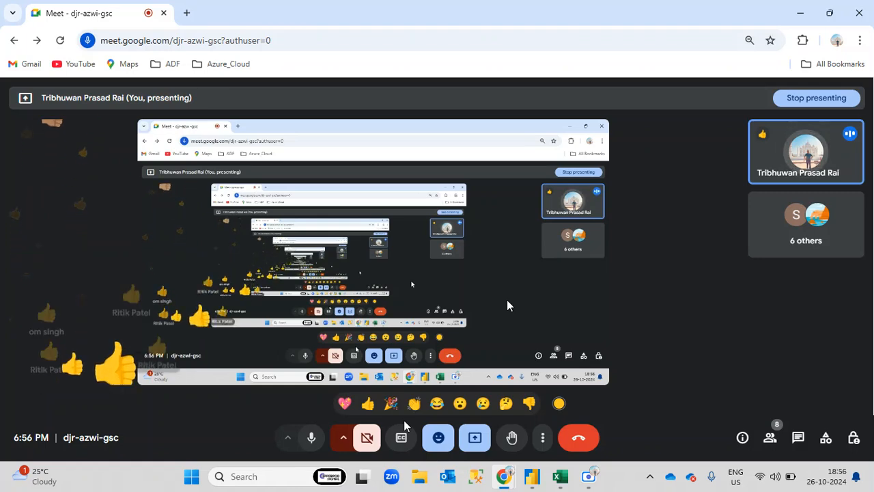
- Switch to the Excel notes and go from the TRANSPOSE section to the DUPLICATING Query vs REFERENCING QUERY heading
mouse_move(589, 480)
click(546, 420)
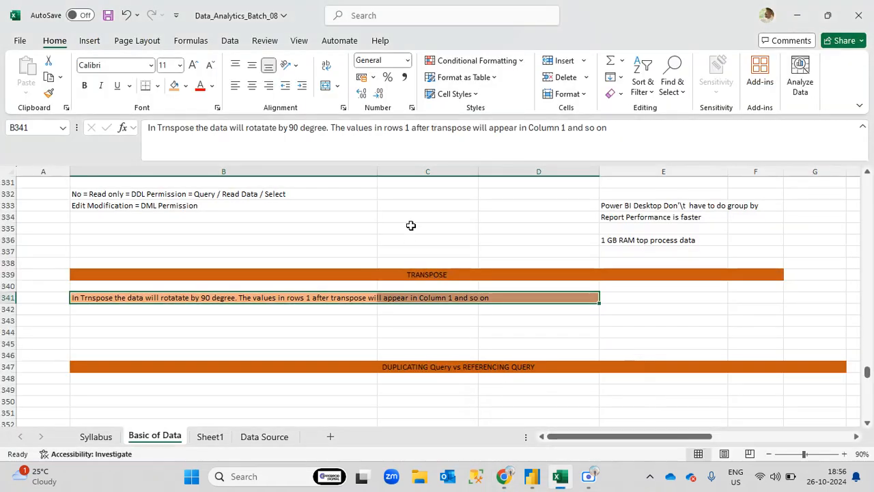
scroll(355, 336, down, 2)
click(369, 265)
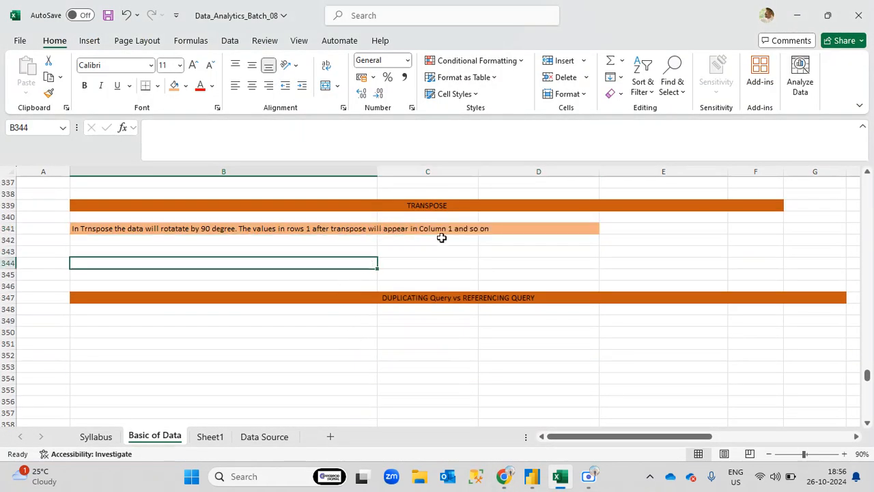
scroll(438, 237, up, 1)
click(424, 236)
scroll(313, 306, down, 2)
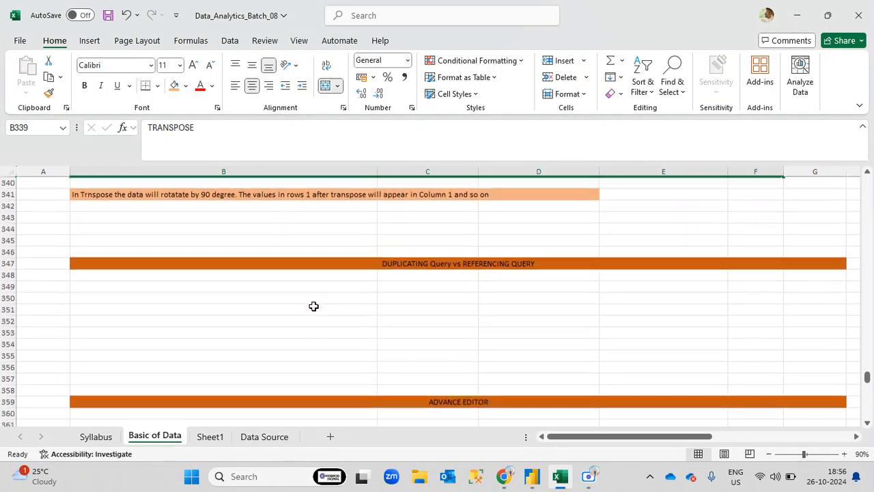
click(309, 264)
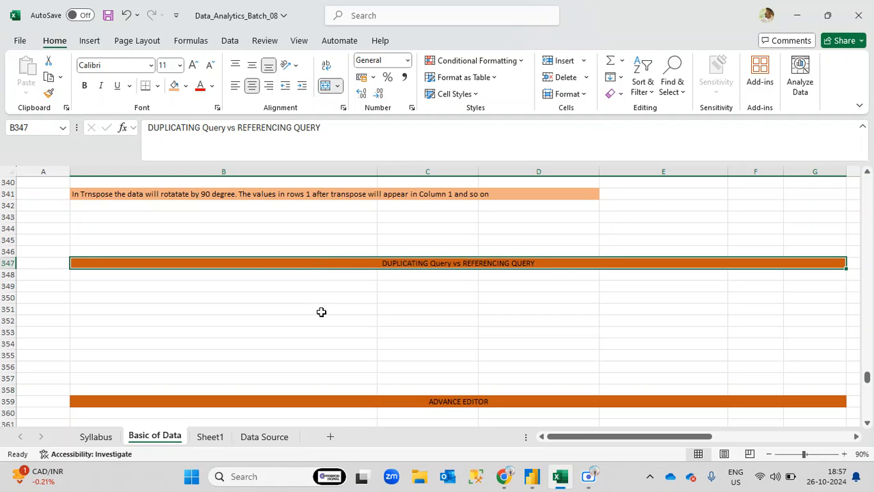
scroll(398, 345, down, 1)
scroll(399, 321, up, 1)
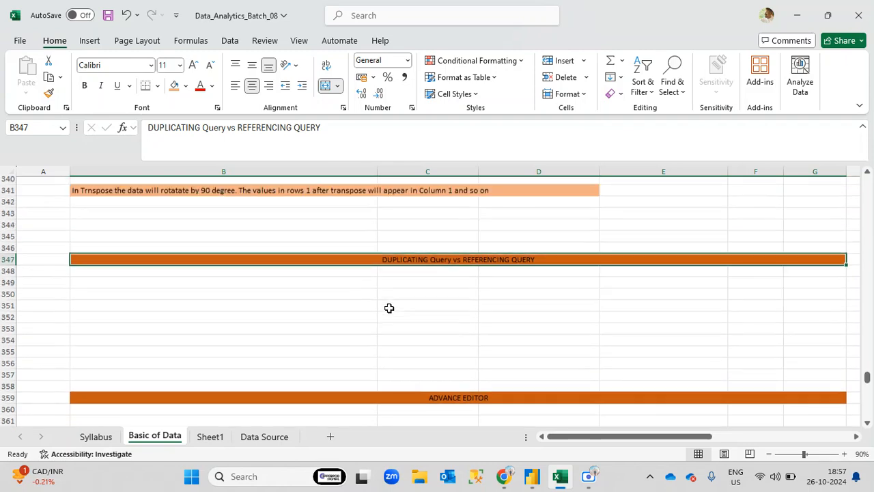
- Return to the Power Query Editor and view the Duplicate and Reference options available for the Transpose query
mouse_move(529, 481)
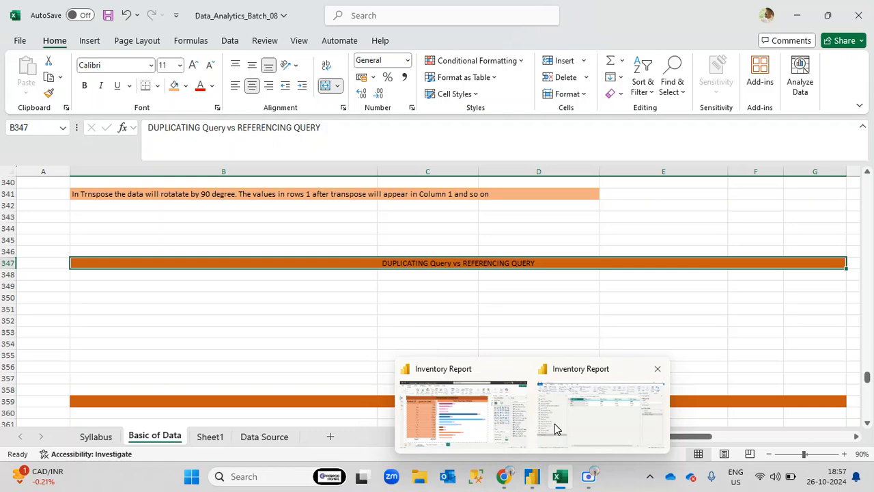
click(554, 420)
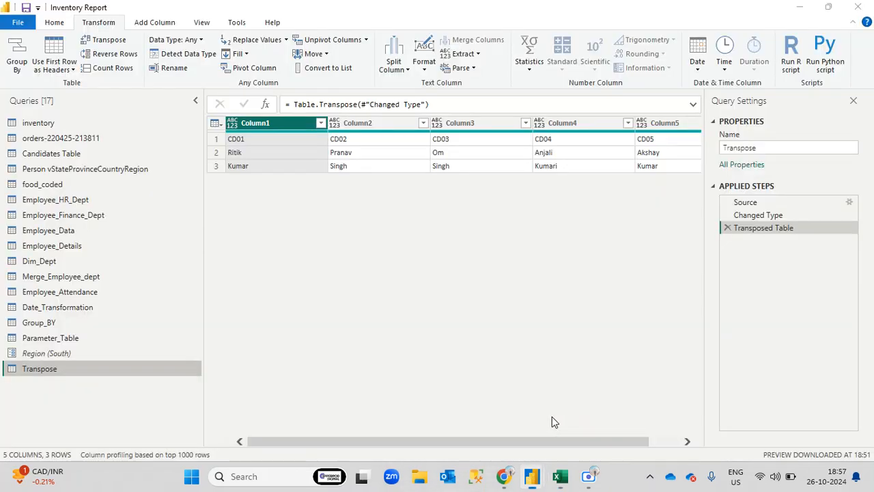
right_click(71, 369)
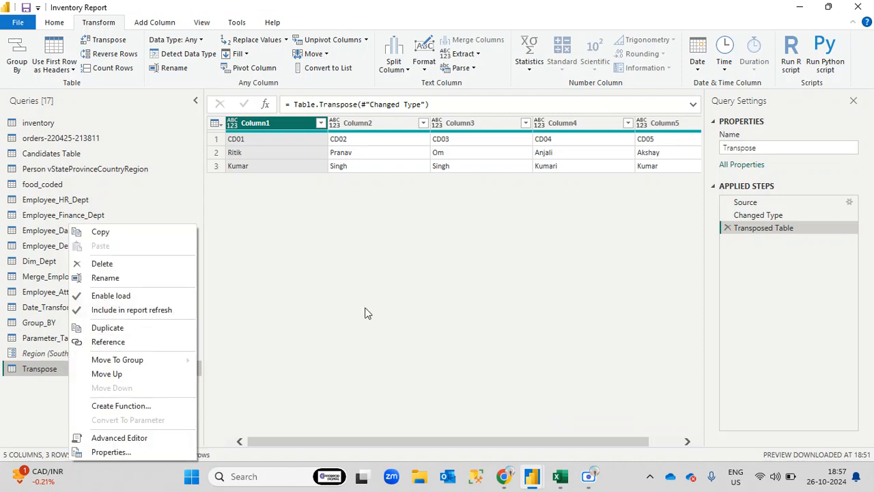
click(492, 308)
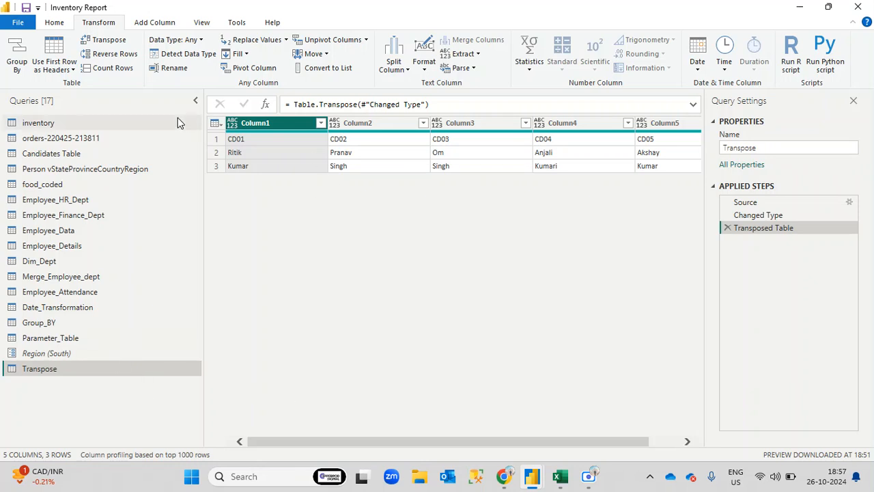
- Start a manually entered table in Power Query and copy the employee range I339:K344 from the Basic of Data sheet in Excel
click(62, 23)
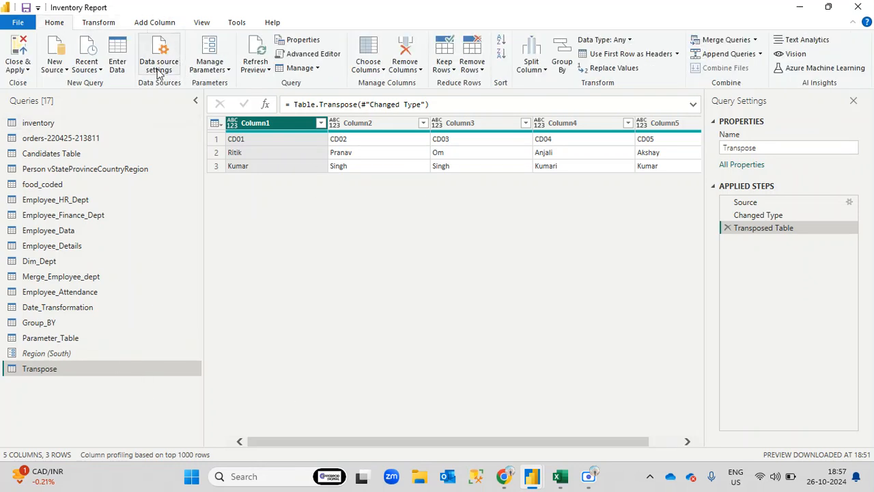
click(117, 61)
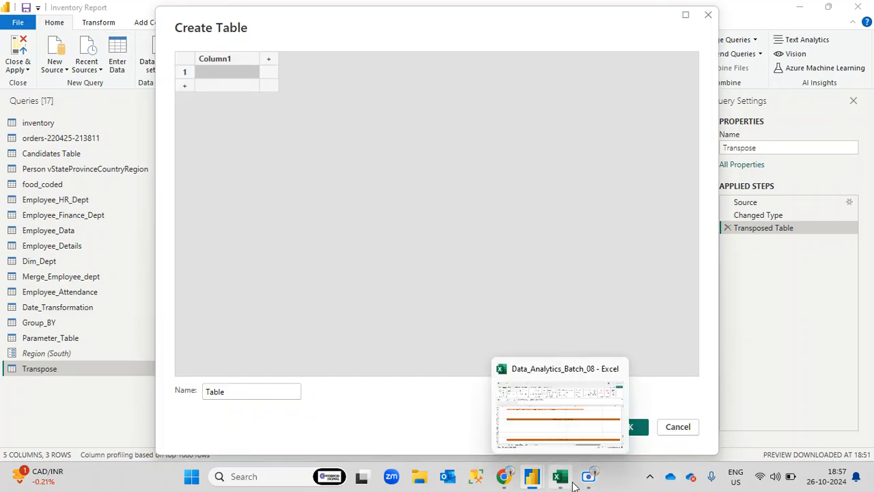
click(559, 476)
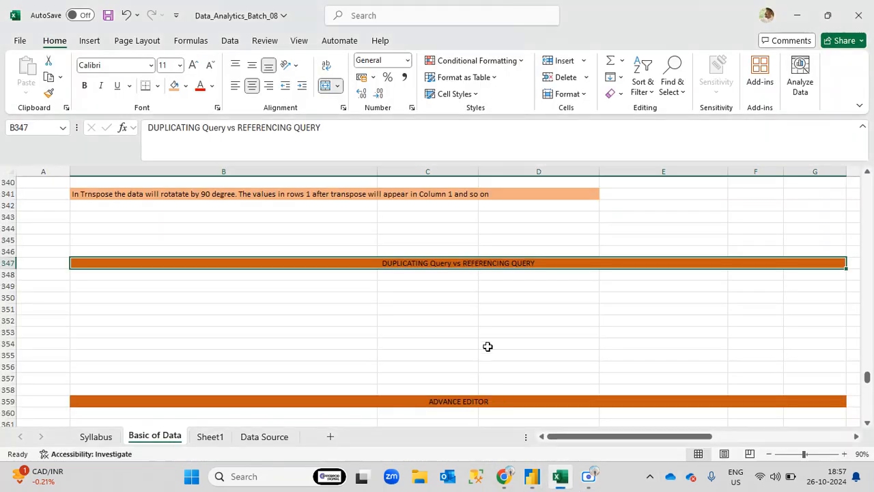
scroll(605, 321, up, 6)
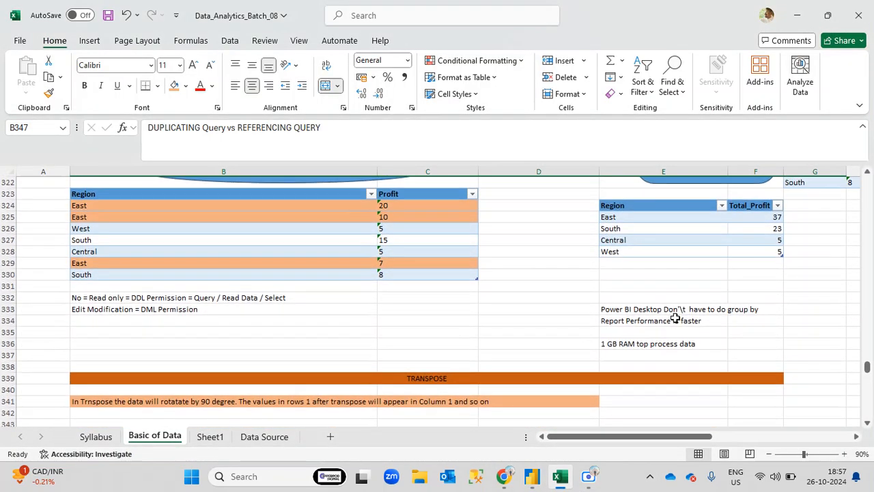
scroll(700, 374, down, 5)
scroll(697, 407, up, 2)
drag(667, 437, 736, 432)
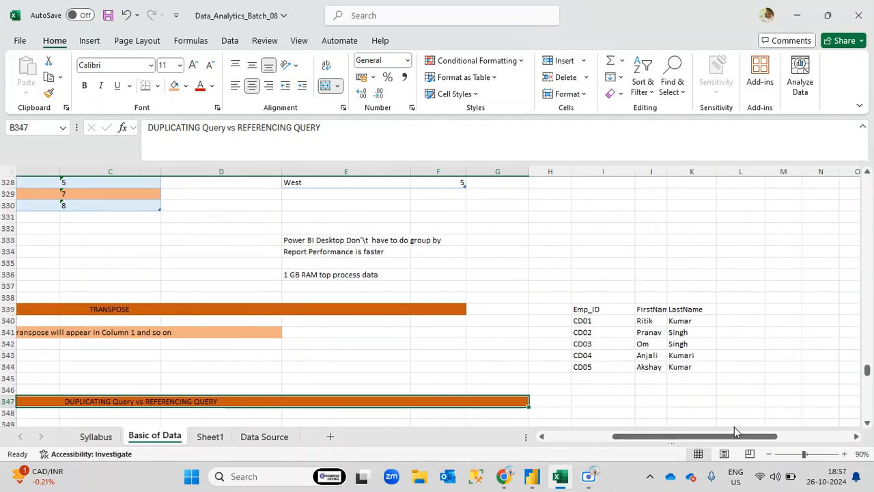
drag(599, 311, 685, 364)
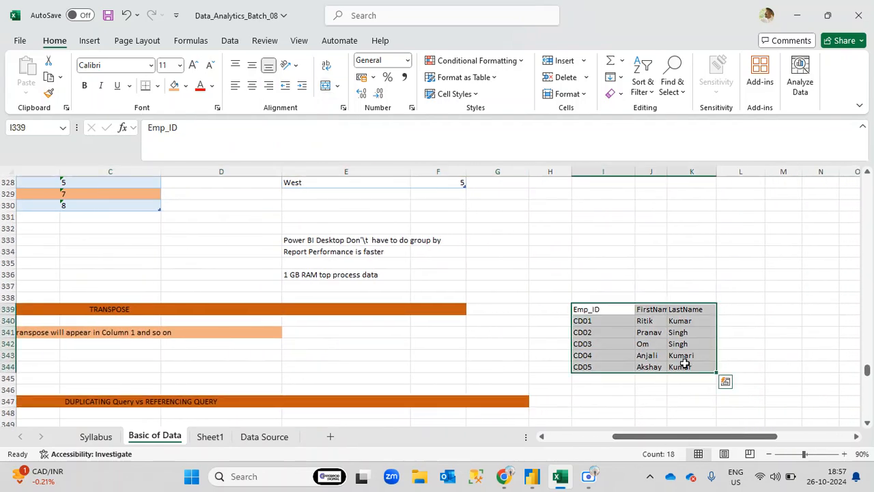
key(ctrl+c)
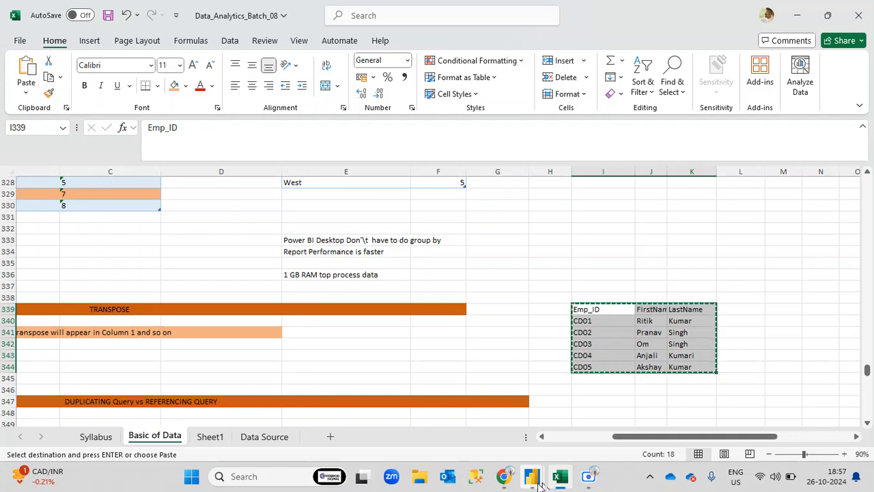
- Return to Power Query and paste the copied Emp_ID, FirstName and LastName data with headers into the new table grid
mouse_move(539, 482)
click(572, 406)
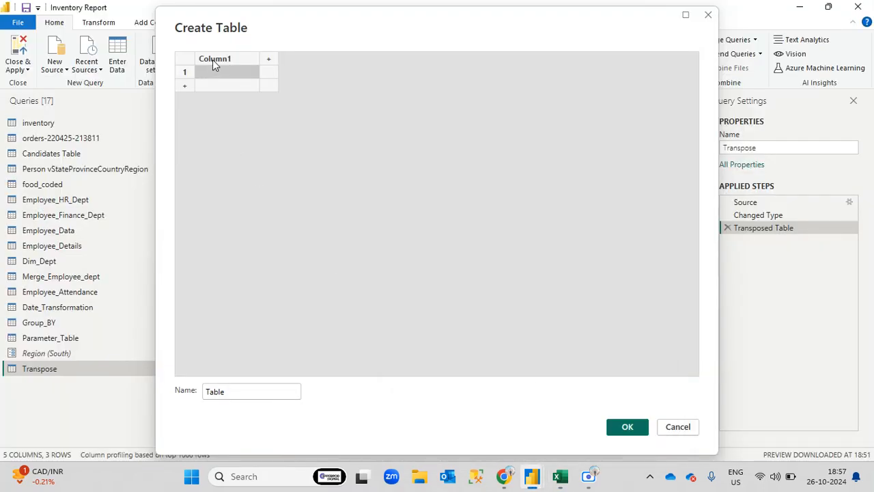
key(ctrl+v)
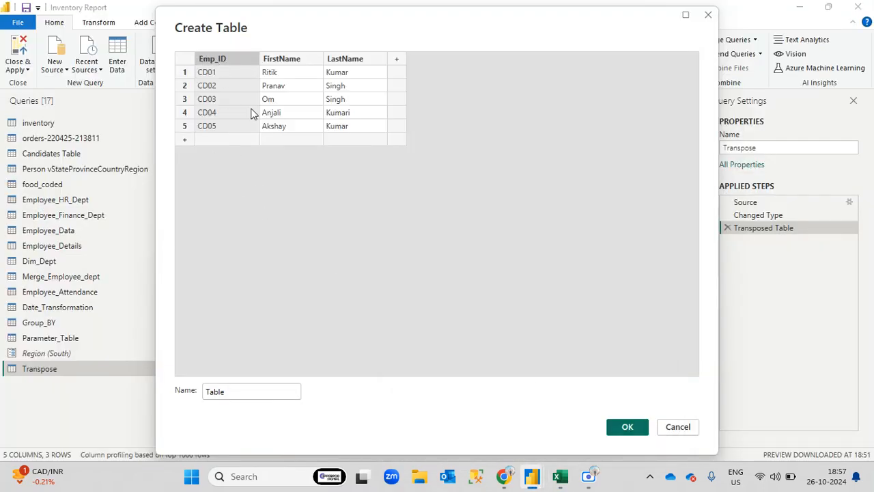
- Name the new table Parent Query and create it
drag(225, 391, 206, 391)
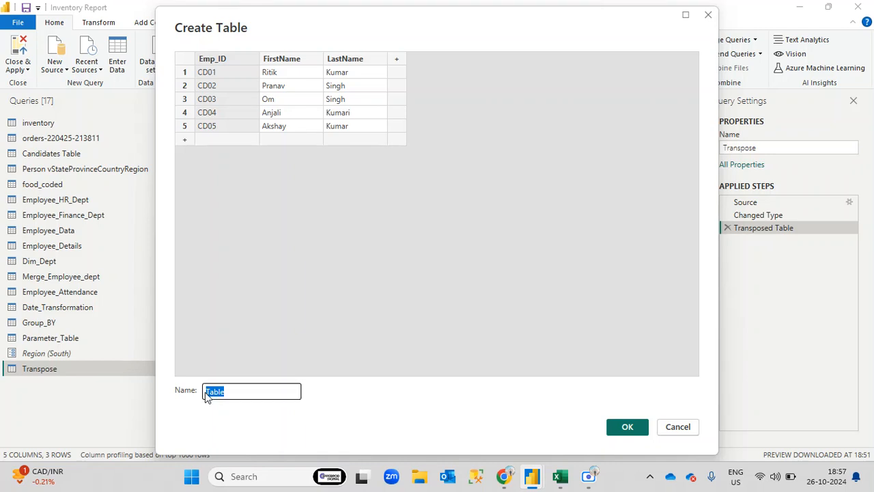
text(D)
text(u)
key(BackSpace)
key(BackSpace)
key(BackSpace)
key(BackSpace)
key(BackSpace)
key(BackSpace)
key(BackSpace)
key(BackSpace)
key(BackSpace)
key(BackSpace)
key(BackSpace)
key(BackSpace)
key(BackSpace)
key(BackSpace)
key(BackSpace)
key(BackSpace)
key(BackSpace)
key(BackSpace)
key(BackSpace)
key(BackSpace)
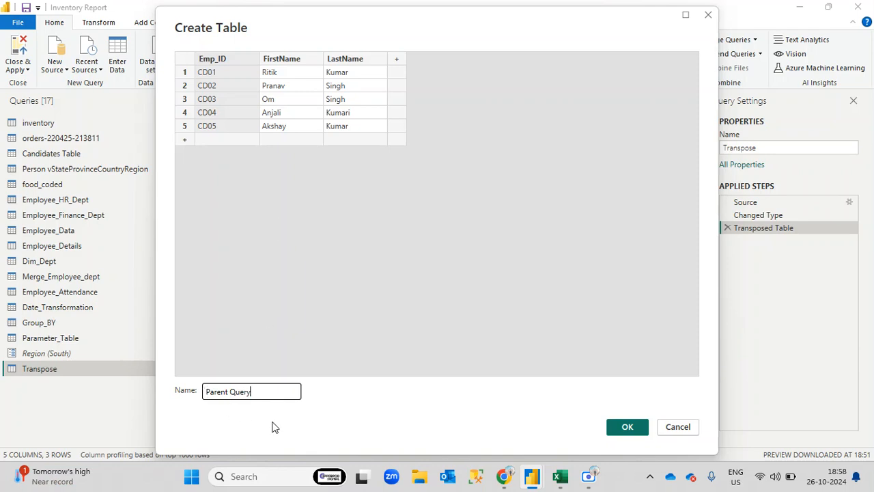
click(627, 427)
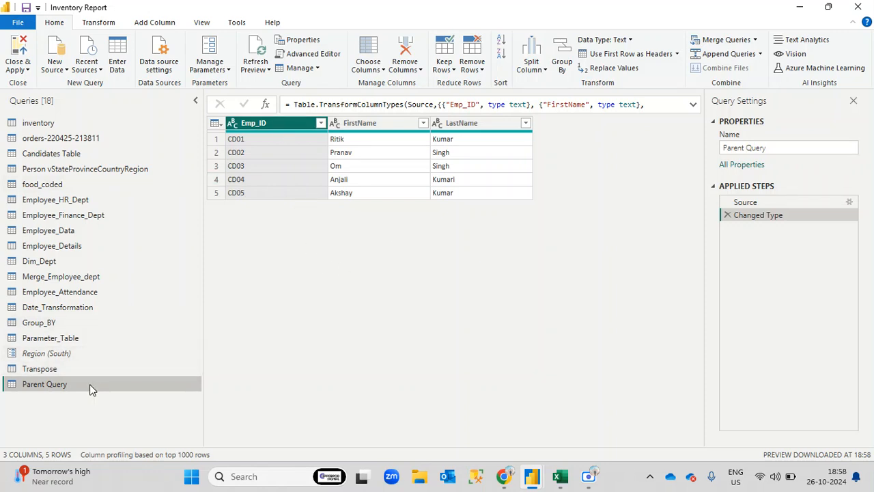
- Create a reference of Parent Query and rename the new query Parent Query_Refrencing
right_click(70, 387)
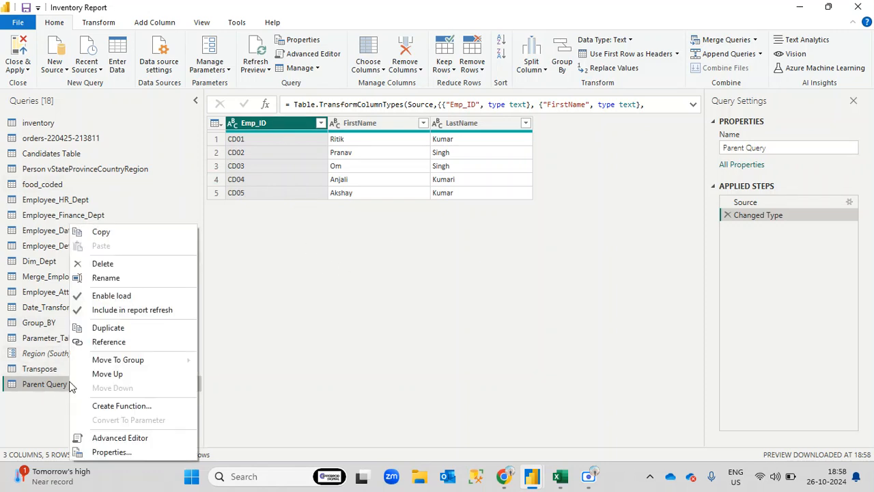
click(109, 342)
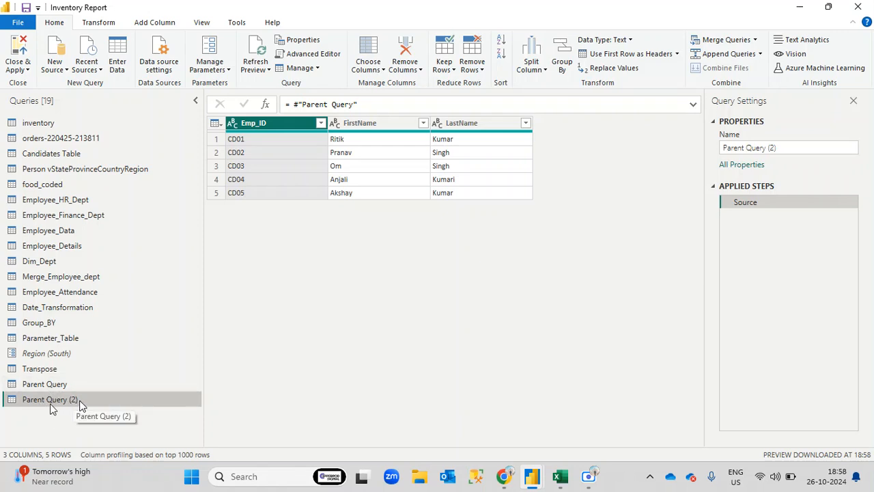
click(783, 148)
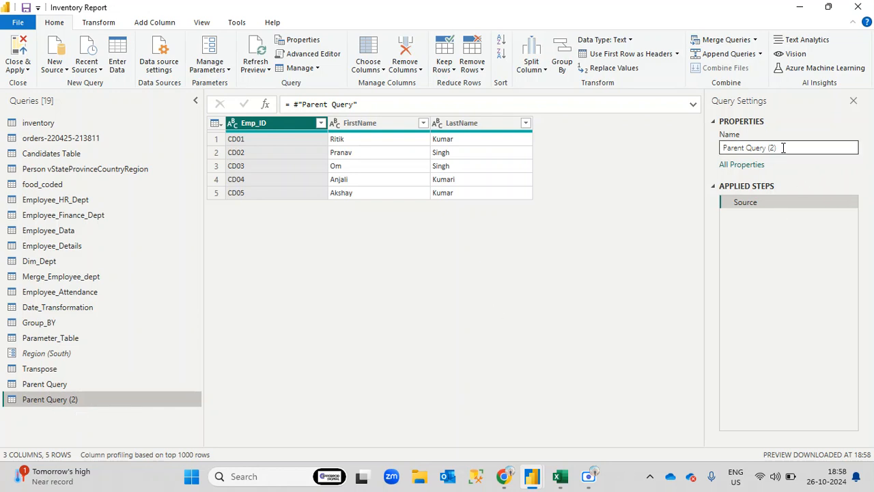
drag(777, 148, 769, 149)
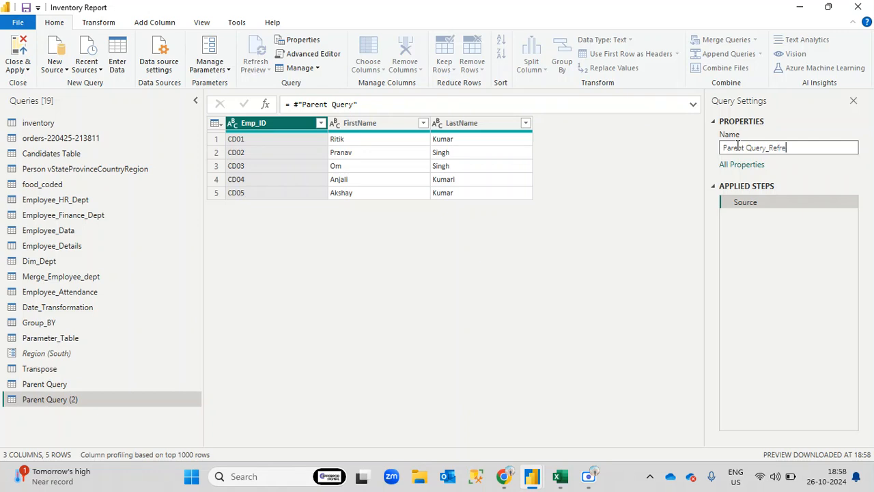
key(Return)
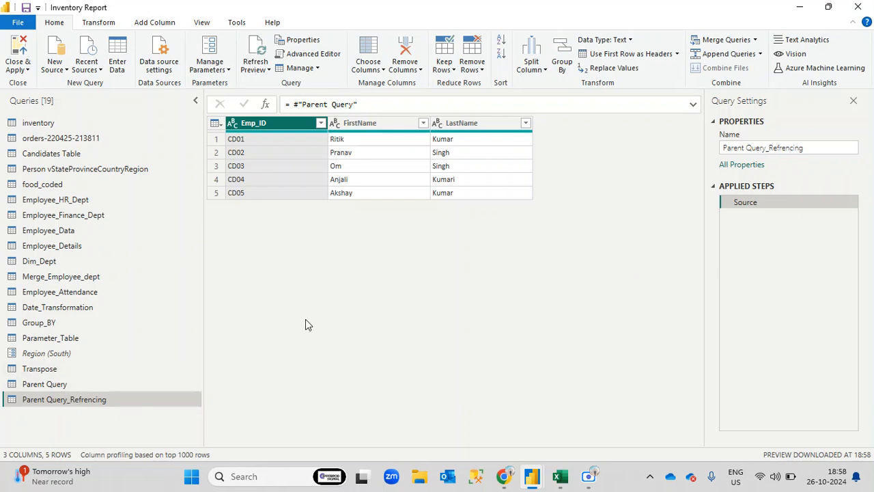
- Remove the Emp_ID column from Parent Query and check its remaining FirstName and LastName columns
click(65, 385)
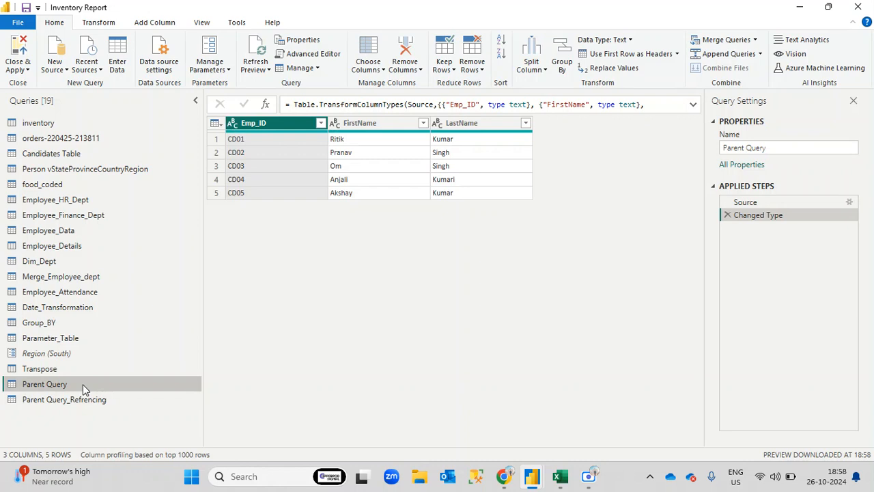
right_click(285, 123)
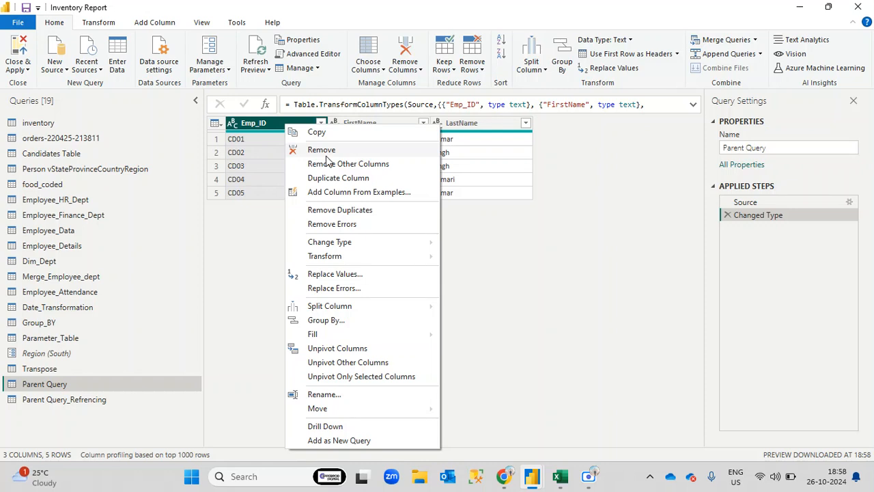
click(325, 152)
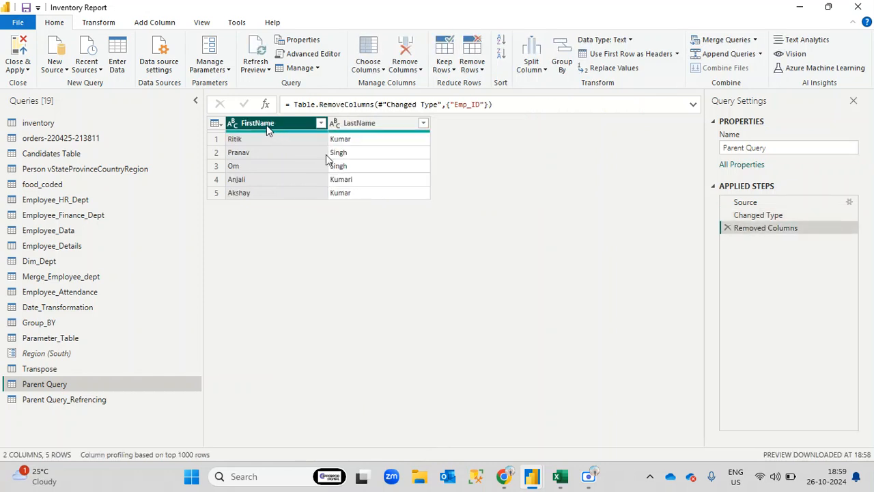
click(355, 125)
click(301, 125)
click(367, 125)
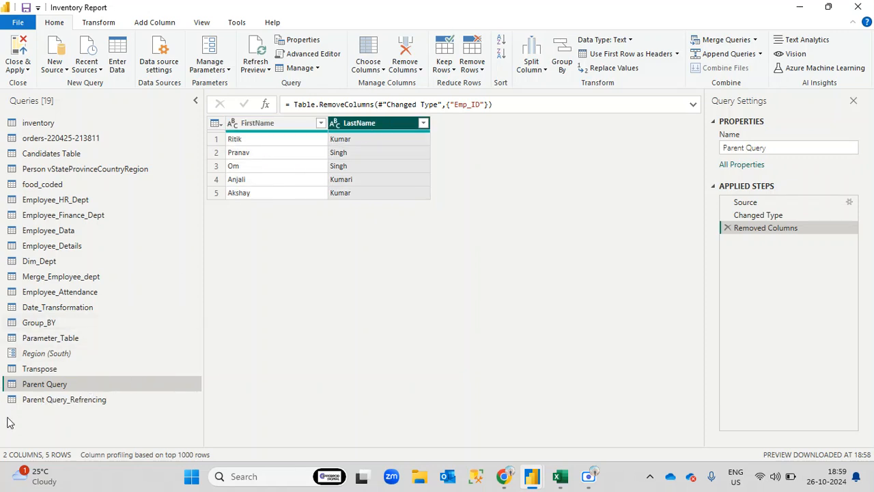
- Compare the columns of Parent Query_Refrencing with those of Parent Query to see how the reference follows its parent
click(67, 403)
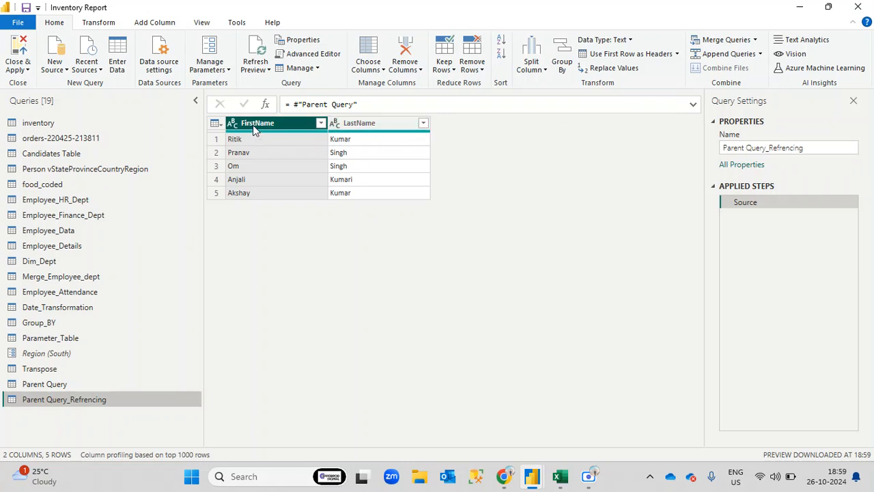
click(59, 384)
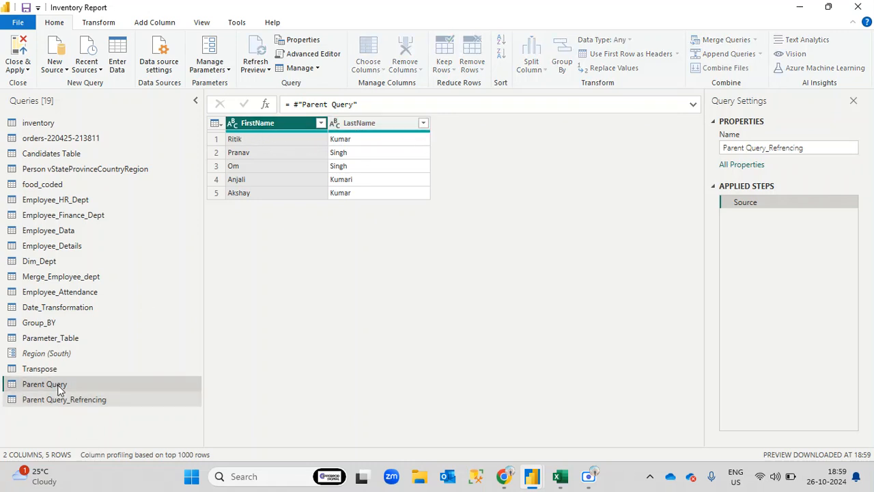
click(94, 401)
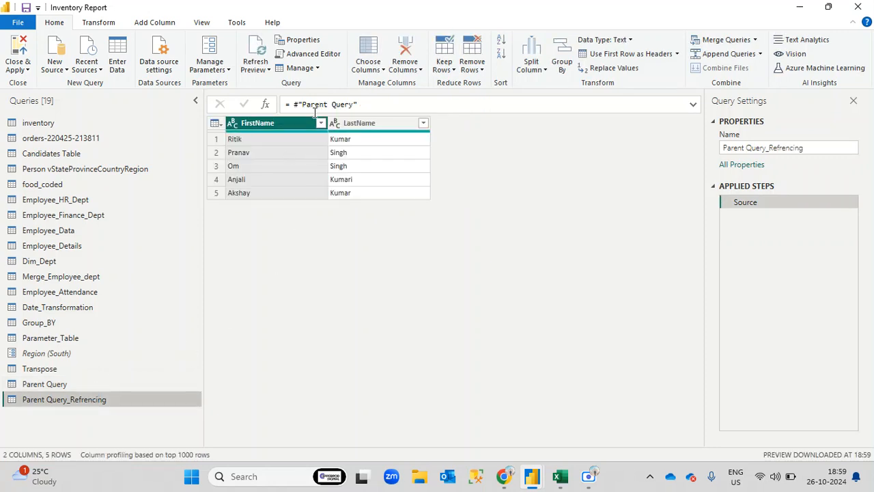
click(362, 126)
click(311, 125)
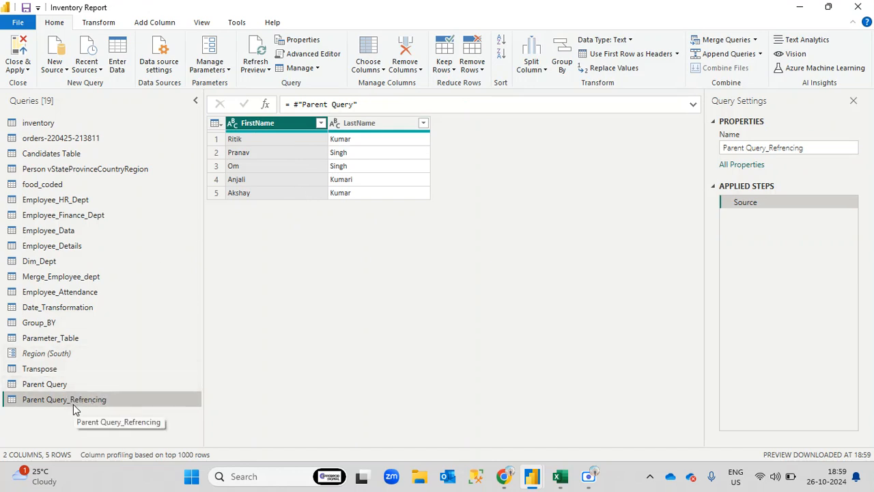
click(41, 385)
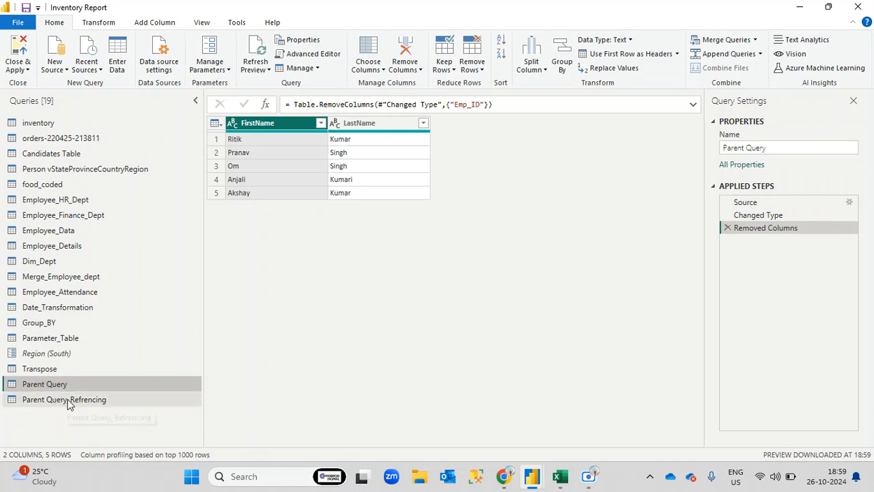
click(63, 399)
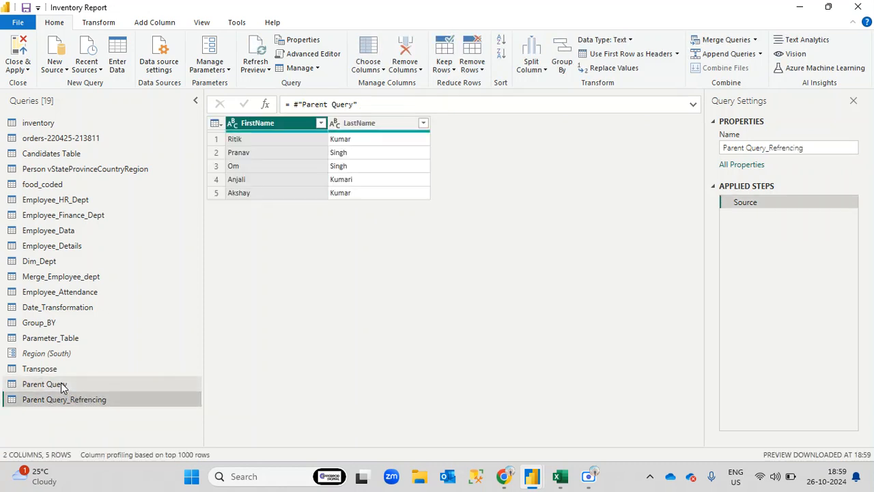
- Delete the Removed Columns step from Parent Query to restore Emp_ID, and check the table's columns
click(62, 386)
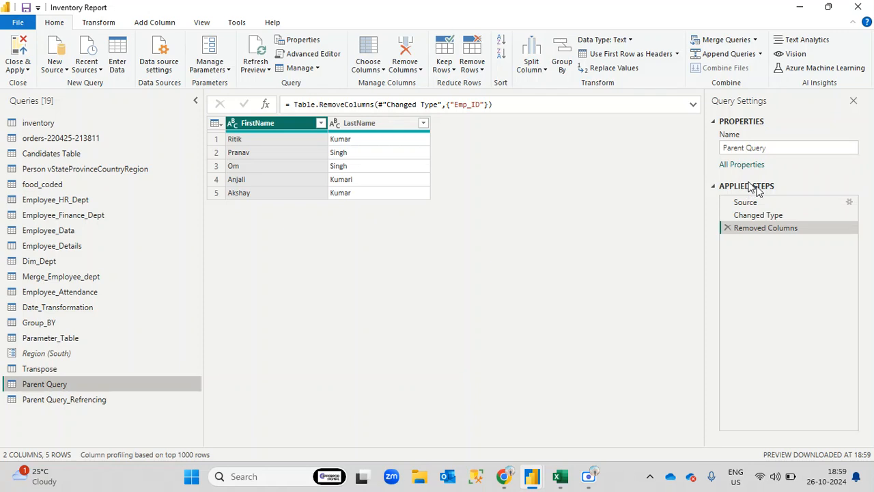
click(728, 228)
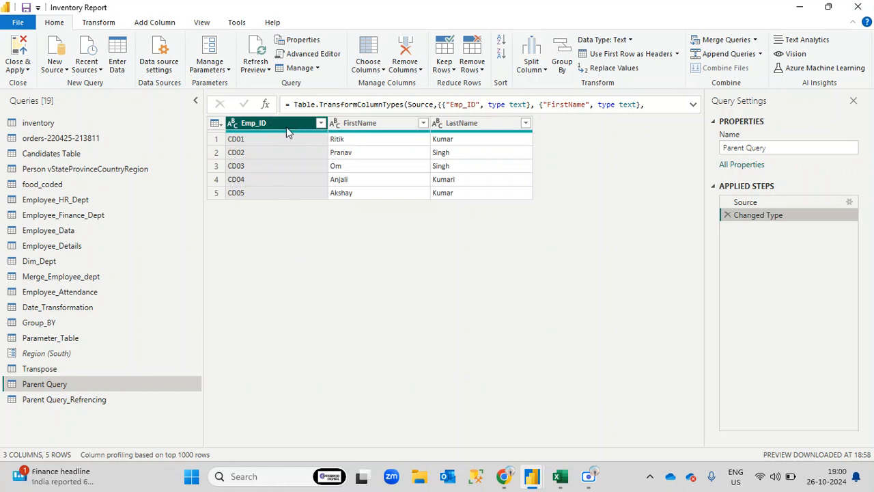
click(380, 126)
click(499, 128)
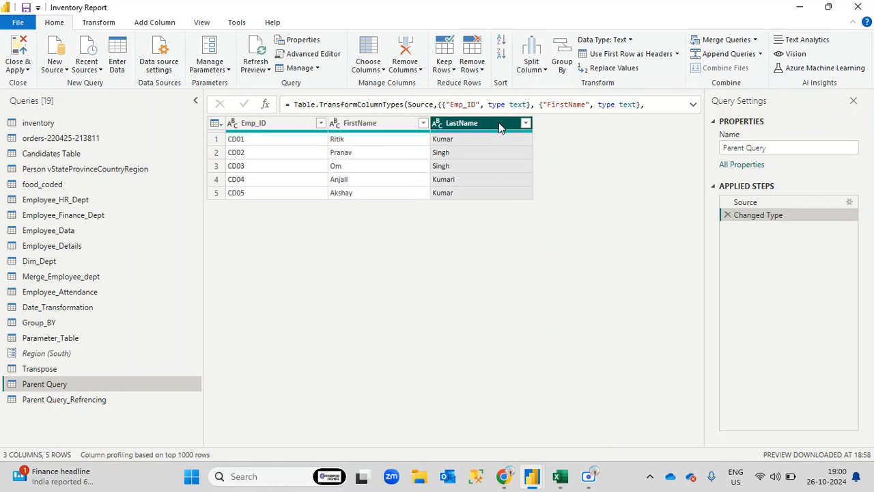
- Check the columns of Parent Query_Refrencing against Parent Query after restoring Emp_ID
click(67, 401)
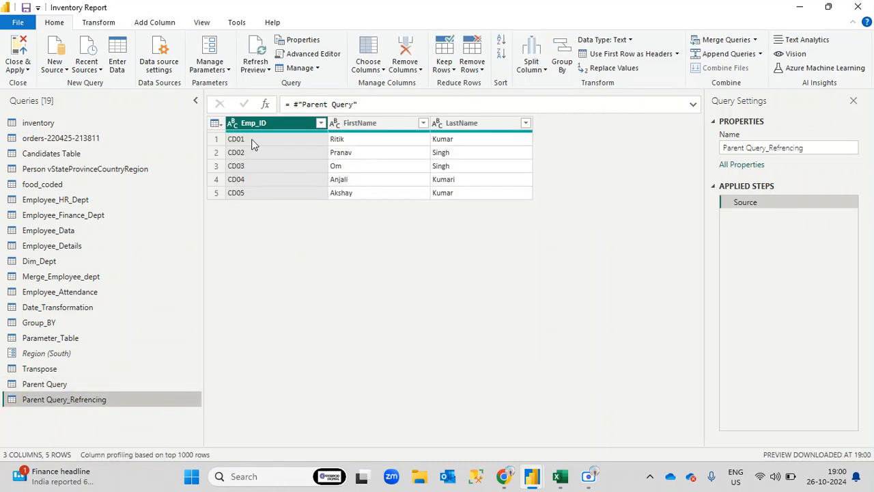
click(360, 123)
click(475, 123)
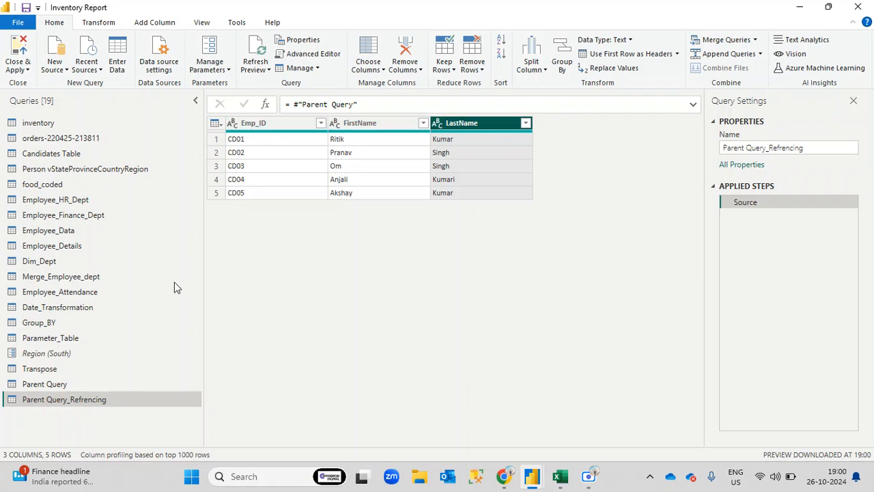
click(67, 386)
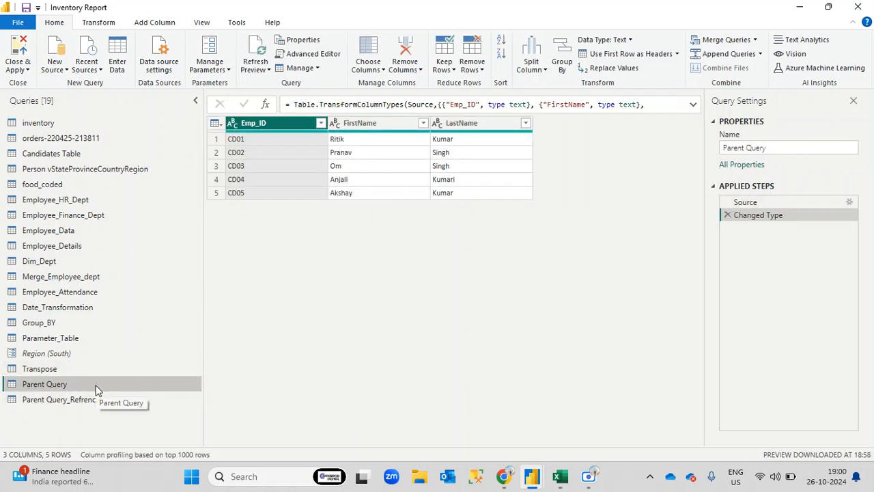
click(79, 401)
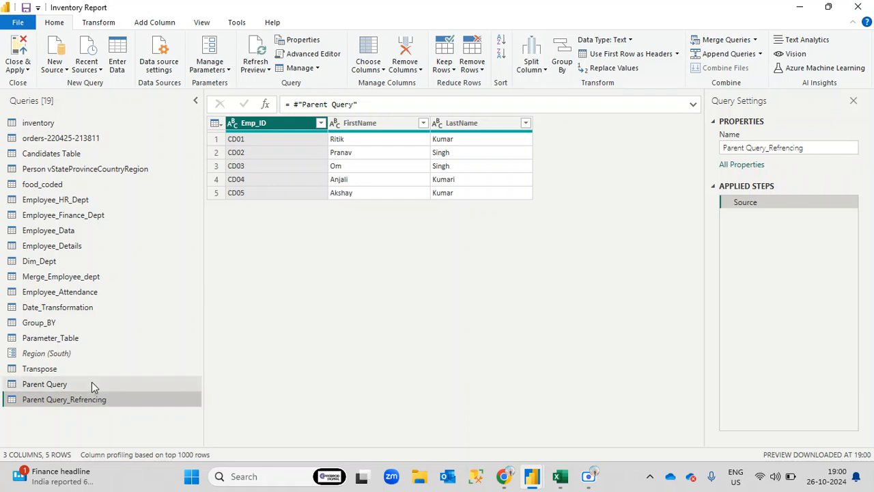
- Duplicate Parent Query and rename the copy Parent Query_Duplicating
click(92, 383)
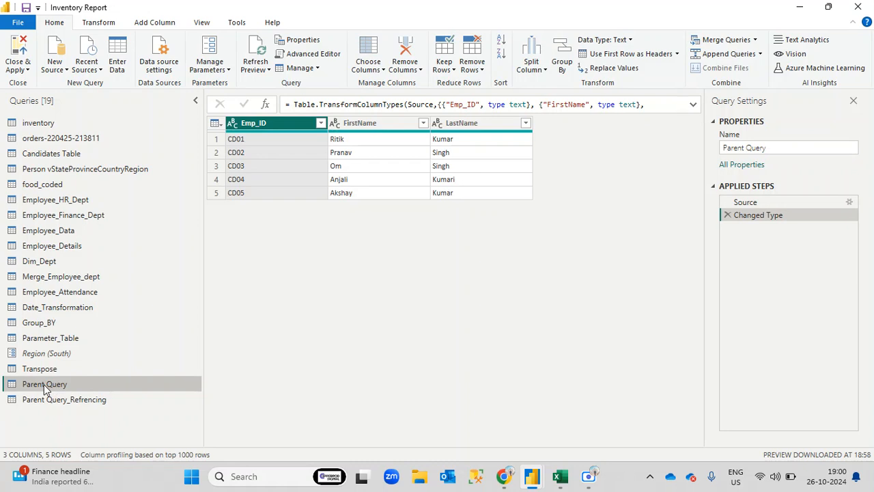
right_click(83, 387)
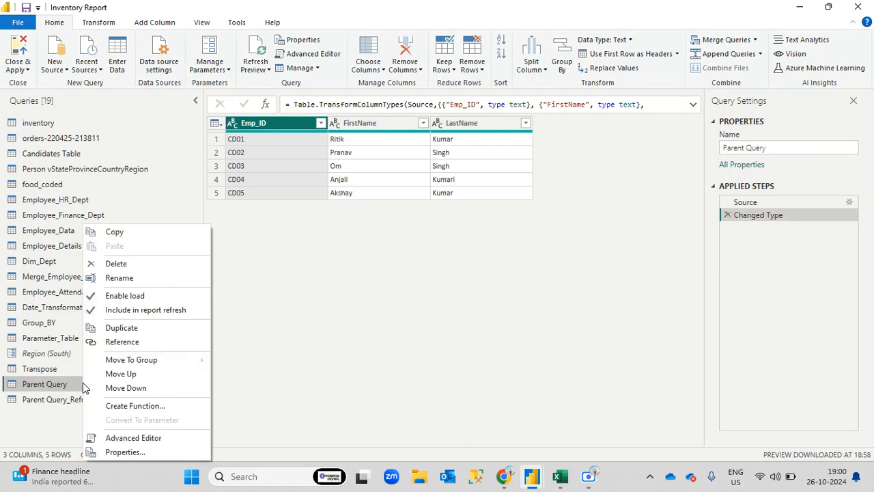
click(133, 332)
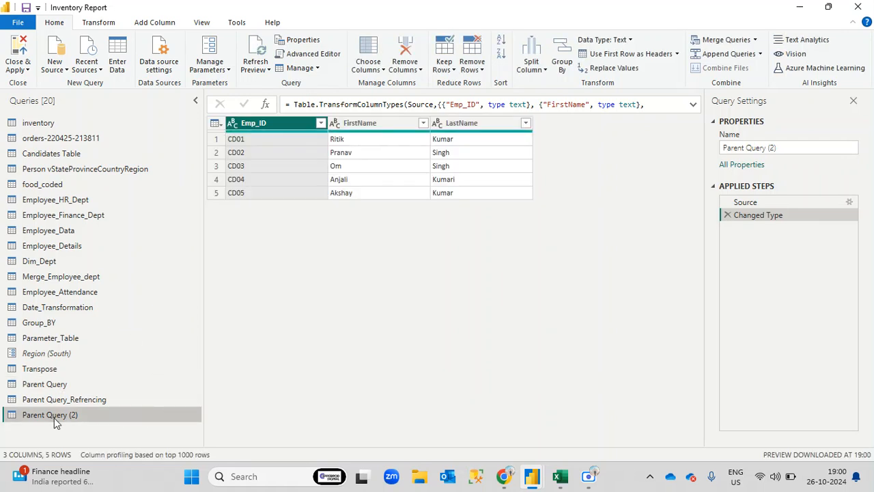
click(790, 148)
drag(777, 148, 768, 148)
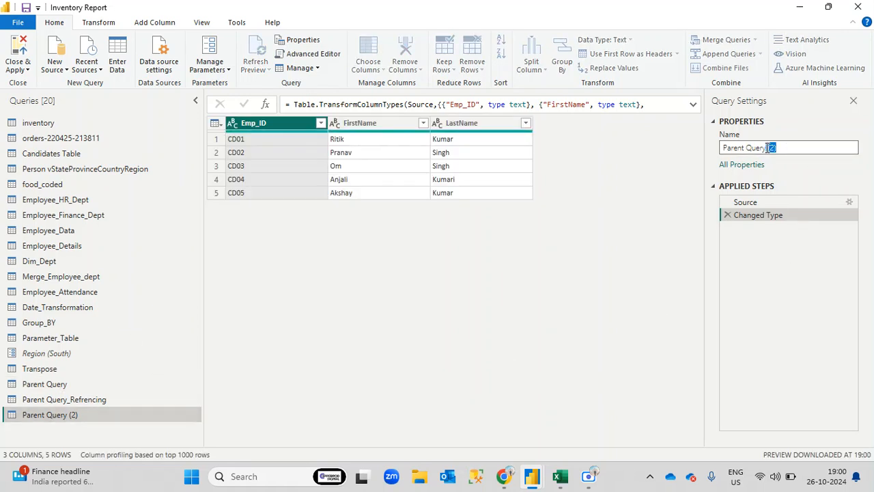
key(BackSpace)
key(Return)
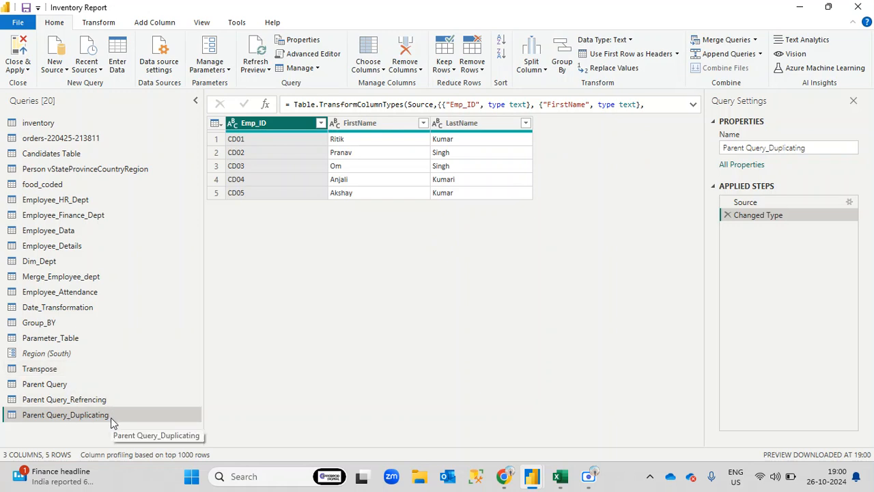
- Compare Parent Query with its duplicate, and remove the Emp_ID column from Parent Query
click(52, 384)
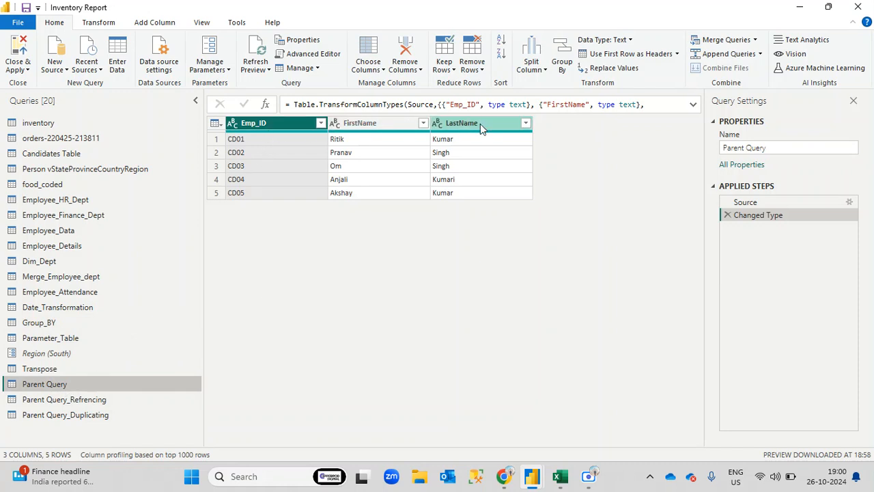
click(97, 417)
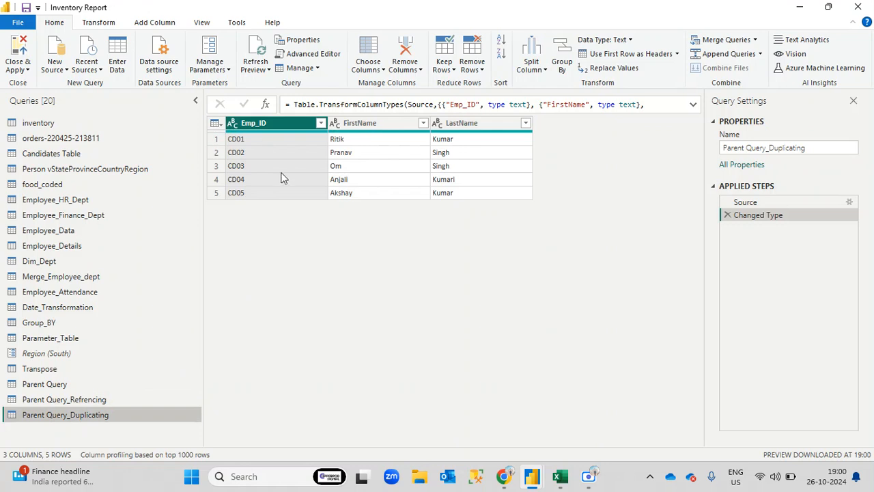
click(70, 386)
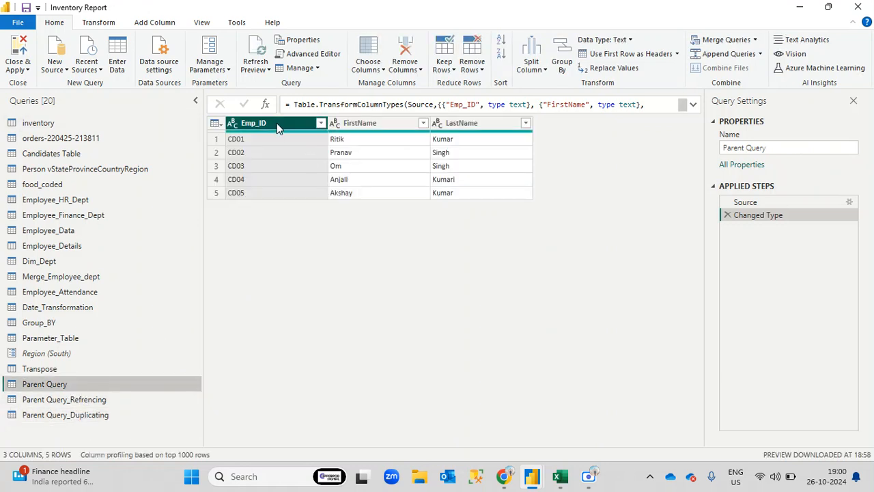
right_click(276, 124)
click(315, 153)
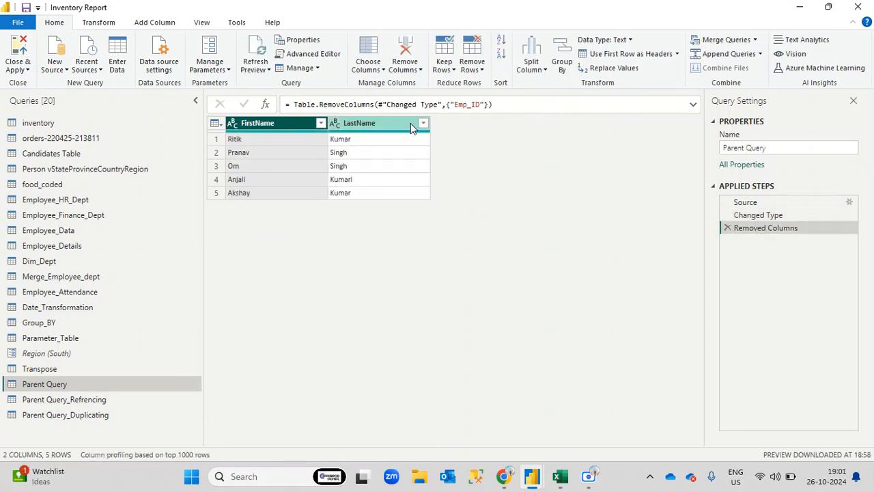
- Compare the columns of Parent Query_Duplicating and Parent Query_Refrencing with the changed Parent Query
click(109, 417)
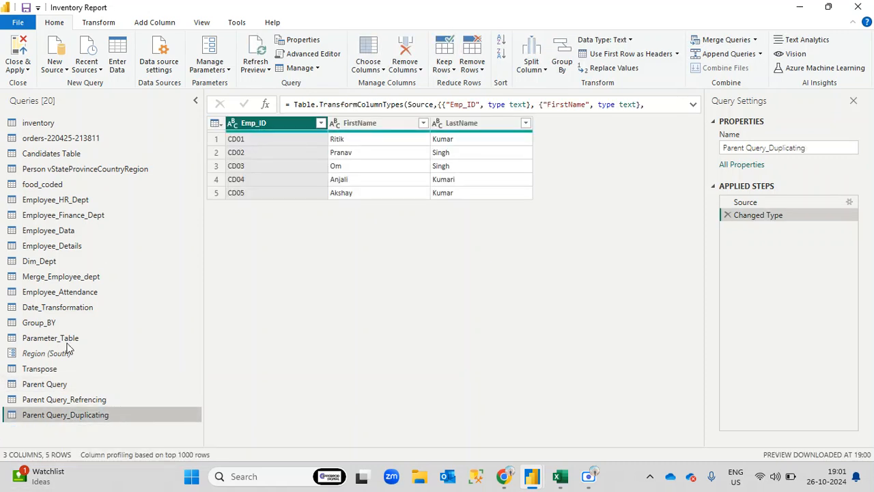
click(62, 384)
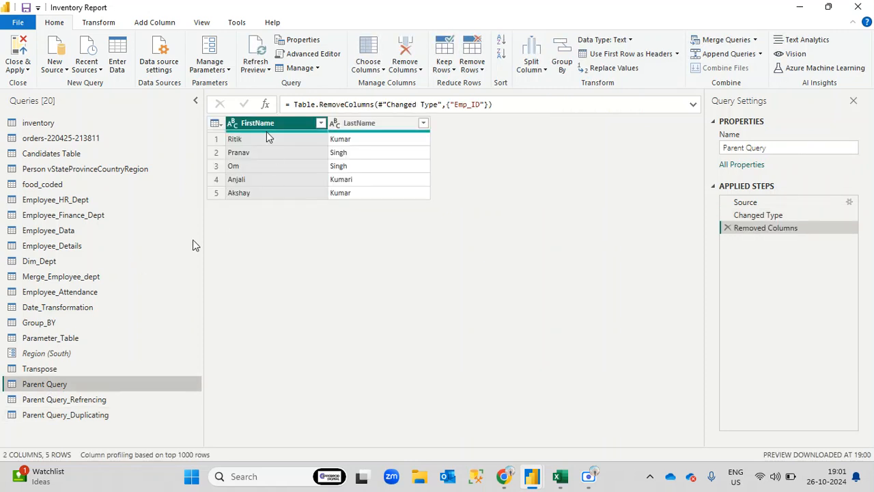
click(99, 415)
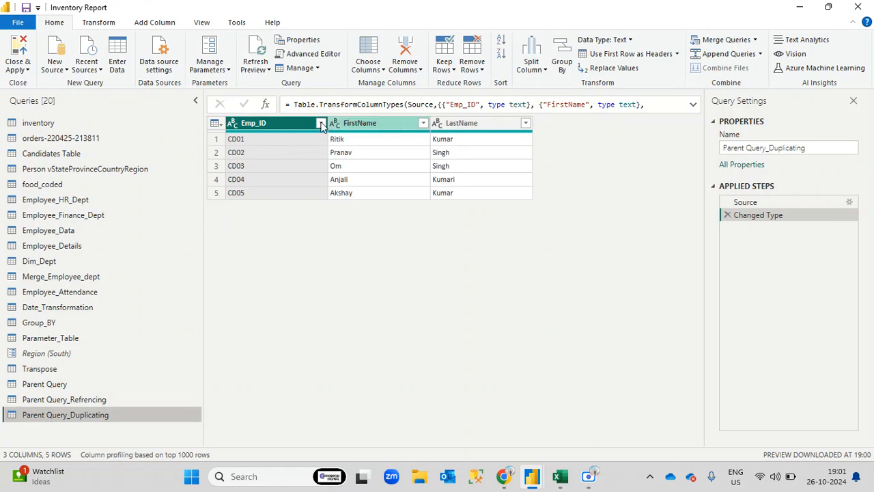
click(66, 386)
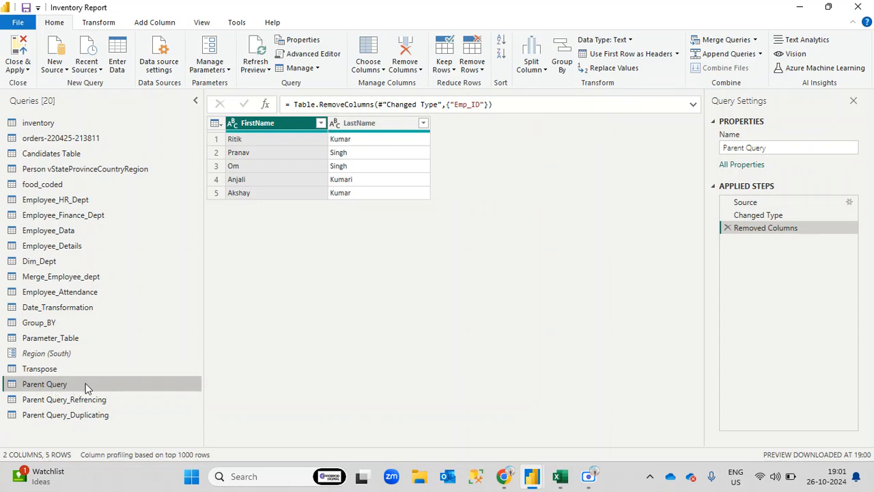
click(87, 414)
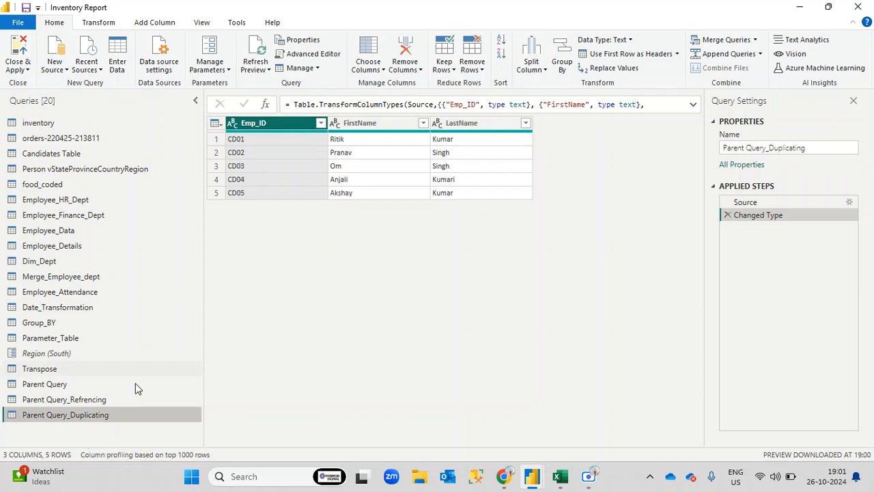
click(103, 401)
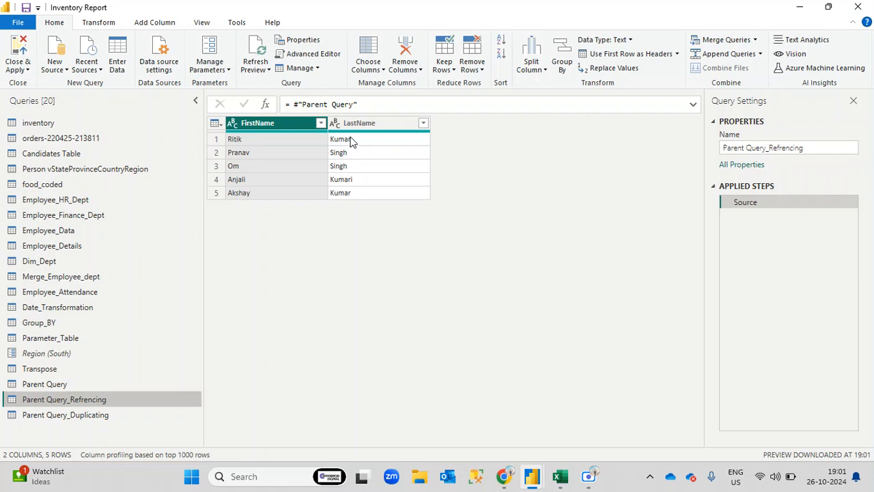
- Examine the Emp_ID column name in the Table.RemoveColumns formula of Parent Query
click(55, 386)
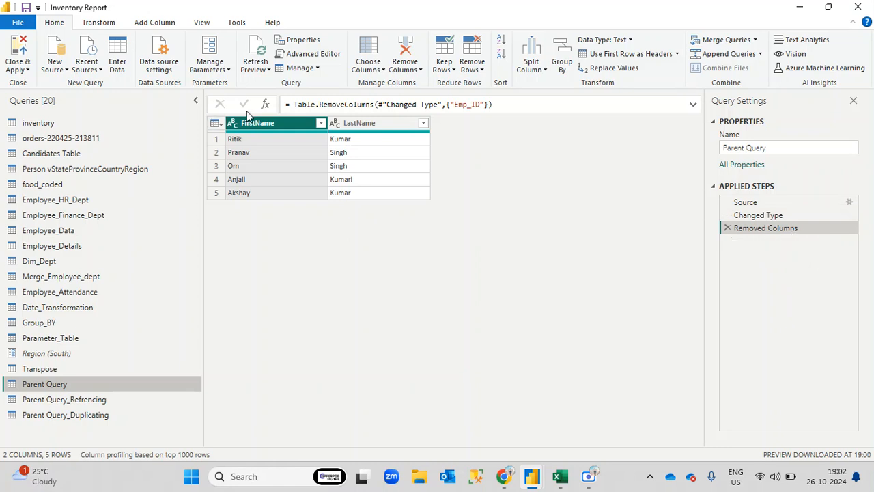
double_click(470, 107)
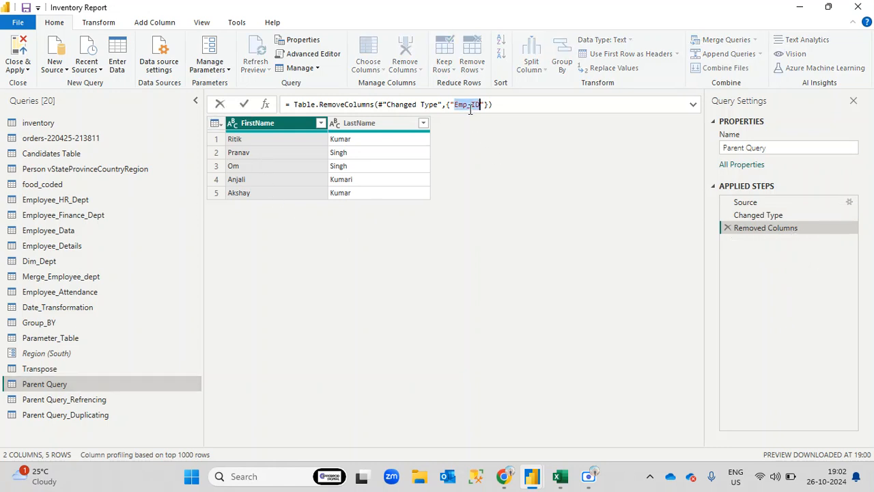
click(477, 266)
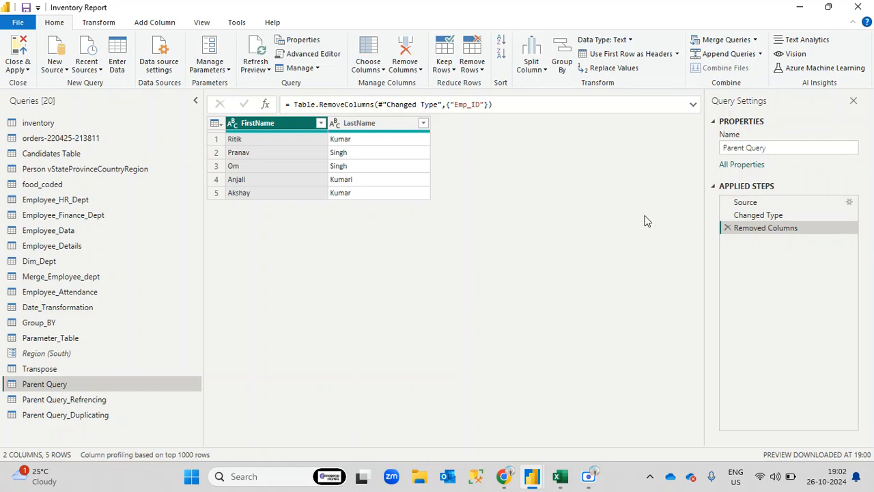
- Compare the applied steps of Parent Query_Refrencing with those of Parent Query, including the source table and the Removed Columns step
click(69, 404)
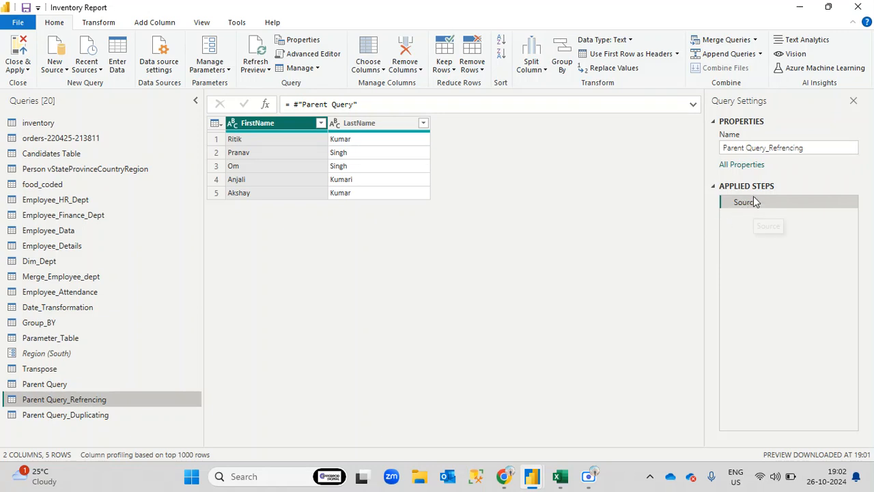
click(58, 384)
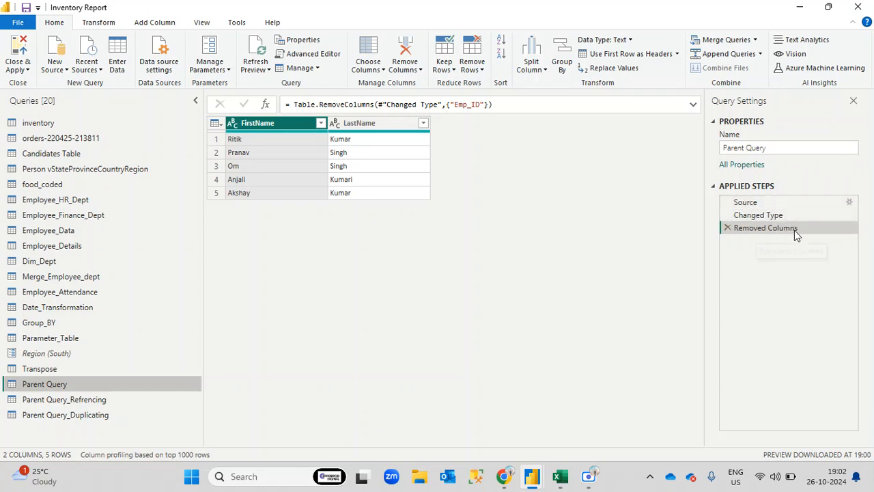
click(68, 399)
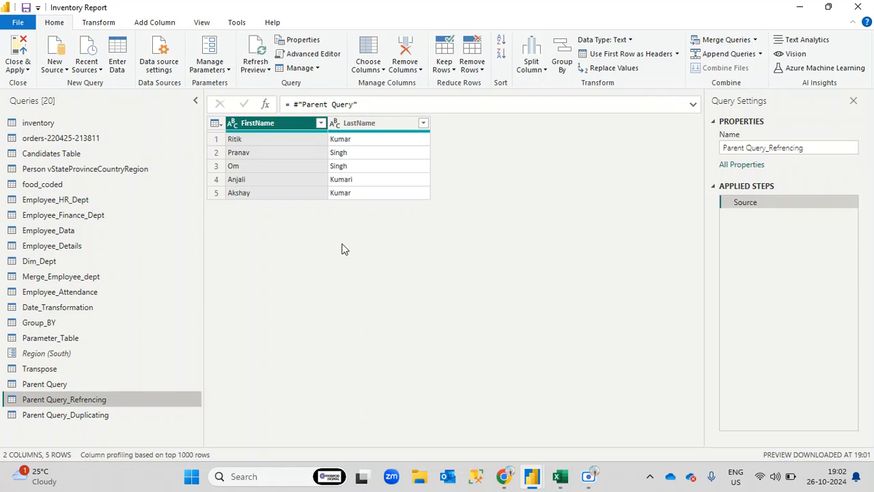
click(81, 383)
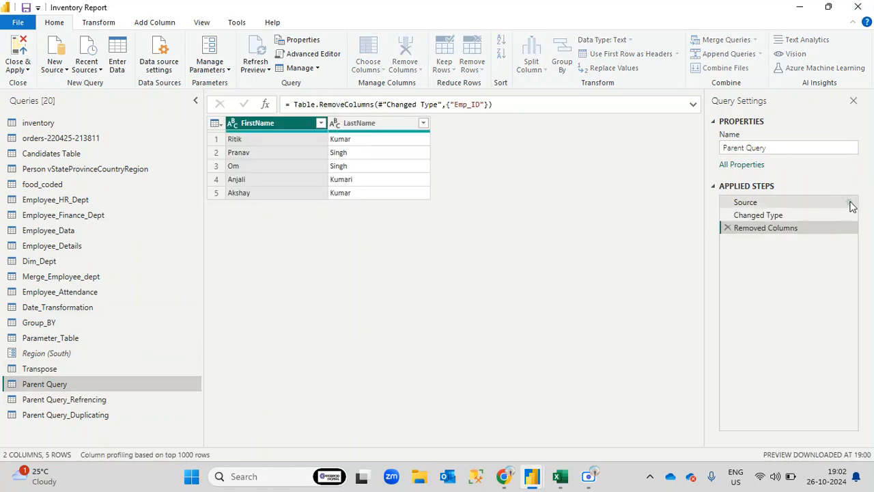
click(849, 203)
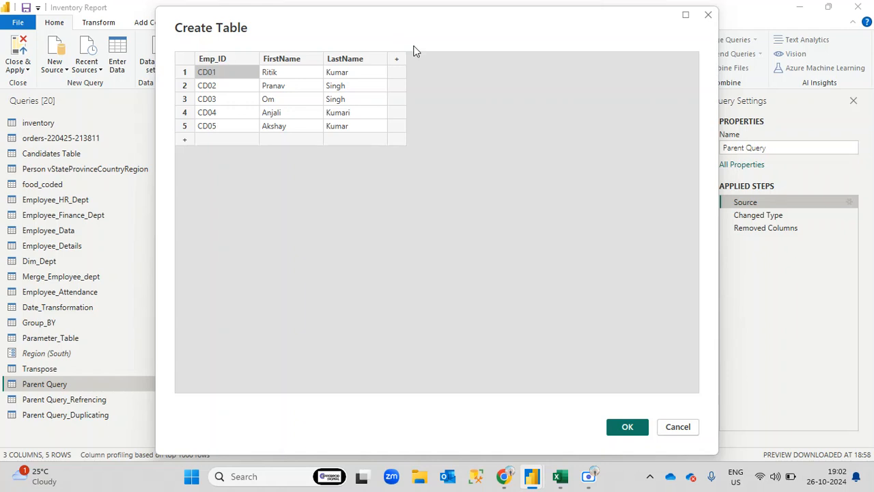
click(621, 426)
click(776, 230)
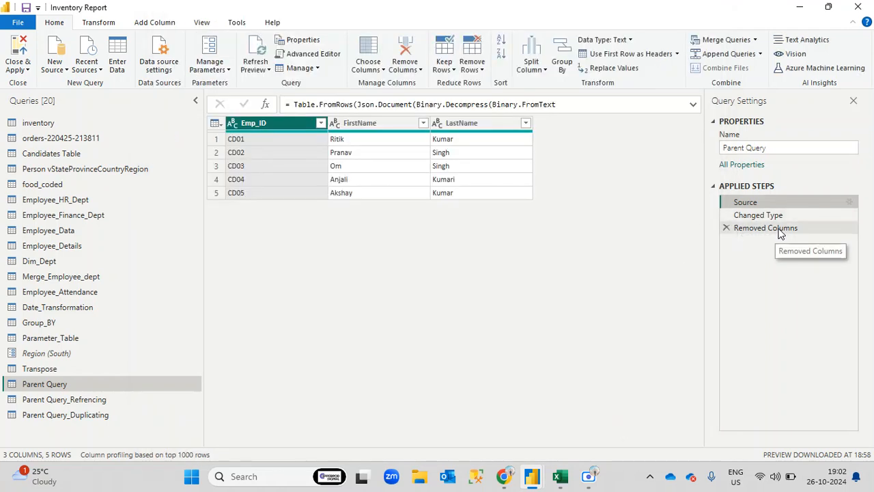
- Examine the source formula of Parent Query_Refrencing and its reference to Parent Query
click(90, 401)
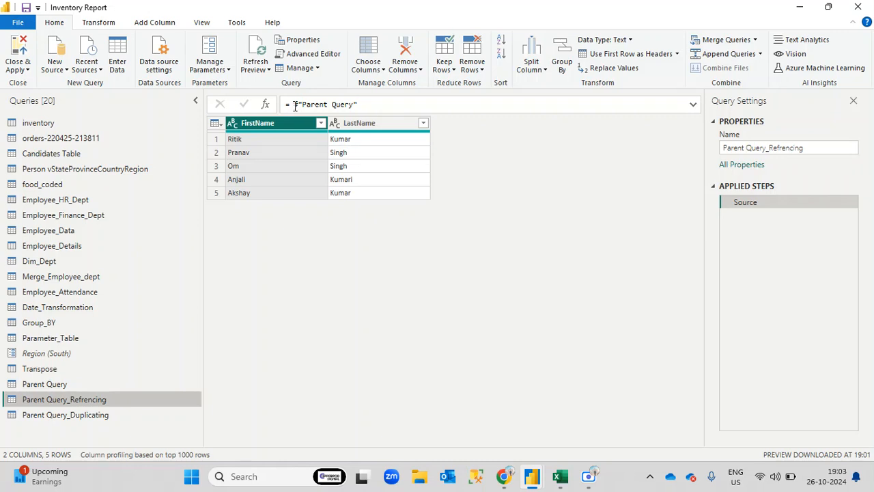
drag(384, 107, 286, 106)
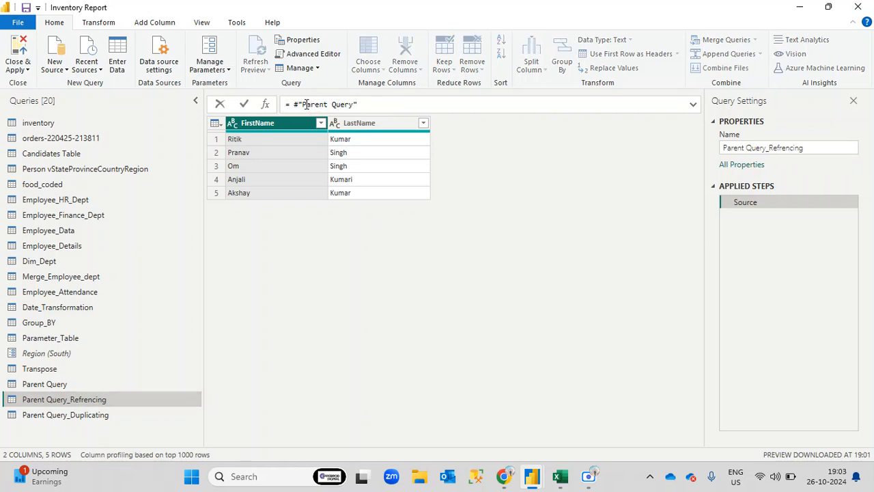
drag(306, 104, 351, 104)
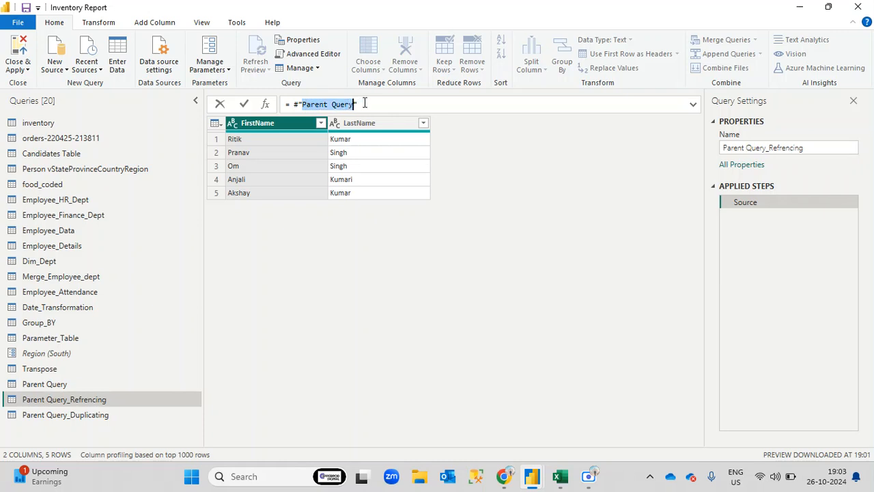
click(365, 103)
drag(375, 103, 279, 103)
- Check Parent Query and its reference against Parent Query_Duplicating, and inspect the duplicate's source table and Changed Type step
click(46, 384)
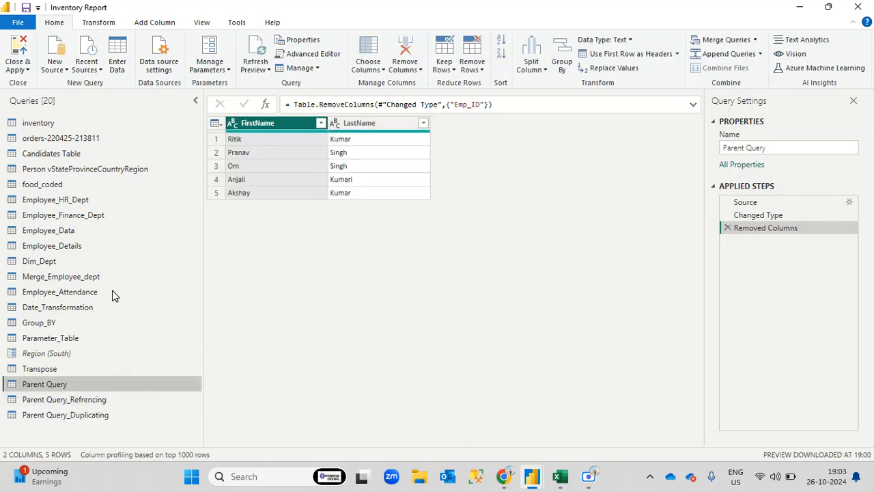
click(80, 403)
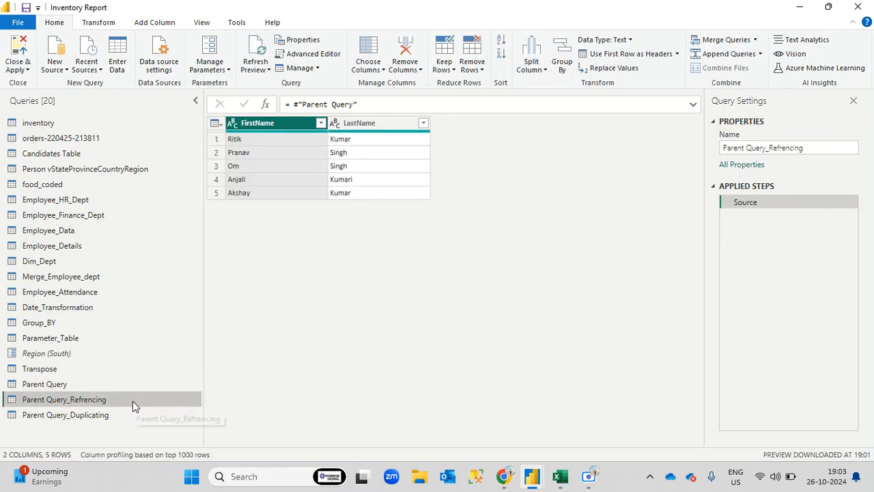
click(77, 418)
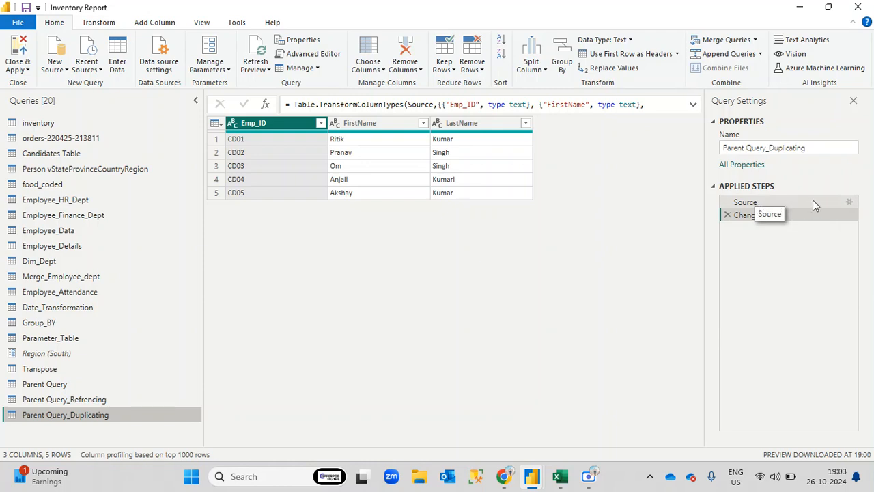
click(849, 203)
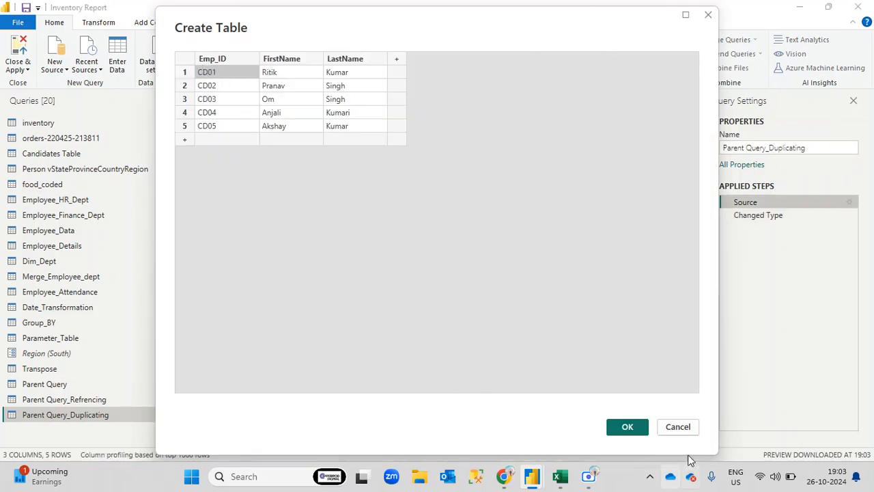
click(685, 429)
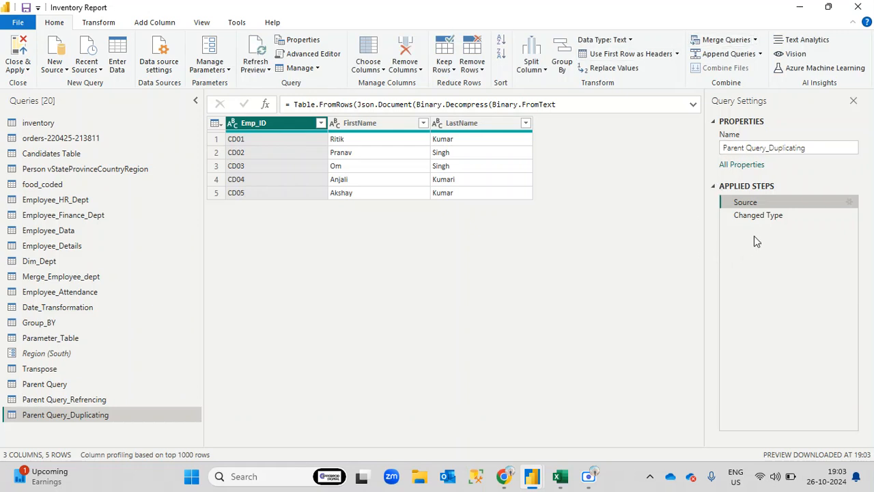
click(782, 216)
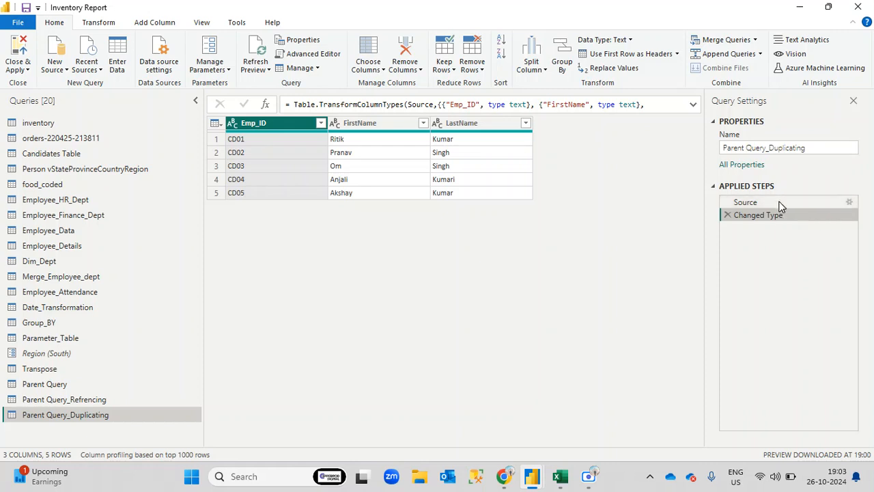
- Delete the Removed Columns step from Parent Query, and compare the resulting columns in Parent Query_Duplicating and Parent Query_Refrencing
click(78, 385)
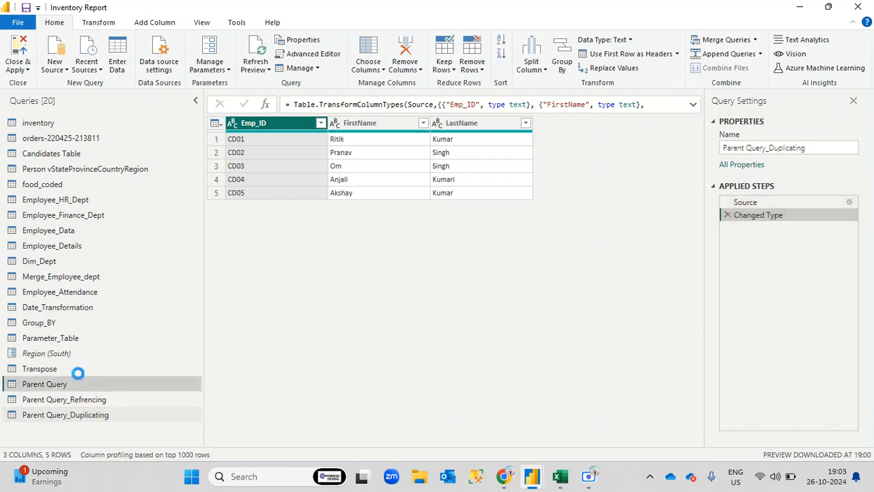
click(726, 226)
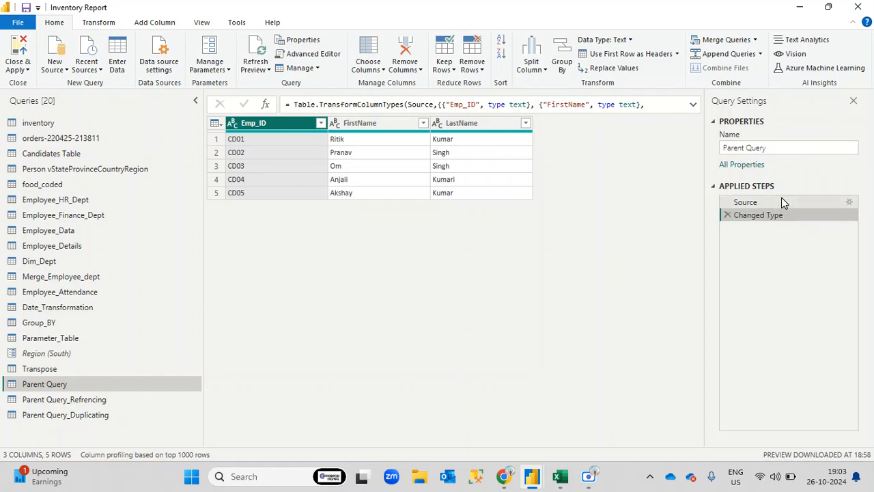
click(109, 417)
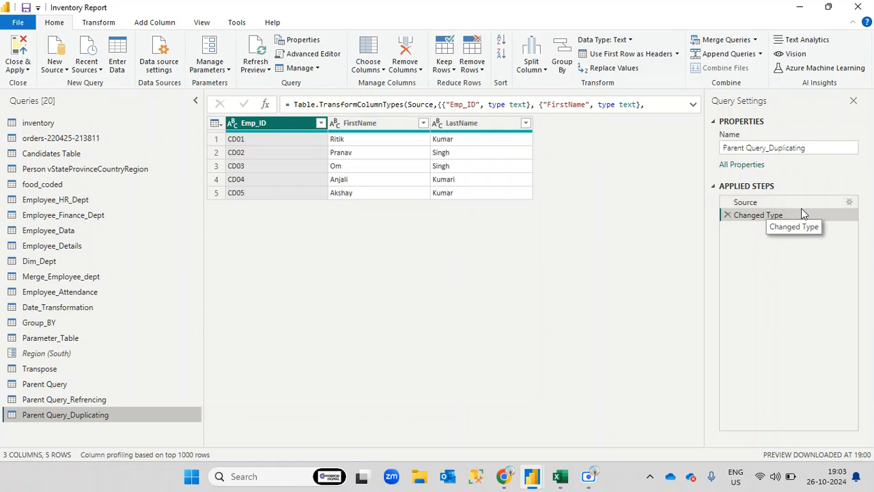
click(850, 203)
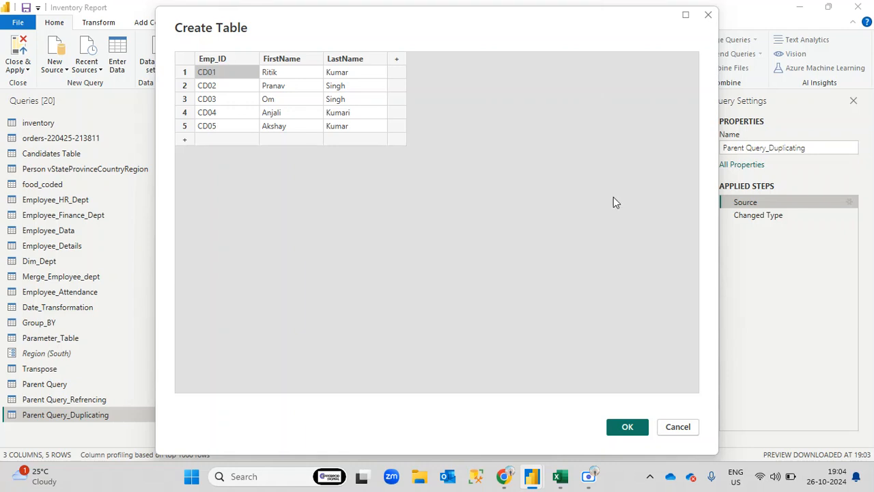
click(692, 426)
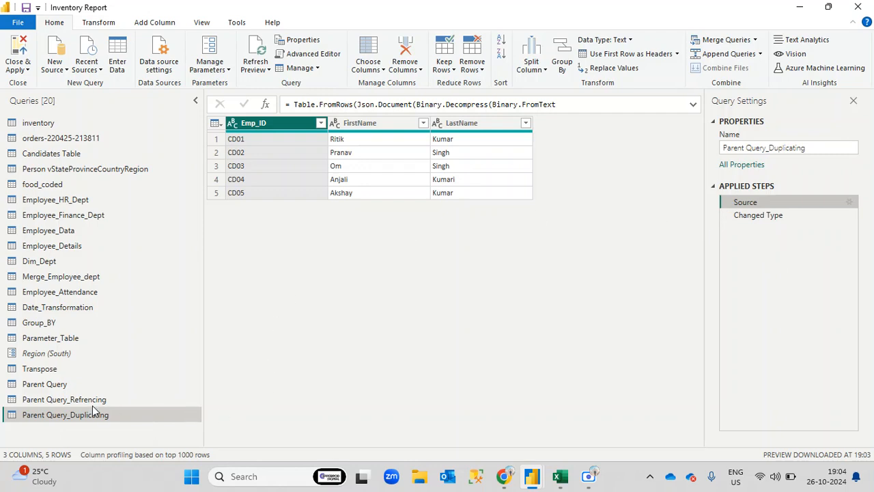
drag(80, 401, 81, 401)
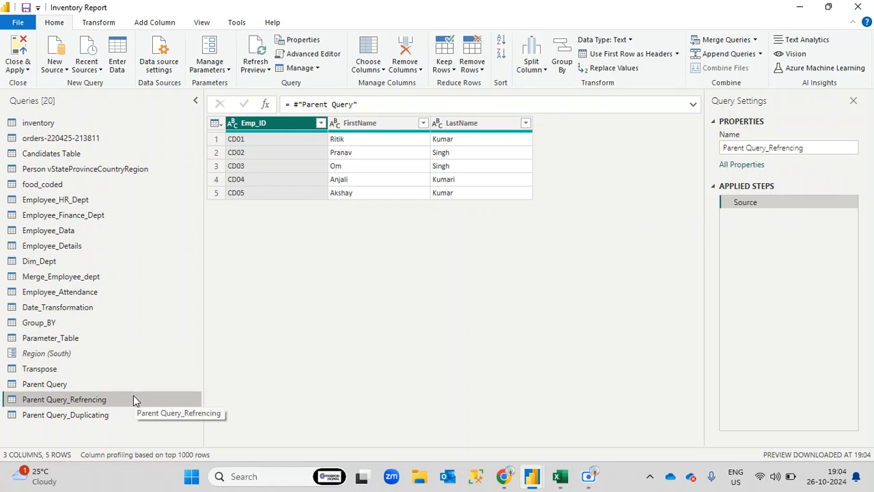
click(96, 416)
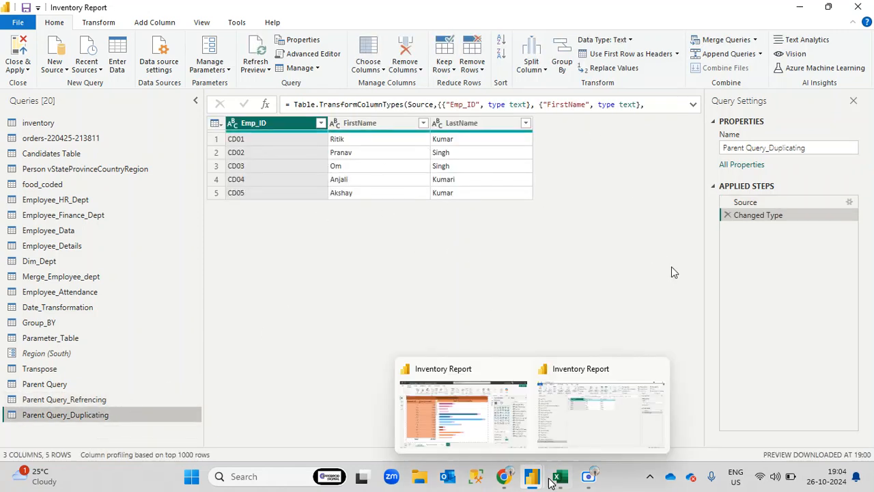
click(417, 422)
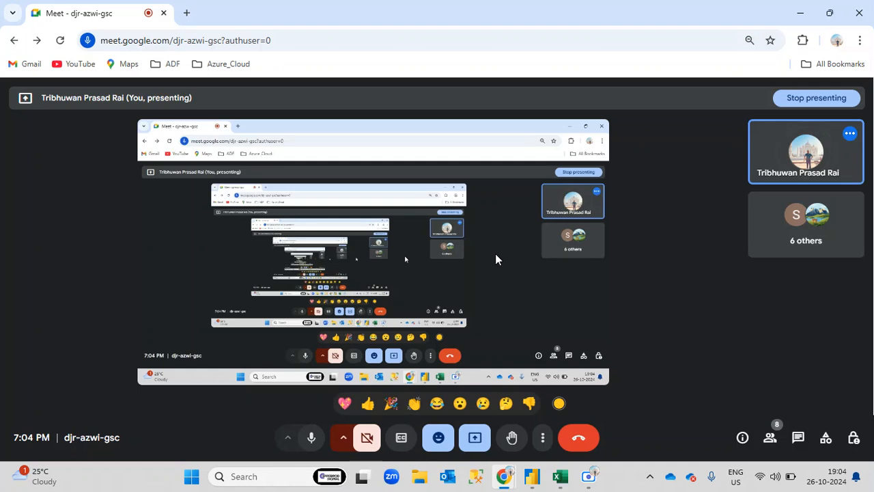
click(367, 403)
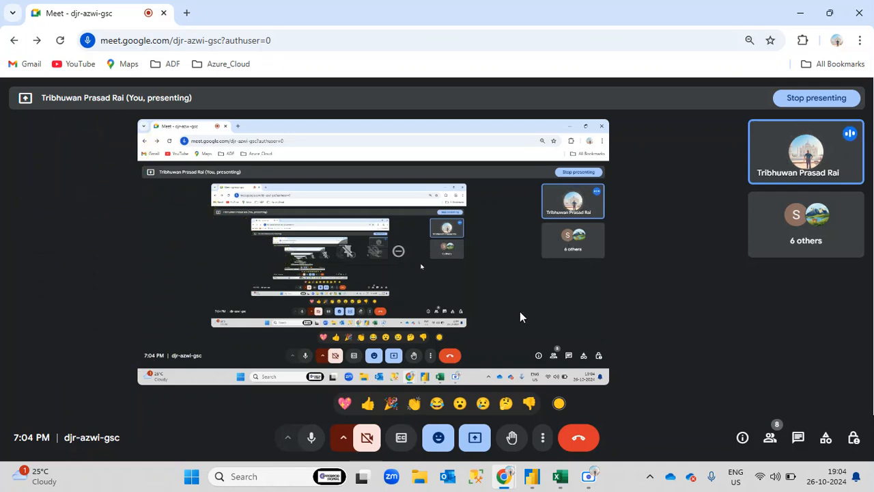
- Switch to the Data_Analytics_Batch_08 workbook in Excel and review the Transpose, Duplicating Query vs Referencing Query and Advance Editor topic headings
click(559, 478)
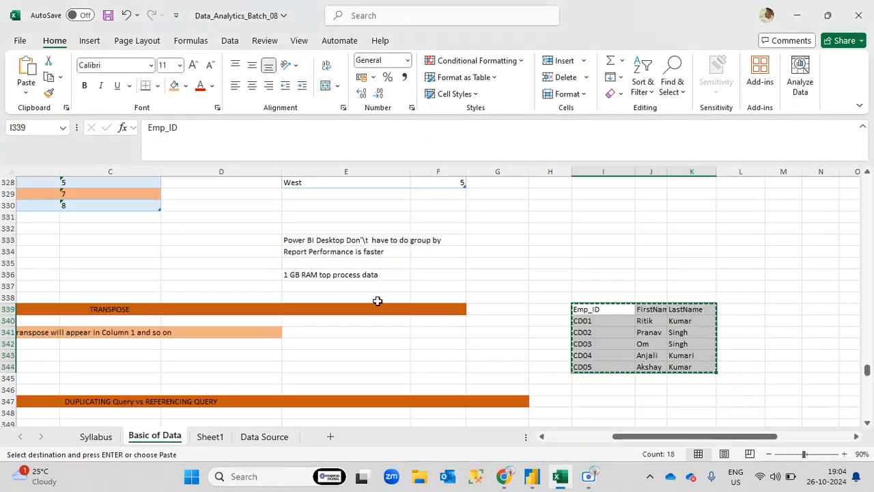
scroll(320, 282, down, 2)
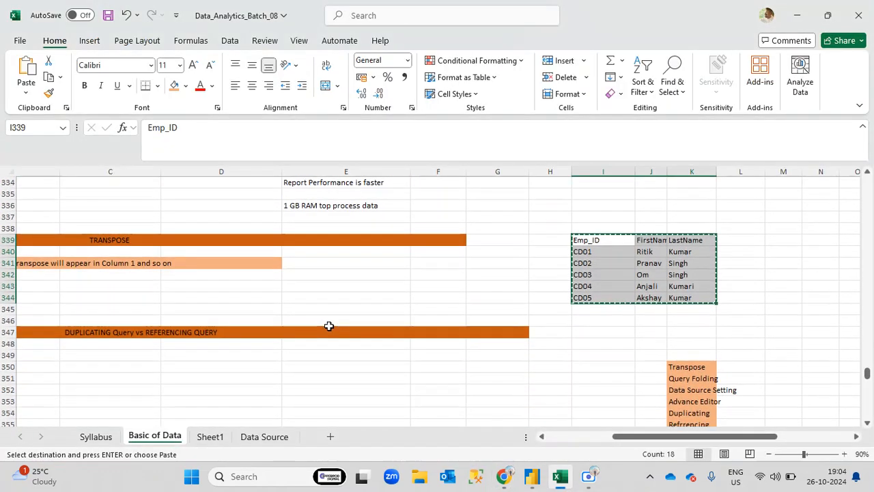
click(129, 240)
drag(660, 436, 618, 436)
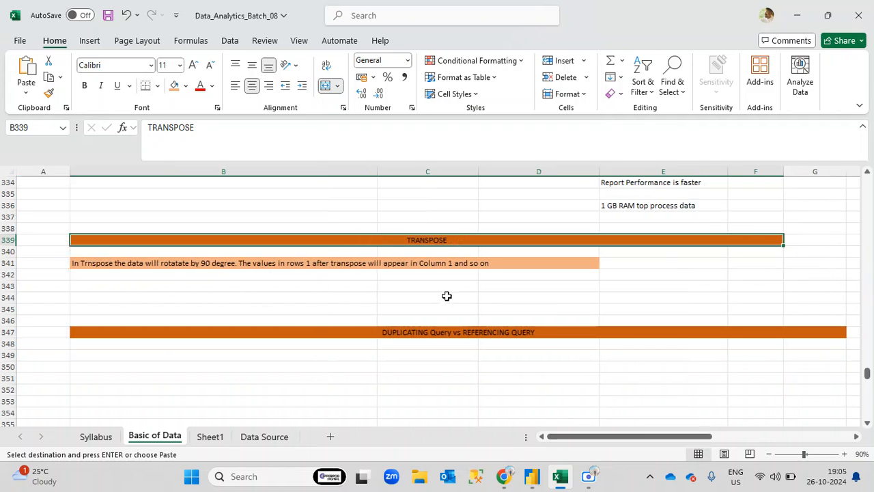
scroll(447, 295, down, 2)
click(239, 264)
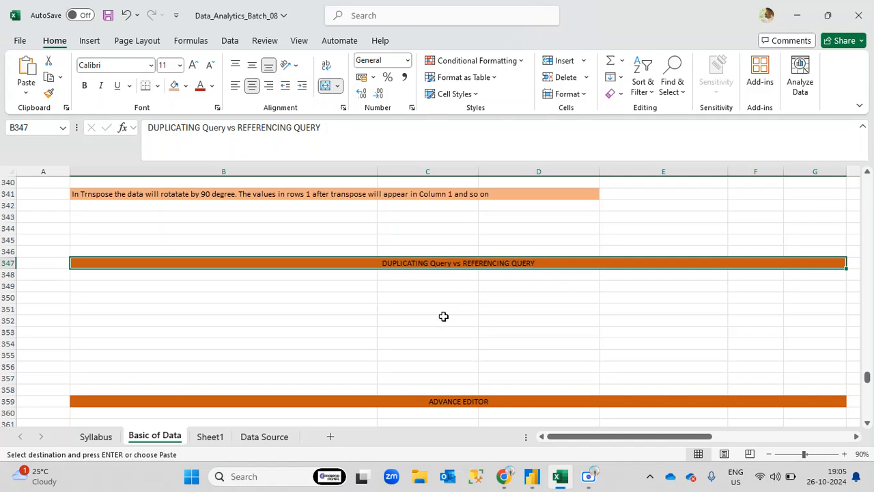
scroll(444, 315, down, 3)
click(416, 297)
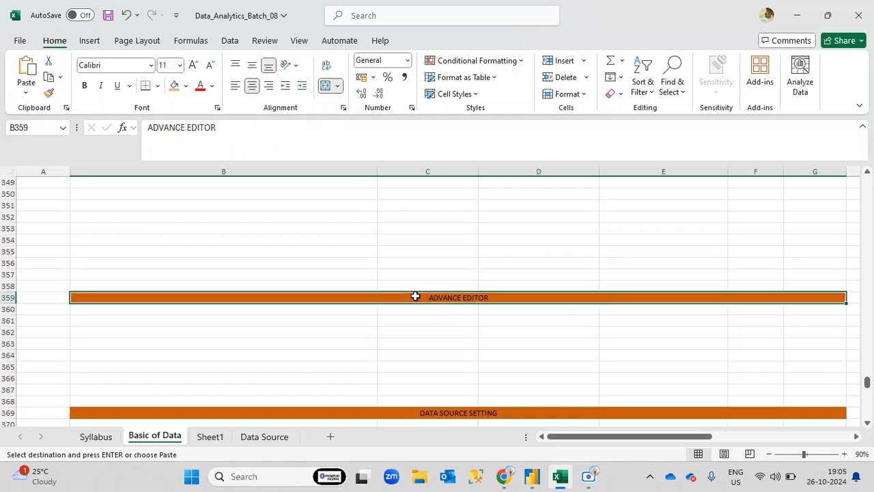
scroll(444, 304, down, 1)
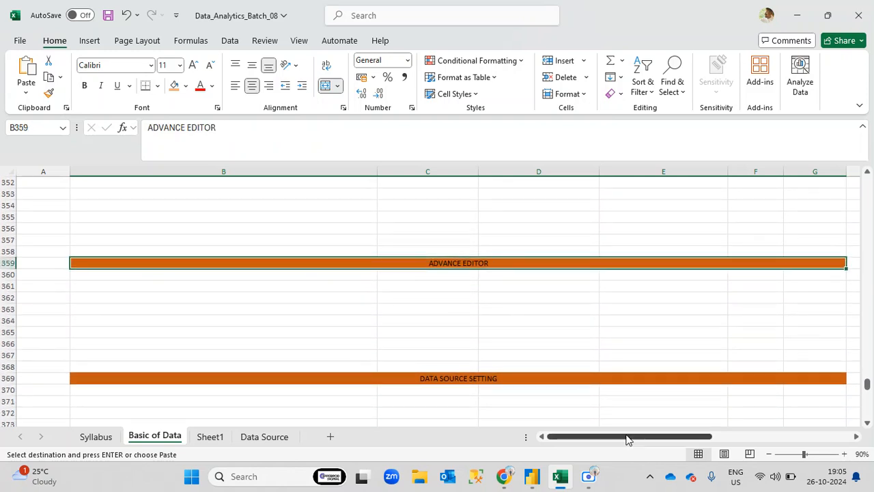
mouse_move(629, 437)
mouse_down()
mouse_move(643, 436)
mouse_move(620, 430)
mouse_up()
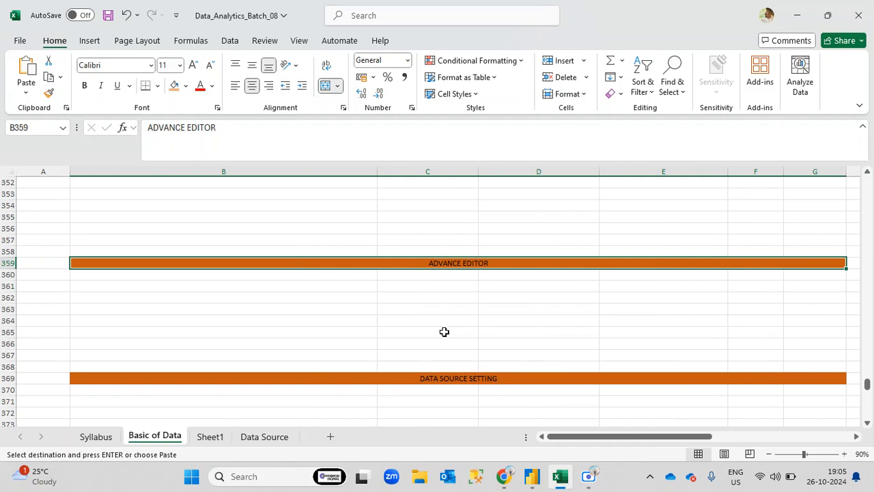
- Switch back to the Power Query Editor of Inventory Report and display Parent Query
mouse_move(532, 483)
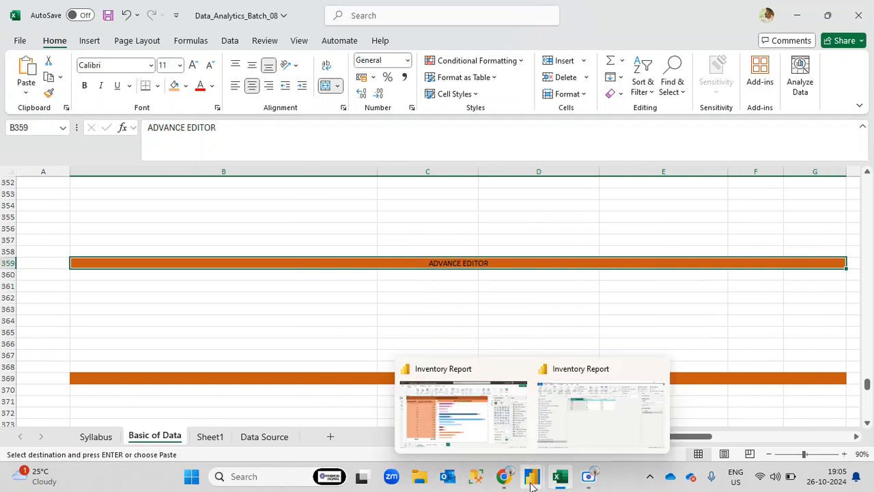
click(586, 411)
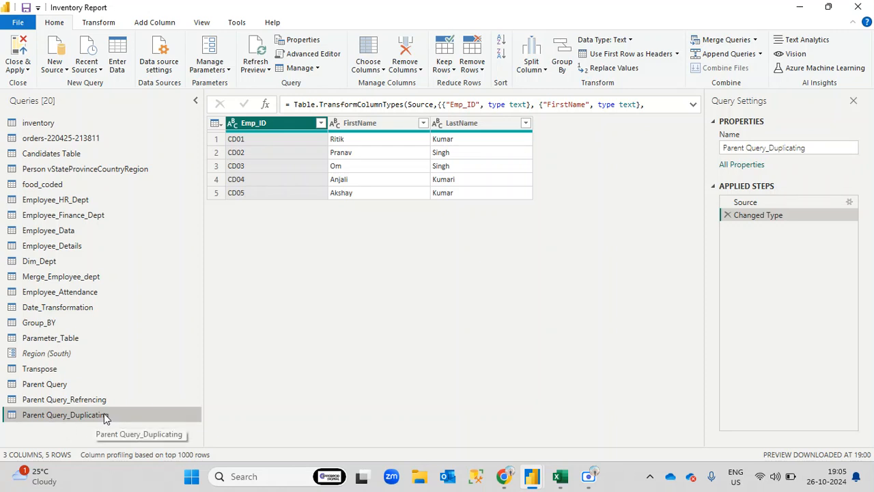
click(56, 384)
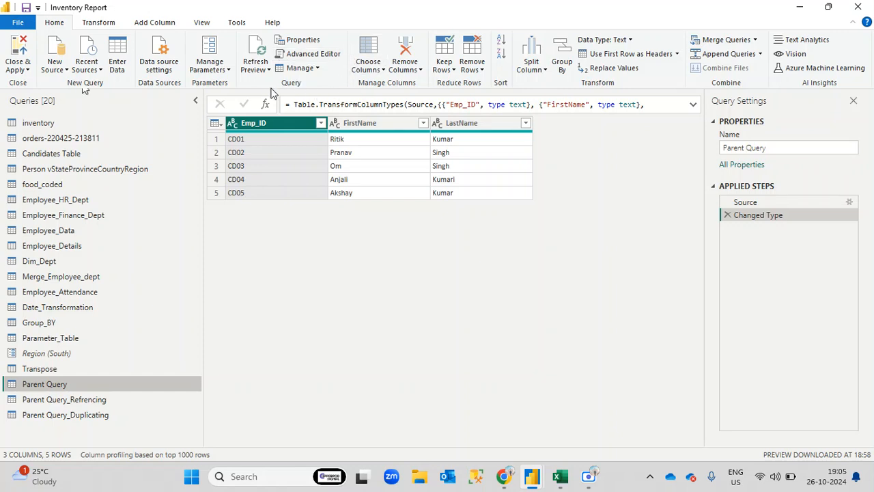
- Examine the full M code of Parent Query in the Advanced Editor and close it without making changes
click(313, 55)
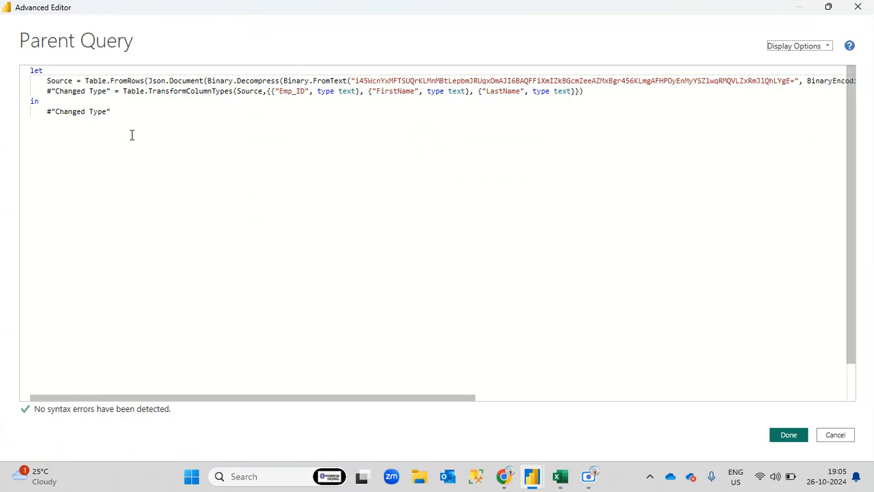
drag(125, 111, 23, 79)
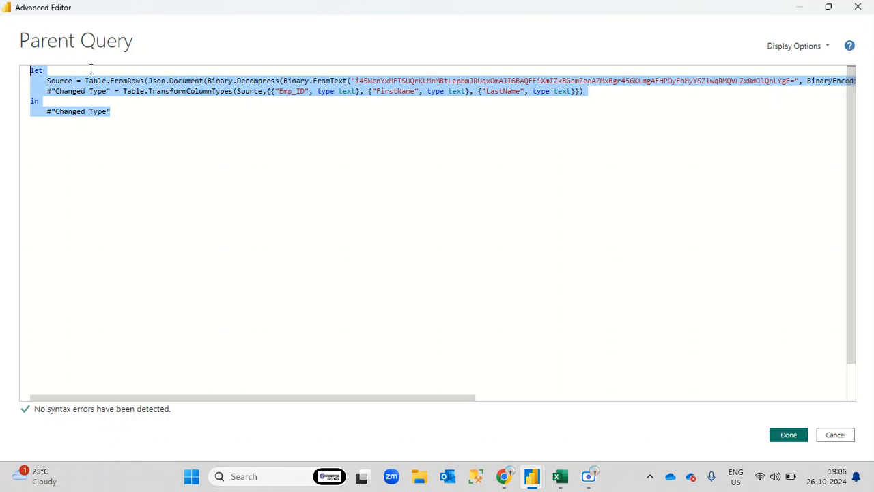
click(155, 125)
drag(110, 112, 27, 75)
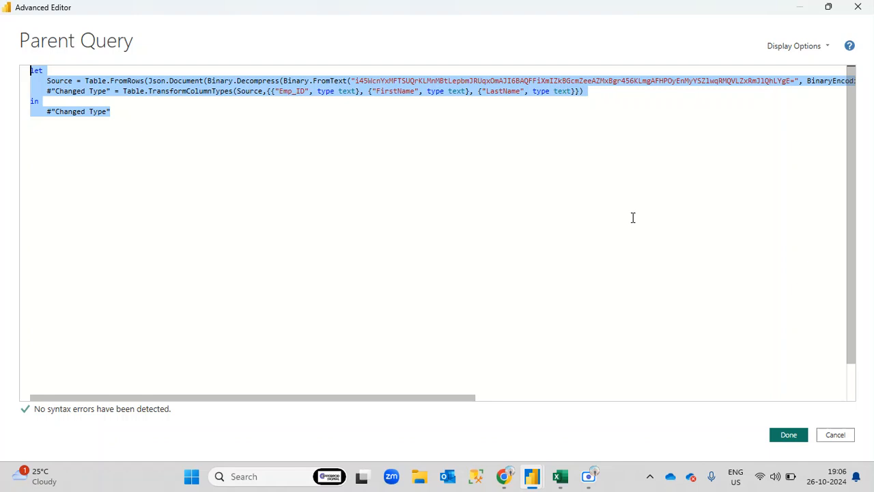
click(835, 435)
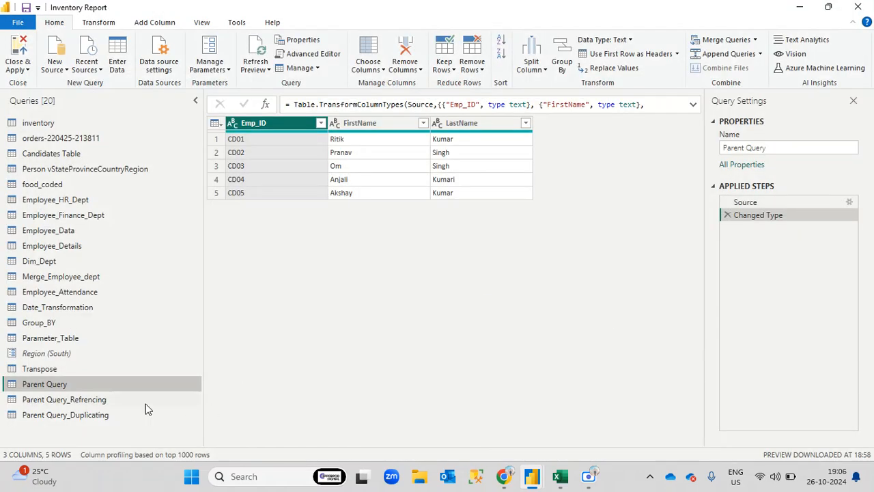
- Remove the Emp_ID column from Parent Query after the Changed Type step and inspect the removal's formula
click(752, 203)
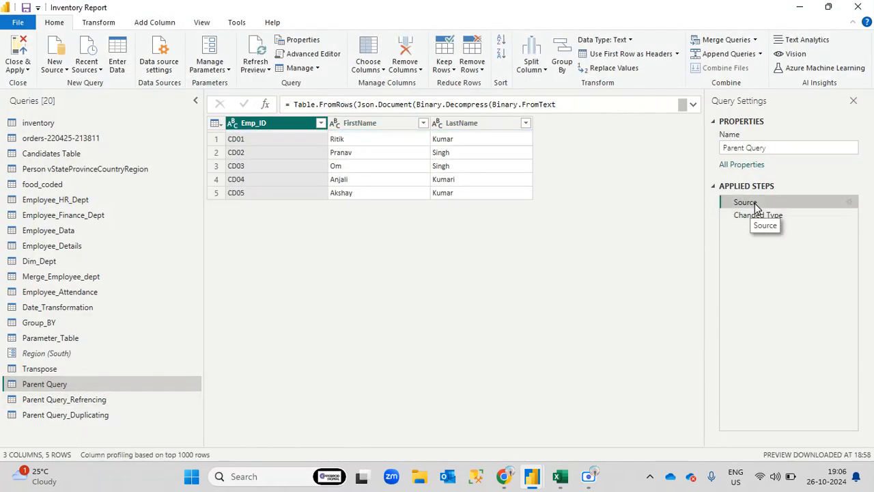
click(792, 216)
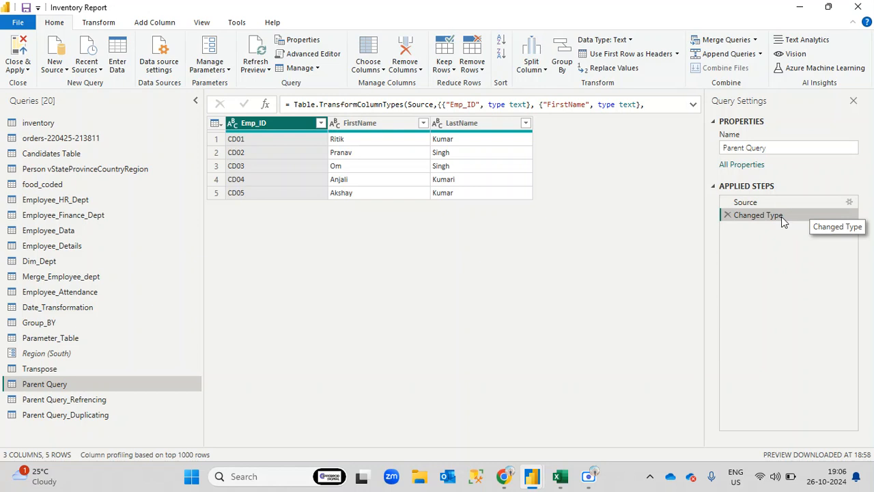
right_click(262, 130)
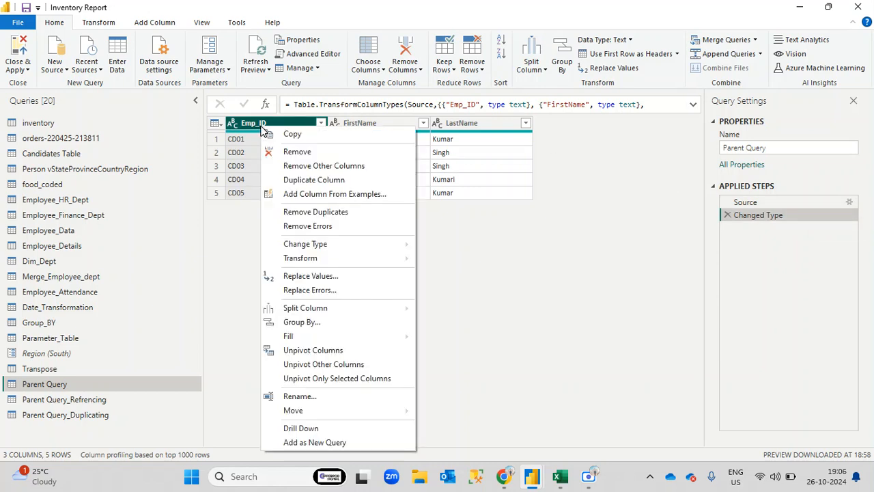
click(305, 153)
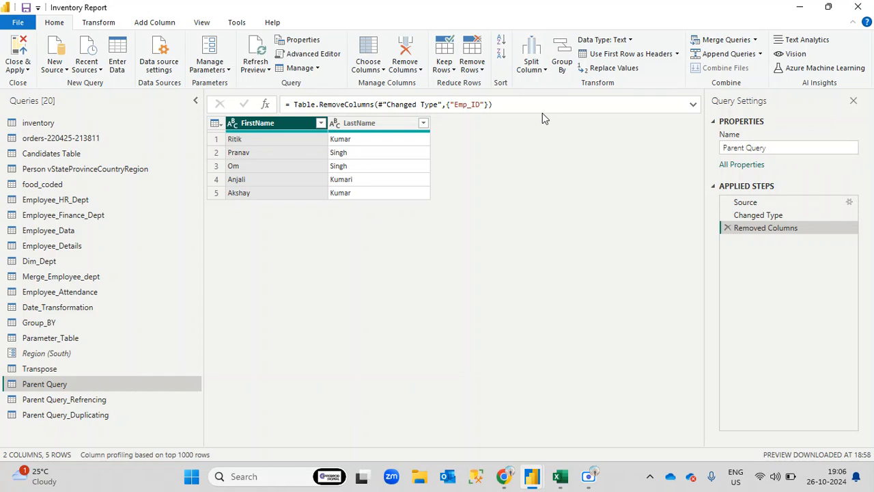
drag(512, 104, 287, 106)
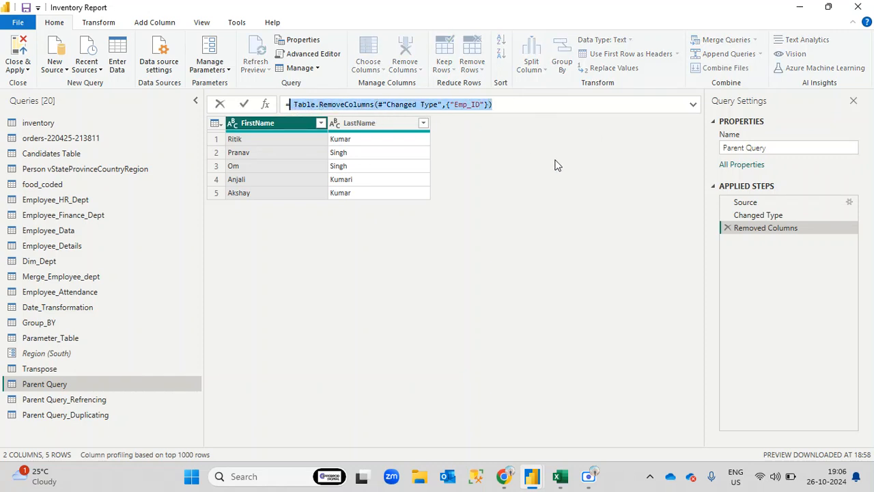
click(555, 165)
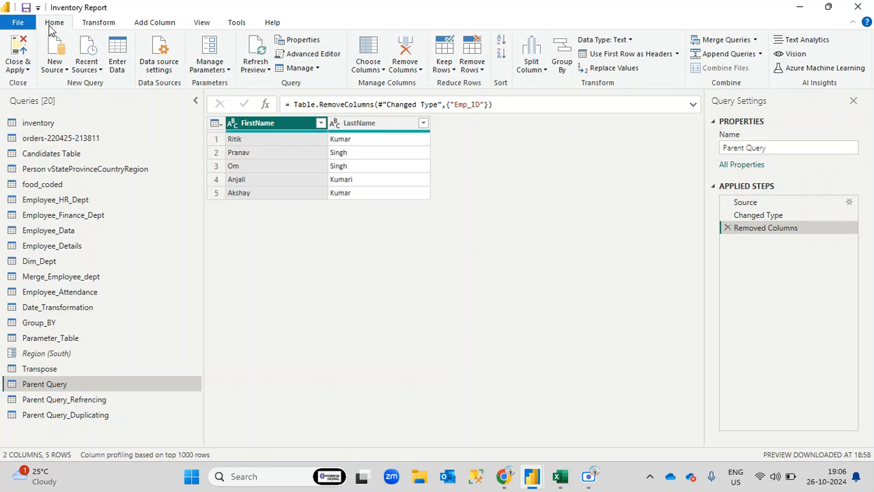
- Open Parent Query in the Advanced Editor again and review the complete script from let to the final expression
click(309, 57)
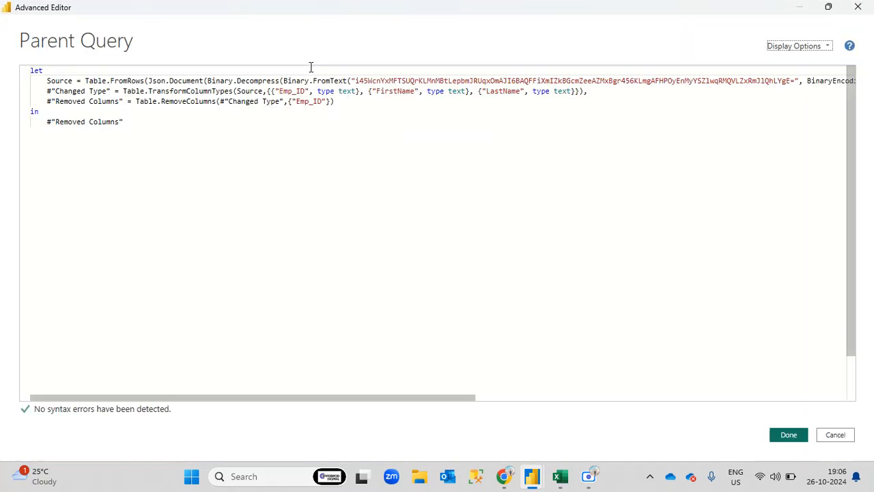
drag(142, 128, 26, 71)
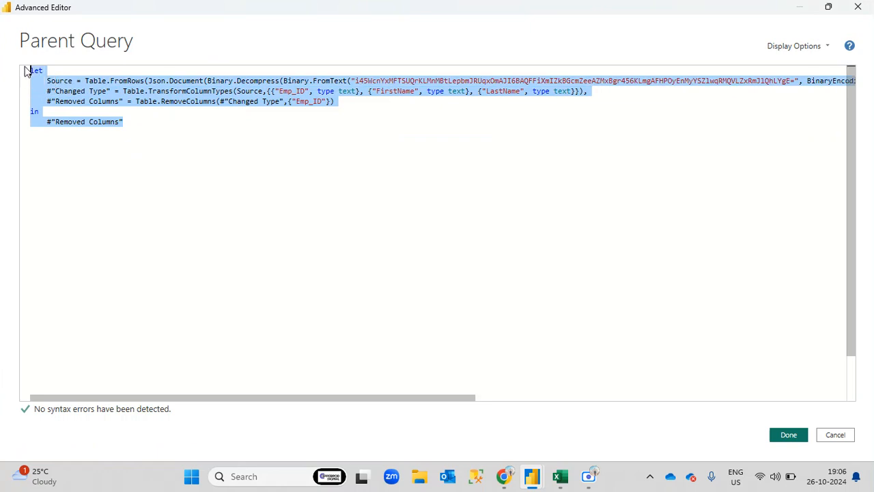
click(168, 142)
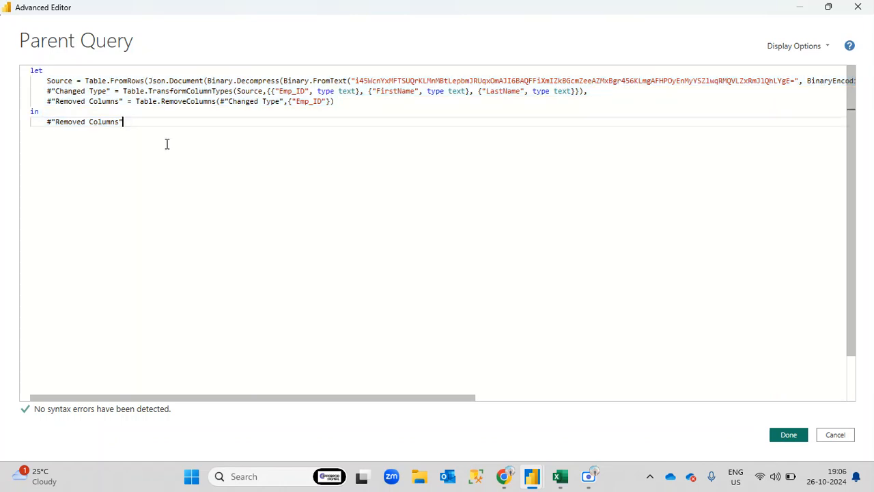
- Examine the start of the Source line, covering the step name and the Table.FromRows and Json.Document functions
double_click(57, 81)
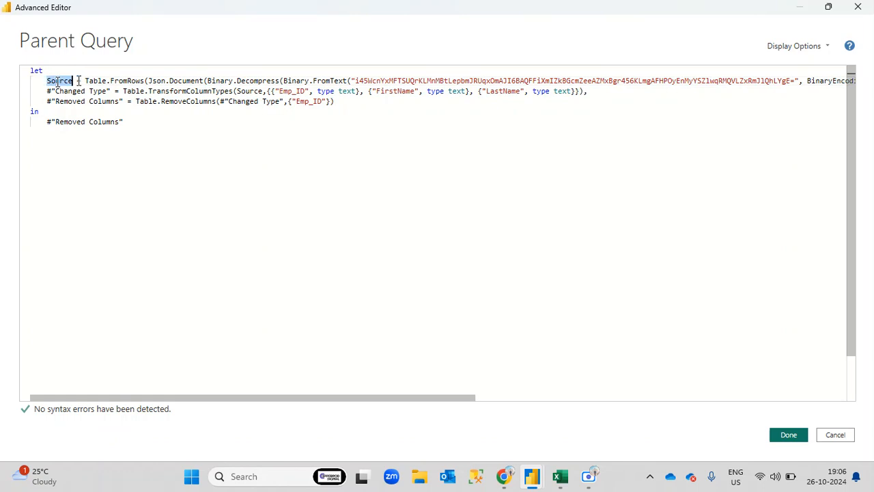
click(84, 81)
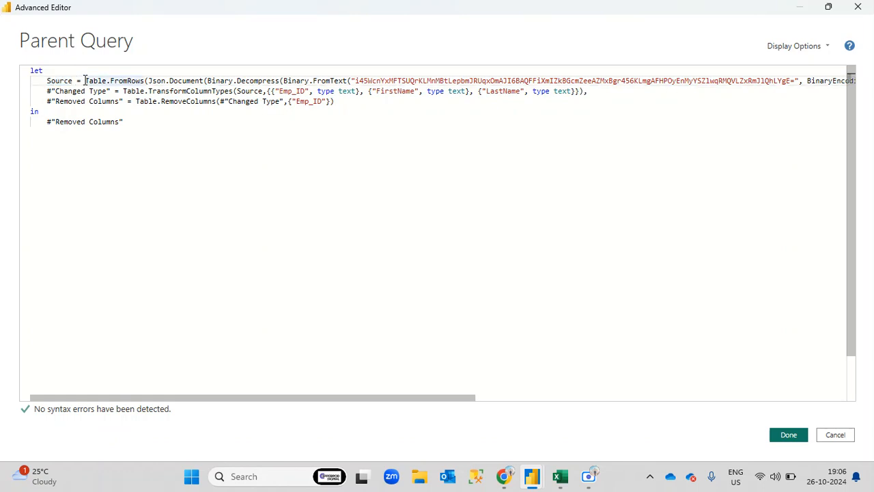
drag(85, 81, 145, 81)
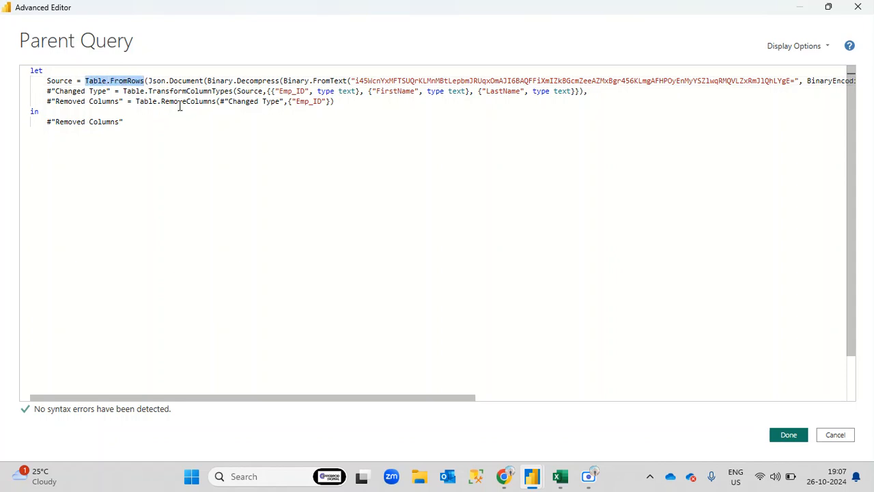
click(228, 142)
click(147, 81)
drag(147, 81, 204, 80)
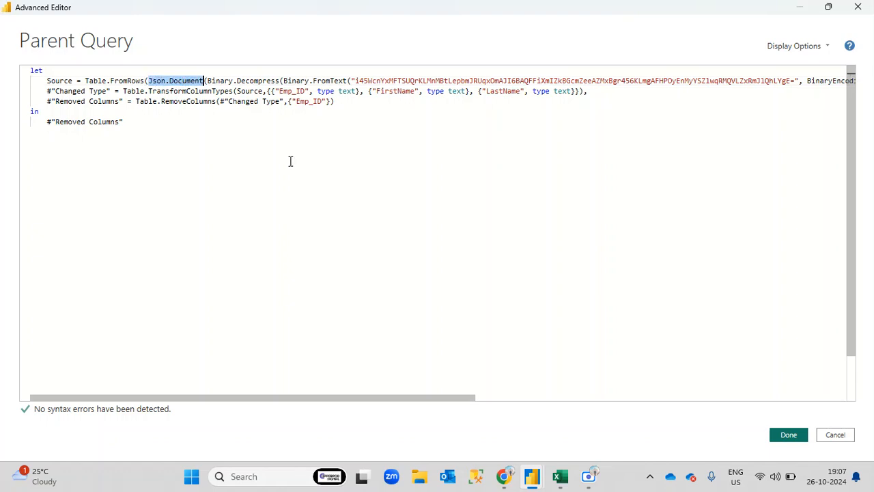
- Inspect the rest of the Source line, from the encoded binary text to the table's column definitions
drag(420, 401, 549, 401)
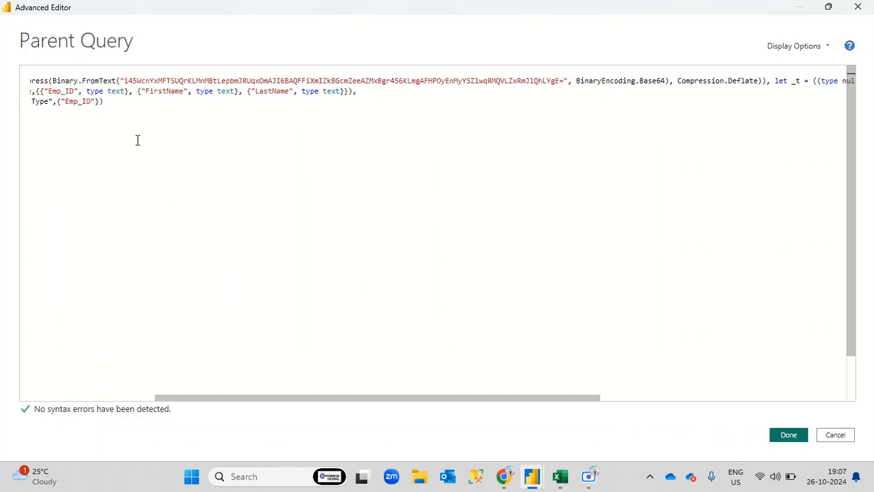
drag(126, 81, 695, 80)
drag(538, 402, 812, 401)
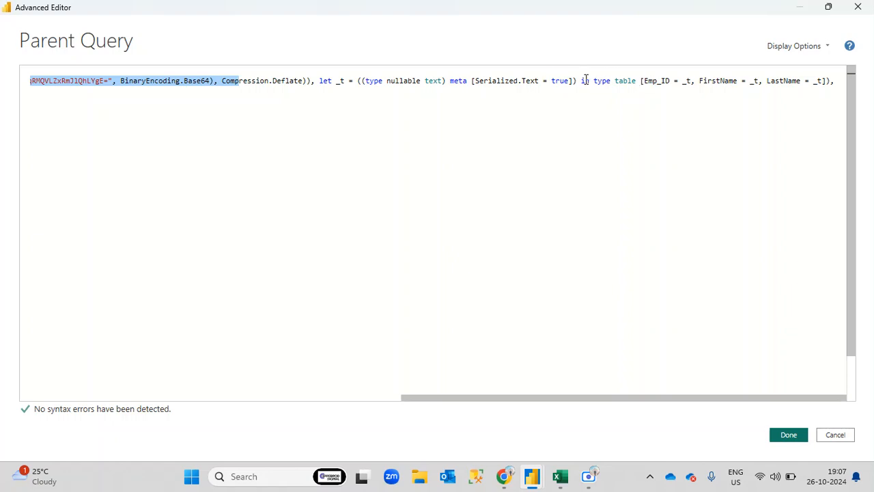
double_click(668, 81)
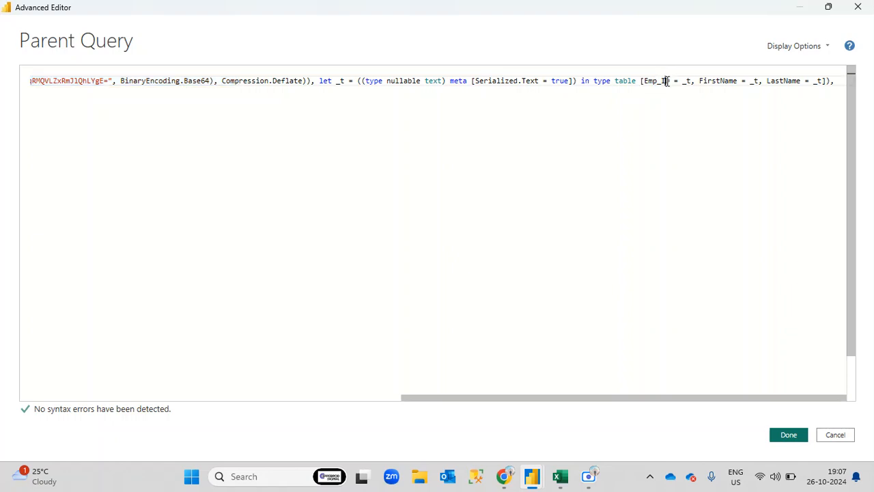
double_click(716, 81)
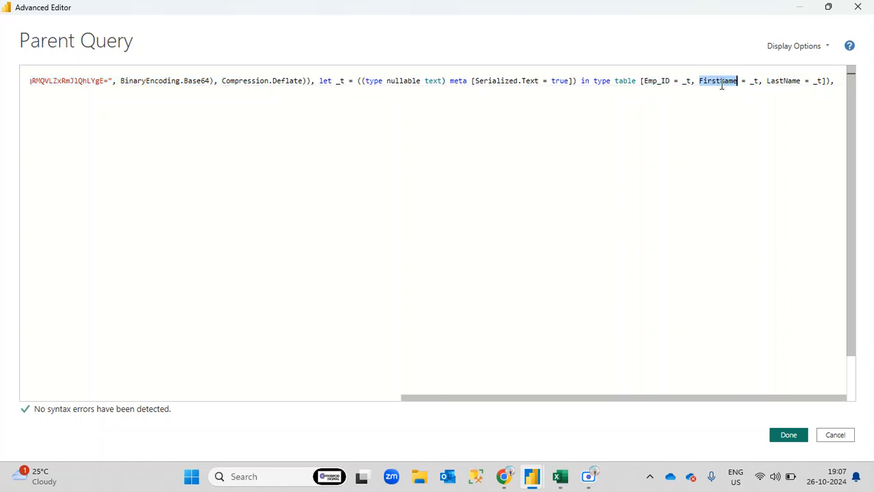
click(690, 102)
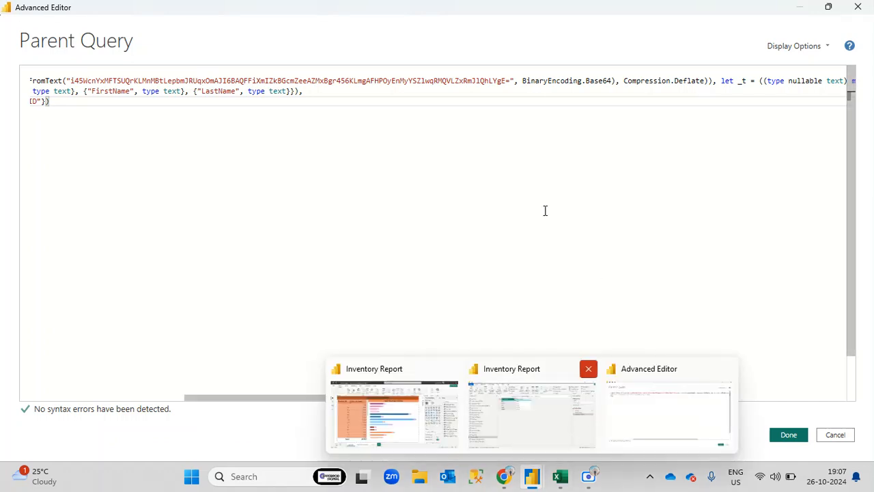
- Examine the Changed Type line, checking the data type assigned to Emp_ID, FirstName and LastName
drag(412, 398, 202, 333)
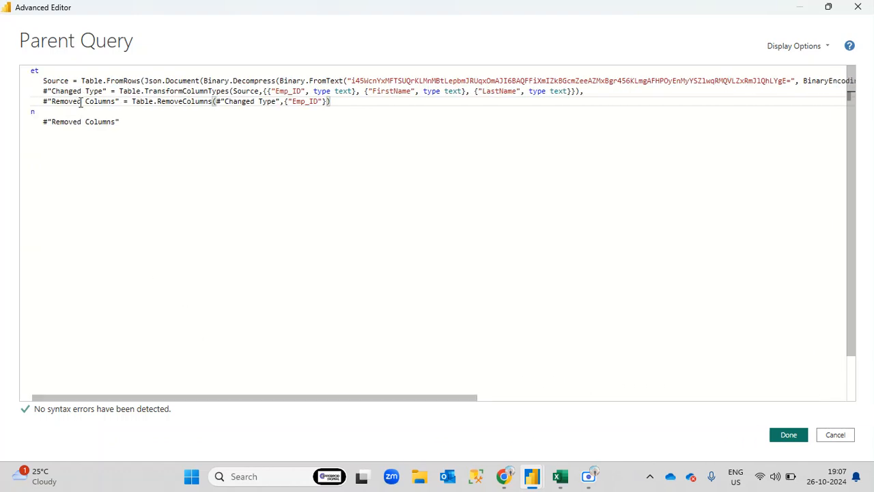
double_click(287, 91)
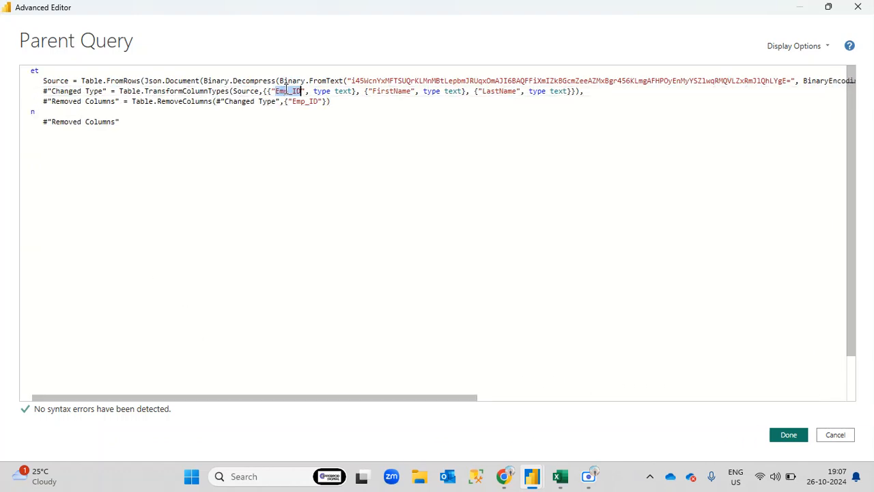
double_click(347, 92)
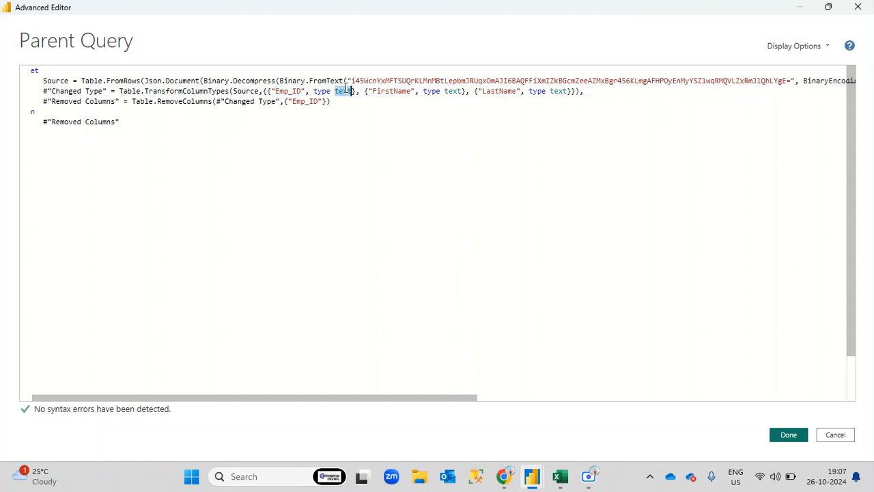
double_click(393, 92)
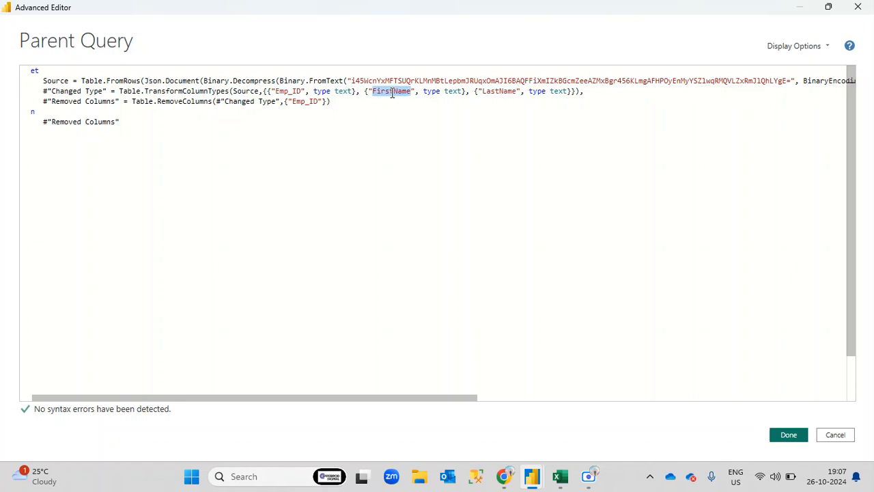
double_click(433, 92)
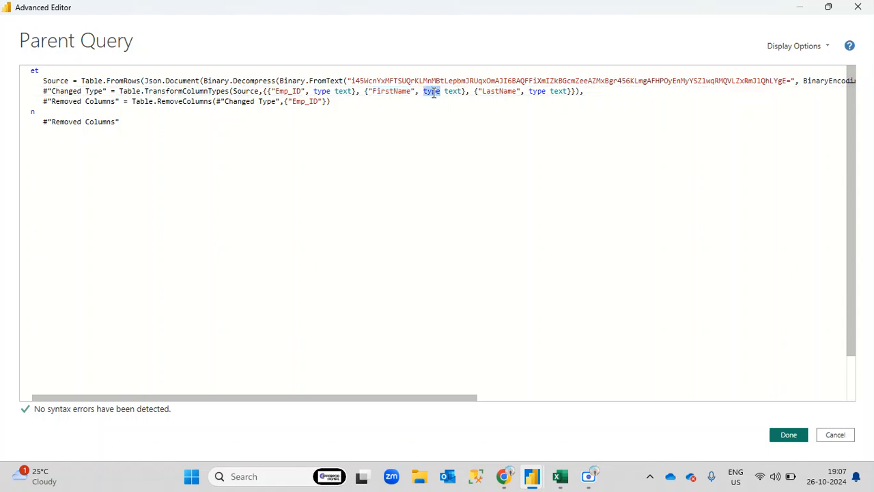
double_click(499, 92)
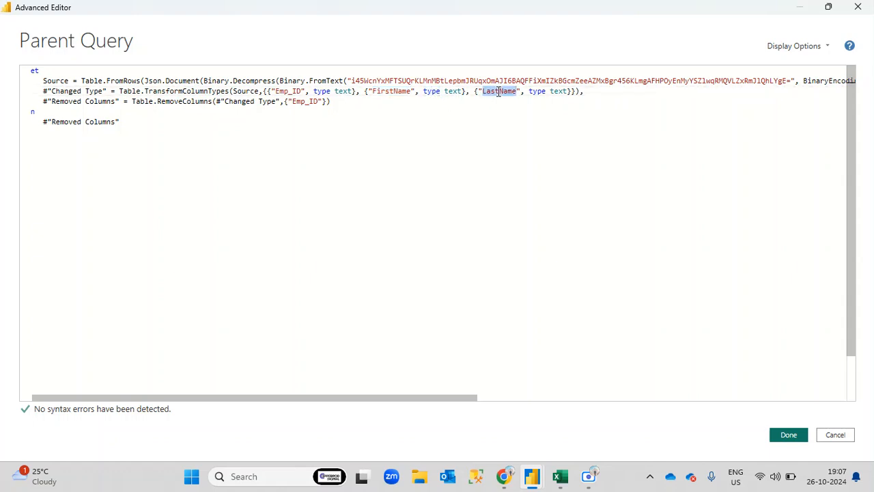
double_click(539, 91)
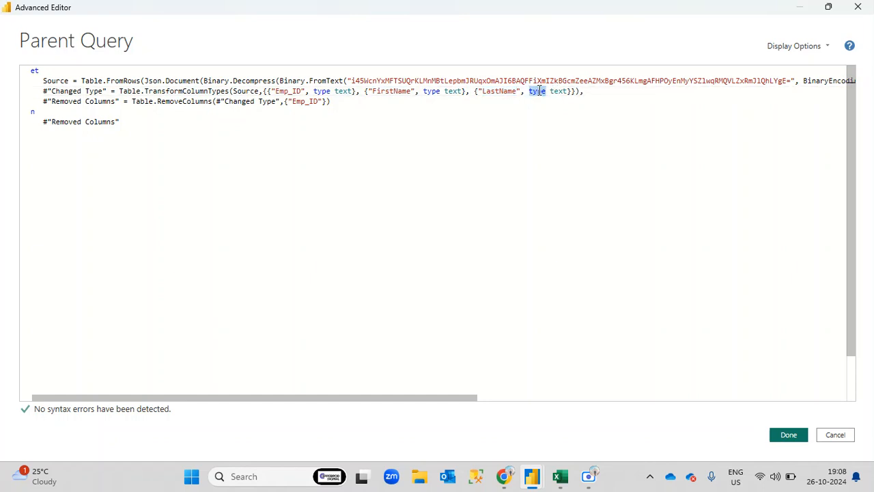
double_click(560, 91)
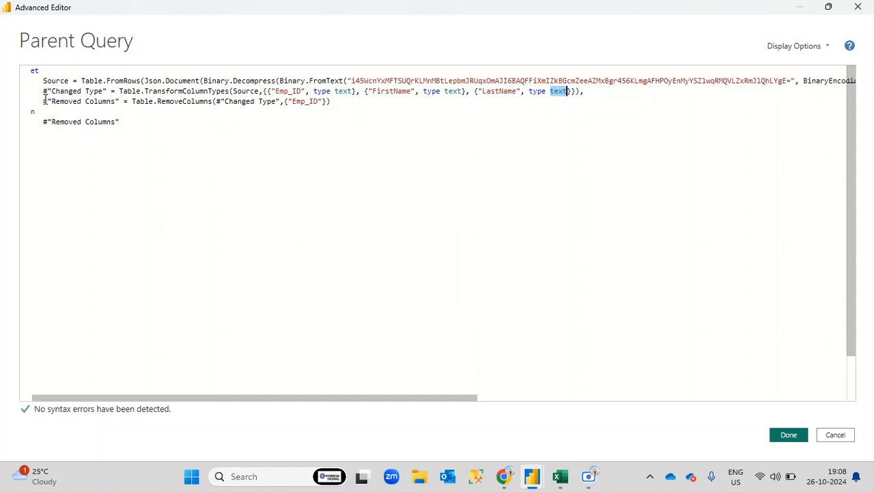
- Inspect how the Removed Columns and Changed Type step names are written as identifiers in the script
drag(43, 101, 125, 101)
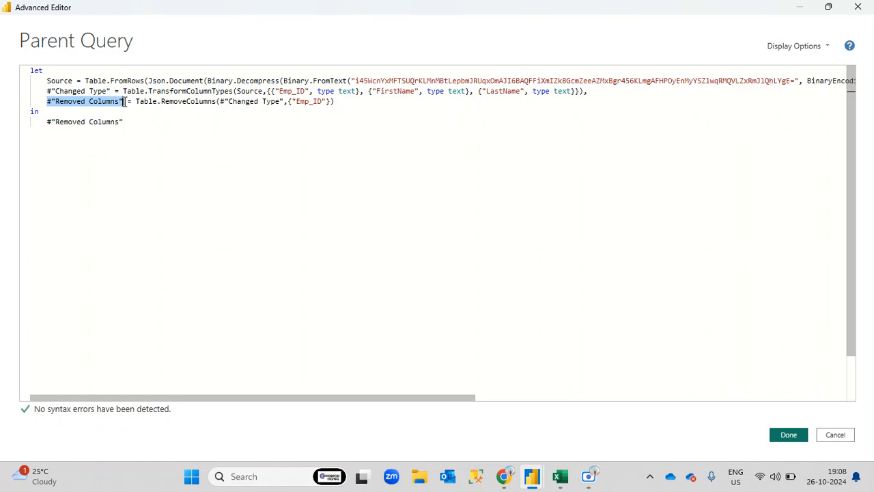
click(139, 123)
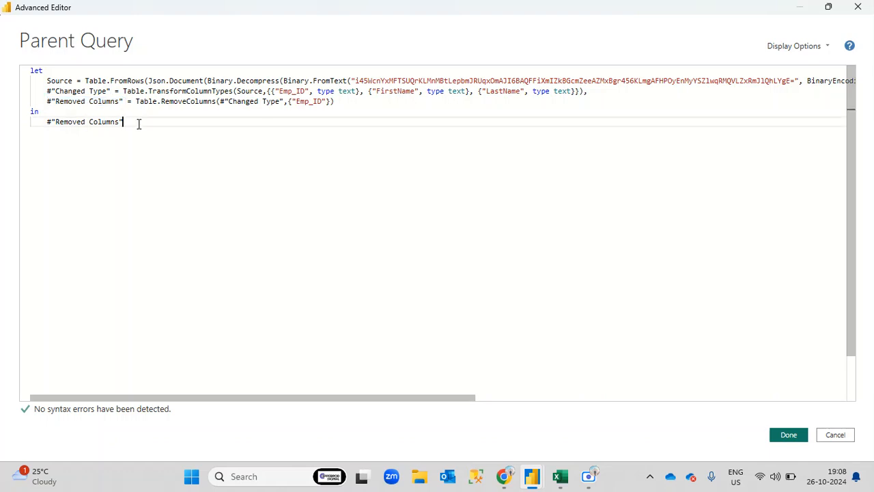
drag(46, 101, 123, 101)
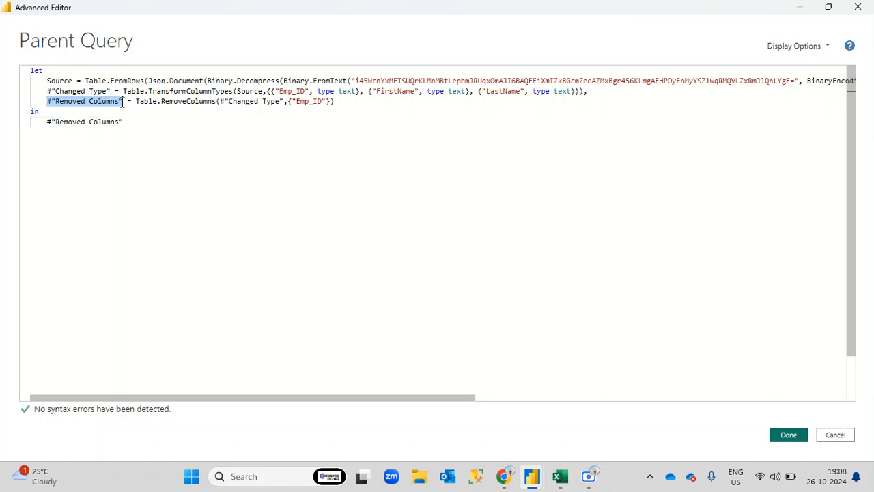
click(141, 112)
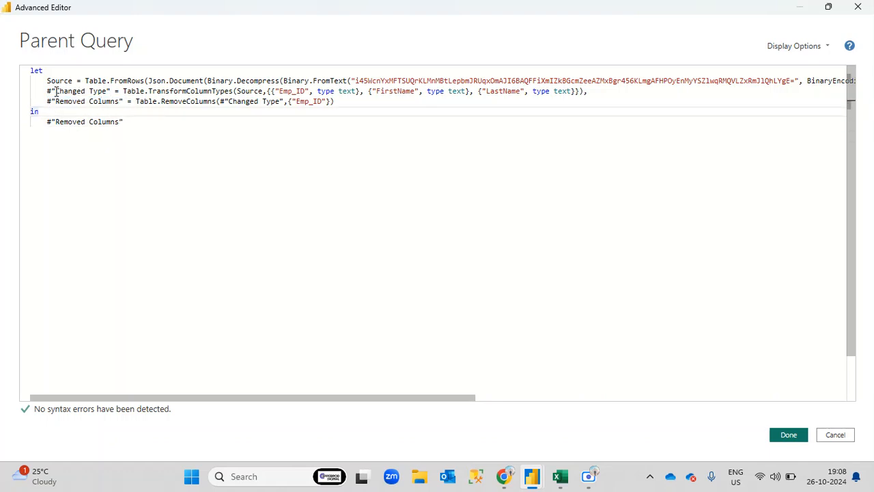
drag(46, 91, 107, 90)
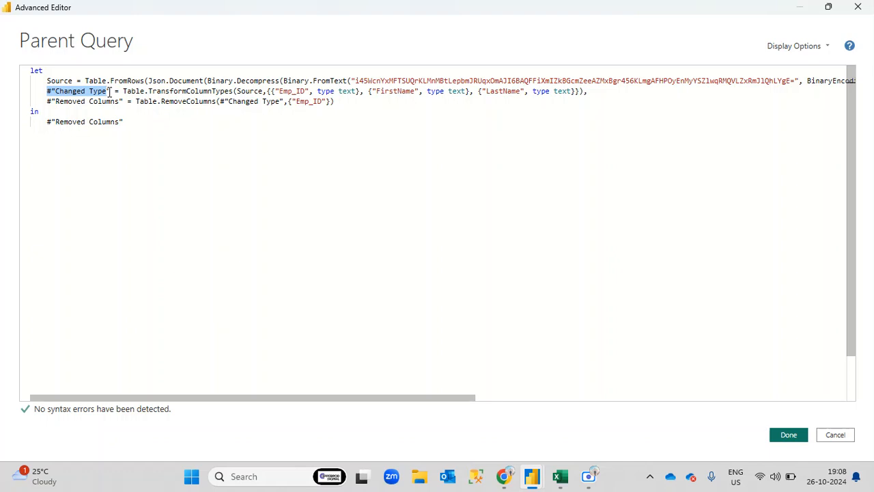
- Locate the Source, Changed Type and Removed Columns step names in Parent Query's Advanced Editor script
click(144, 133)
double_click(54, 80)
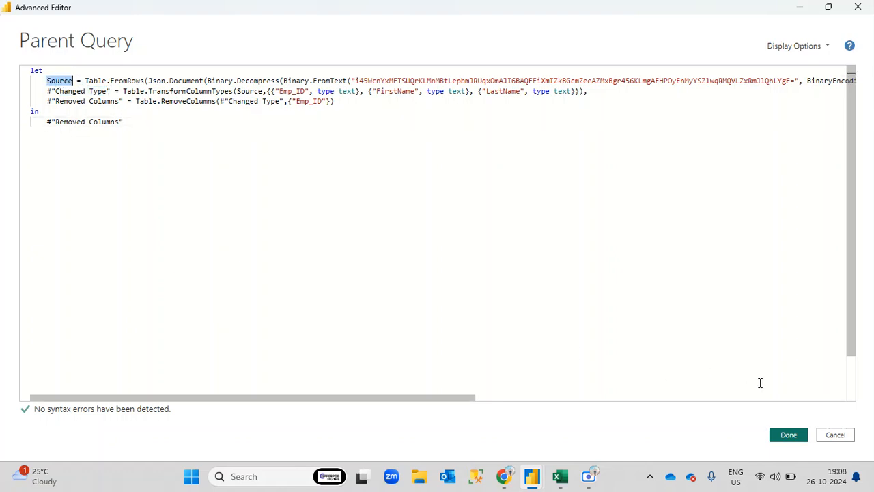
click(834, 435)
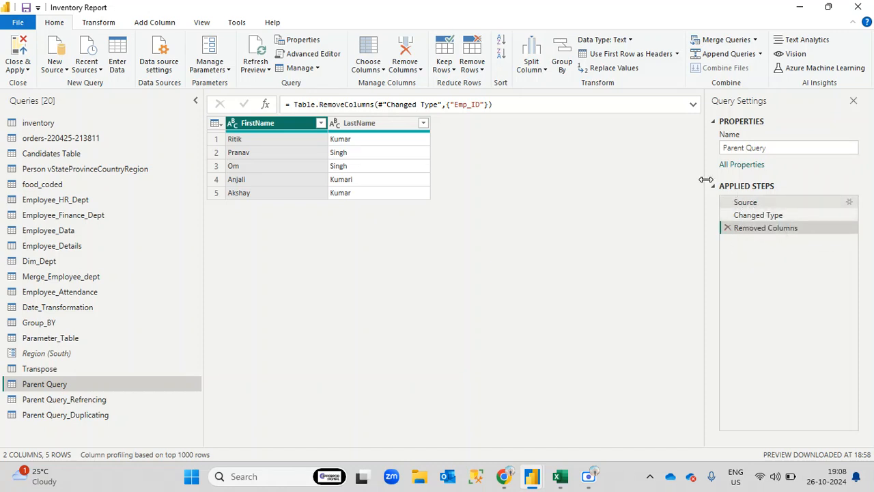
click(306, 54)
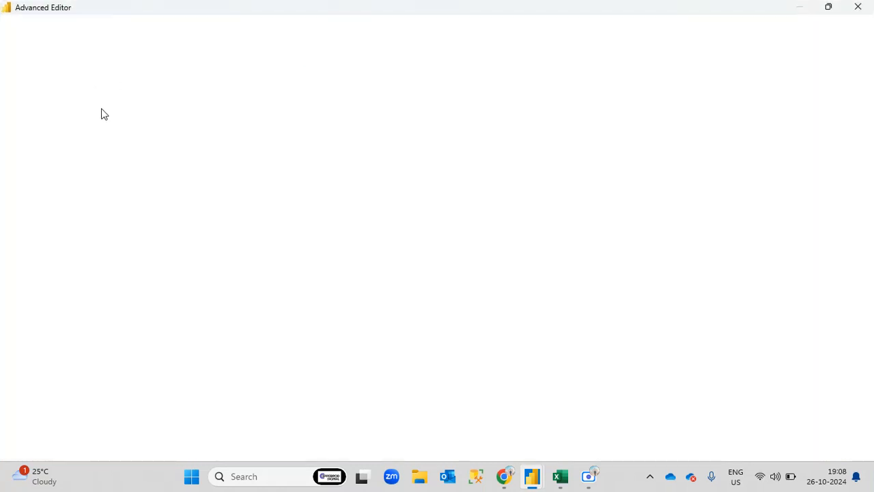
drag(72, 80, 47, 81)
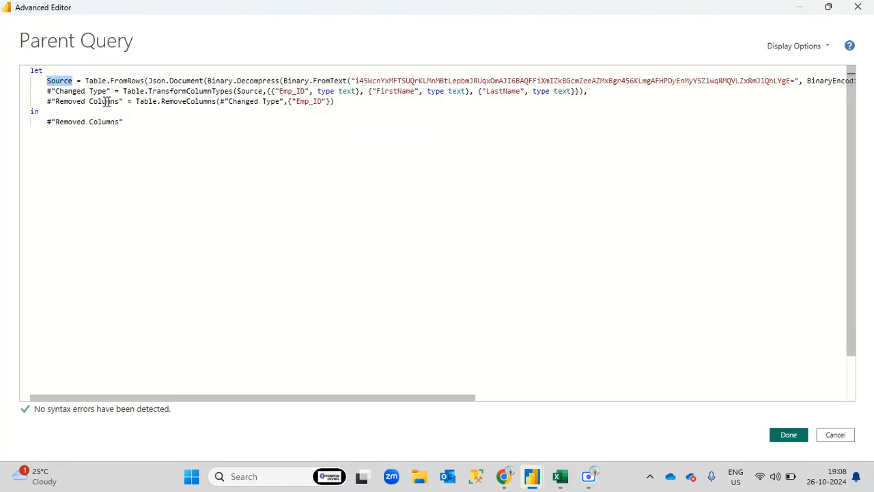
drag(108, 91, 55, 91)
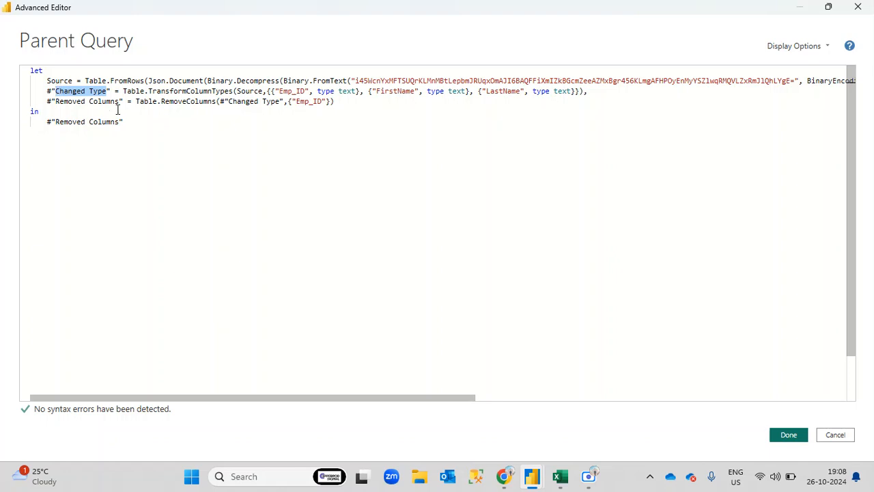
drag(123, 101, 51, 101)
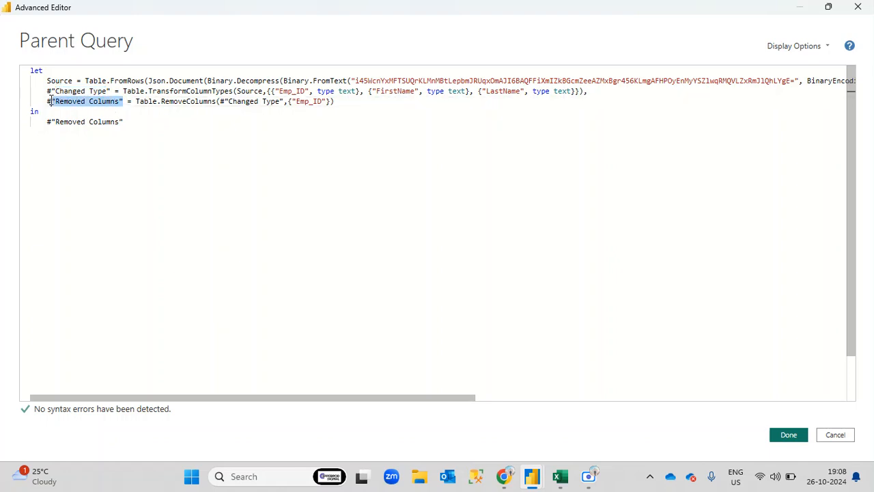
- Examine the Removed Columns line, covering the Table.RemoveColumns function, its Emp_ID and Changed Type arguments, and the Changed Type line it refers to
click(168, 123)
drag(135, 101, 337, 102)
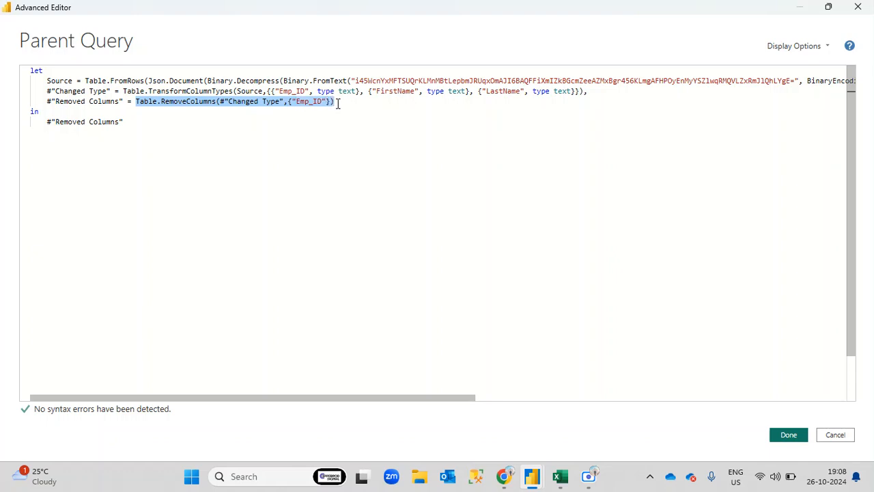
click(322, 118)
drag(134, 101, 217, 102)
click(249, 126)
drag(288, 101, 336, 101)
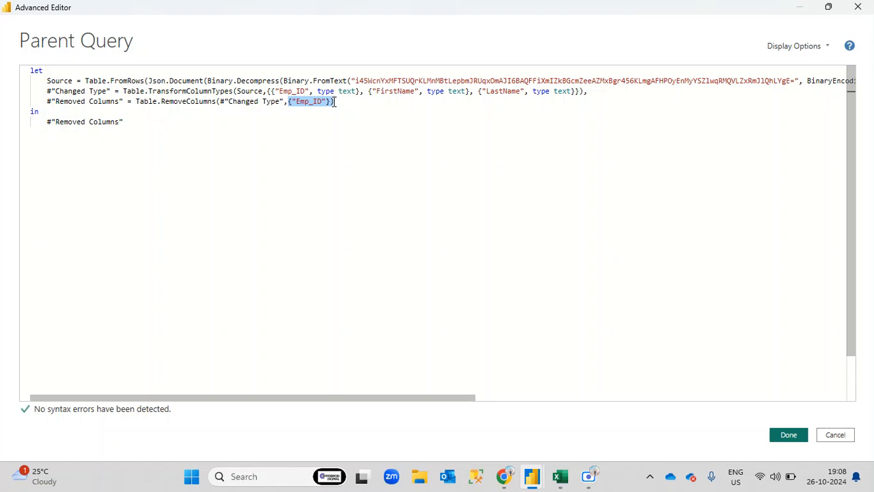
click(304, 107)
drag(289, 103, 223, 101)
drag(45, 91, 634, 88)
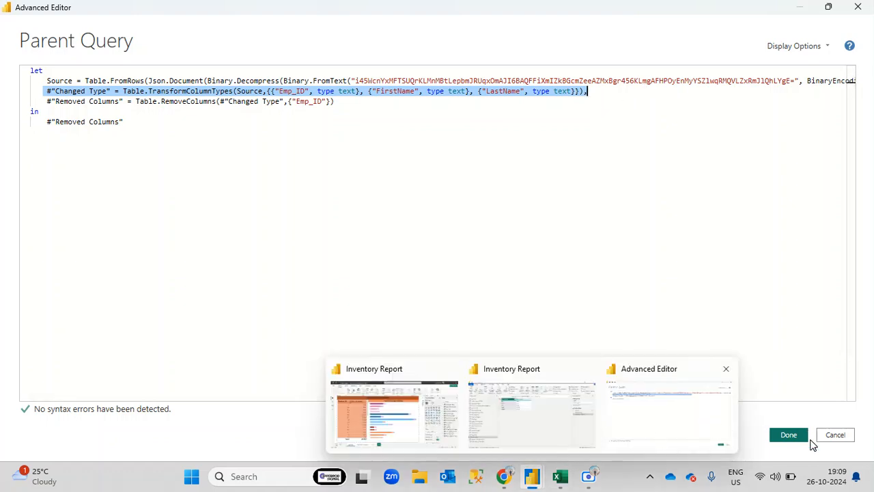
- Close the script without saving and compare Parent Query's columns at the Changed Type and Removed Columns steps
click(839, 438)
click(768, 215)
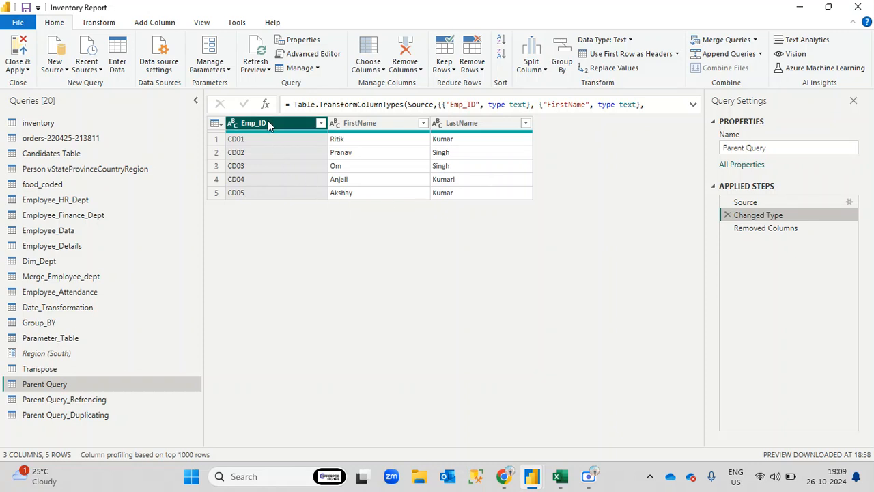
click(352, 127)
click(489, 127)
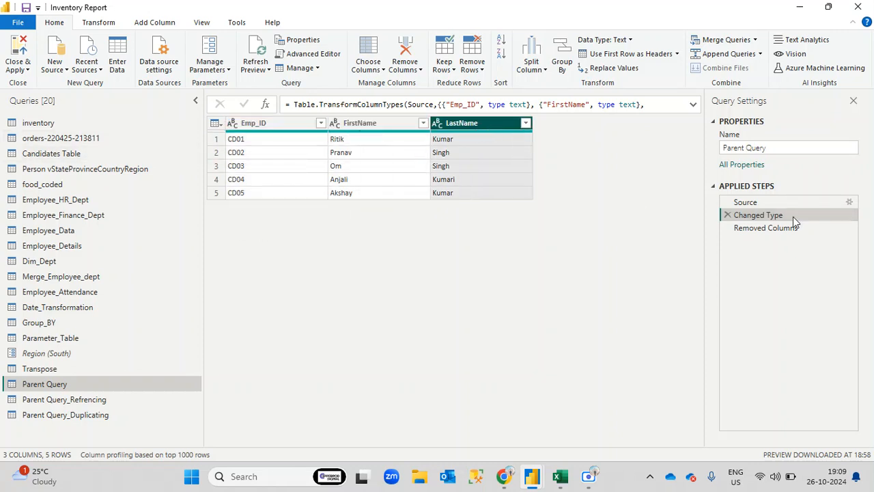
click(782, 230)
click(273, 129)
double_click(463, 104)
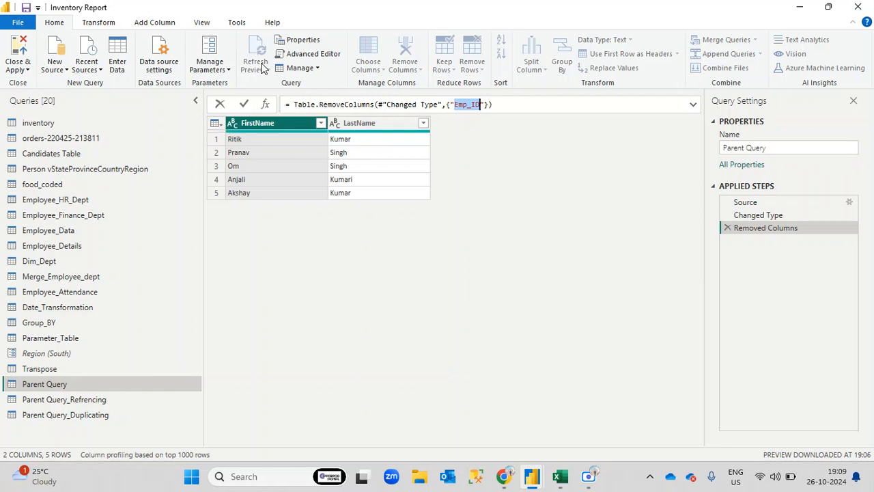
- Trace in the Advanced Editor script how the Removed Columns line references the Changed Type step and the Emp_ID column
click(307, 56)
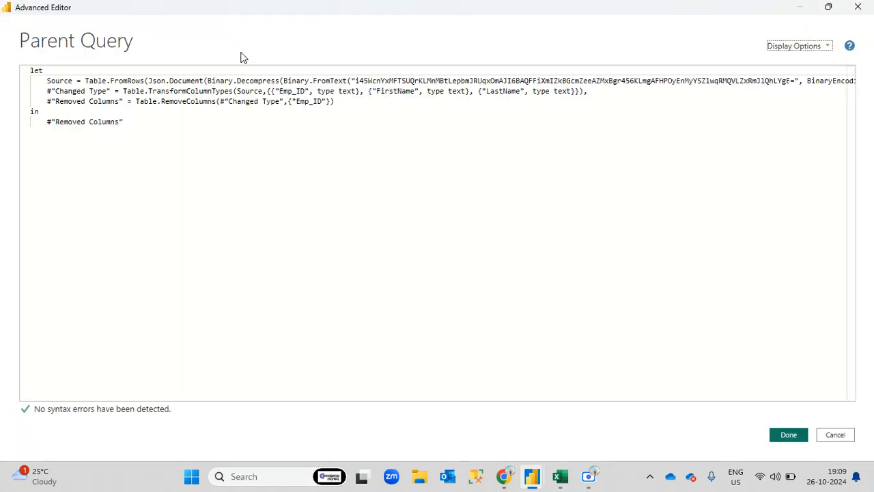
drag(114, 91, 49, 91)
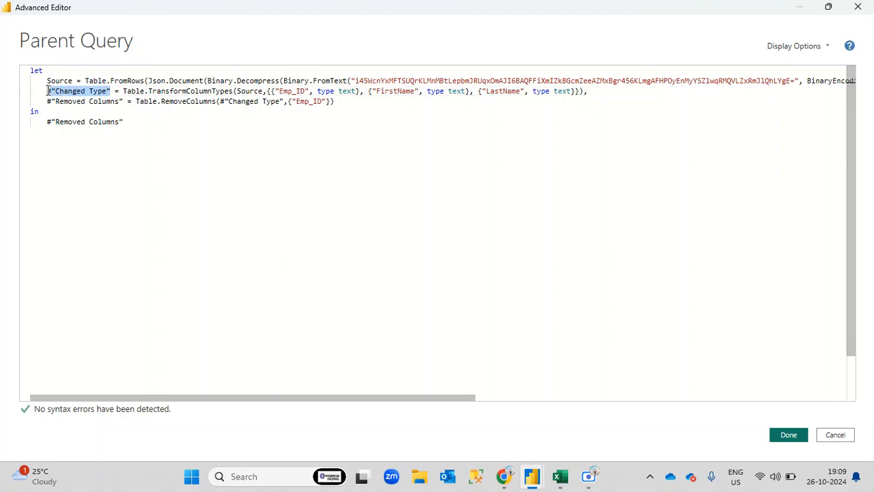
drag(127, 102, 46, 101)
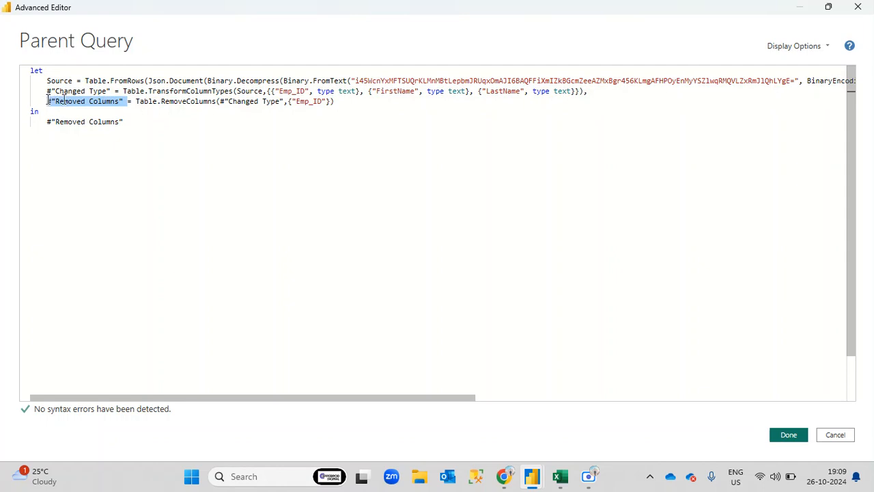
drag(220, 101, 284, 101)
drag(48, 91, 104, 91)
drag(220, 101, 287, 101)
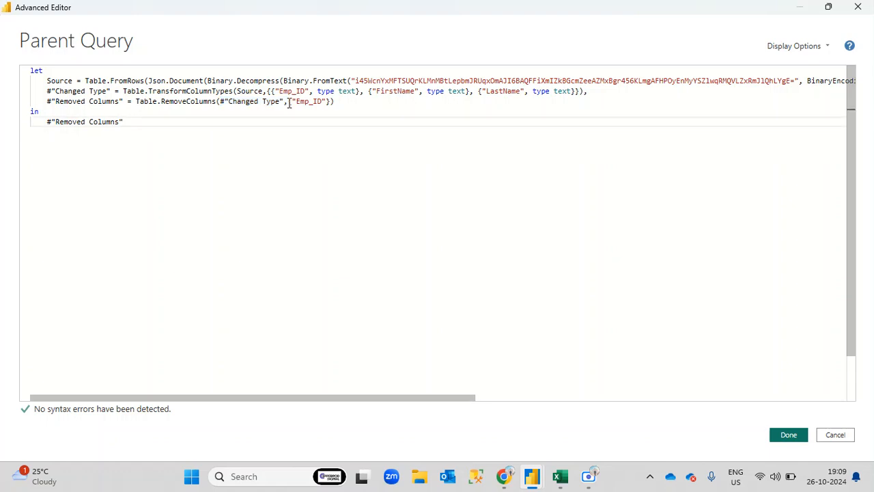
drag(289, 101, 330, 101)
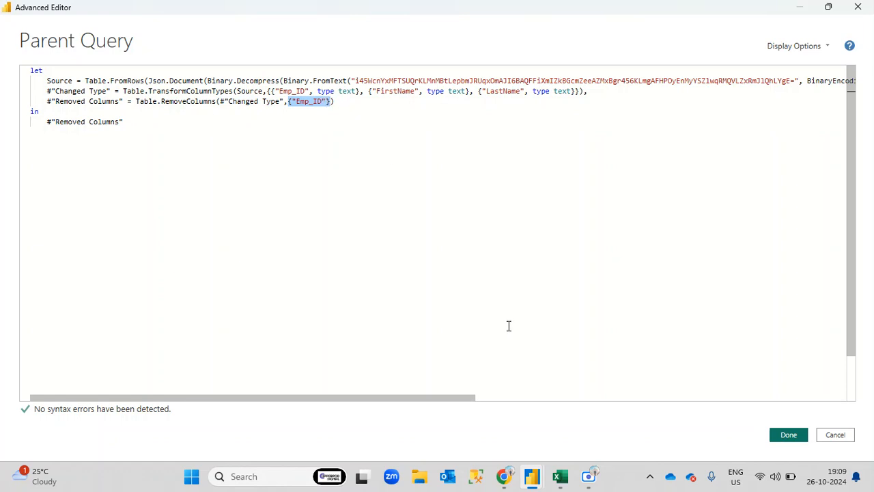
click(835, 436)
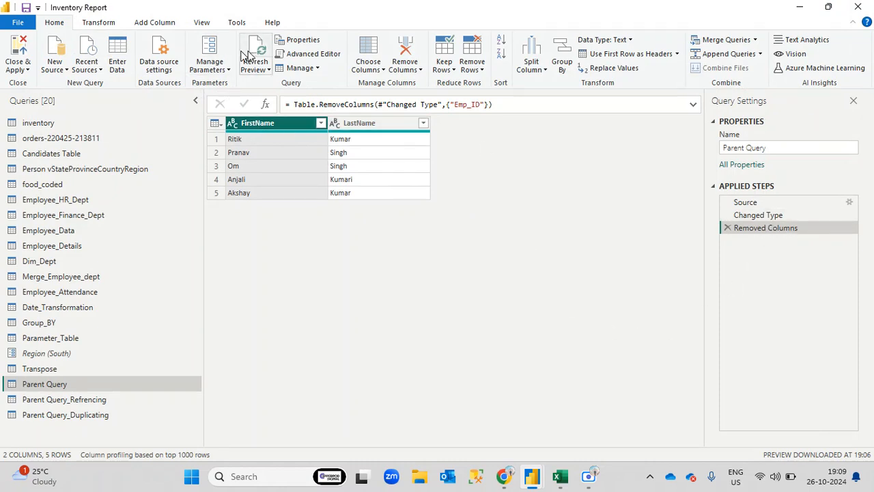
- Replace Emp_ID with FirstName in the script's Table.RemoveColumns line and apply the edited code
click(311, 54)
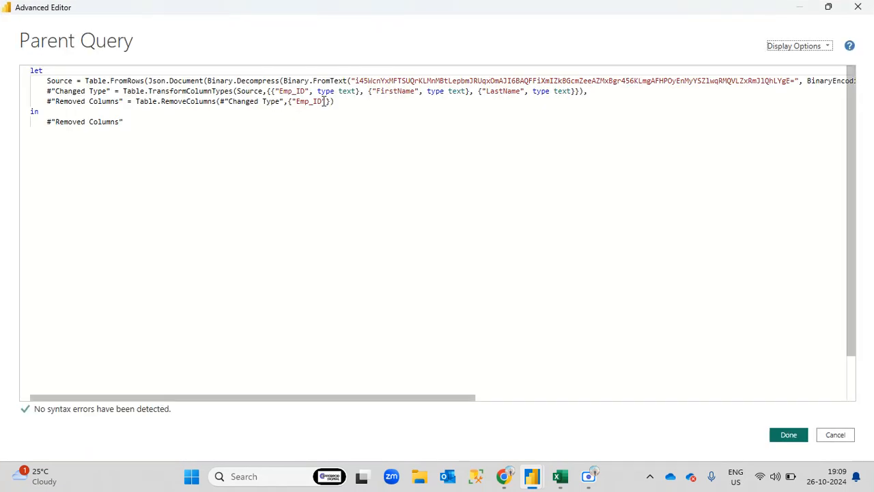
drag(322, 101, 298, 101)
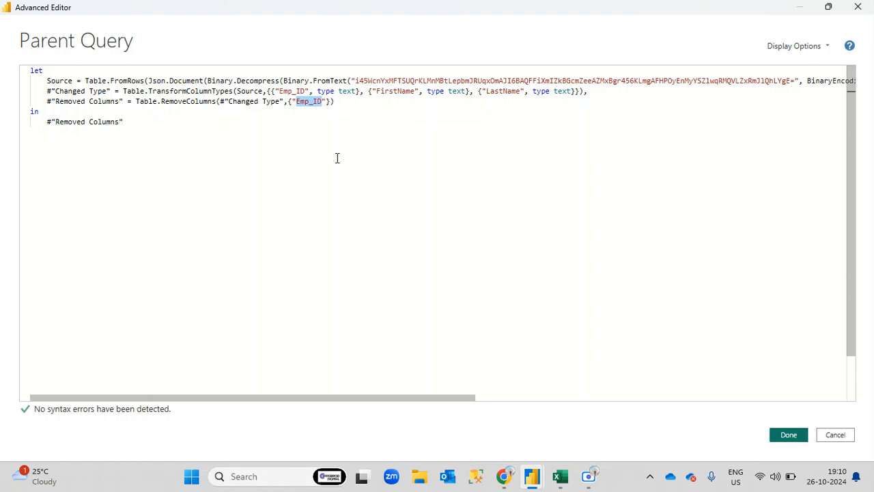
text(Fir)
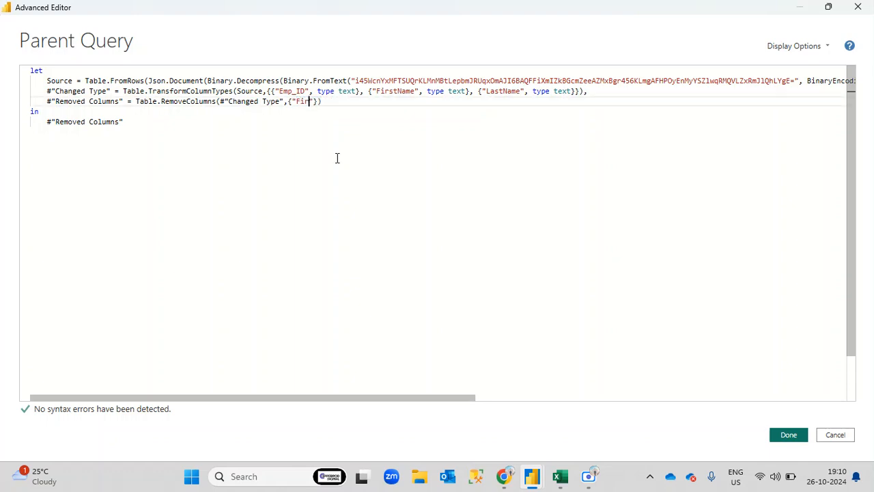
text(stName)
click(789, 436)
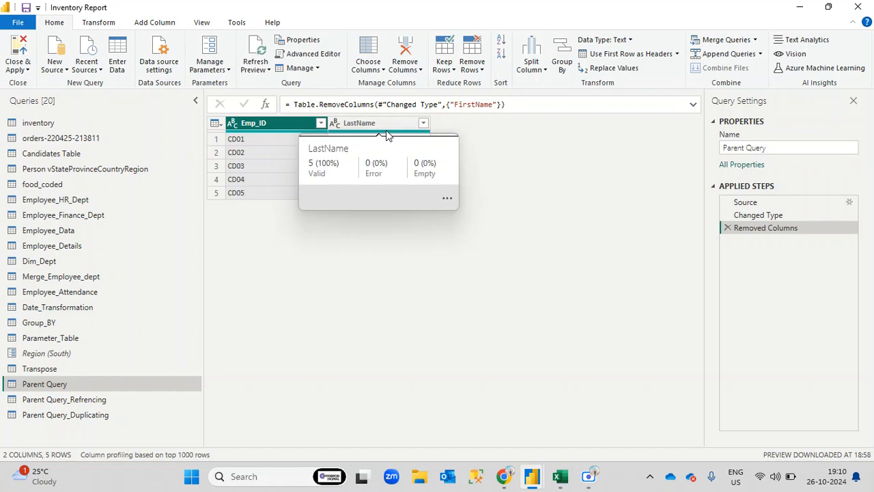
- Check the FirstName argument in the Removed Columns formula against the columns remaining in the preview
double_click(467, 105)
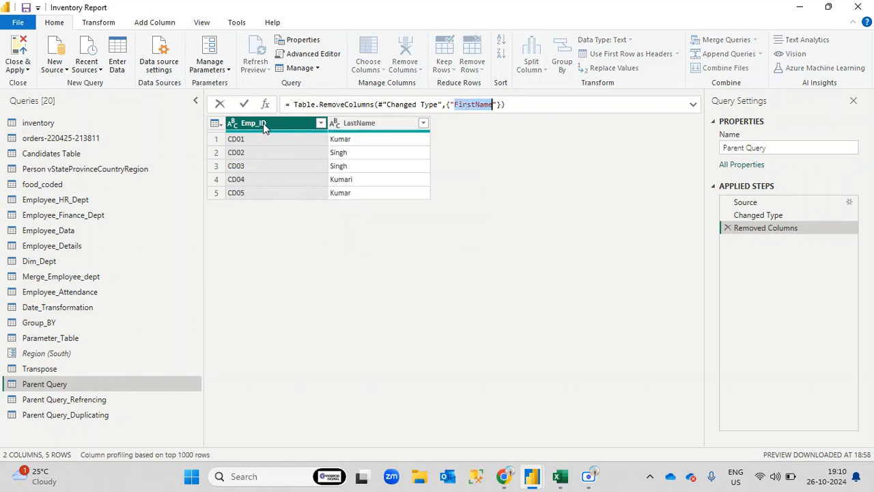
click(354, 127)
click(283, 123)
click(356, 125)
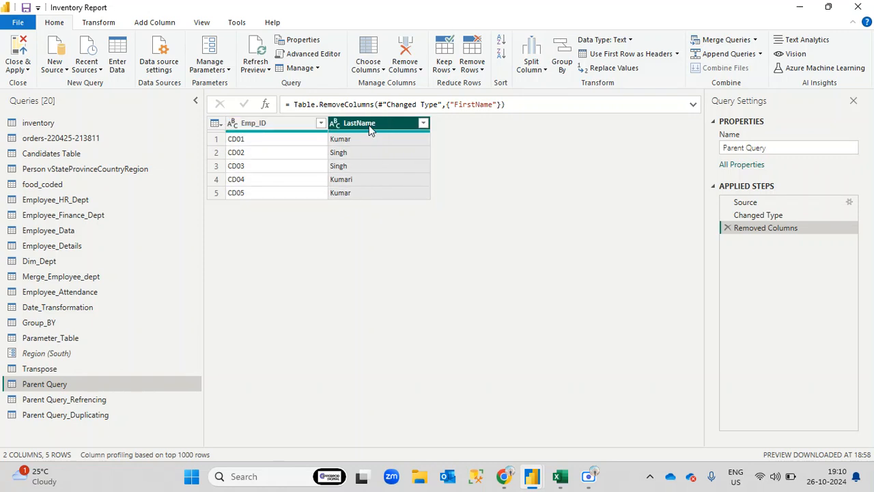
- Edit the M script so that Table.RemoveColumns removes LastName, and apply the change
click(305, 54)
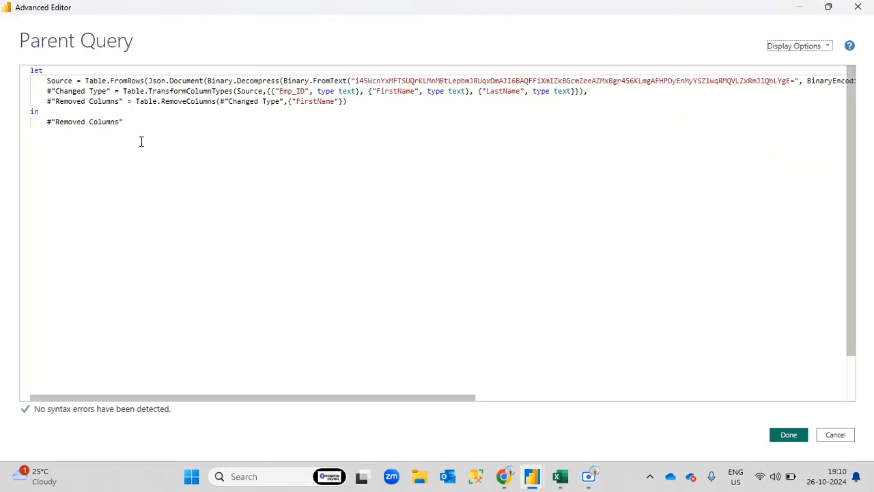
drag(145, 120, 31, 71)
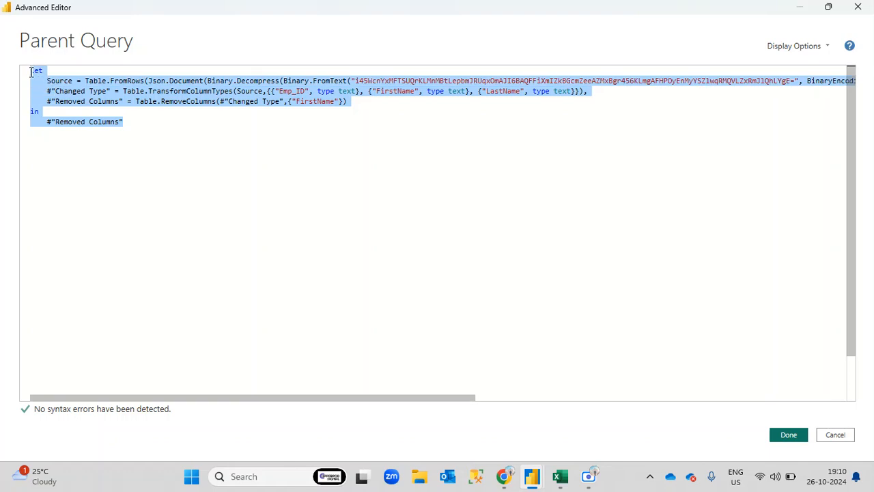
click(193, 132)
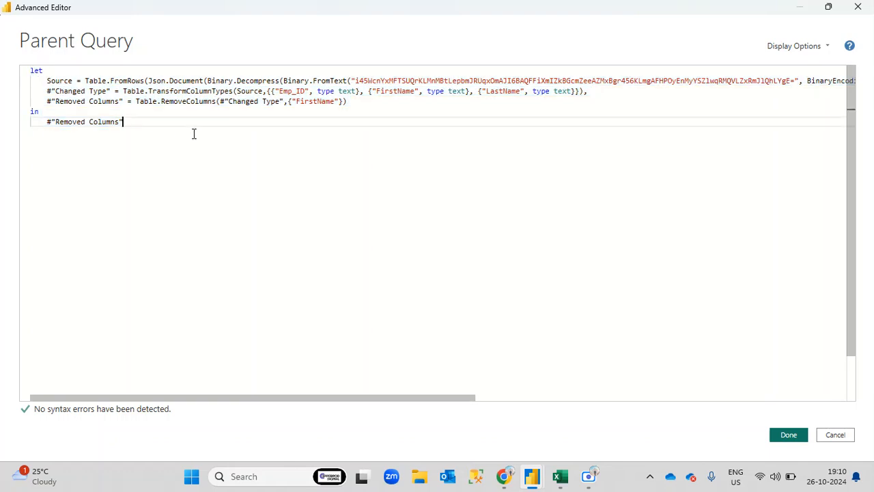
double_click(312, 101)
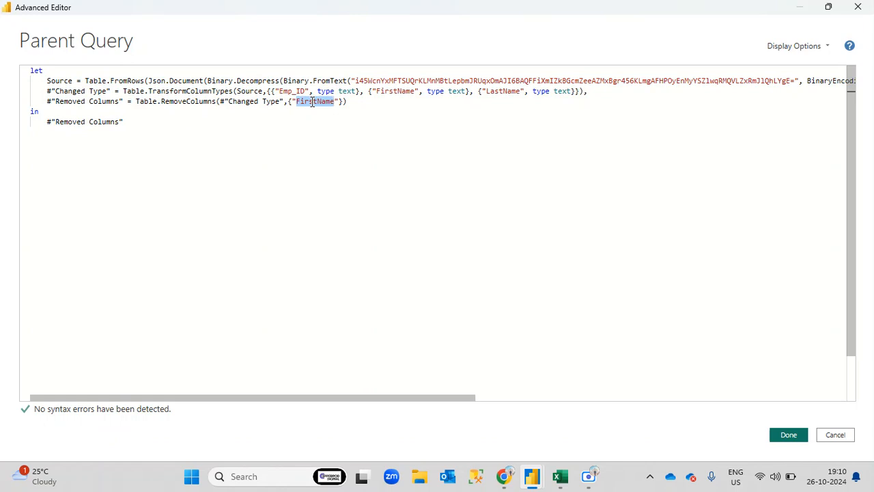
key(BackSpace)
text(LastName)
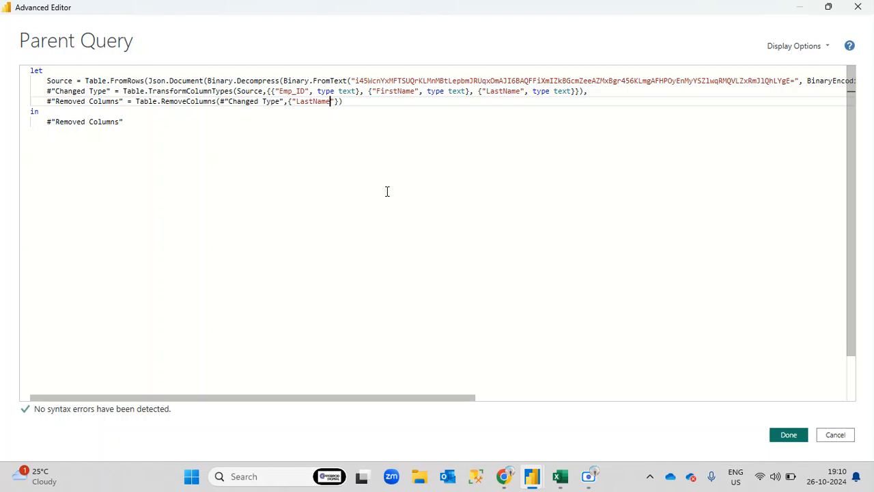
click(783, 436)
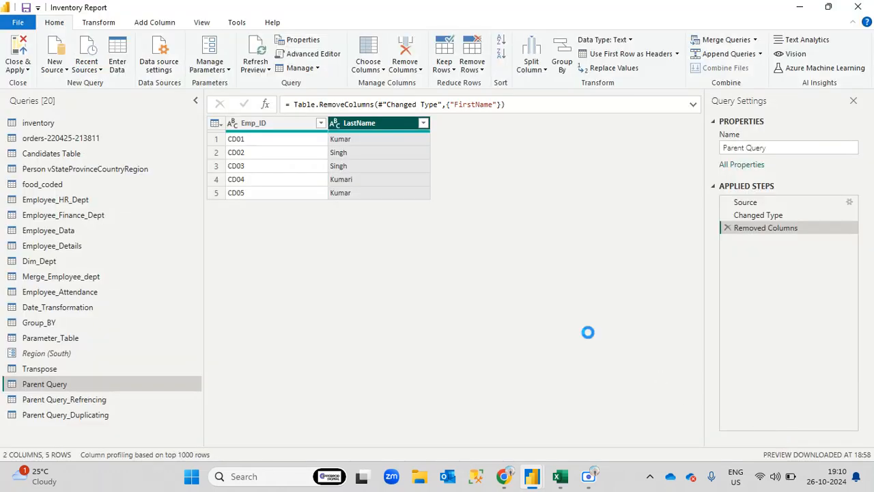
- Check the LastName argument against the preview's remaining columns and review the full script without changing it
double_click(472, 106)
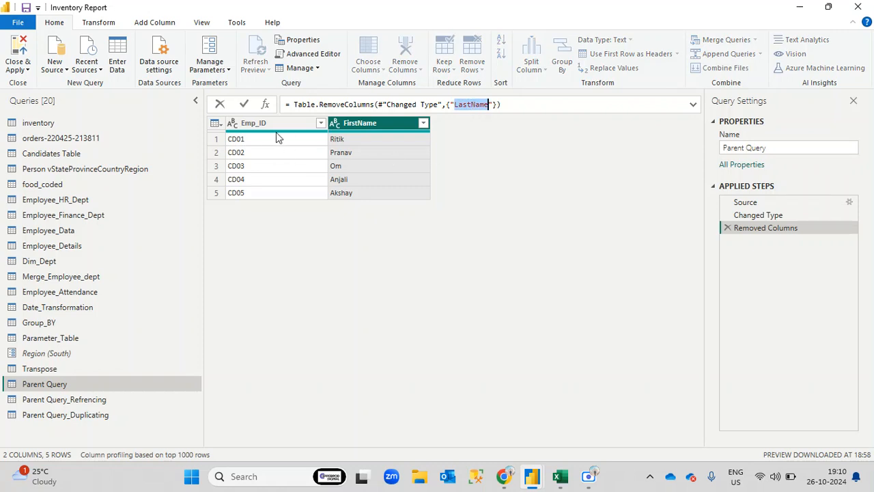
click(364, 123)
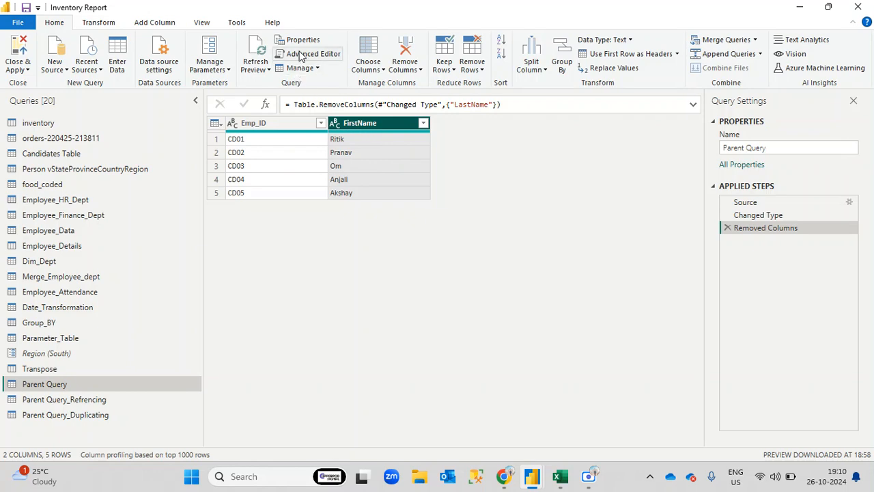
click(306, 54)
drag(143, 126, 41, 66)
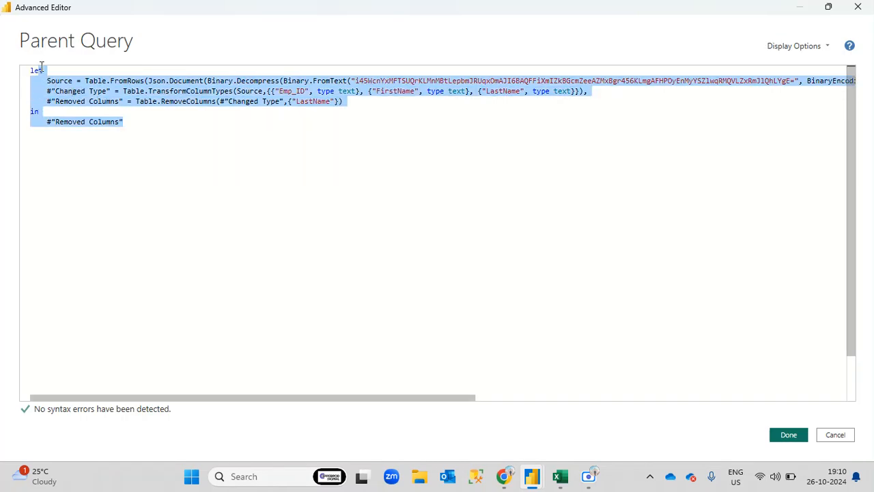
click(835, 434)
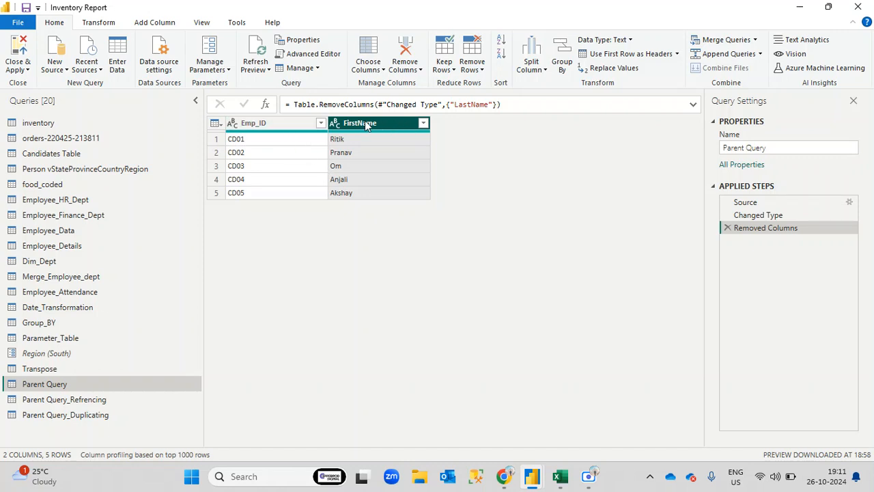
- Delete Parent Query's Removed Columns step, remove the LastName column directly in the preview, and check the generated formula
click(727, 227)
click(480, 124)
right_click(481, 124)
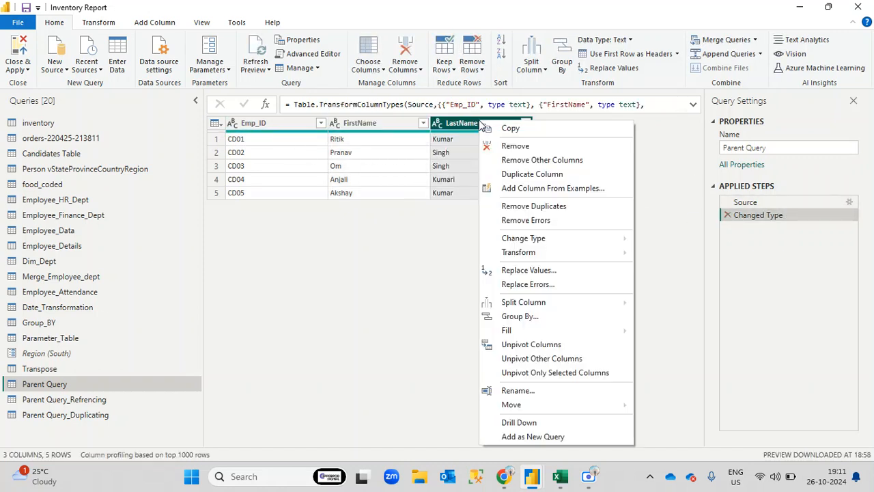
click(520, 150)
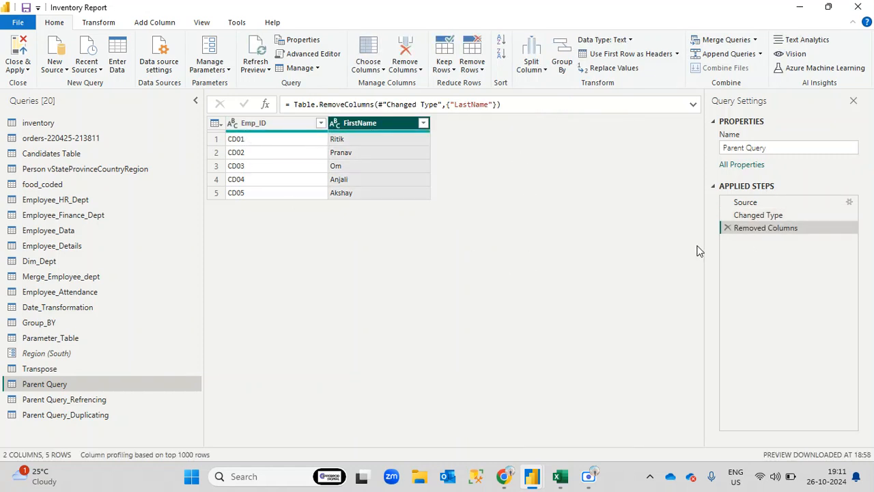
drag(524, 103, 285, 103)
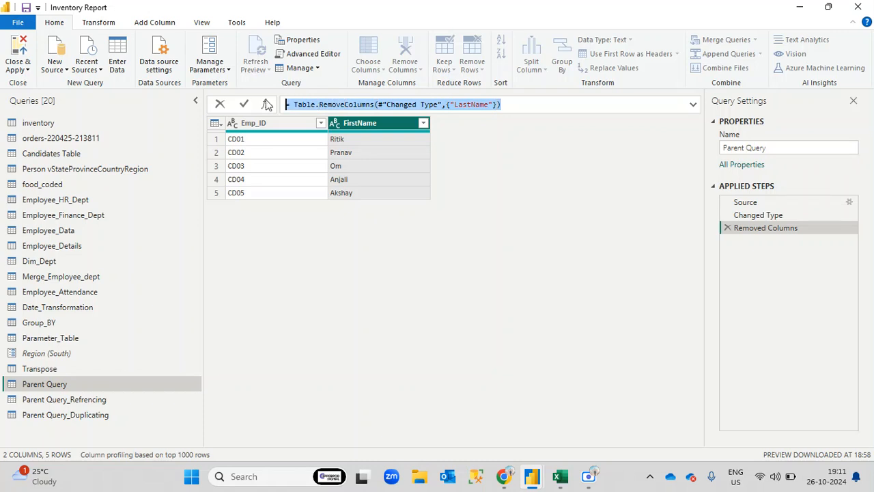
click(560, 206)
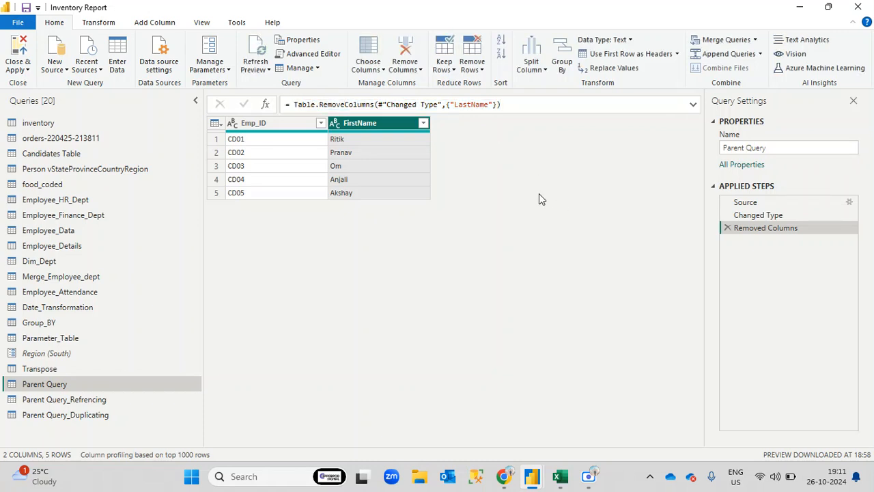
- Review Parent Query's full M script in the Advanced Editor and compare it with the Source, Changed Type and Removed Columns steps
click(309, 54)
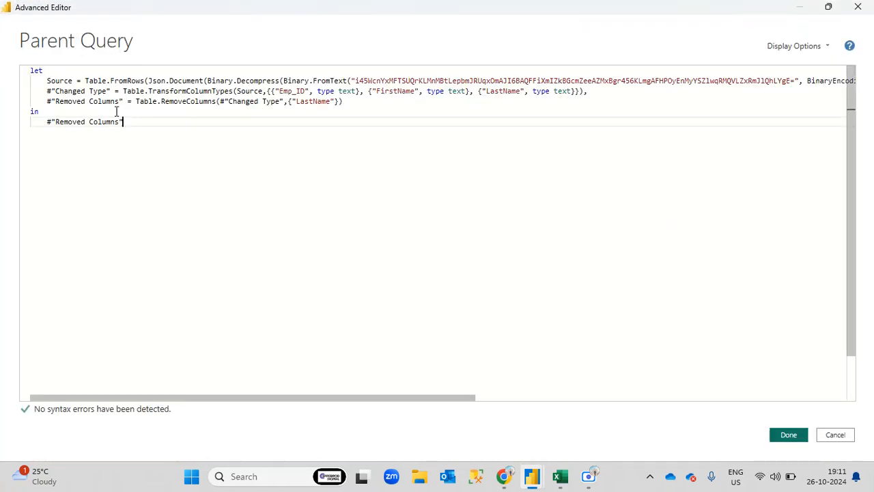
drag(123, 122, 29, 71)
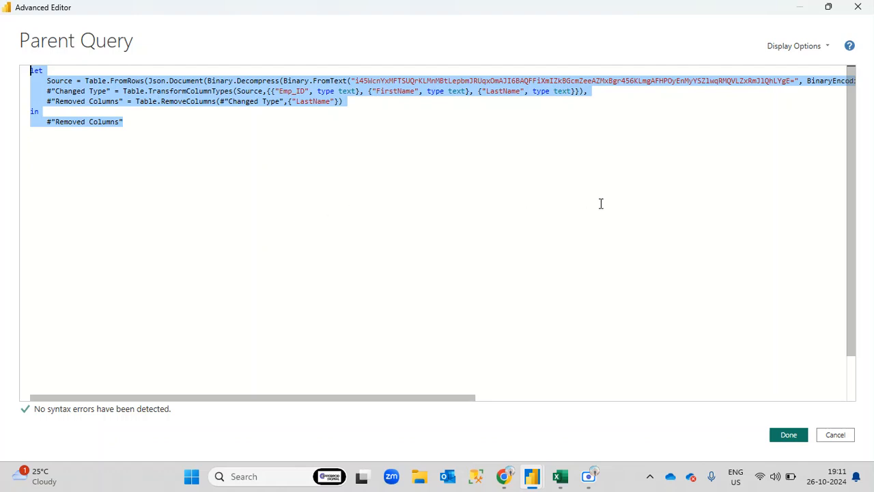
click(149, 132)
drag(127, 121, 27, 73)
click(838, 435)
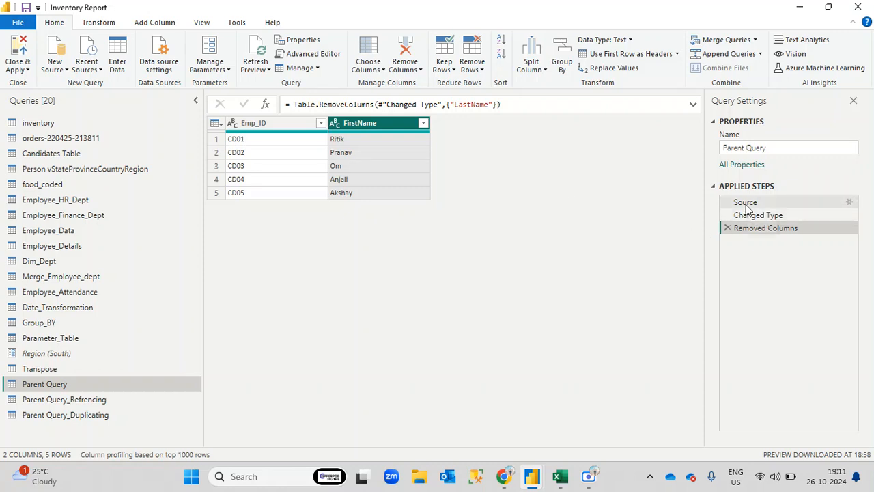
click(770, 201)
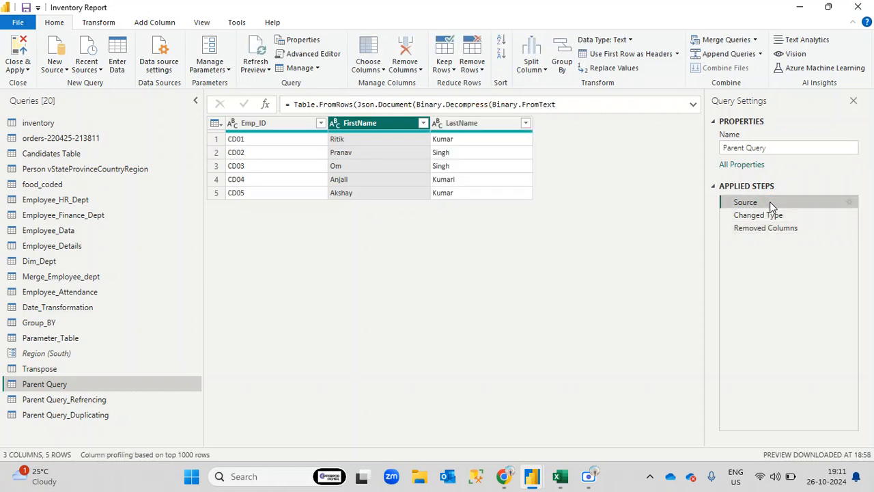
click(773, 218)
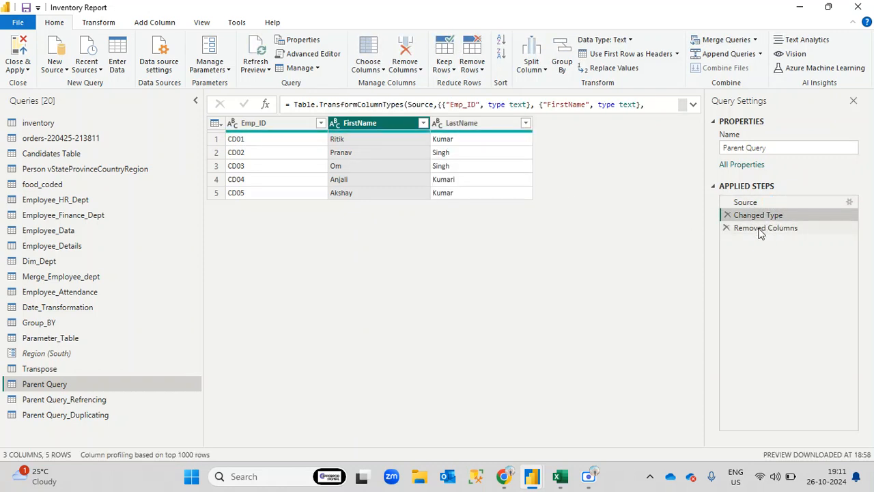
click(769, 232)
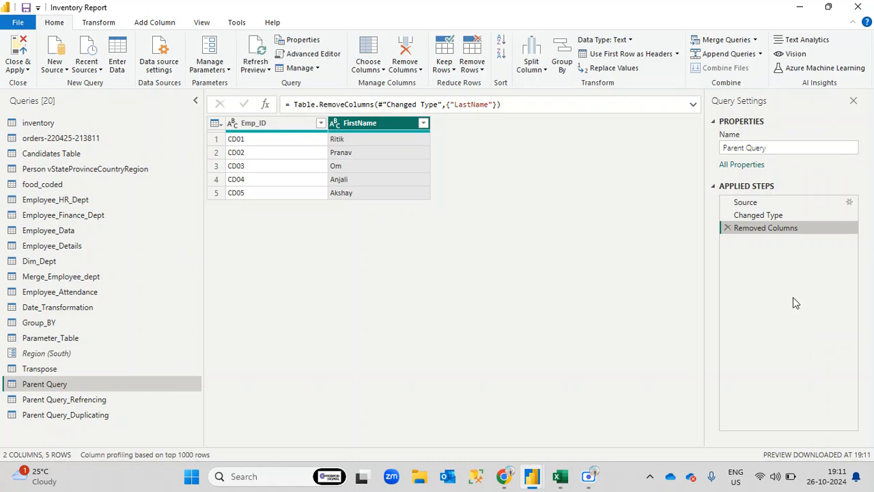
- Copy Parent Query's entire M script from the Advanced Editor and close the editor without changing the code
click(314, 54)
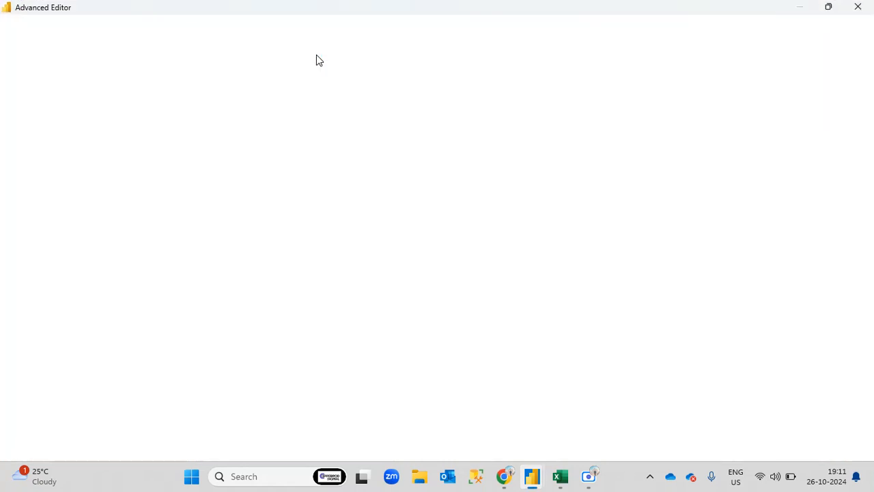
drag(148, 132, 28, 72)
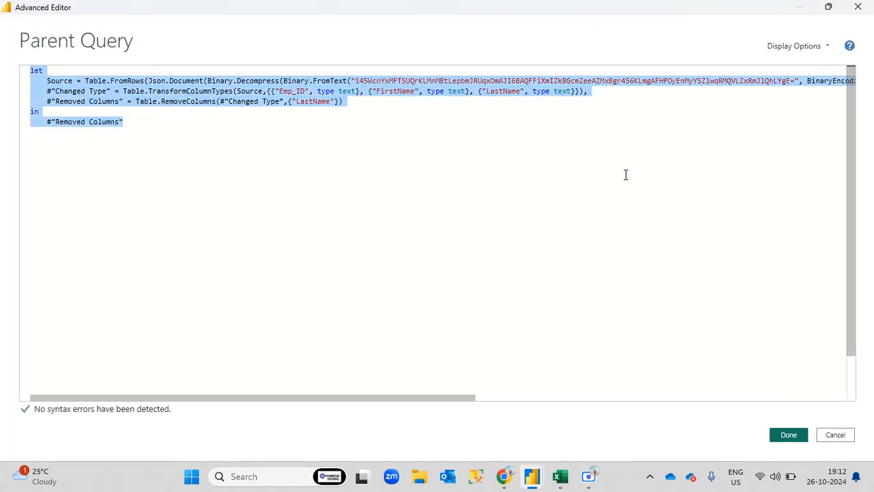
click(837, 434)
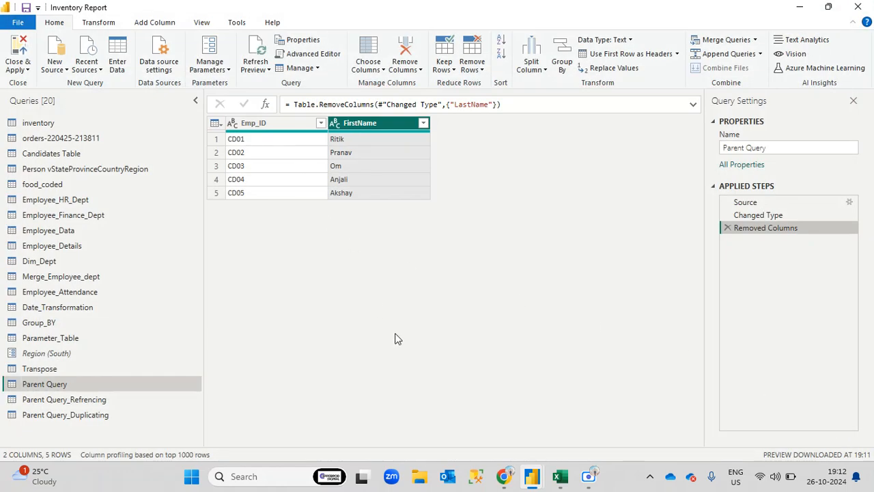
- Create a new blank query in the Queries list, below Parent Query_Duplicating
click(76, 419)
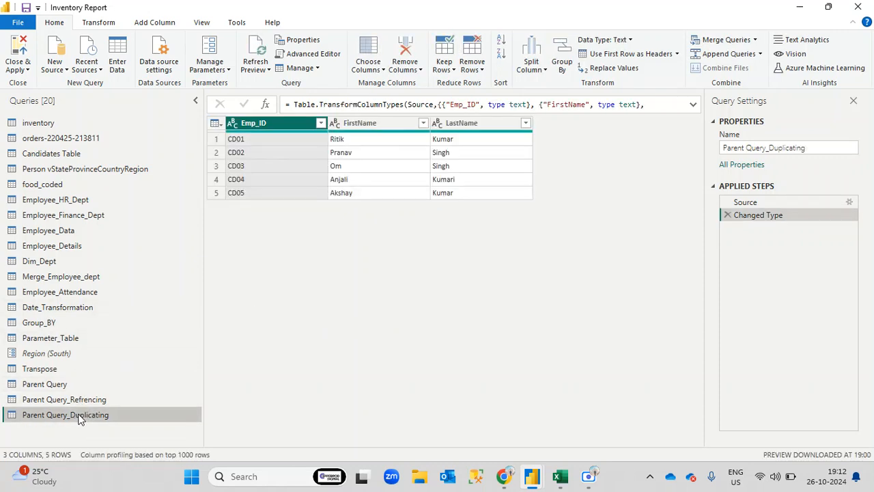
click(62, 370)
click(89, 383)
click(114, 418)
right_click(95, 431)
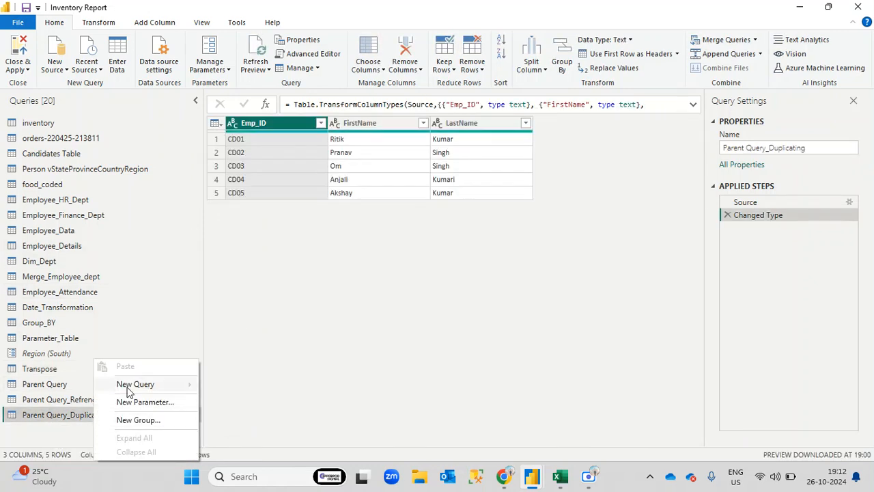
mouse_move(149, 391)
click(79, 435)
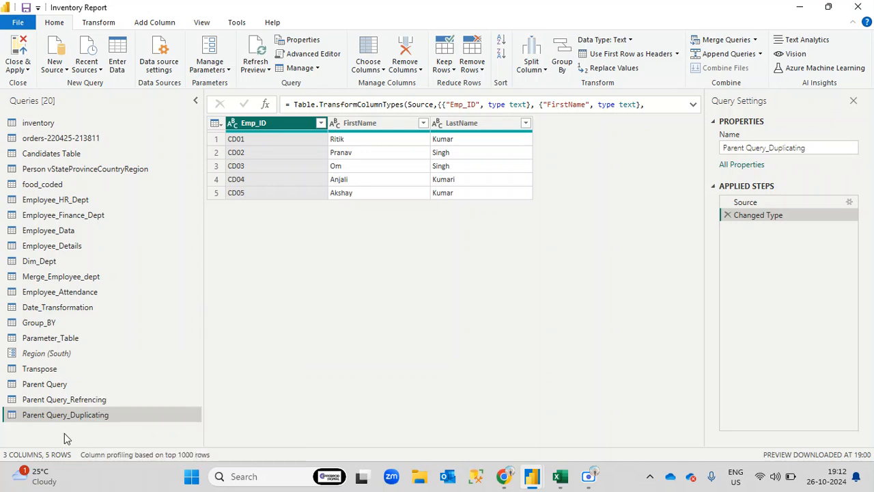
right_click(64, 436)
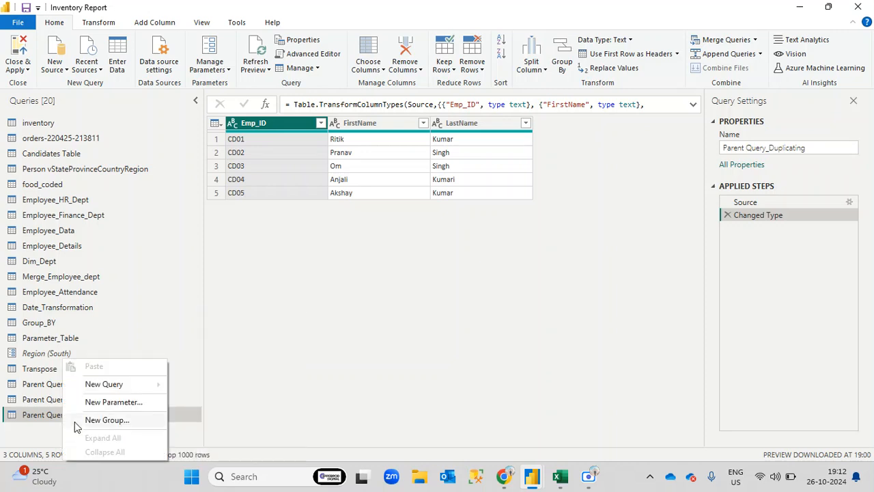
mouse_move(122, 389)
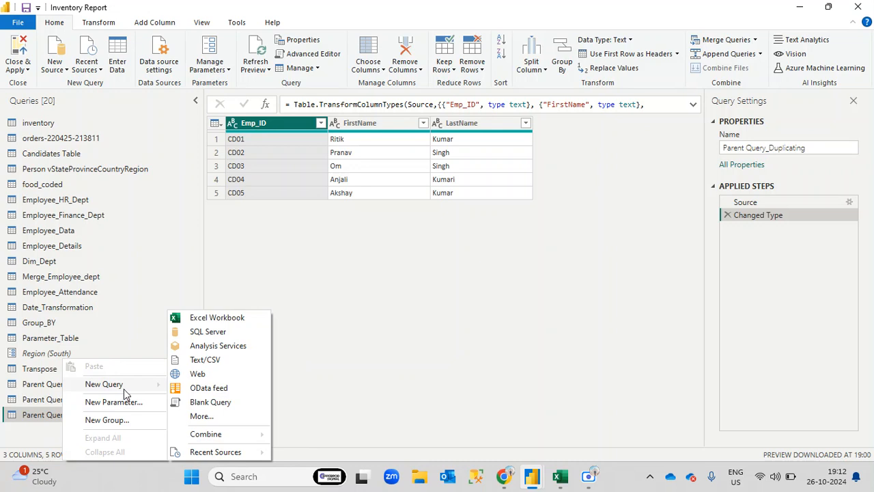
click(202, 403)
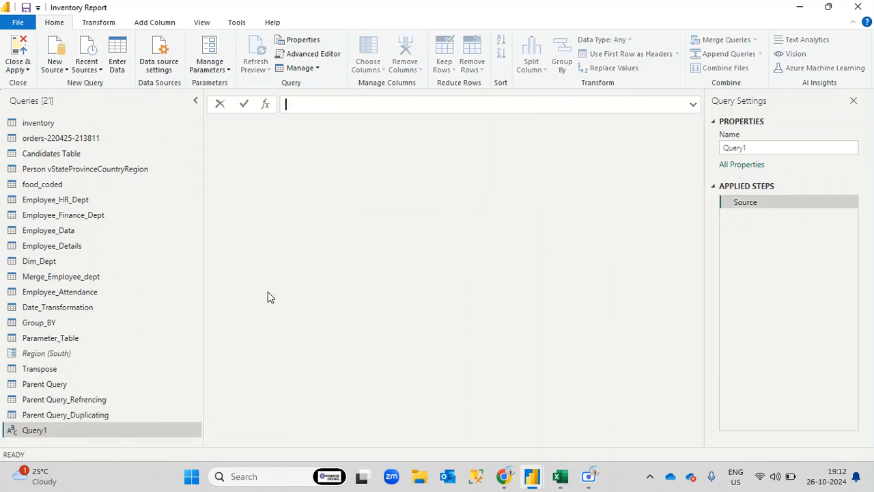
- Replace the default code of Query1 with the M script copied from Parent Query and apply it
click(319, 54)
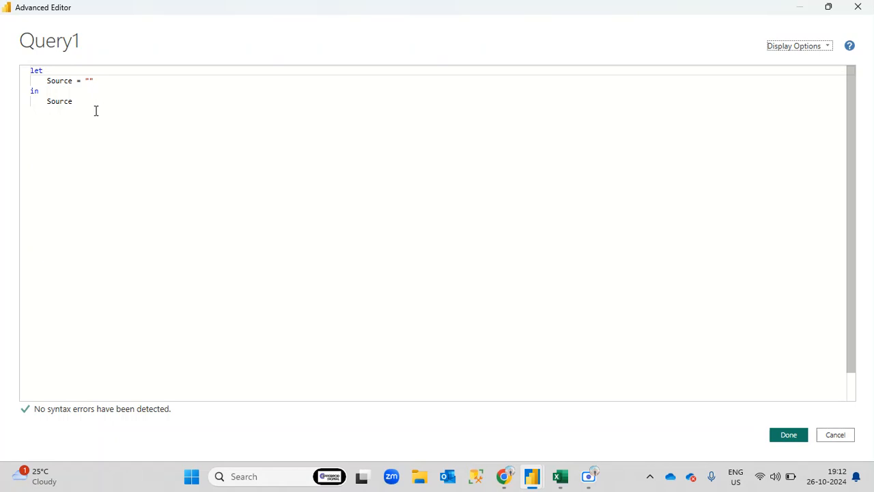
drag(96, 109, 46, 63)
key(ctrl+v)
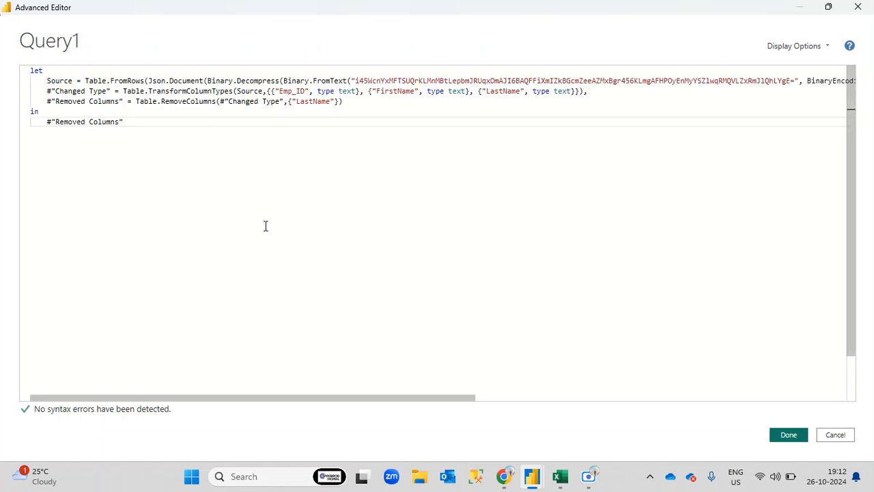
drag(357, 398, 152, 390)
click(787, 435)
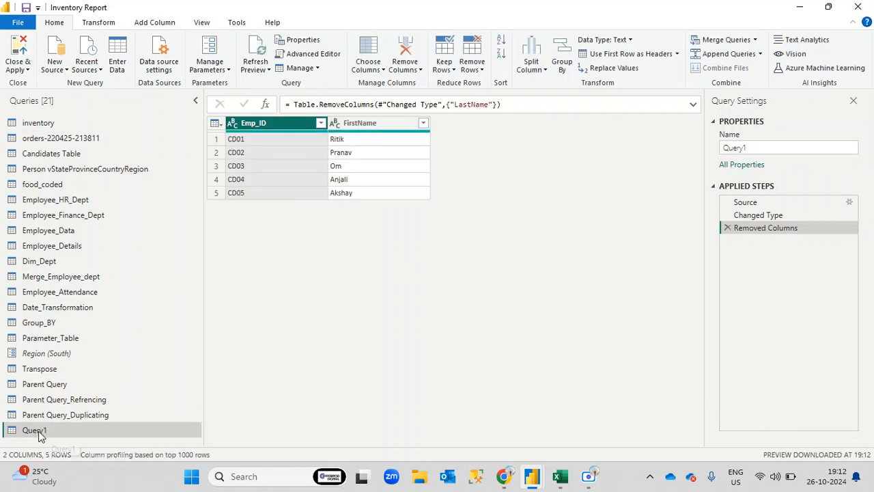
- Compare the preview columns and the Source, Changed Type and Removed Columns steps of Query1 with those of Parent Query
click(55, 384)
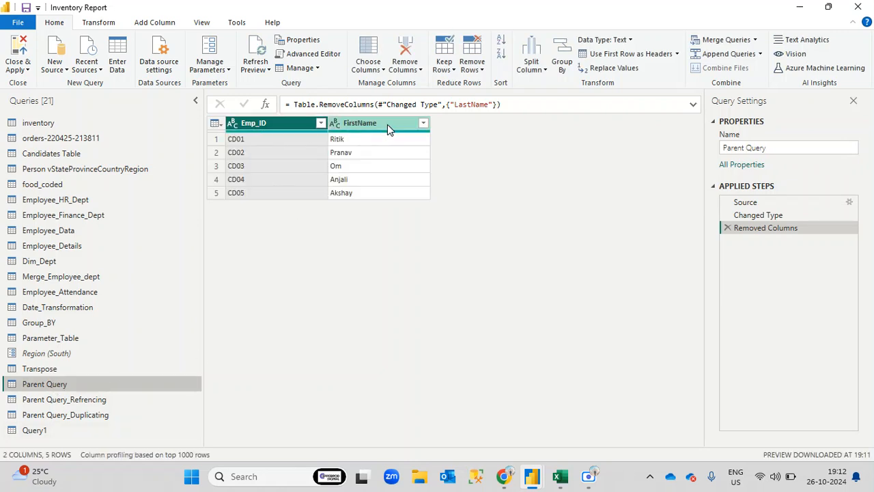
click(53, 433)
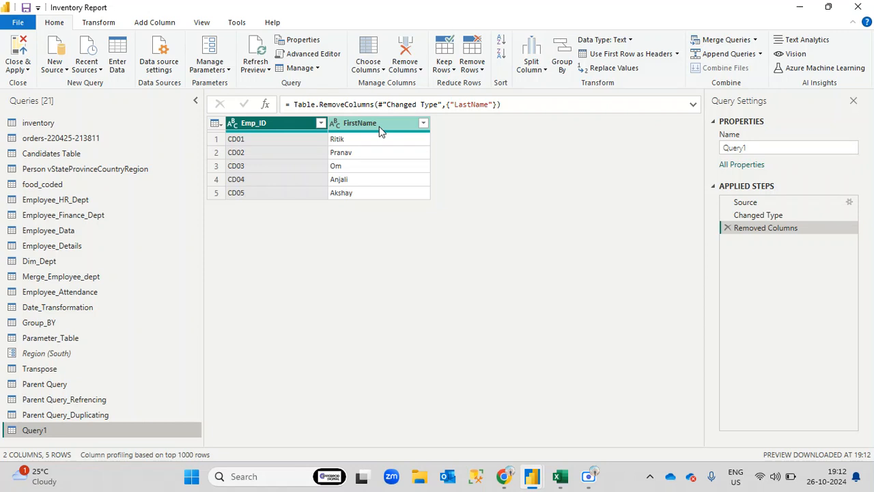
click(820, 203)
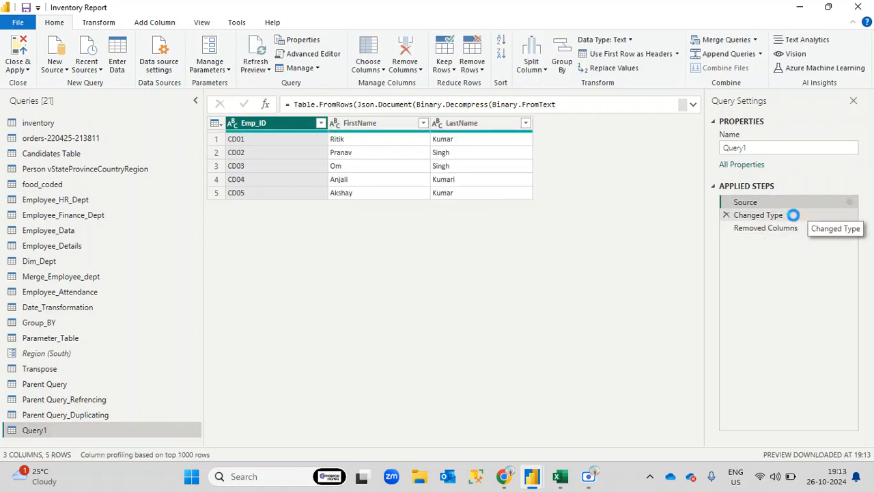
click(793, 216)
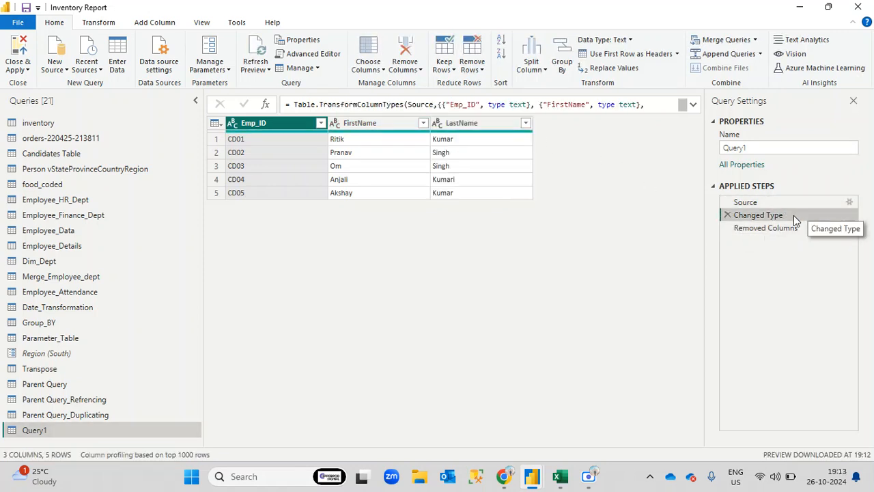
click(752, 229)
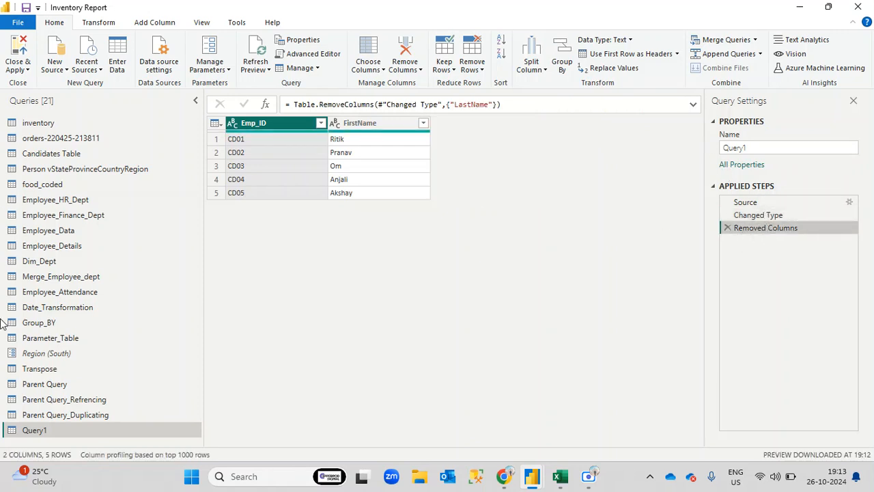
click(65, 385)
click(804, 202)
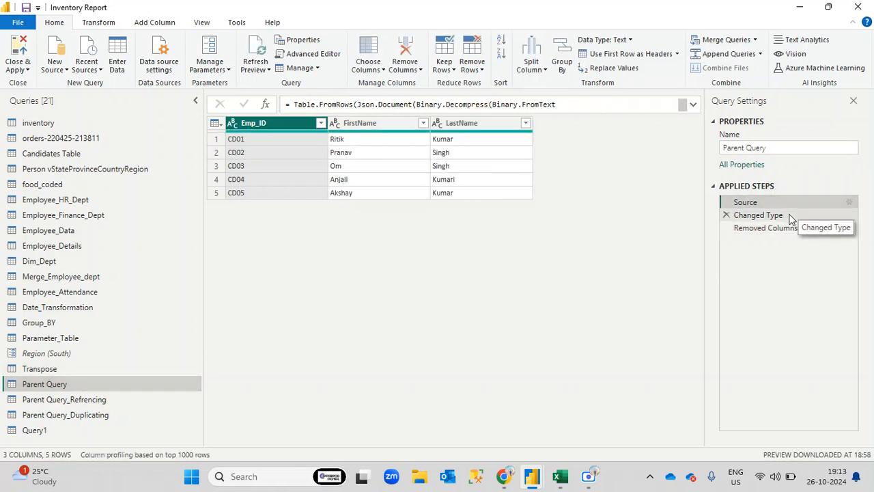
click(796, 214)
click(781, 233)
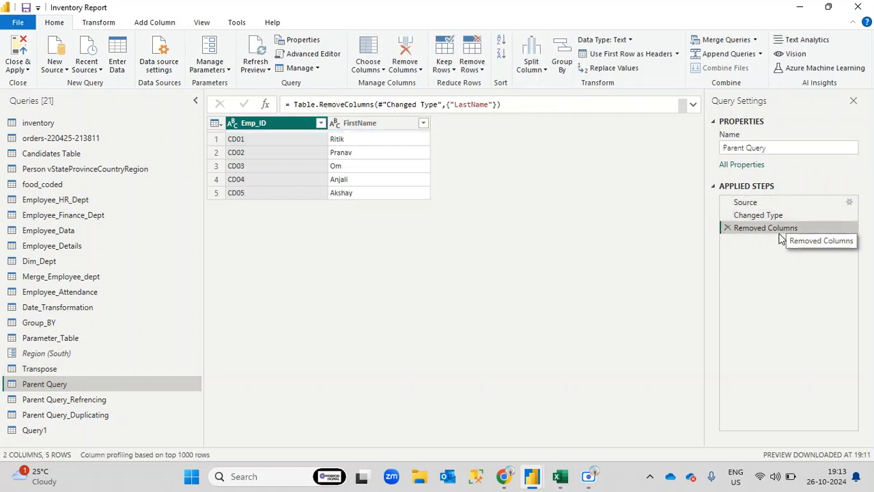
- Go through Query1's applied steps again and review its full M script in the Advanced Editor without changing it
click(35, 430)
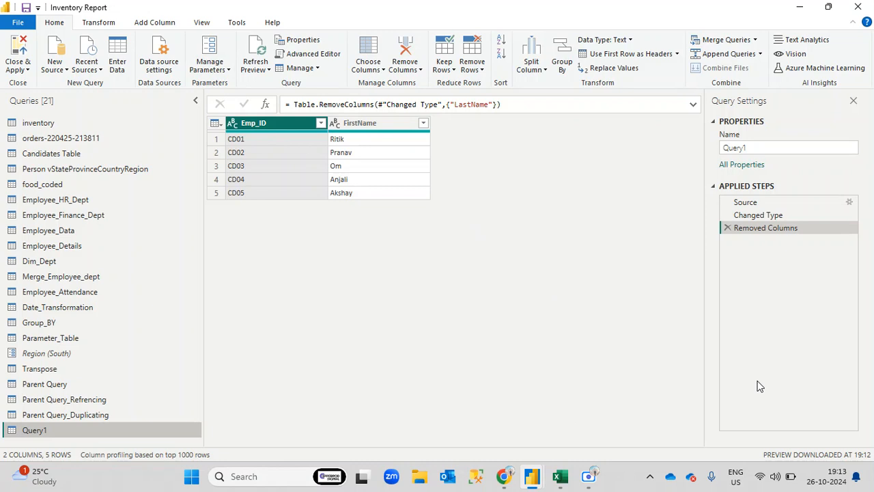
click(787, 203)
click(794, 215)
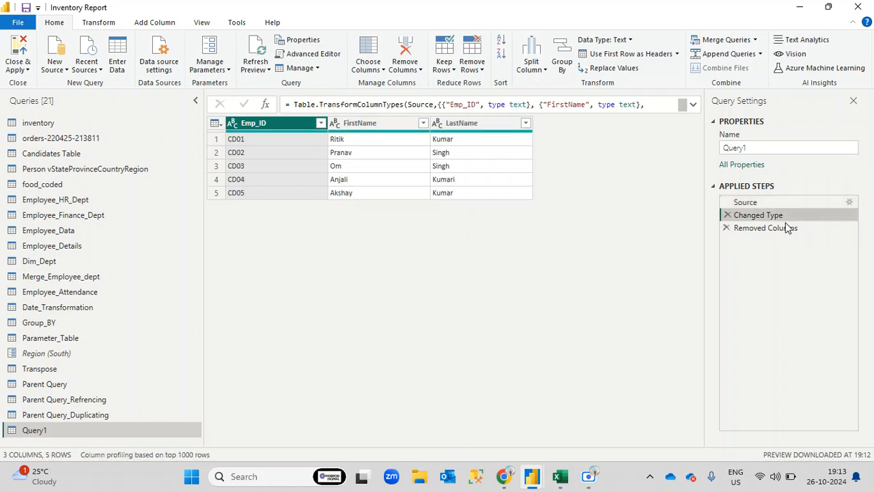
click(790, 228)
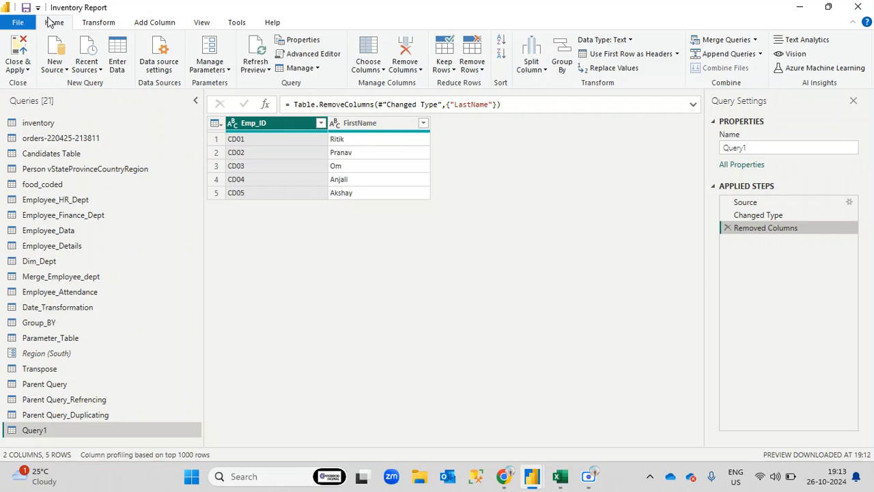
click(319, 55)
drag(146, 125, 35, 69)
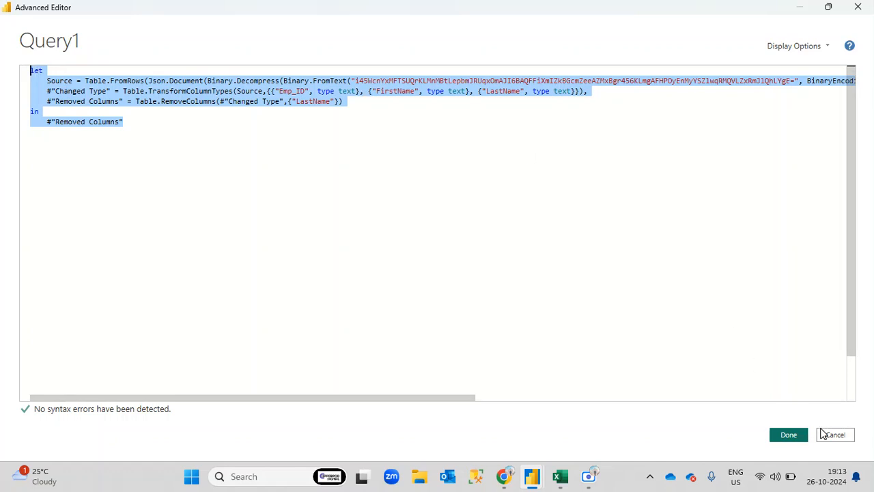
click(840, 438)
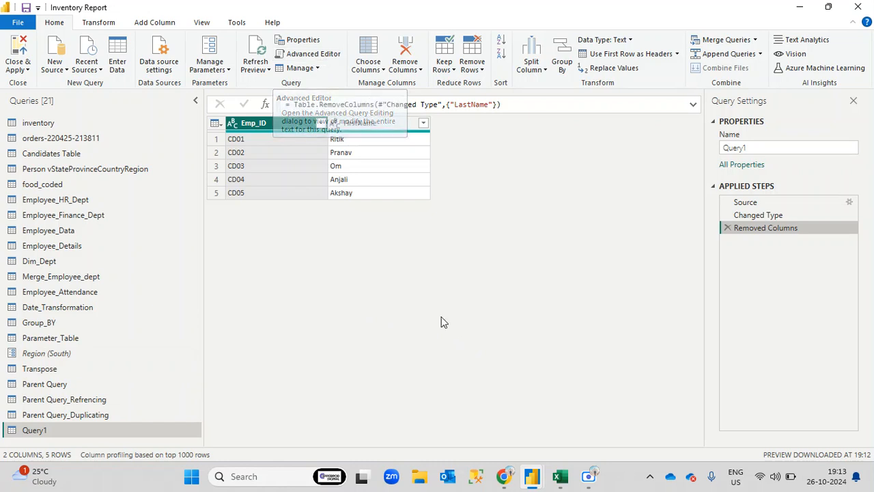
- Switch to the Google Meet call in Chrome
mouse_move(503, 476)
click(393, 419)
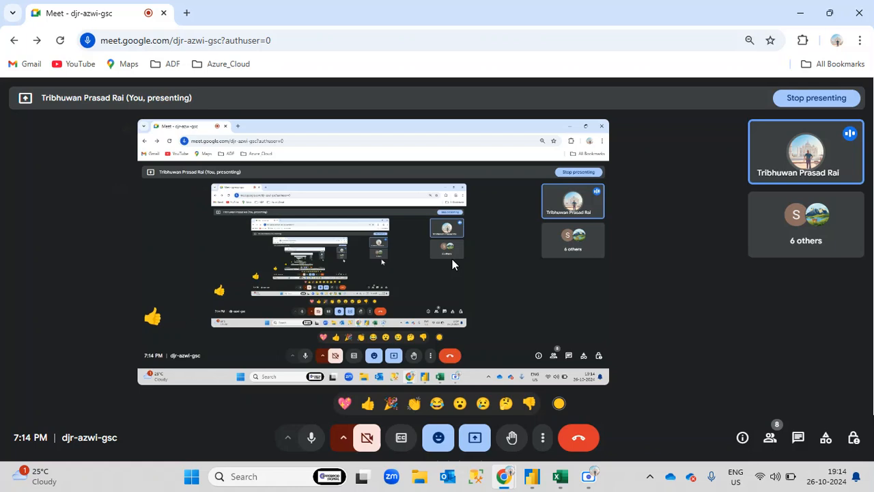
- Switch to the Data_Analytics_Batch_08 workbook in Excel and select the DATA SOURCE SETTING heading on the Basic of Data sheet
mouse_move(557, 482)
click(551, 410)
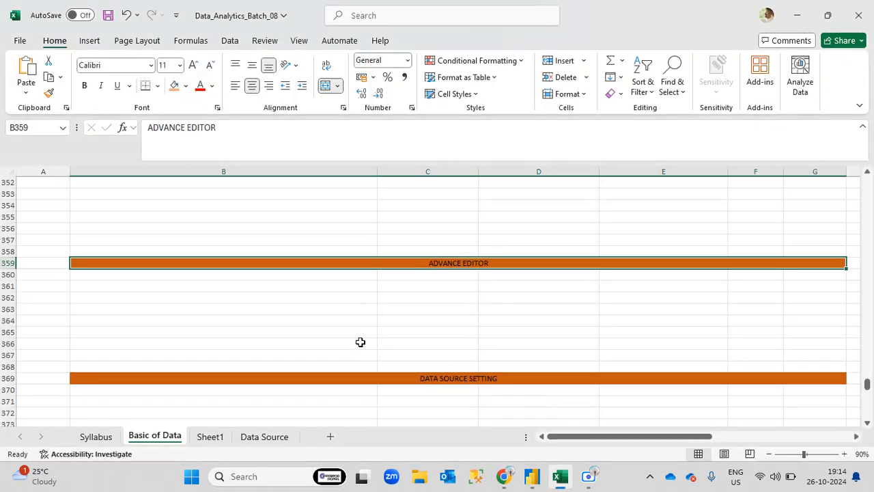
scroll(457, 339, down, 2)
scroll(457, 339, down, 2)
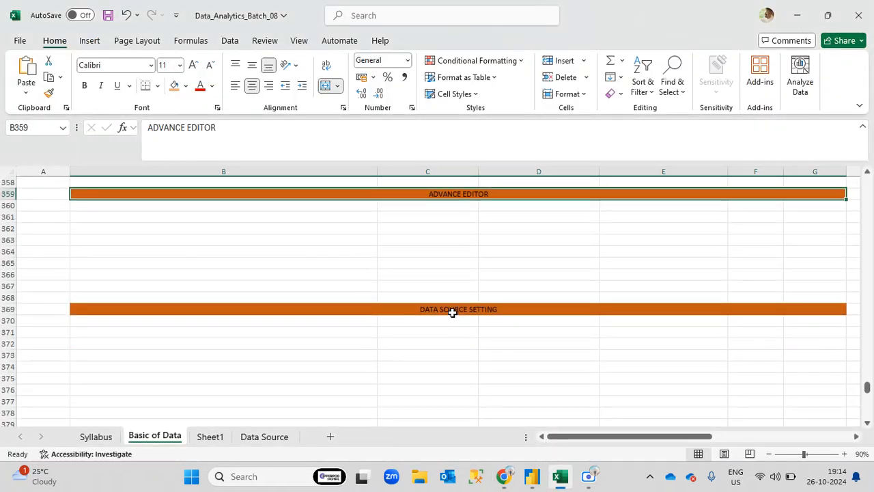
click(453, 309)
scroll(474, 356, down, 1)
- Switch back to the Power Query Editor of Inventory Report, open the inventory query and refresh its outdated preview
mouse_move(530, 482)
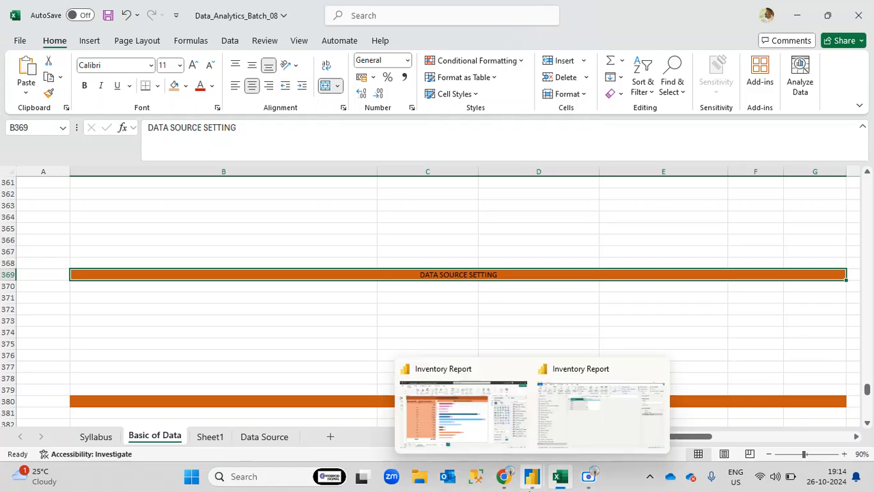
click(584, 408)
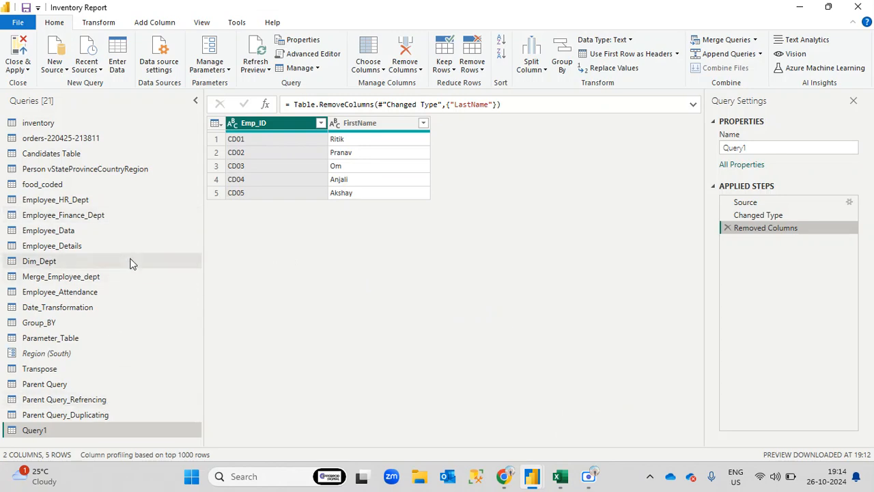
click(68, 123)
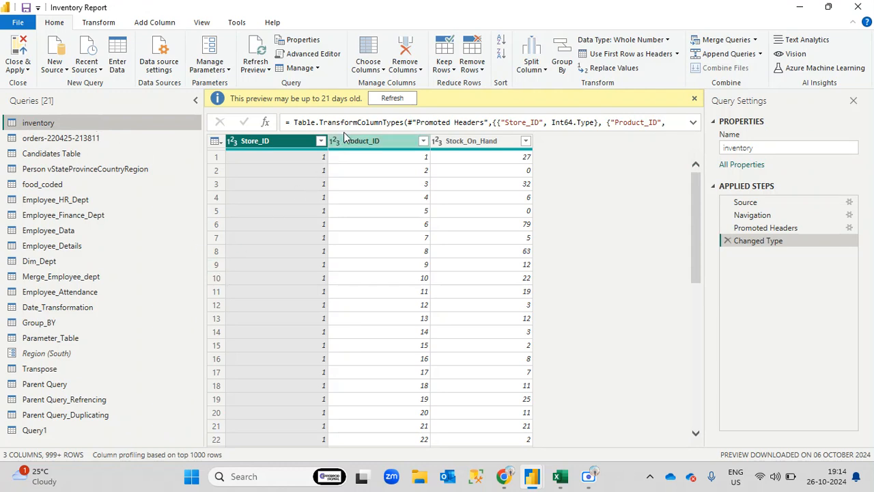
click(394, 98)
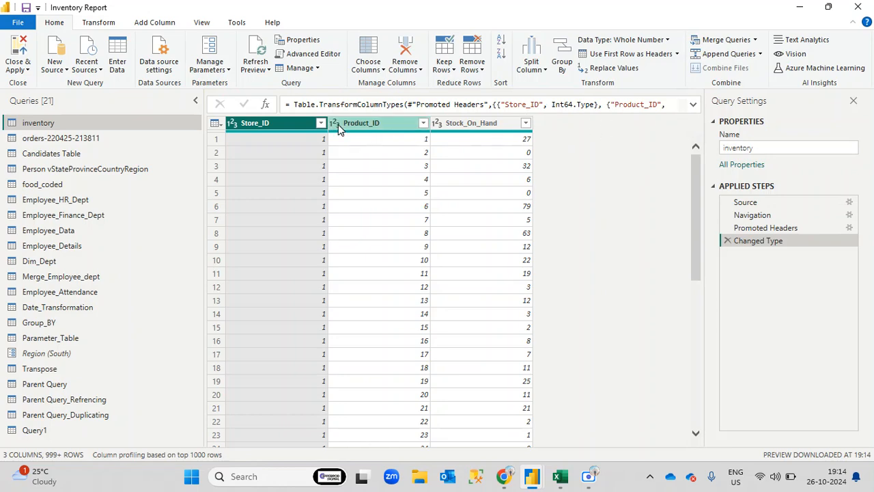
- Open the inventory query's M script and examine the Excel.Workbook function and the full file path in its Source line
click(331, 60)
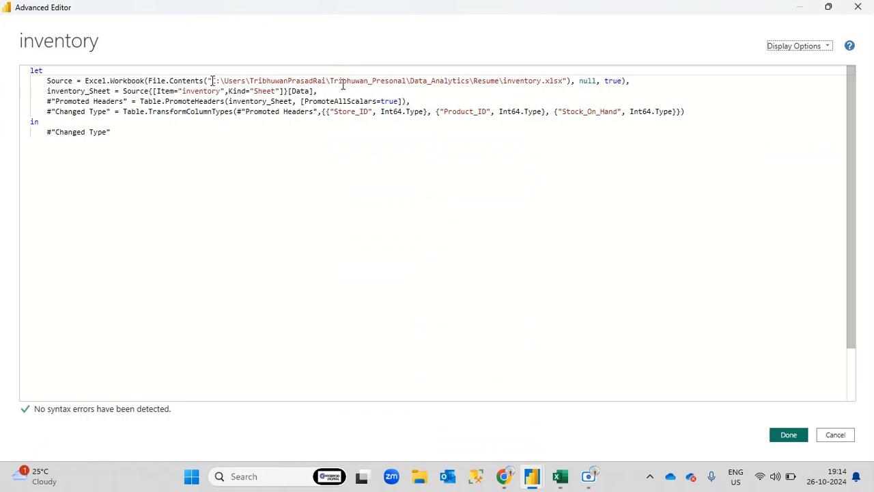
drag(212, 81, 564, 80)
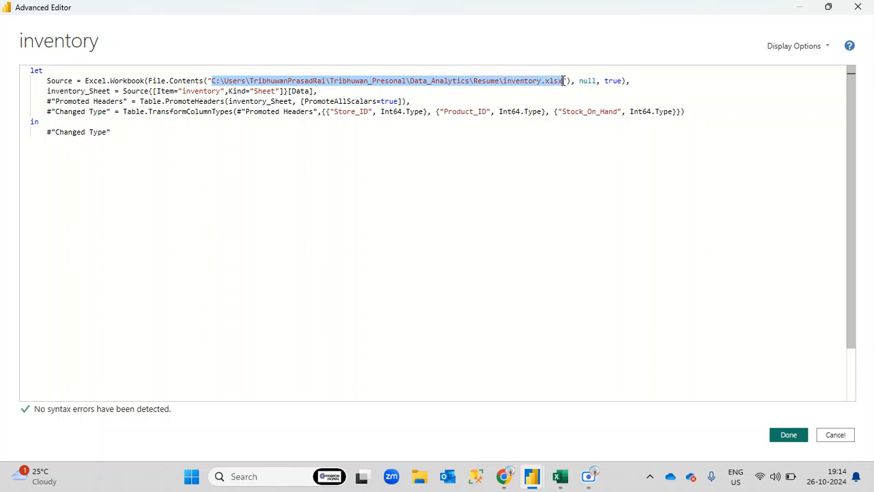
drag(86, 81, 148, 81)
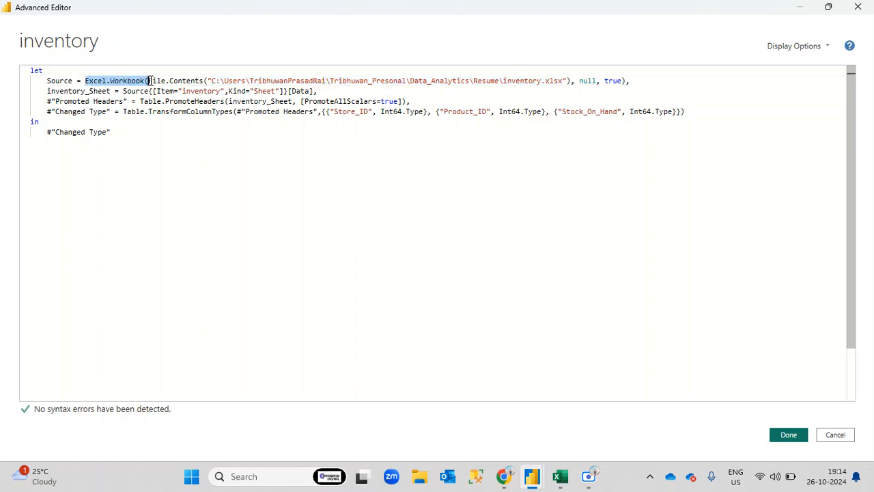
click(226, 80)
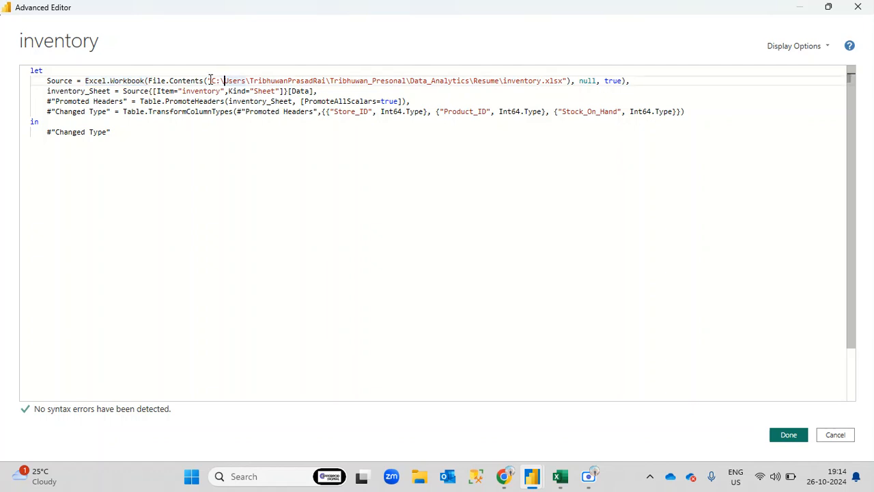
drag(213, 81, 247, 81)
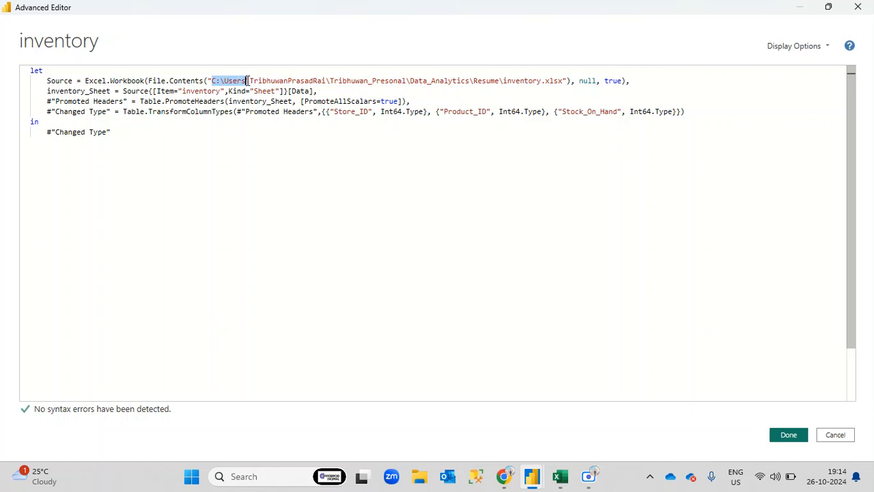
drag(251, 81, 325, 80)
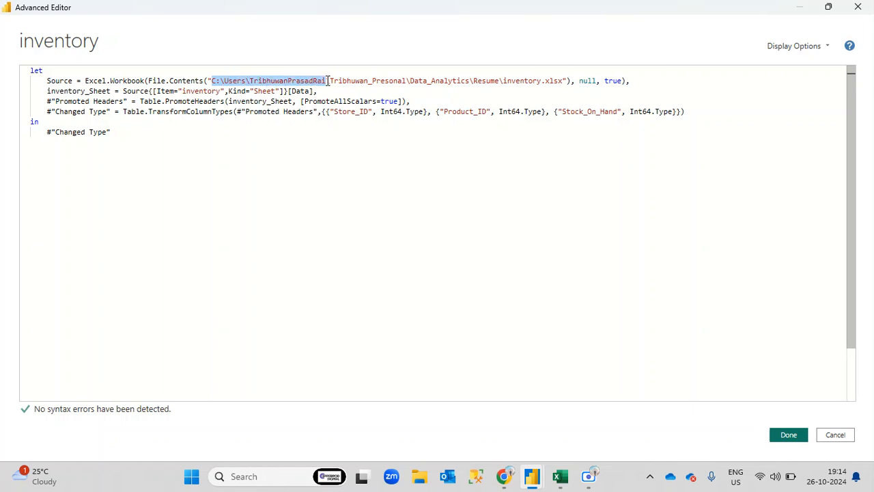
drag(329, 81, 410, 80)
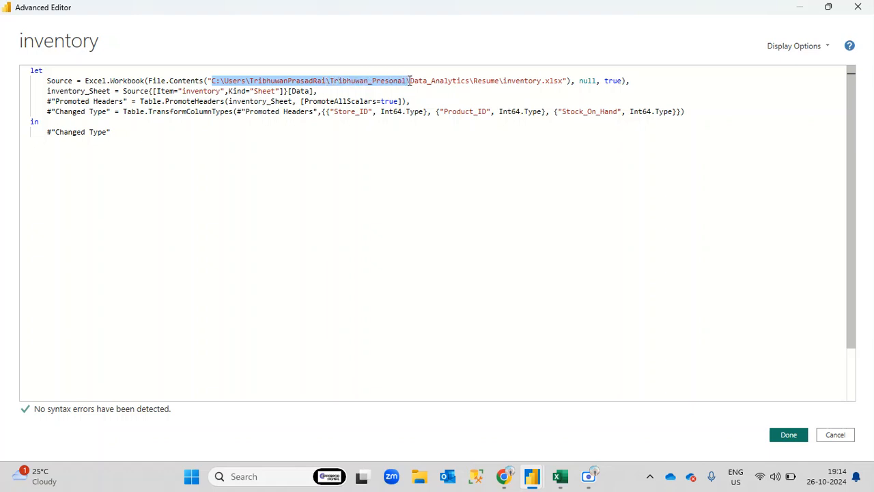
drag(567, 81, 212, 81)
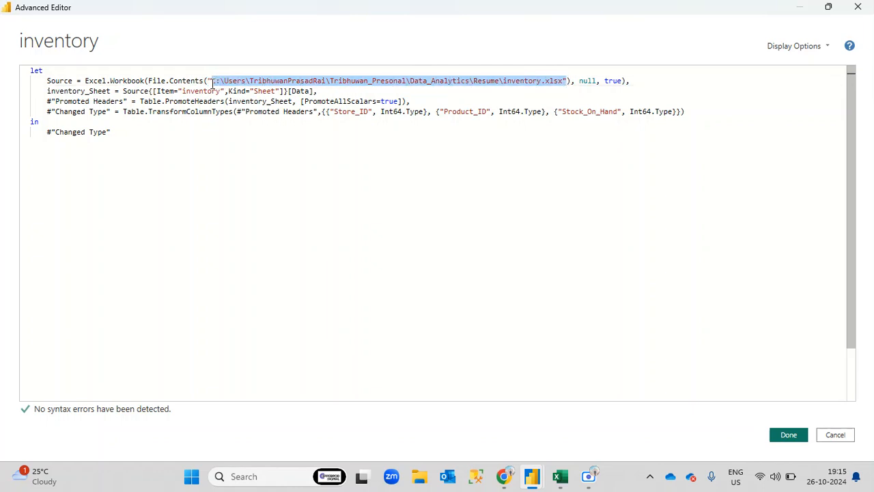
click(351, 145)
drag(212, 81, 563, 80)
click(221, 80)
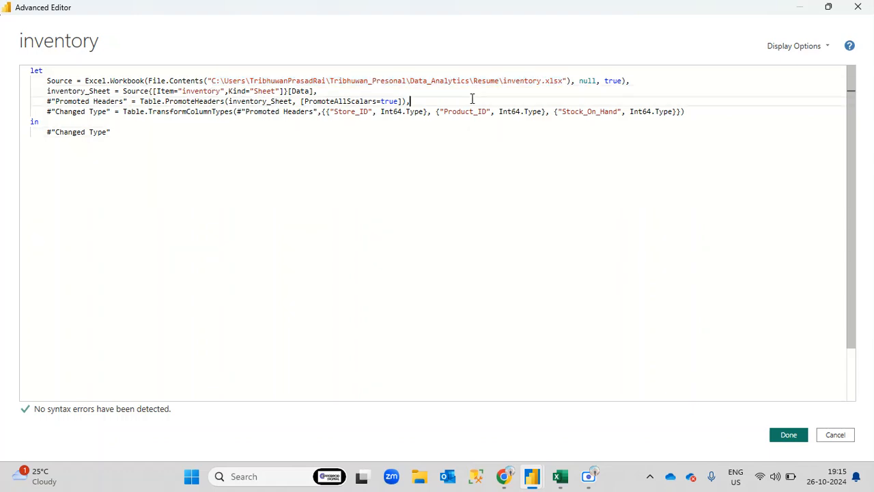
drag(212, 80, 567, 81)
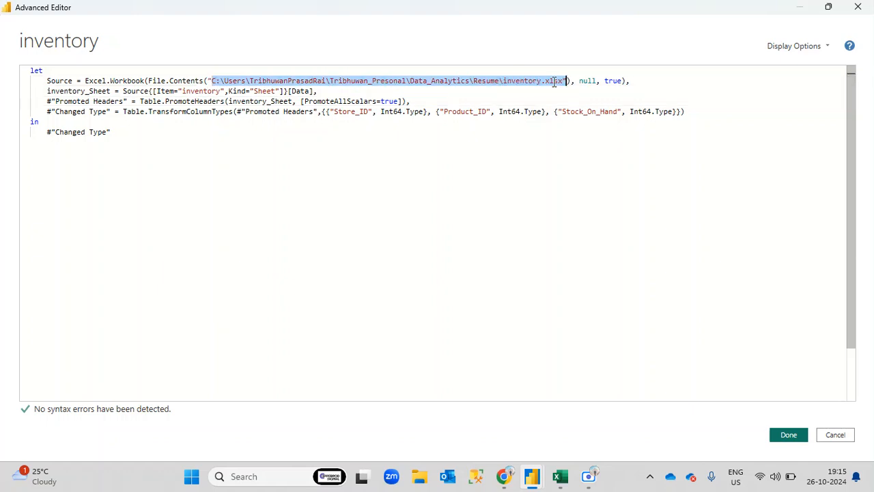
click(299, 132)
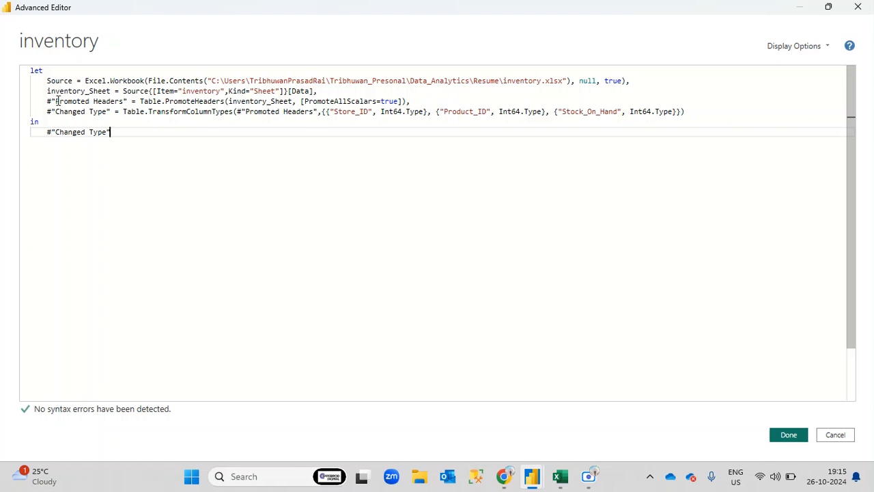
- Examine the inventory_Sheet line of the script, including its Item and Kind arguments
drag(48, 91, 123, 90)
click(171, 139)
drag(178, 91, 221, 91)
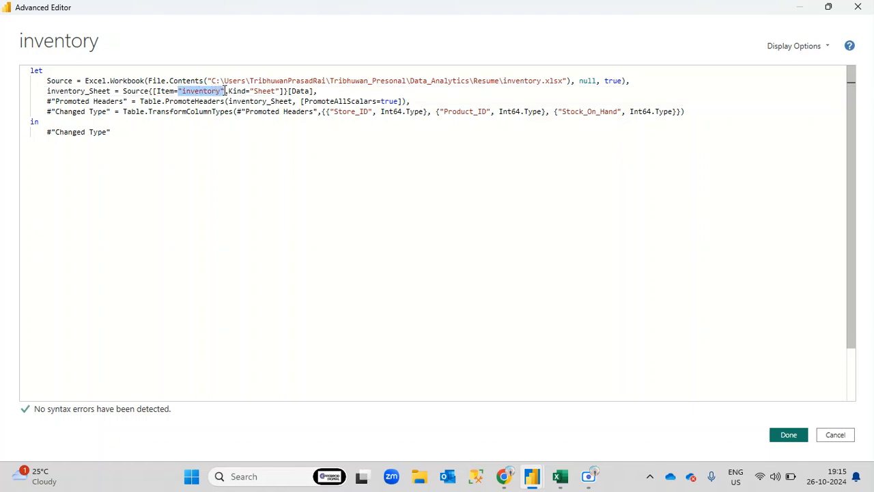
click(232, 125)
drag(179, 91, 225, 92)
click(218, 133)
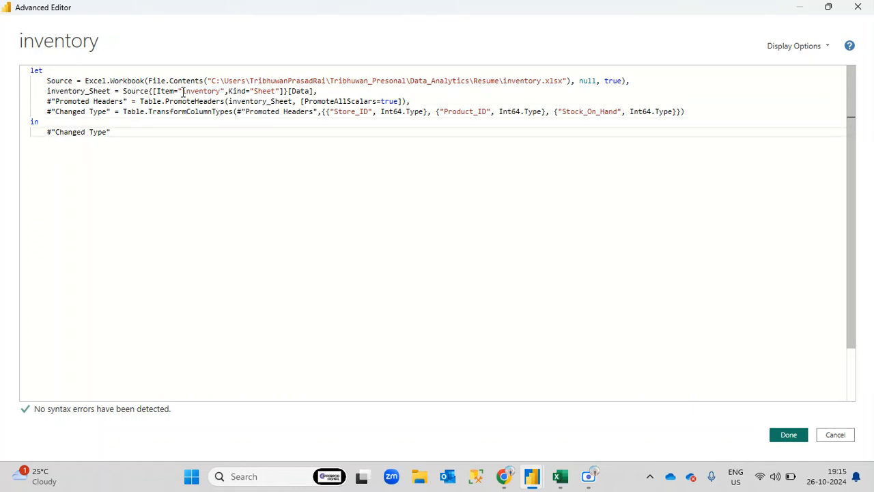
click(229, 91)
drag(226, 91, 283, 91)
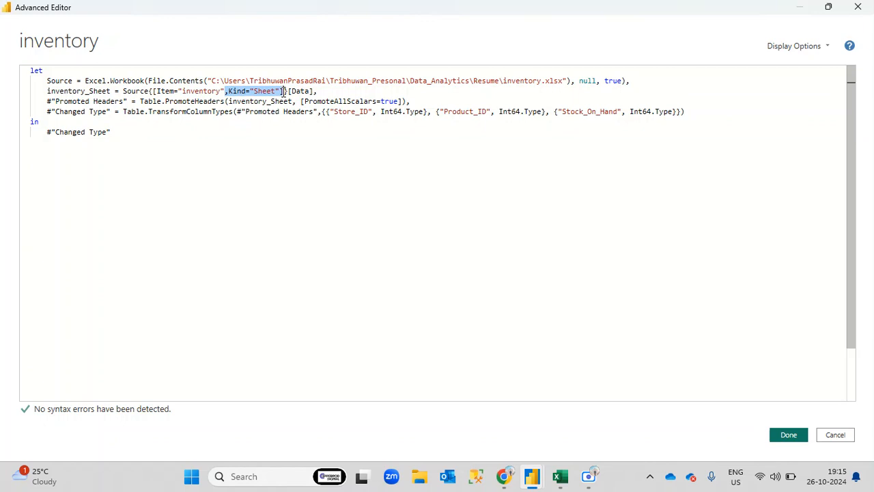
click(241, 129)
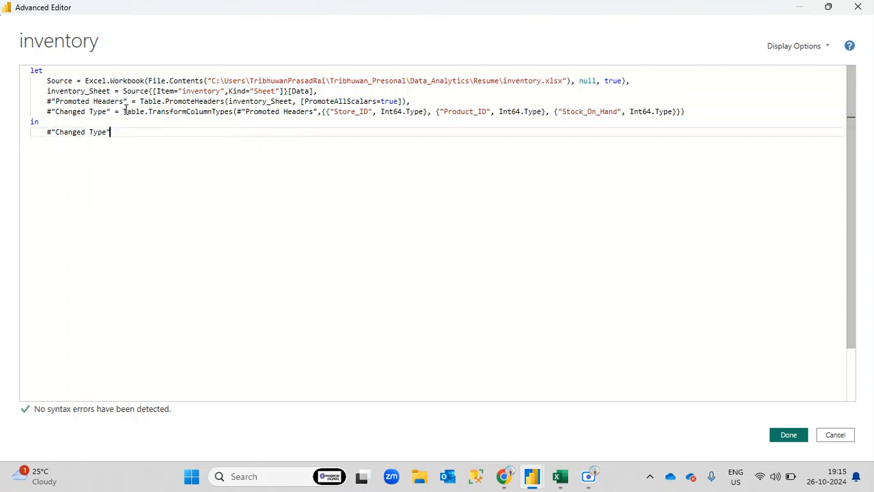
- Examine the Promoted Headers and Changed Type lines with each column's data type, and close the script without changes
drag(141, 101, 390, 101)
click(171, 137)
drag(114, 112, 370, 111)
click(285, 160)
drag(156, 112, 233, 112)
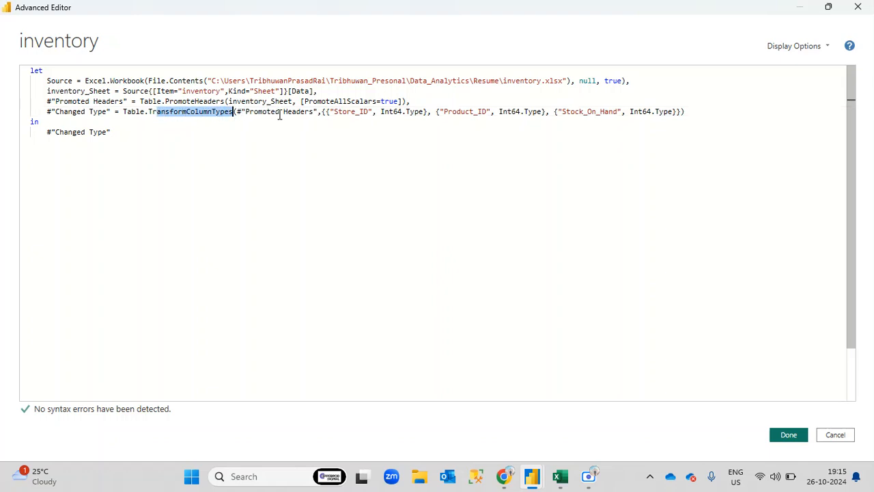
click(346, 121)
click(404, 113)
double_click(403, 113)
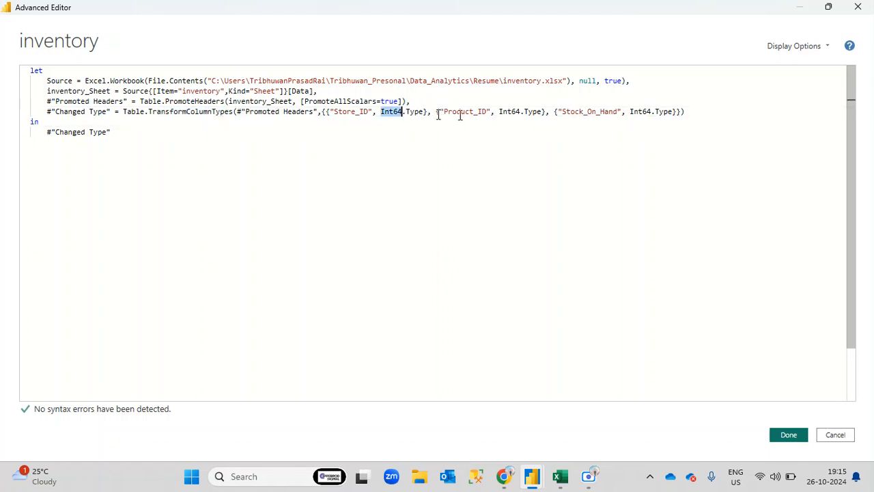
double_click(462, 113)
double_click(509, 112)
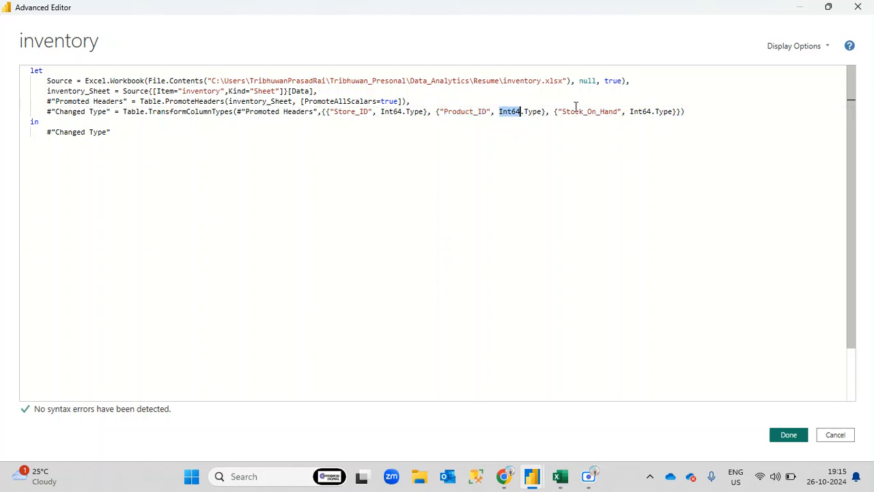
double_click(590, 111)
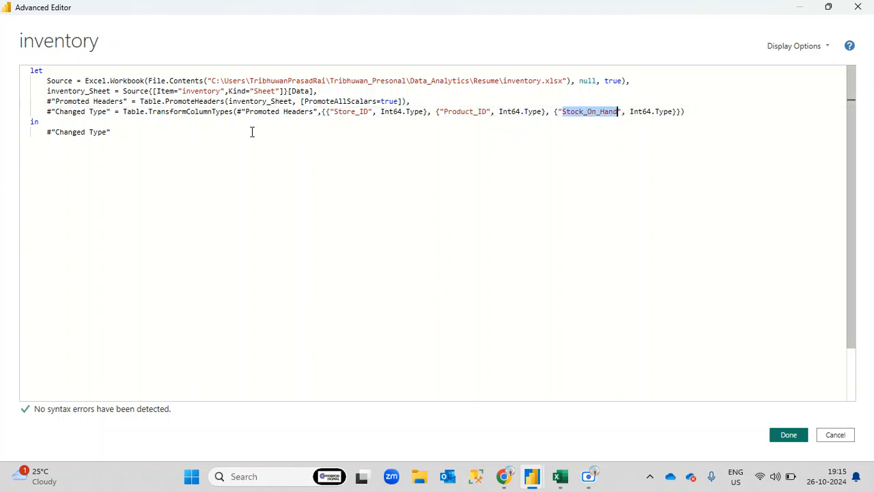
click(842, 441)
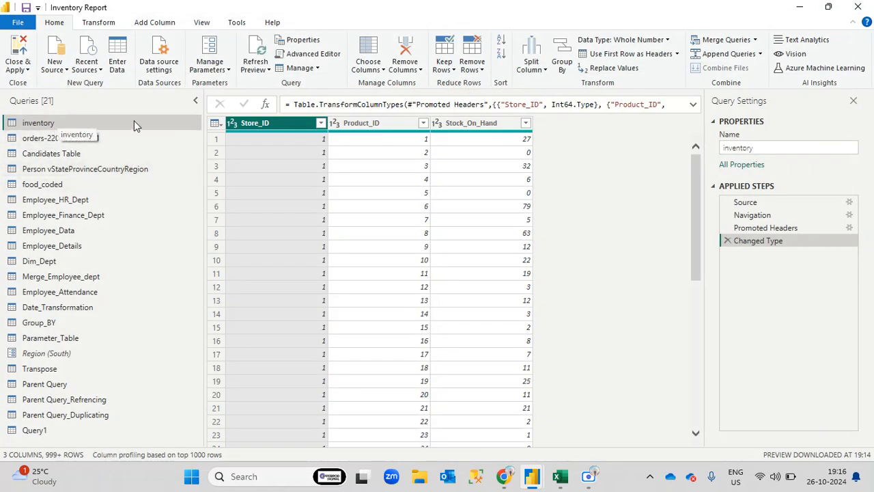
- Recheck the file path in the inventory query's script, close it without changes and refresh the query's preview
click(301, 57)
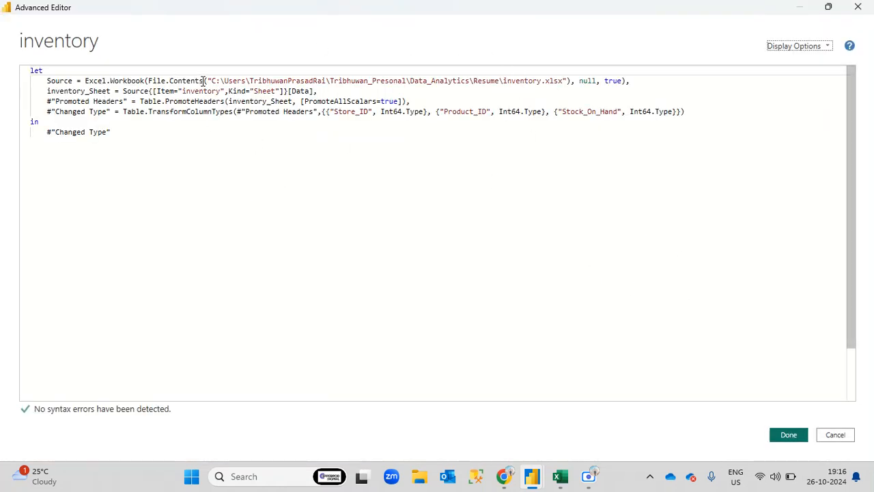
drag(209, 81, 580, 81)
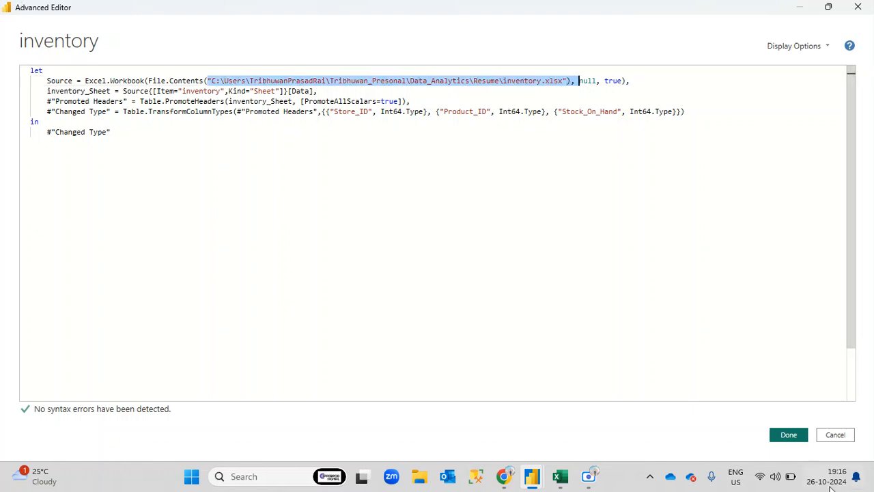
click(836, 435)
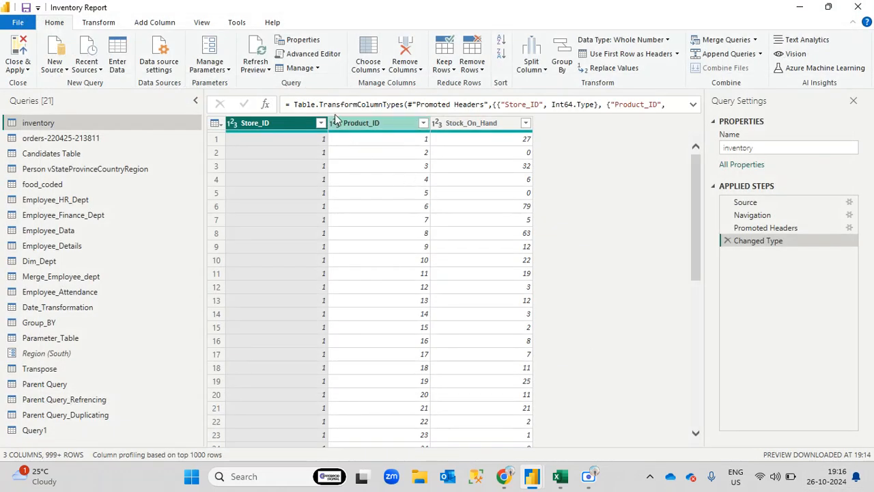
click(259, 58)
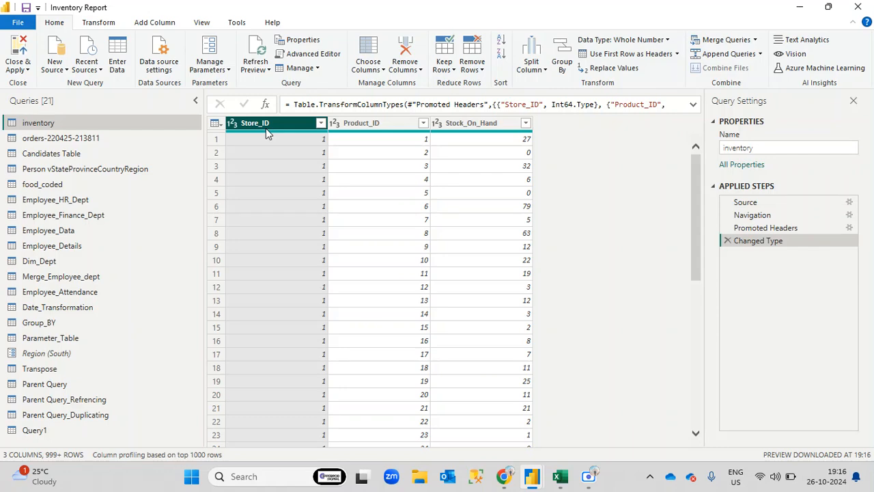
- Reopen the inventory query's M script and distinguish the folder path from the file name inventory.xlsx in the Source line
click(313, 54)
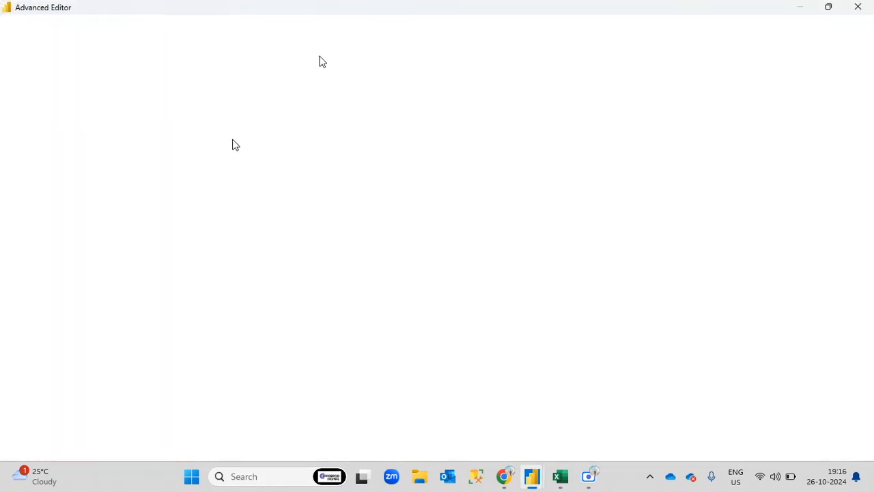
drag(212, 81, 504, 82)
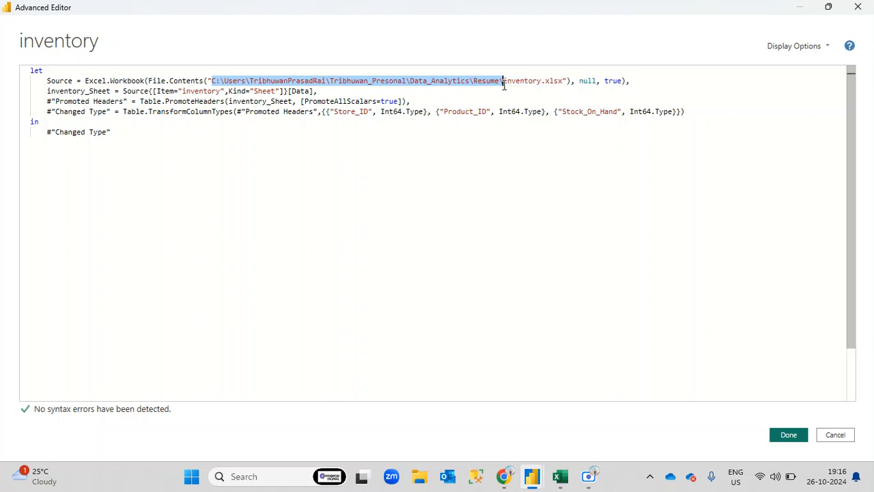
click(503, 82)
drag(504, 81, 563, 81)
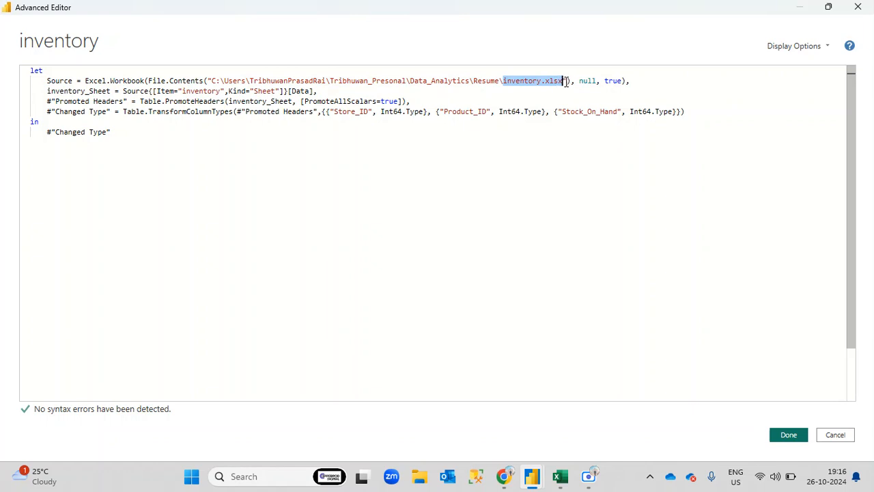
click(565, 80)
drag(503, 81, 577, 80)
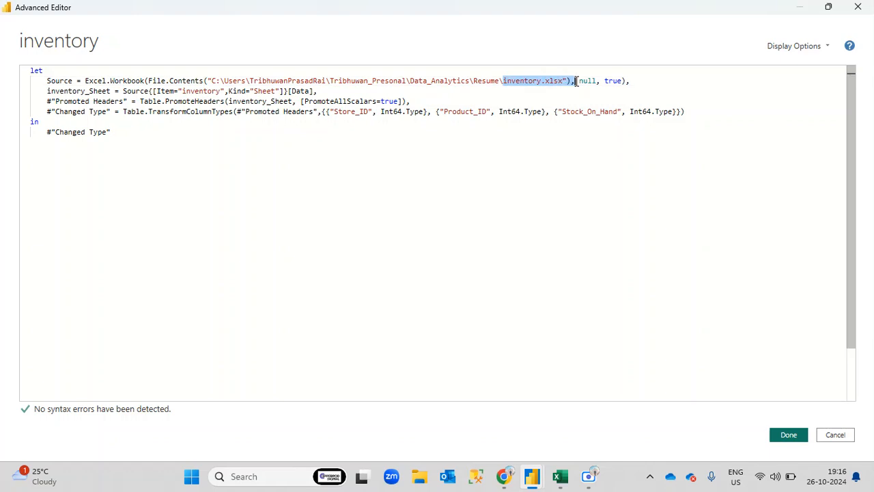
click(513, 97)
drag(212, 81, 264, 80)
drag(351, 80, 507, 82)
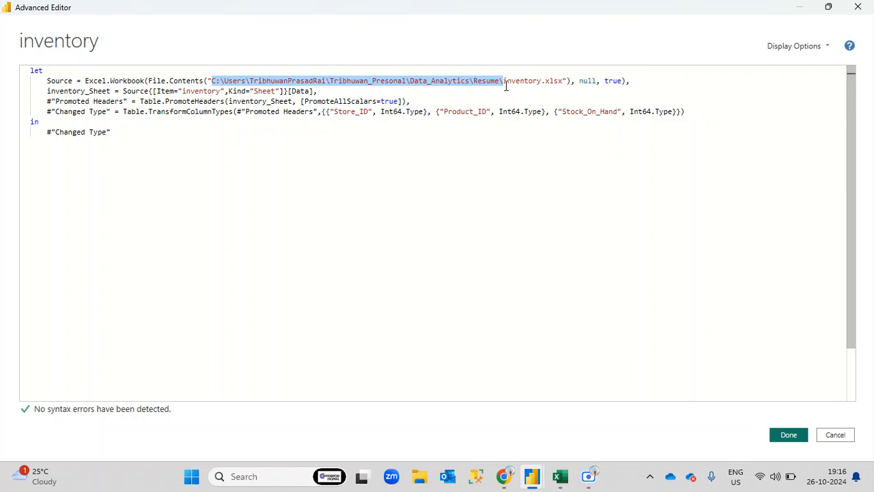
- Examine the folder path before inventory.xlsx in the Source line and close the script without changes
click(506, 82)
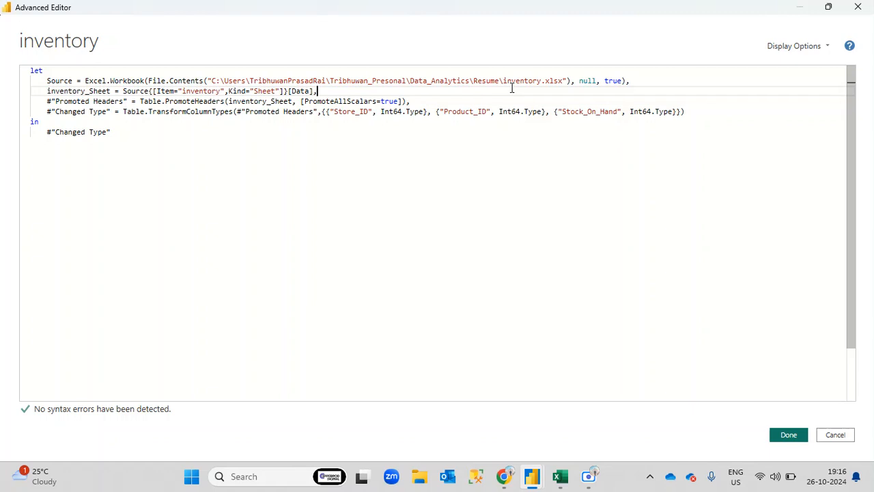
drag(501, 81, 203, 81)
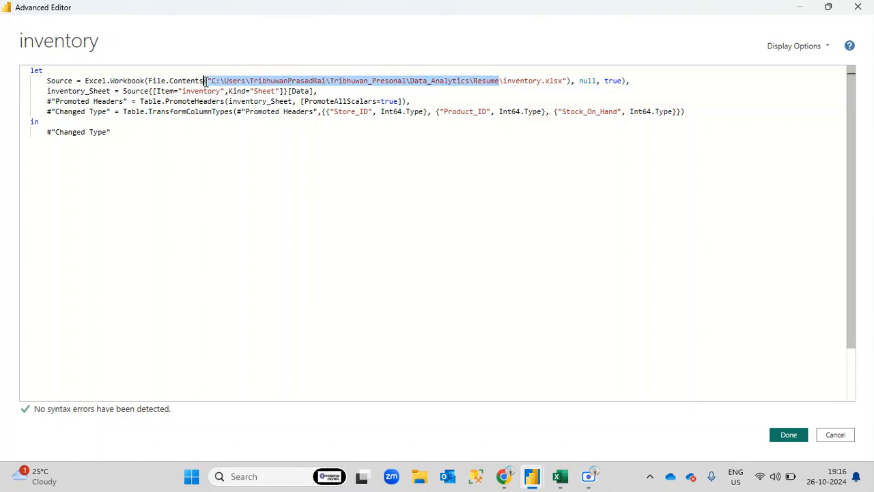
click(789, 435)
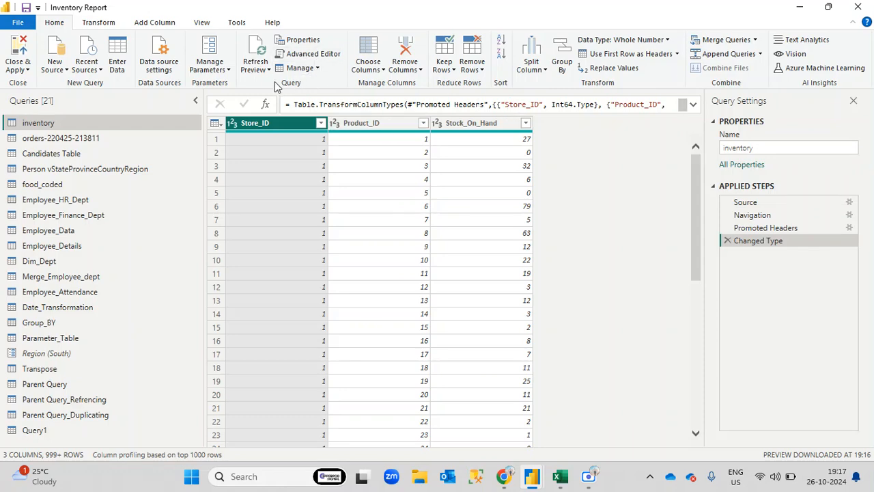
- Reopen the inventory query's M script, remove the Resume folder from the Source line's file path and apply the script
click(313, 54)
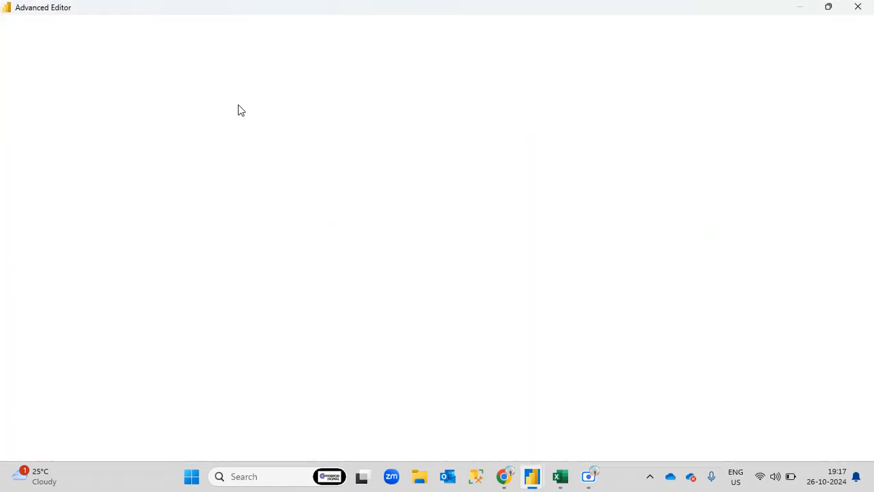
drag(212, 81, 566, 81)
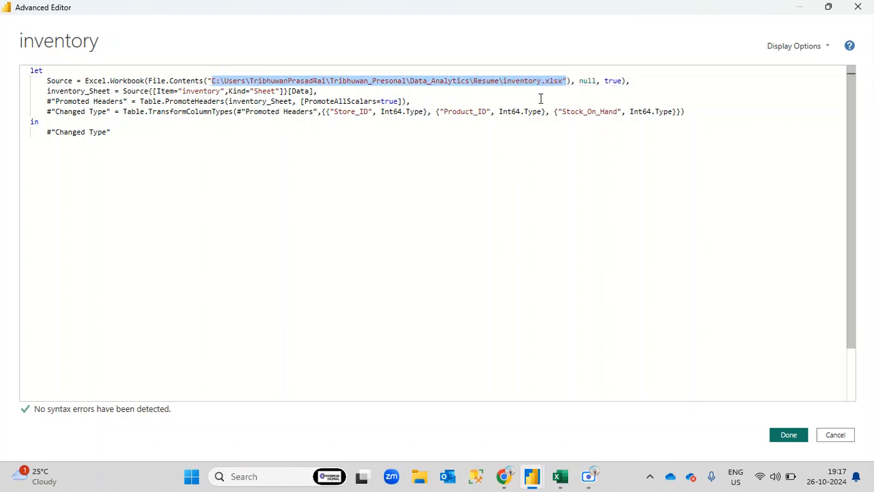
click(211, 81)
drag(212, 80, 308, 81)
click(481, 90)
drag(501, 80, 473, 81)
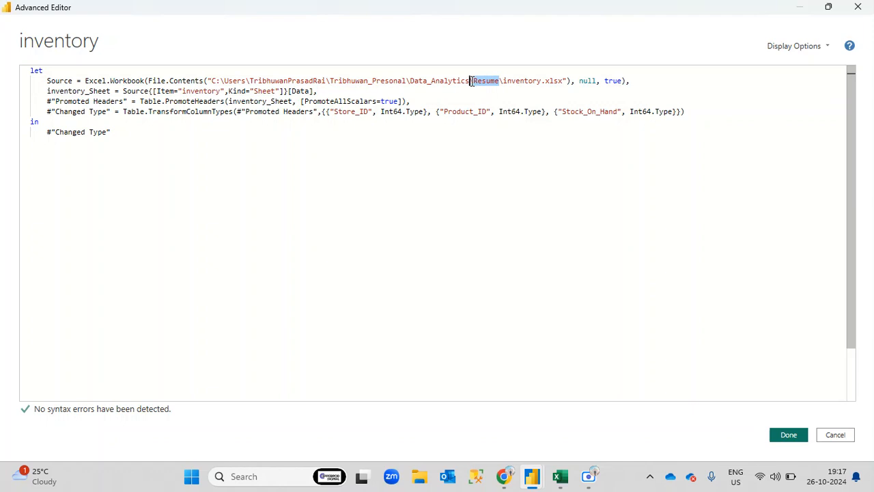
key(BackSpace)
key(BackSpace)
click(789, 435)
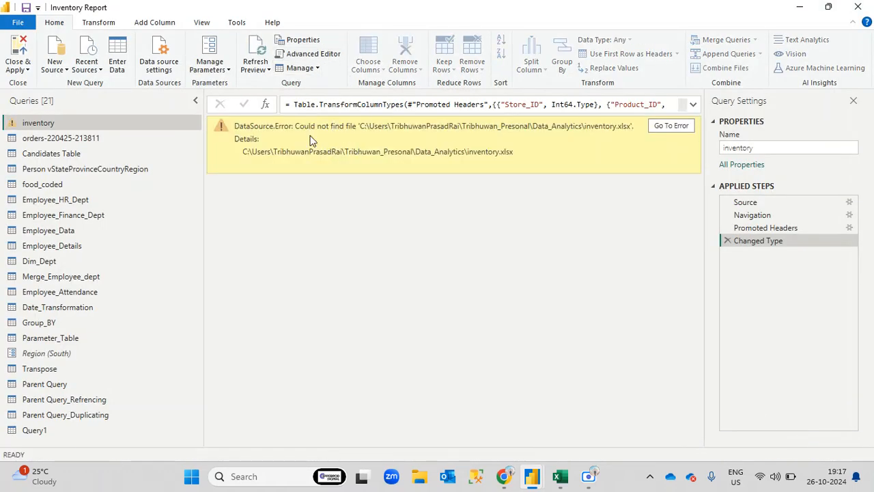
- Examine the file path named in the inventory query's data source error and refresh the preview
drag(295, 126, 547, 162)
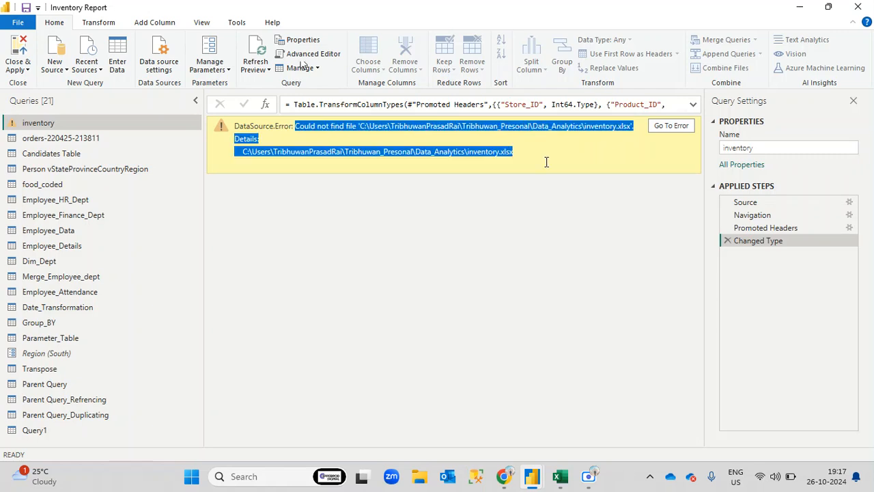
click(587, 166)
drag(309, 125, 626, 126)
click(395, 136)
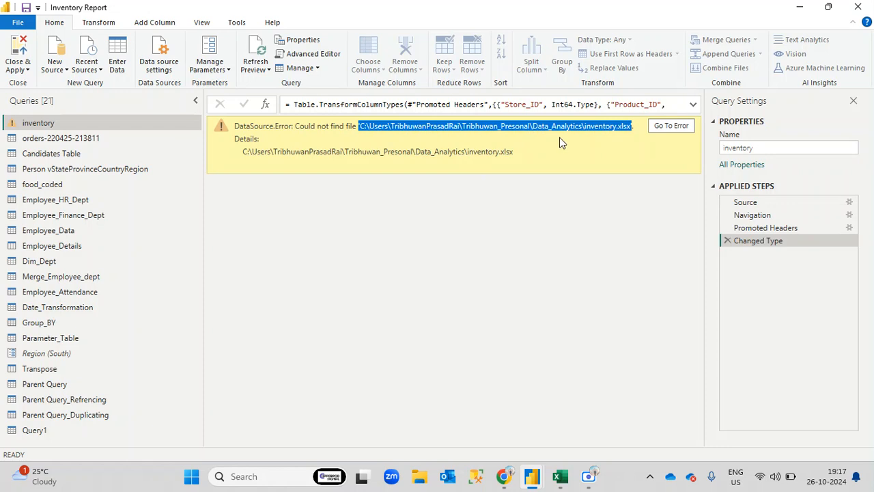
click(259, 60)
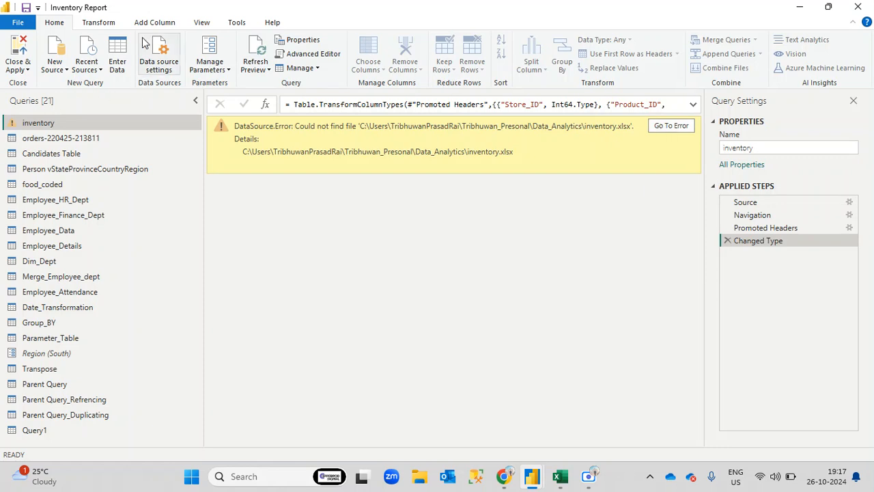
- Restore the Resume\ folder before inventory.xlsx in the inventory script's Source path and apply the script
click(308, 56)
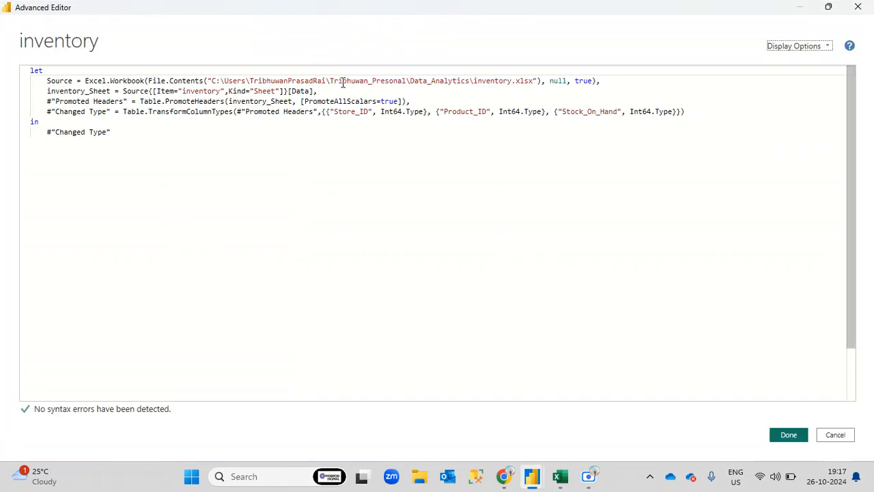
click(474, 81)
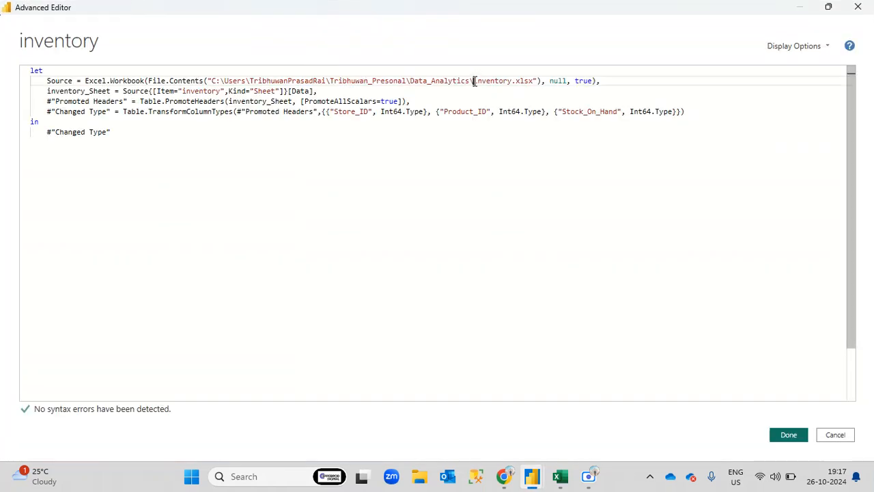
text(Resume)
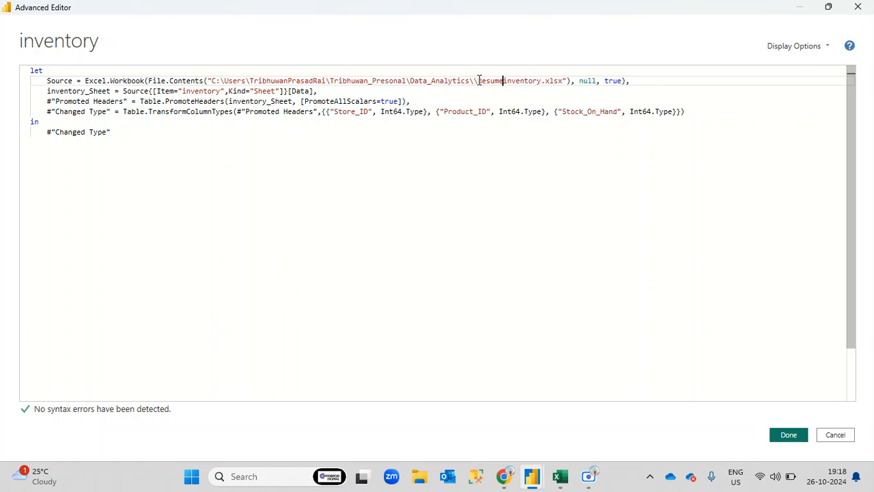
click(479, 81)
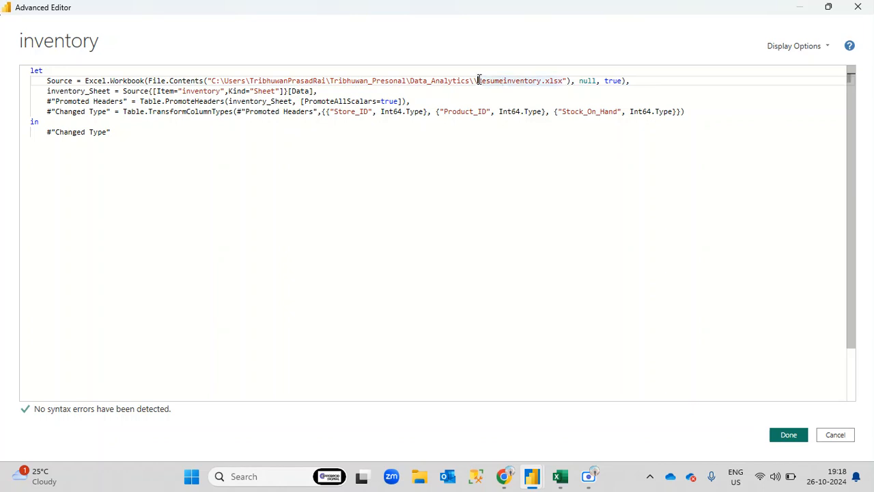
key(BackSpace)
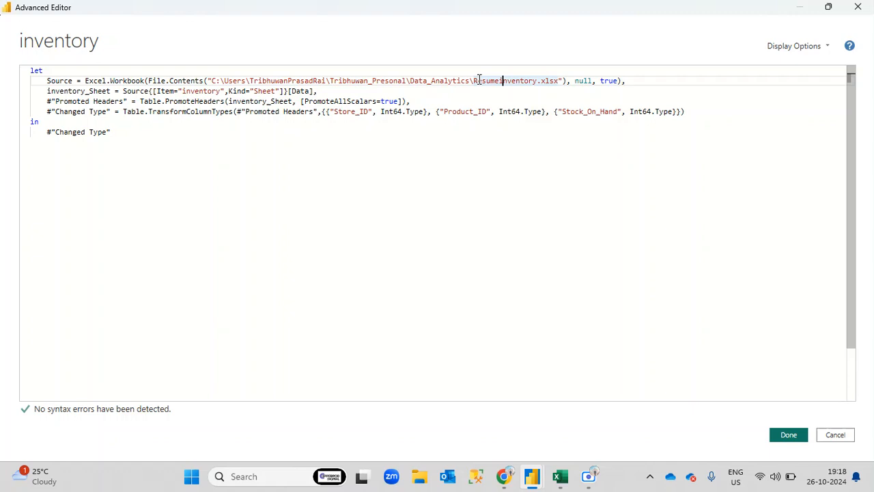
text(\)
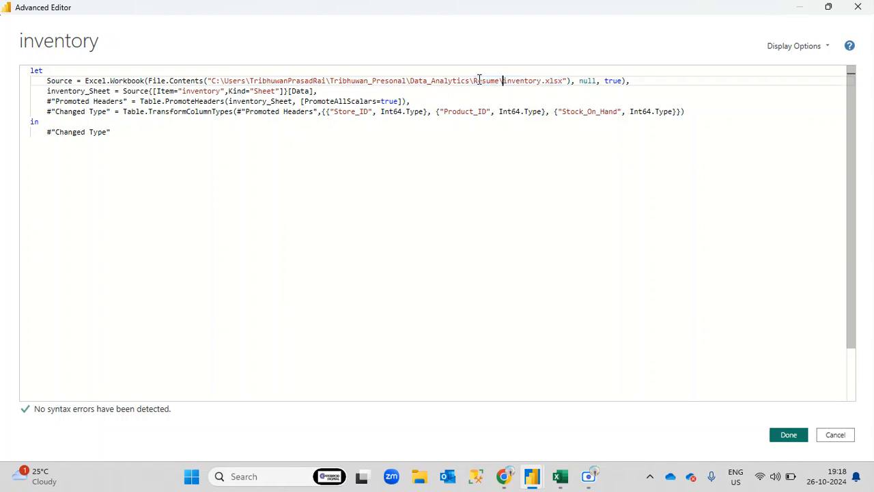
click(785, 435)
- Refresh the inventory query's preview and look through its rows
click(256, 61)
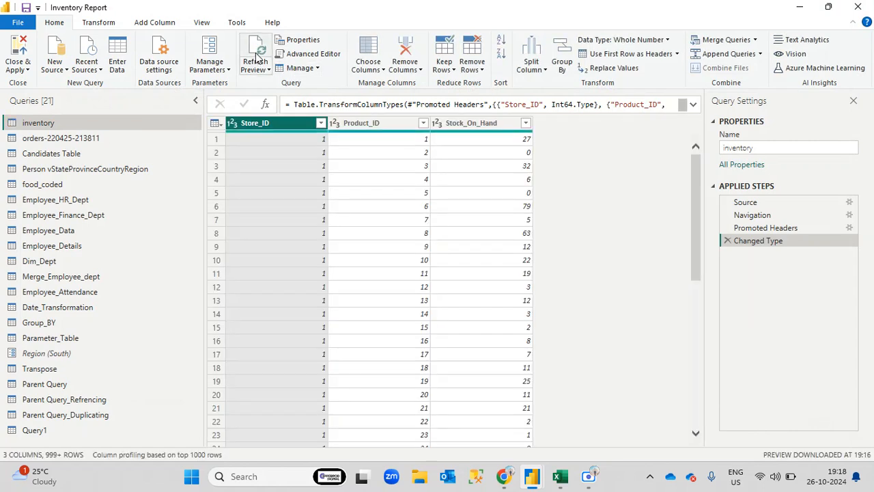
scroll(362, 273, down, 3)
scroll(478, 331, down, 6)
scroll(479, 331, up, 5)
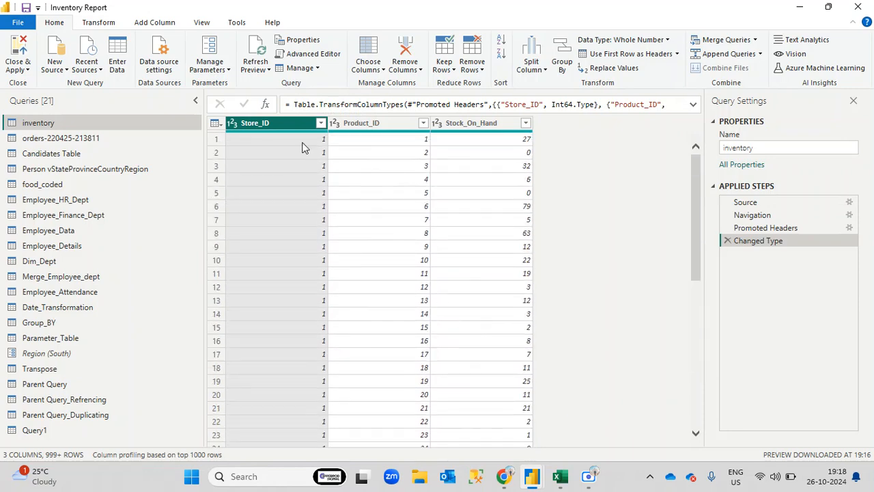
scroll(480, 318, down, 5)
scroll(481, 317, up, 5)
click(89, 138)
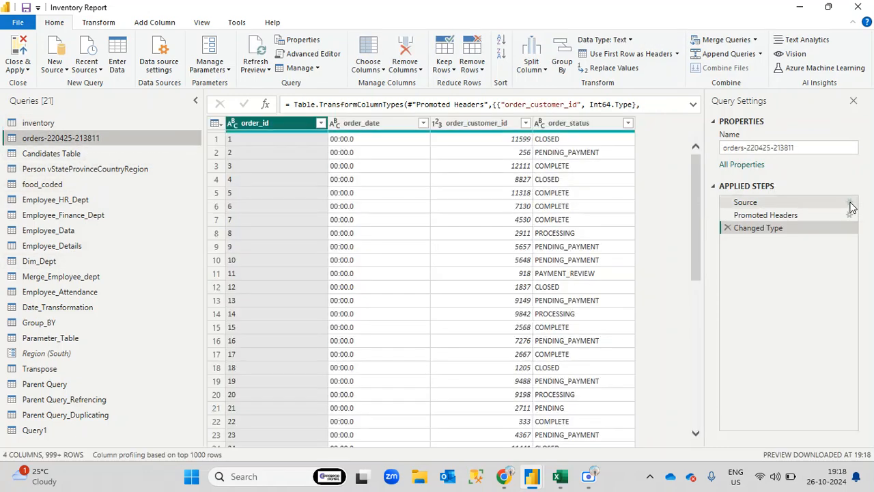
click(849, 203)
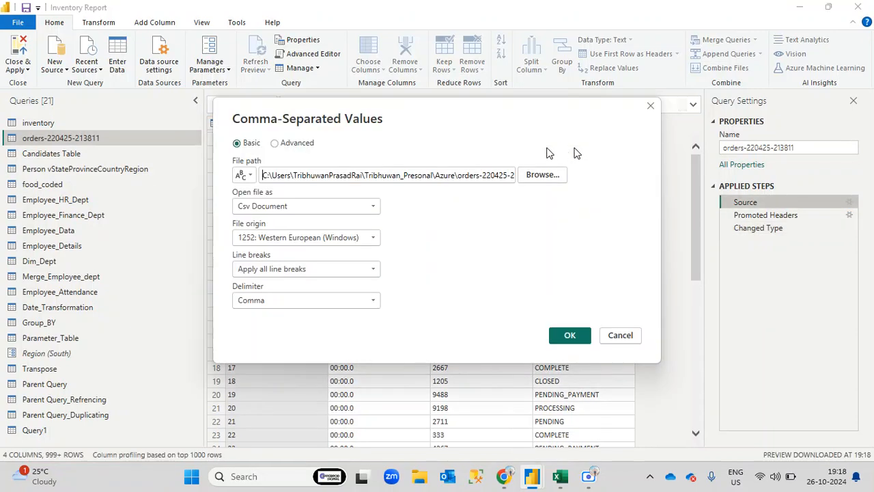
click(634, 338)
- Examine the server name in the Source settings of the Candidates Table query and close them without changes
click(75, 154)
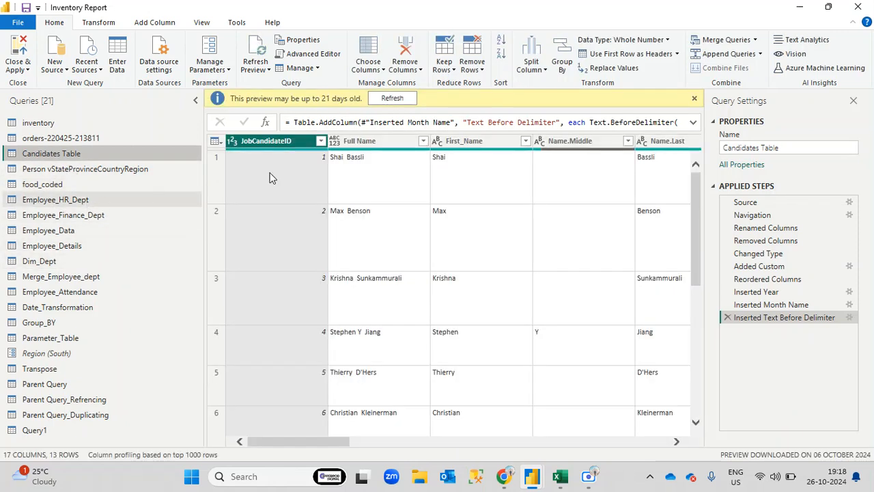
click(851, 203)
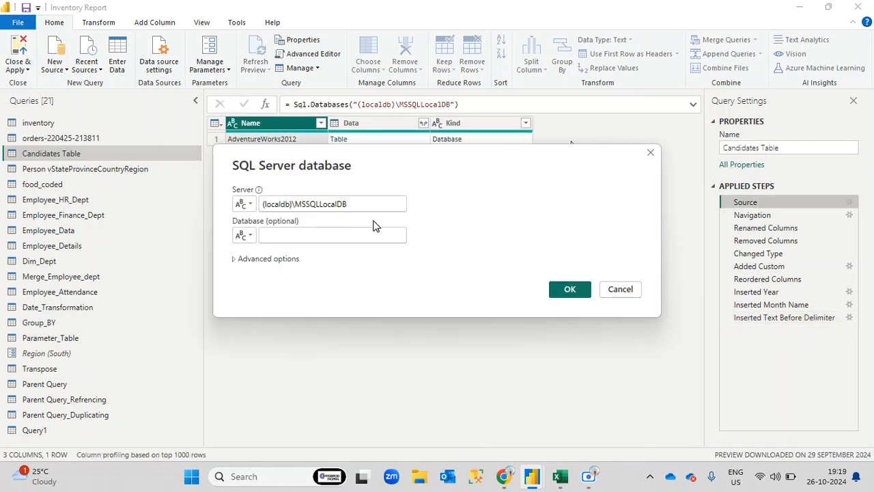
drag(347, 204, 262, 205)
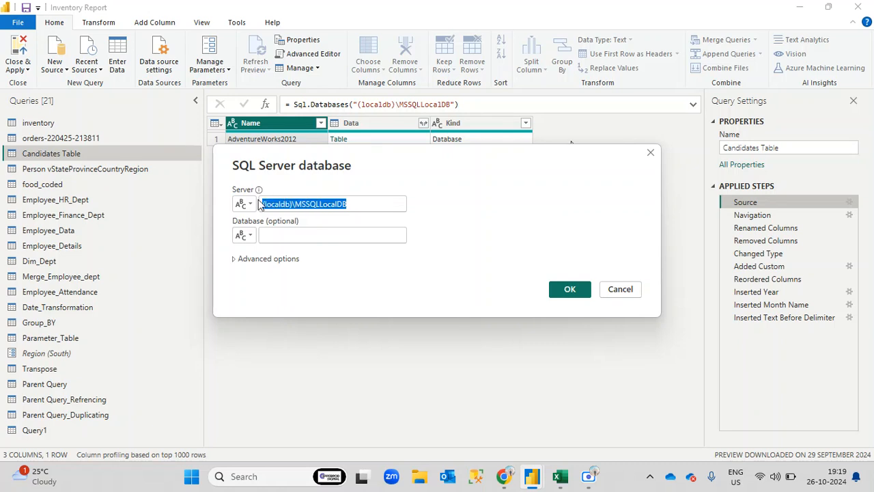
click(334, 209)
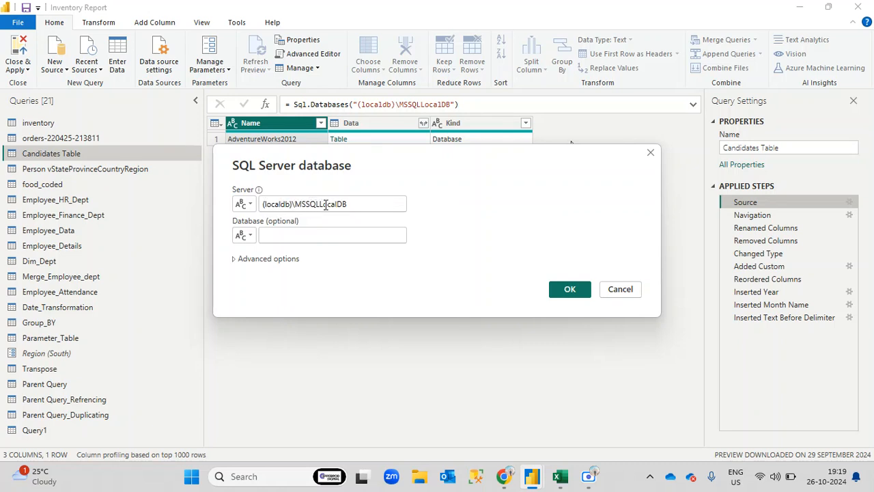
drag(365, 205, 270, 205)
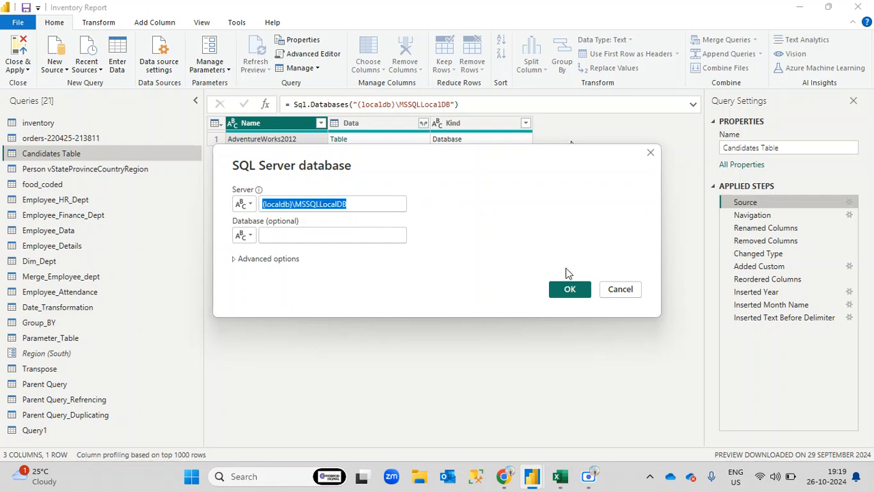
click(634, 291)
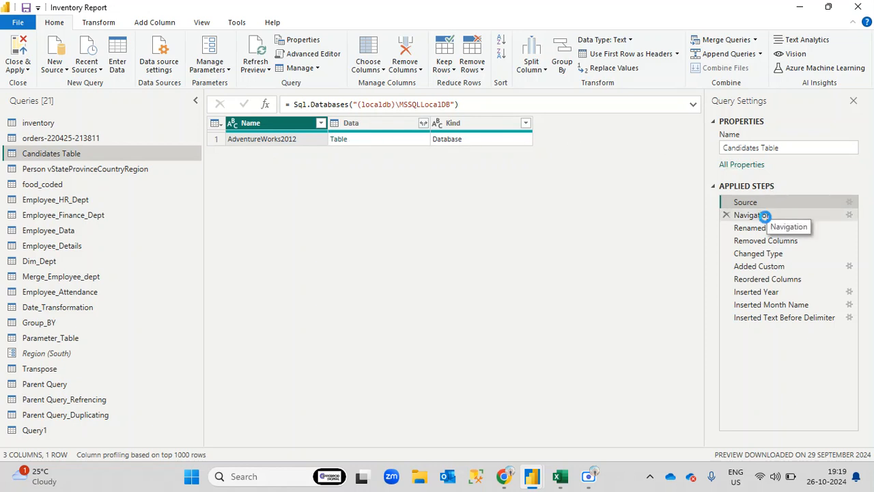
- Examine the HumanResources schema and vJobCandidate item in the Navigation step's formula of the Candidates Table query
click(768, 216)
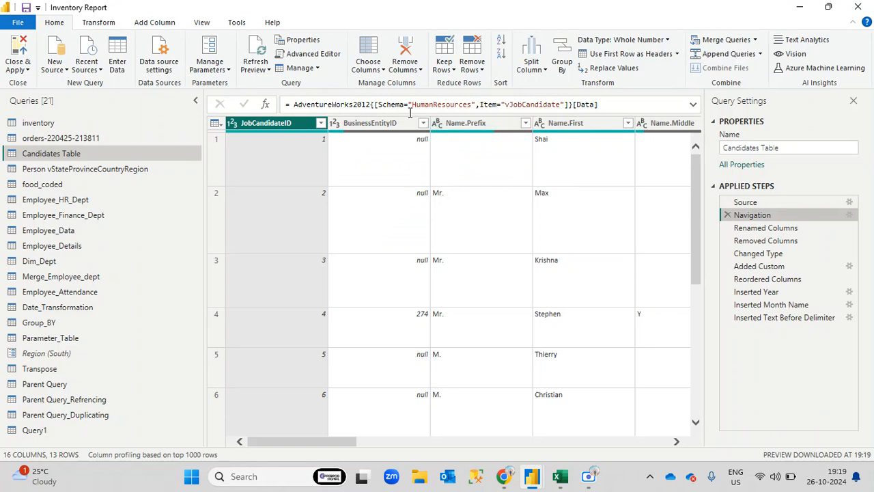
drag(412, 107, 465, 104)
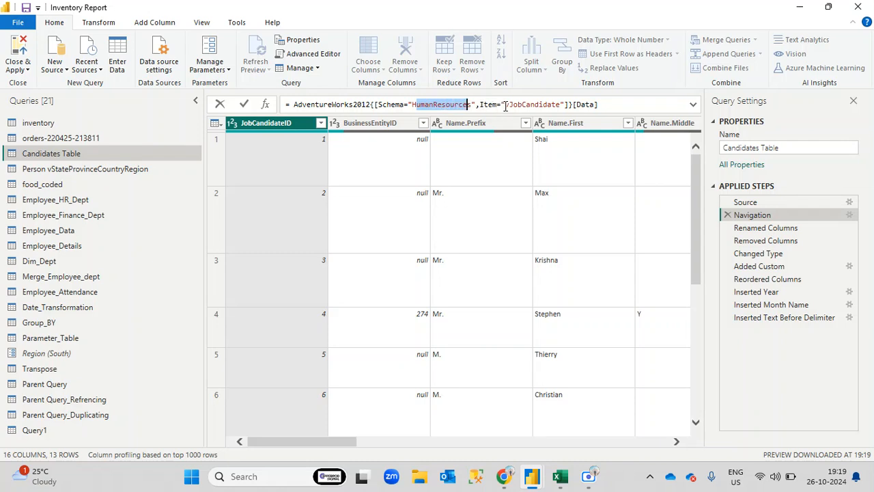
drag(505, 104, 555, 104)
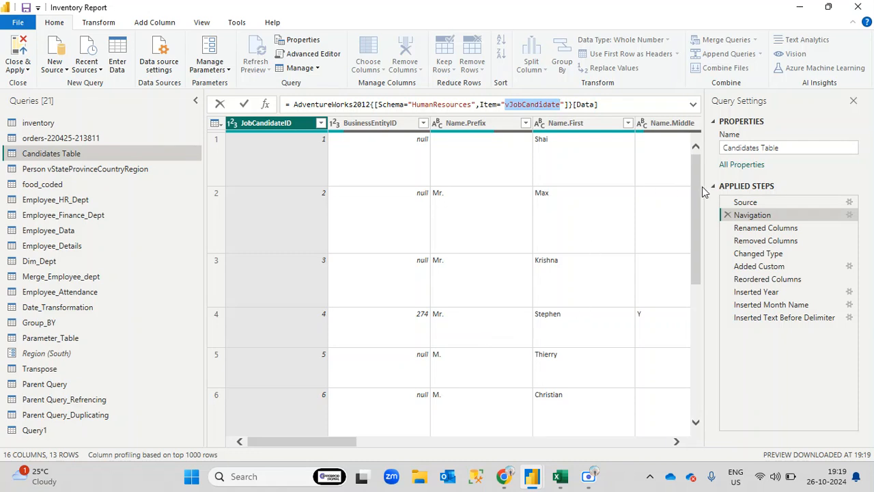
click(697, 234)
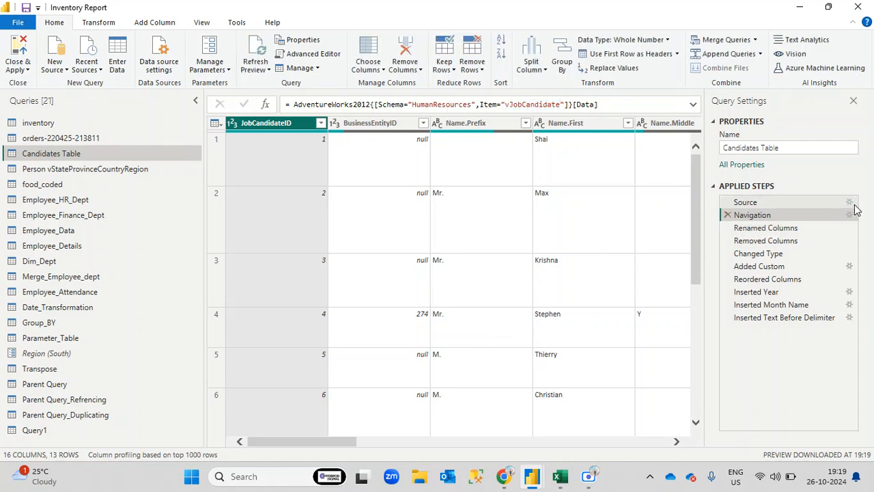
- Copy the server name (localdb)\MSSQLLocalDB from the Candidates Table query's Source settings and close them without changes
click(848, 204)
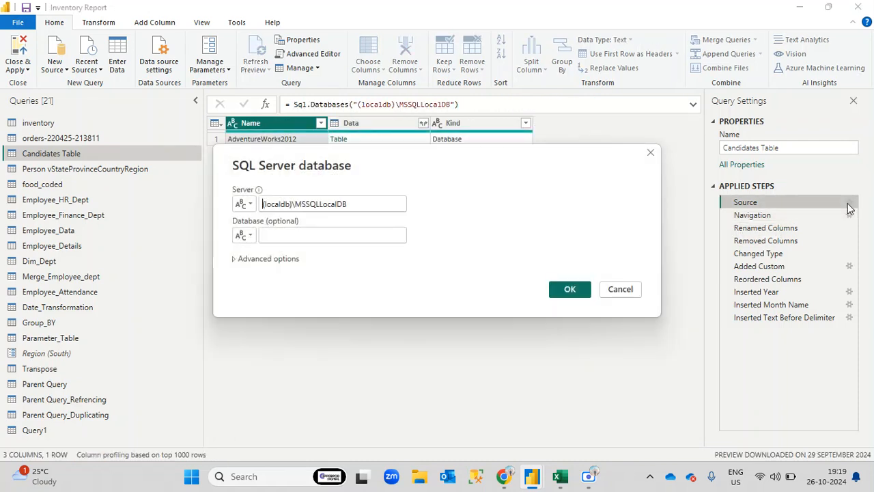
drag(363, 204, 245, 209)
key(ctrl+c)
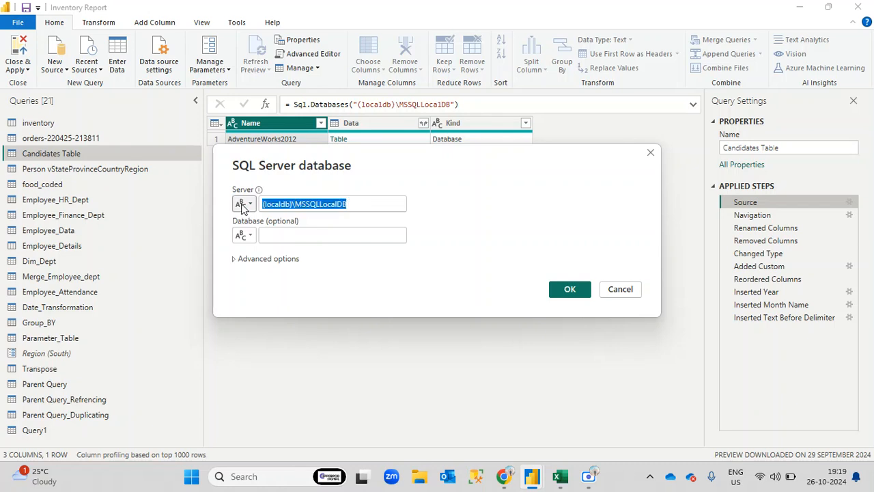
click(608, 295)
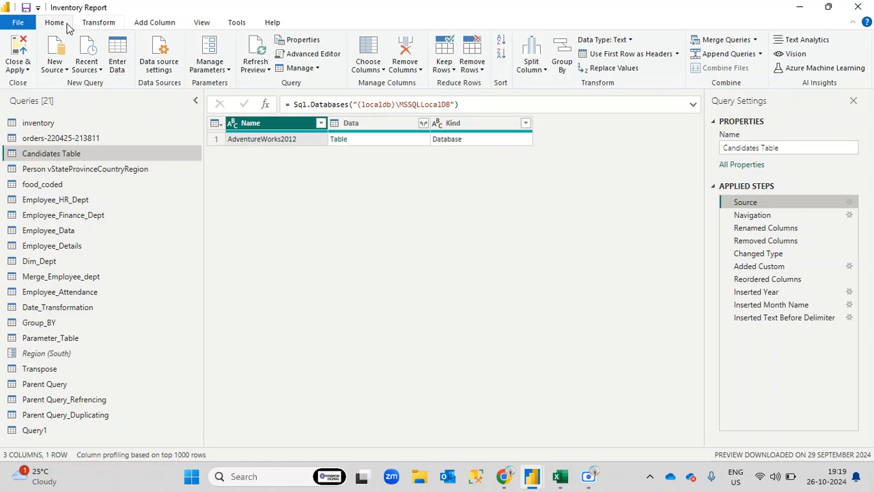
- Connect to a new SQL Server source using the copied server name (localdb)\MSSQLLocalDB, with no database specified and Import mode
click(61, 69)
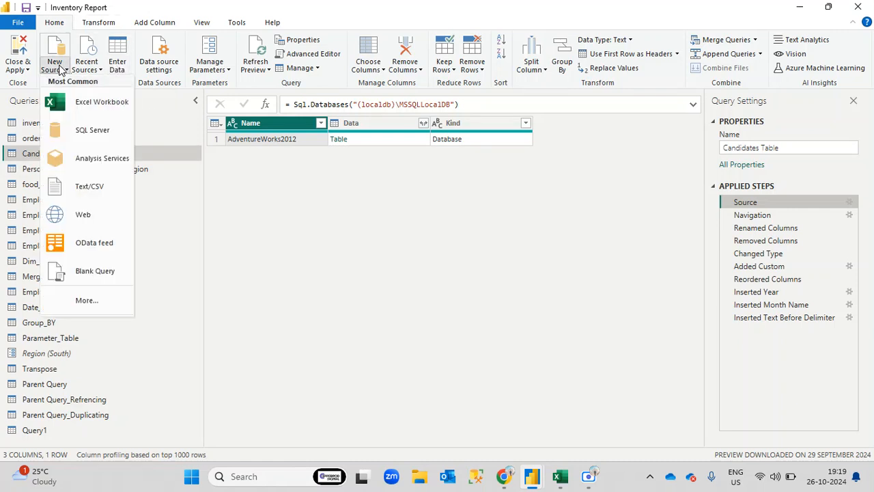
click(107, 133)
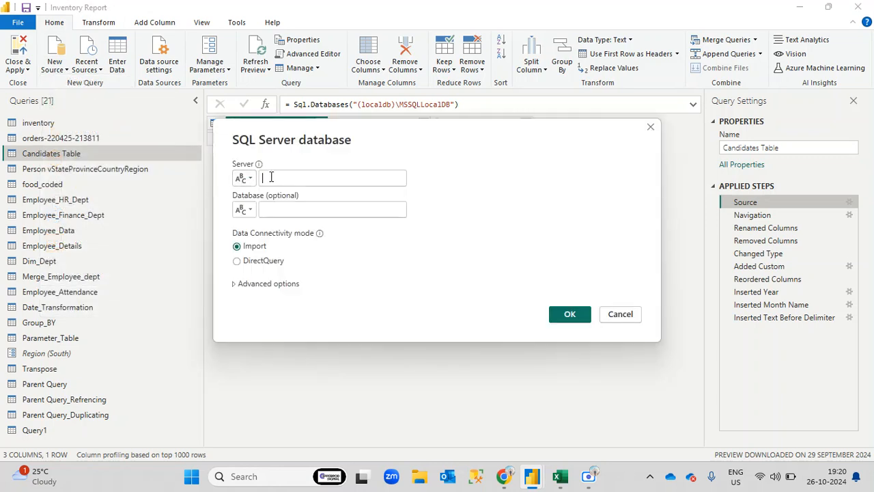
key(ctrl+v)
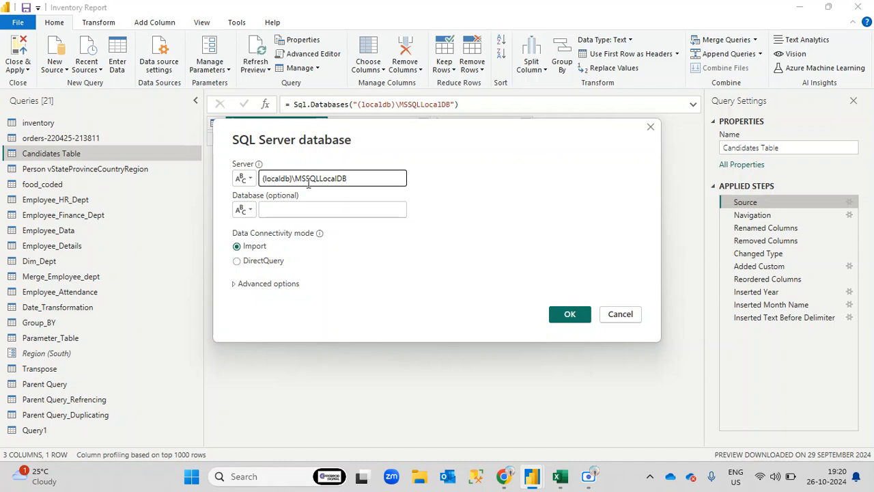
drag(365, 180, 263, 178)
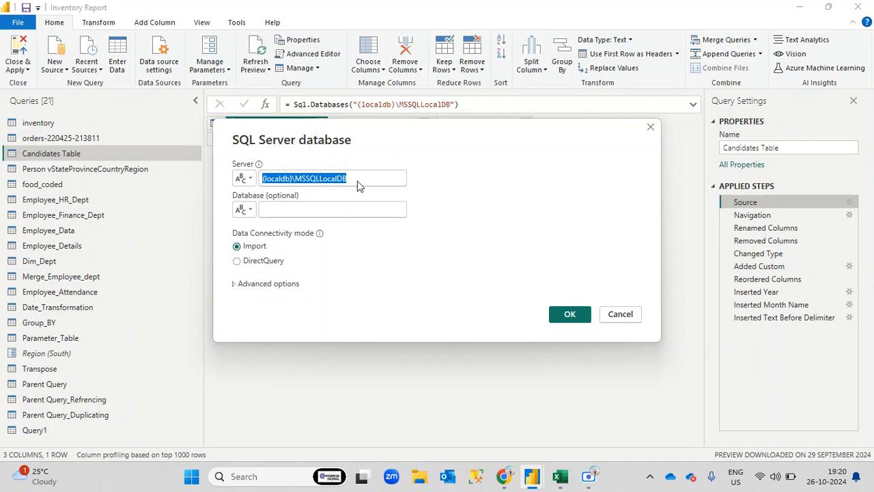
click(373, 179)
drag(365, 176, 247, 176)
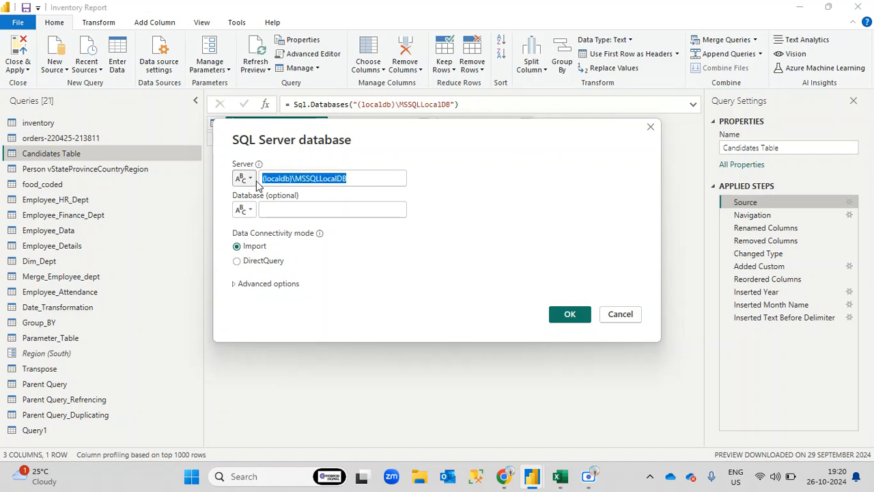
click(360, 179)
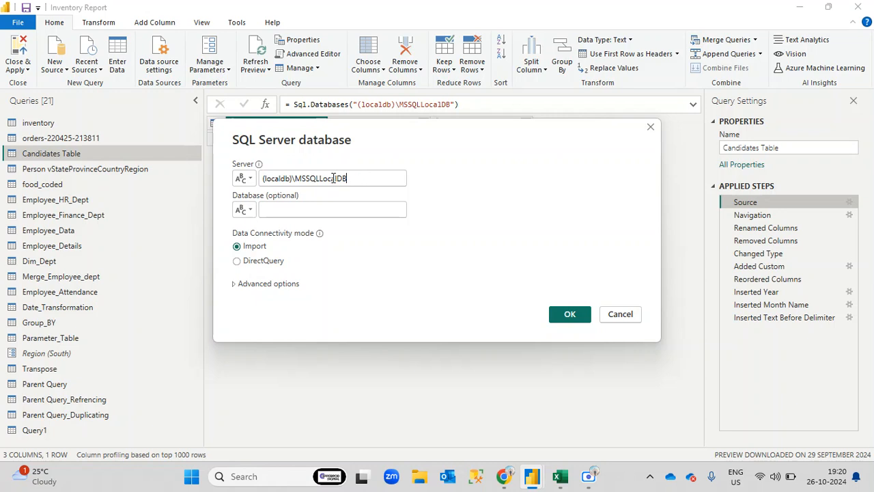
drag(355, 178, 247, 178)
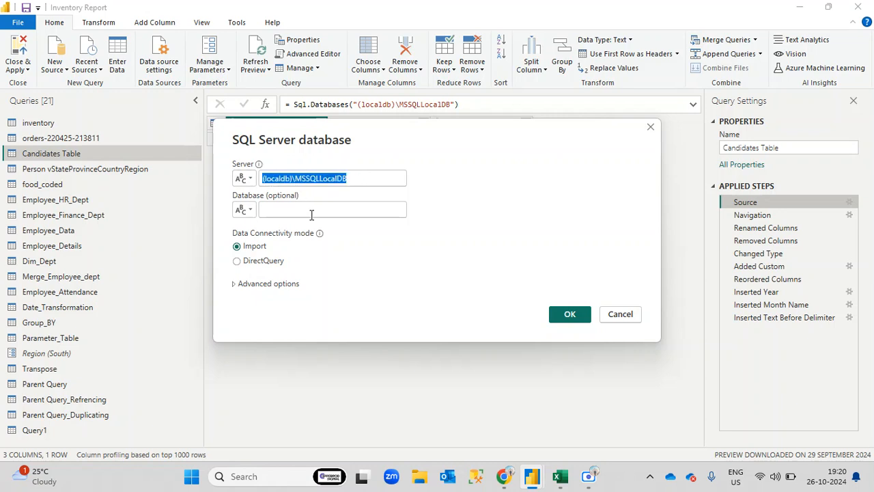
click(358, 179)
drag(360, 178, 278, 178)
click(366, 179)
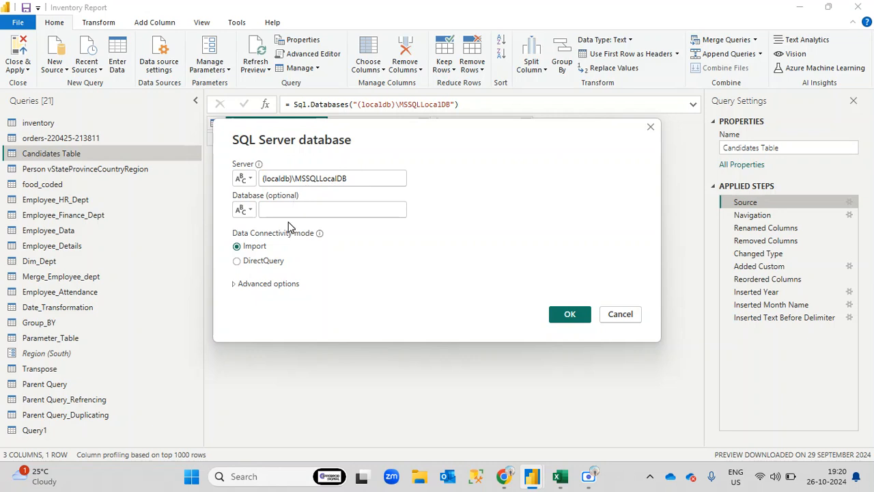
click(567, 315)
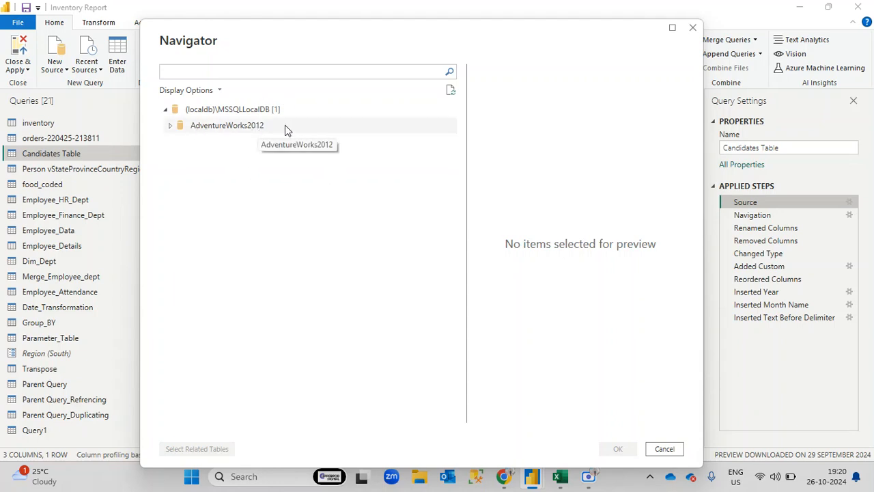
- Preview the customer table in the AdventureWorks2012 database and load it as a new query
click(170, 128)
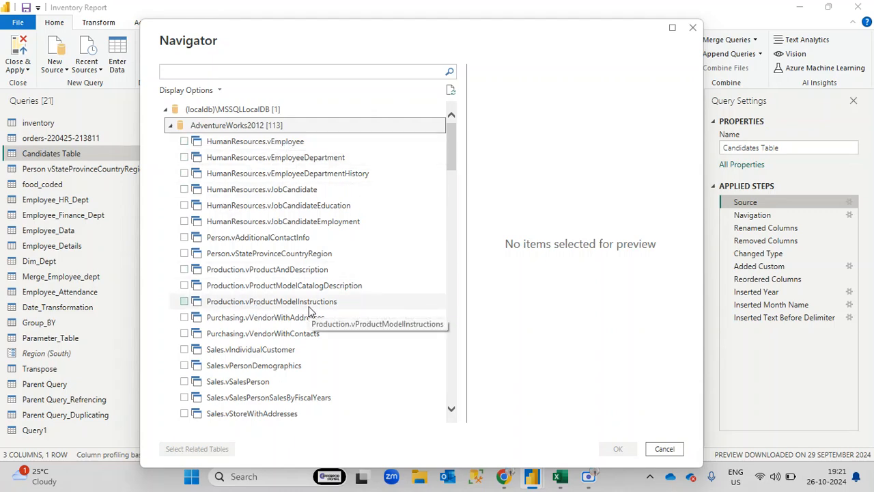
scroll(260, 253, down, 5)
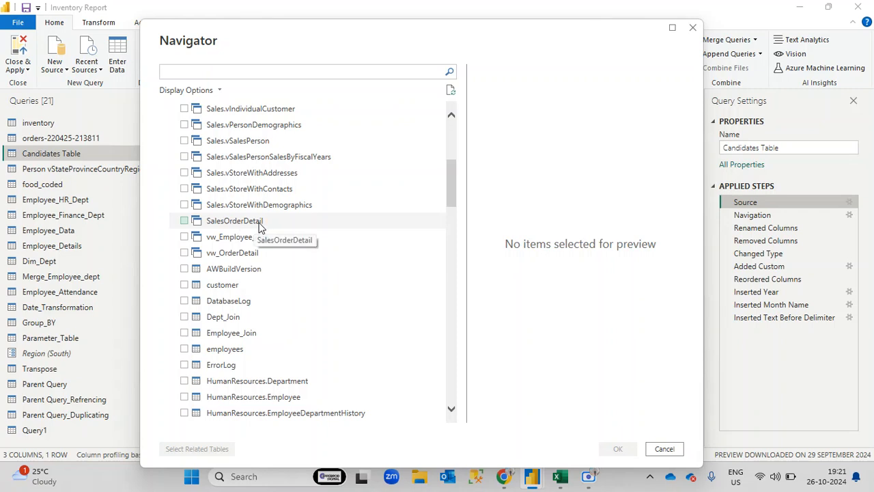
click(185, 286)
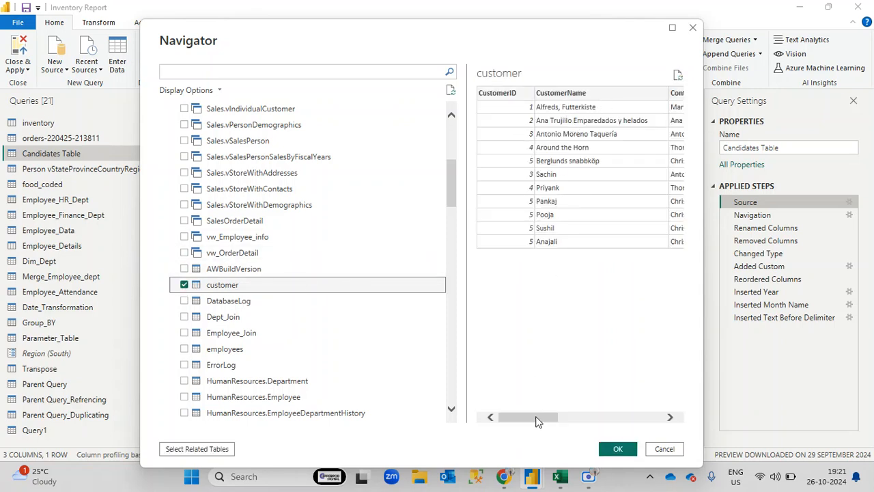
drag(537, 424, 654, 418)
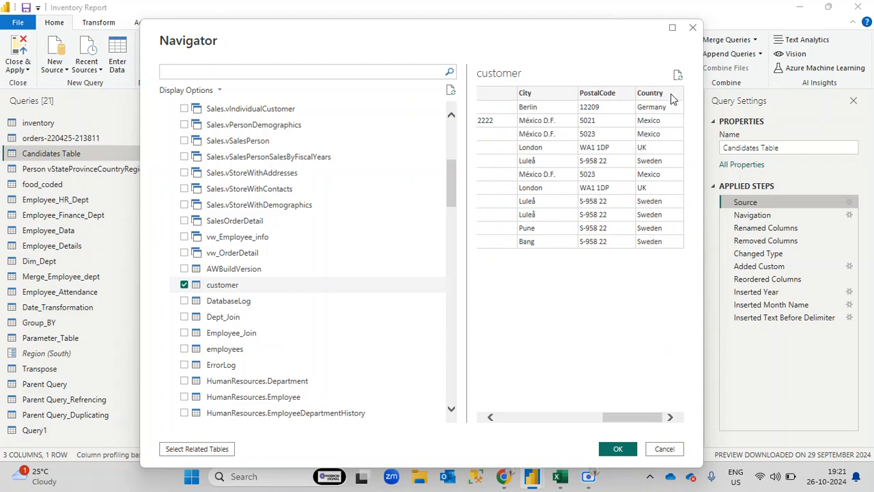
click(601, 448)
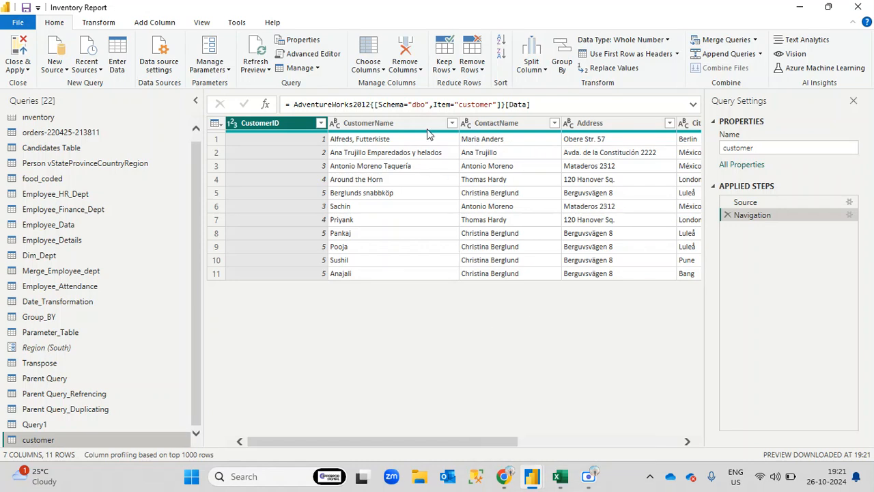
- Examine the dbo schema and customer item in the Navigation formula of the customer query, and look over the table's columns
double_click(418, 104)
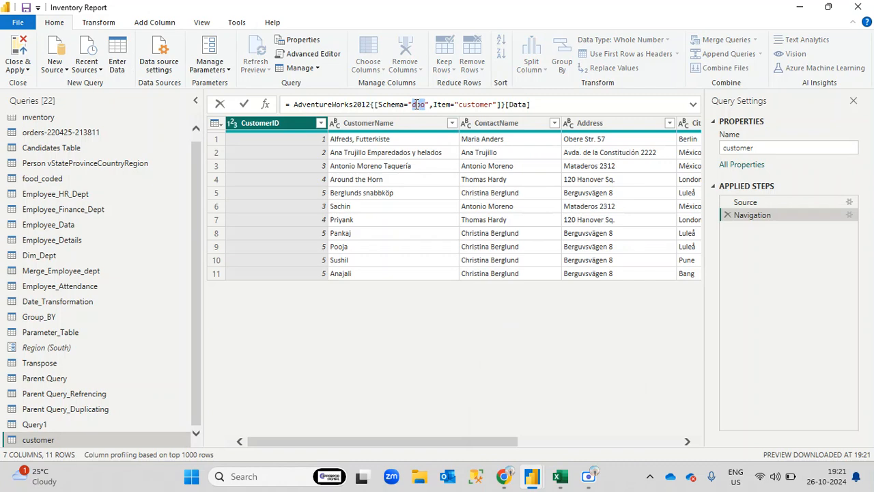
drag(458, 105, 492, 104)
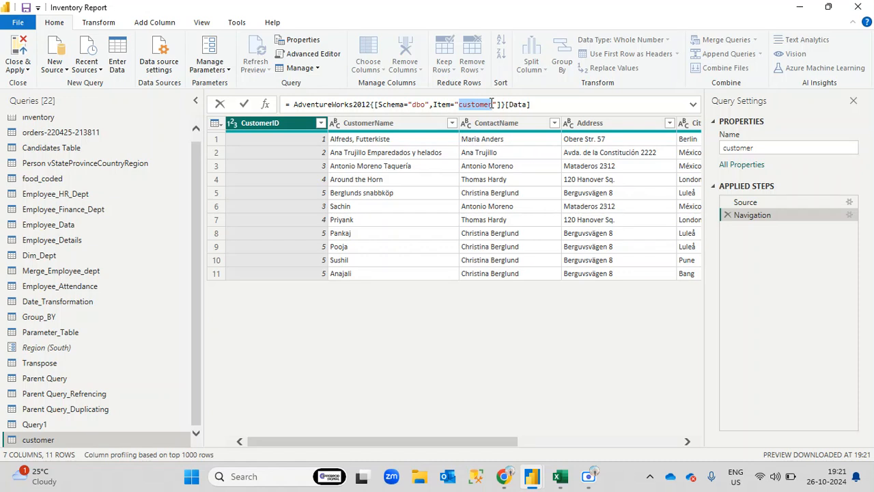
drag(433, 104, 484, 105)
double_click(488, 105)
click(294, 104)
drag(309, 105, 431, 104)
double_click(418, 104)
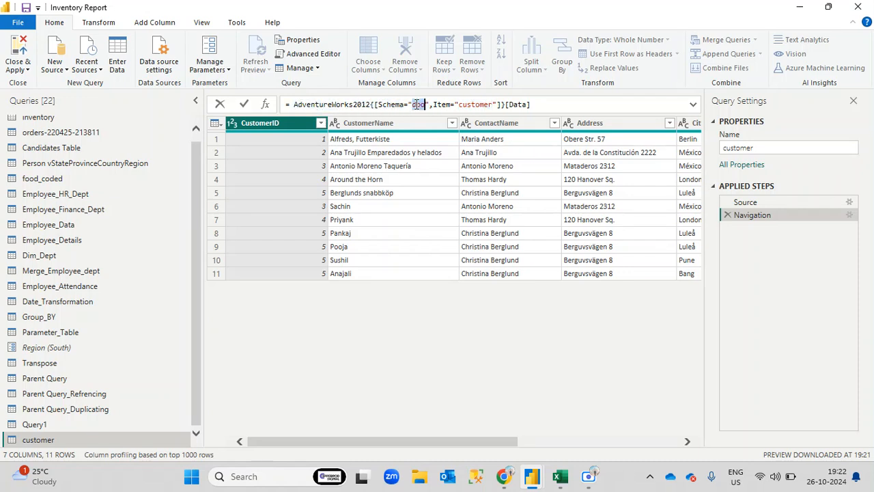
drag(459, 105, 495, 105)
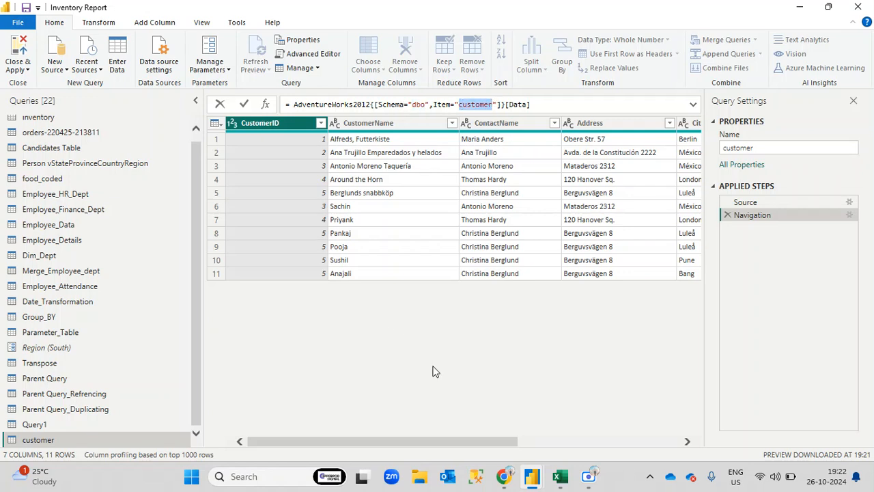
click(470, 441)
drag(503, 440, 416, 410)
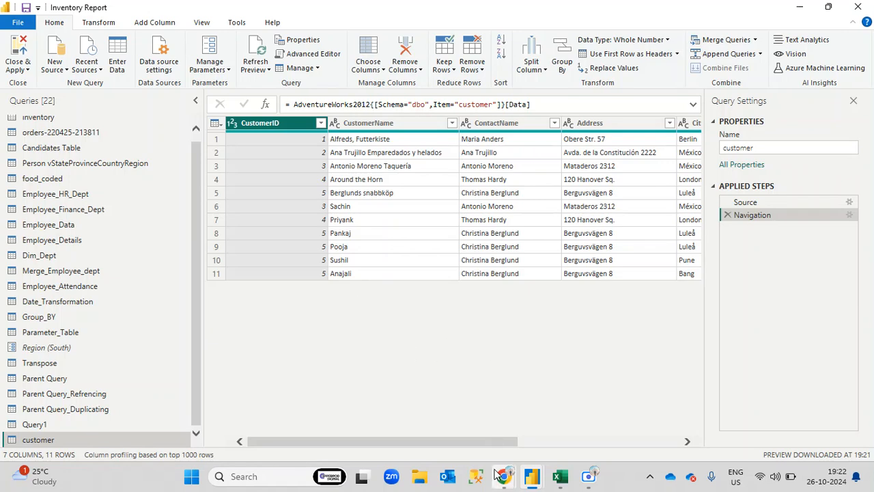
drag(507, 441, 467, 442)
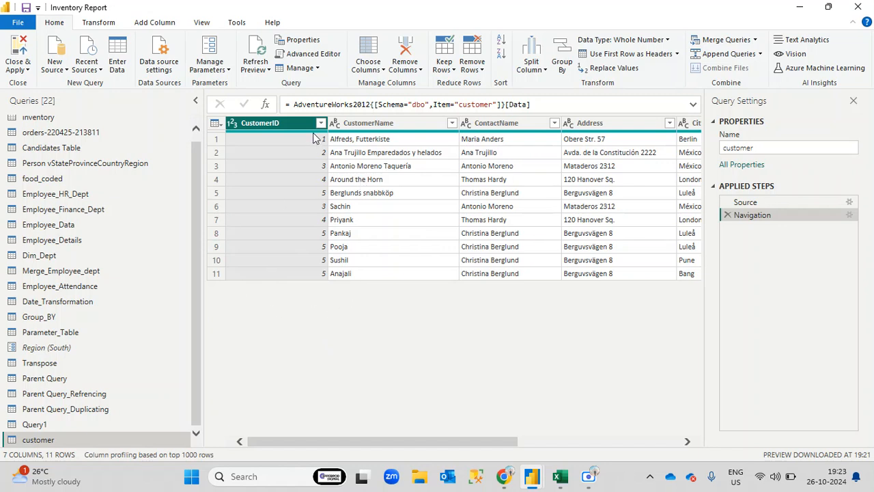
- Check the server name in the customer query's Source settings, close them without changes, and examine the Source step's formula
mouse_move(304, 121)
click(850, 202)
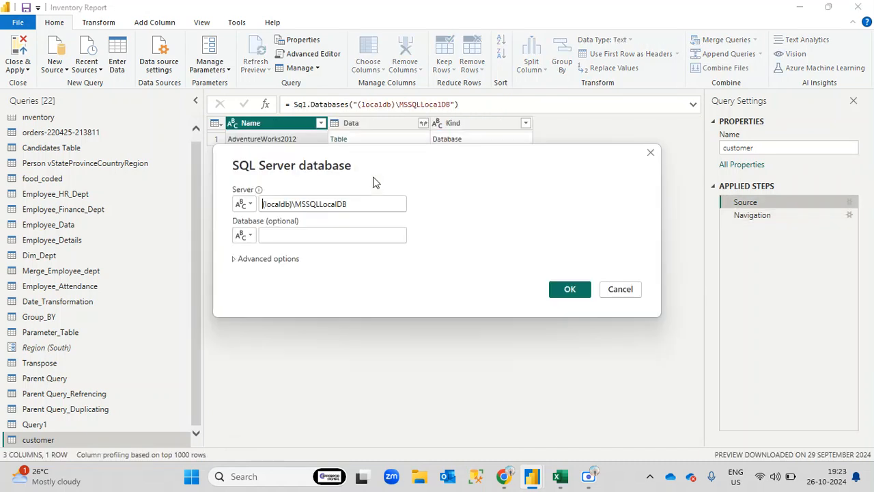
drag(379, 207, 526, 215)
click(621, 291)
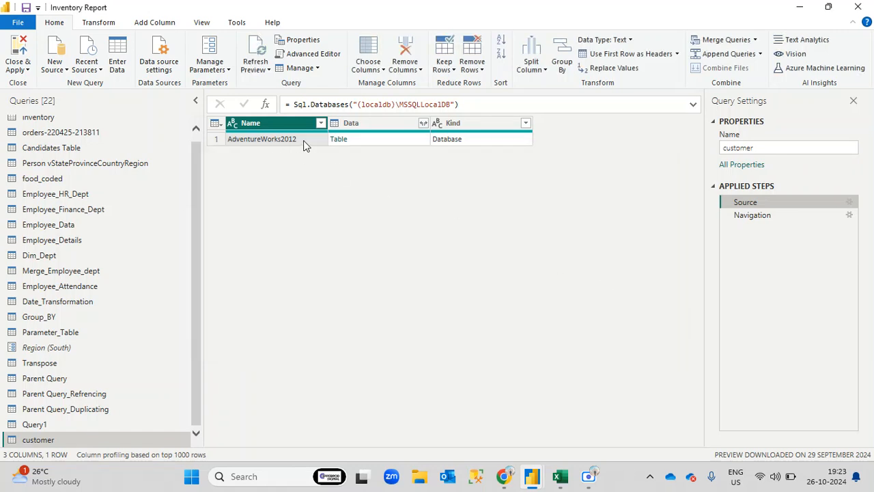
drag(490, 106, 285, 116)
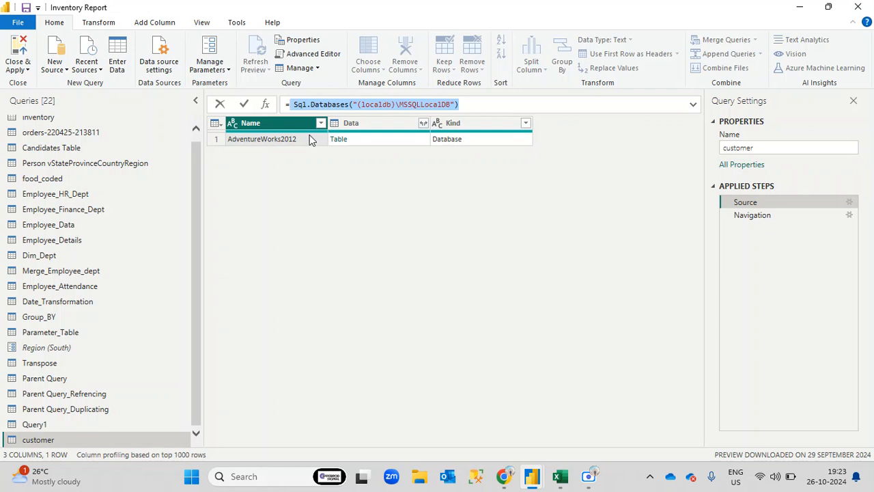
- Return to the customer query's Navigation step and refresh its preview
click(759, 223)
click(759, 217)
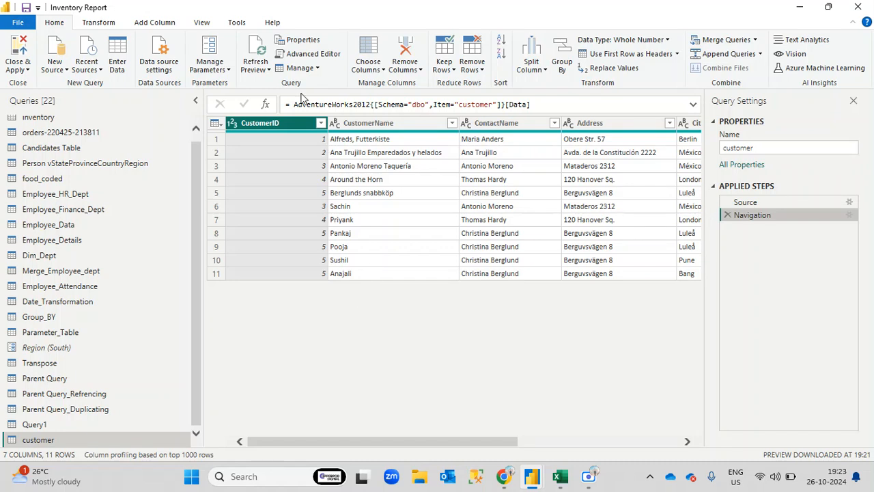
click(257, 48)
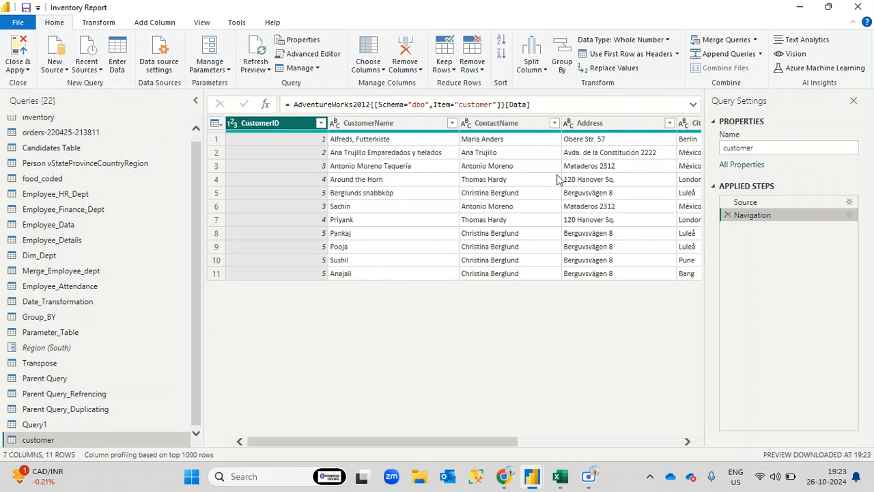
- Examine the item name in the customer query's Navigation formula and refresh the preview again
double_click(476, 105)
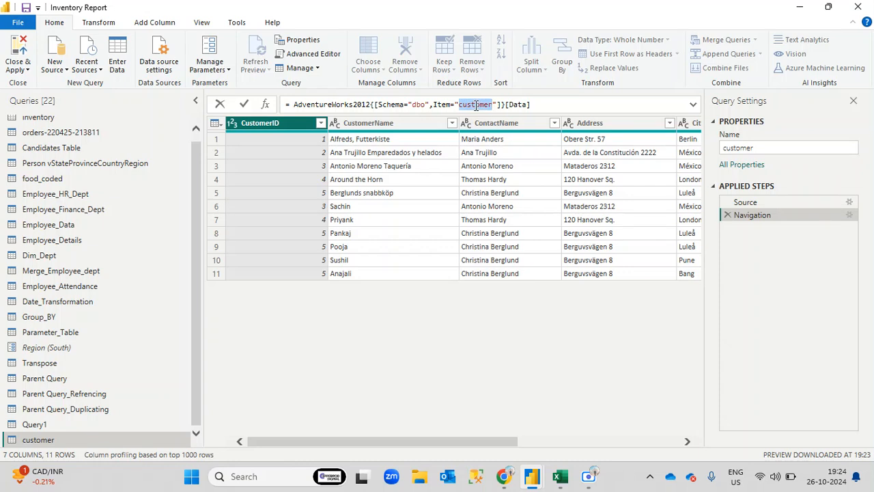
click(548, 106)
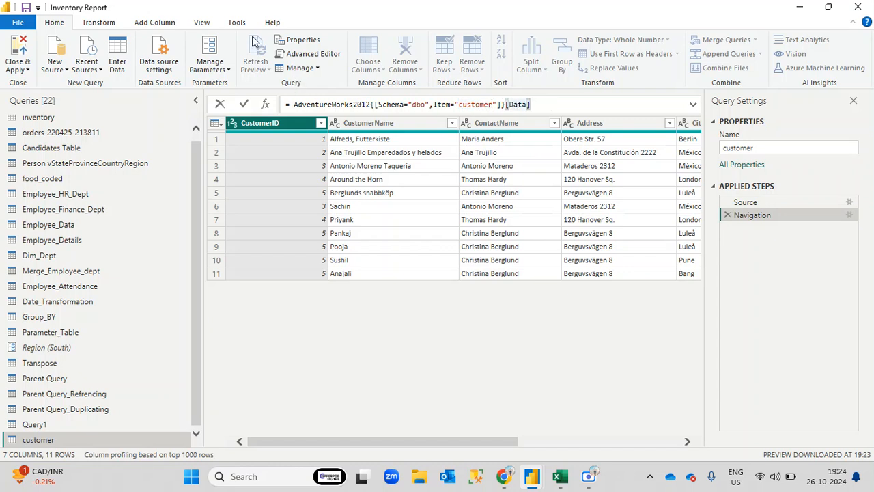
click(428, 328)
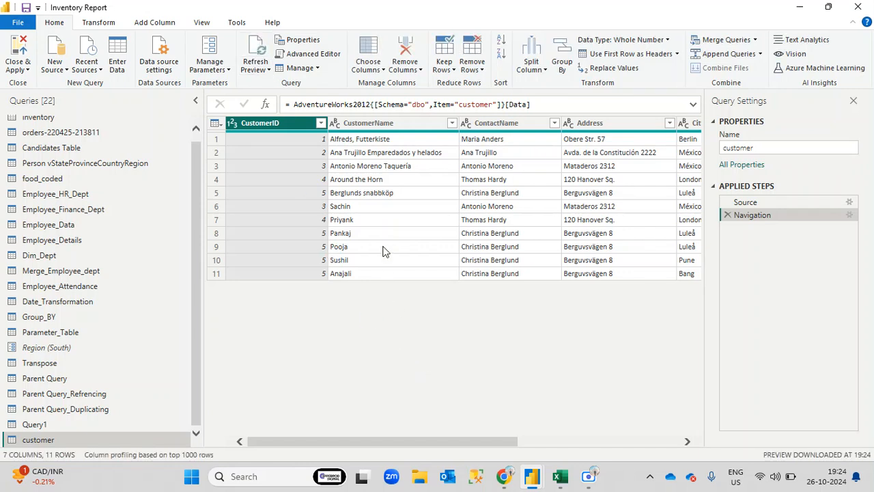
click(259, 49)
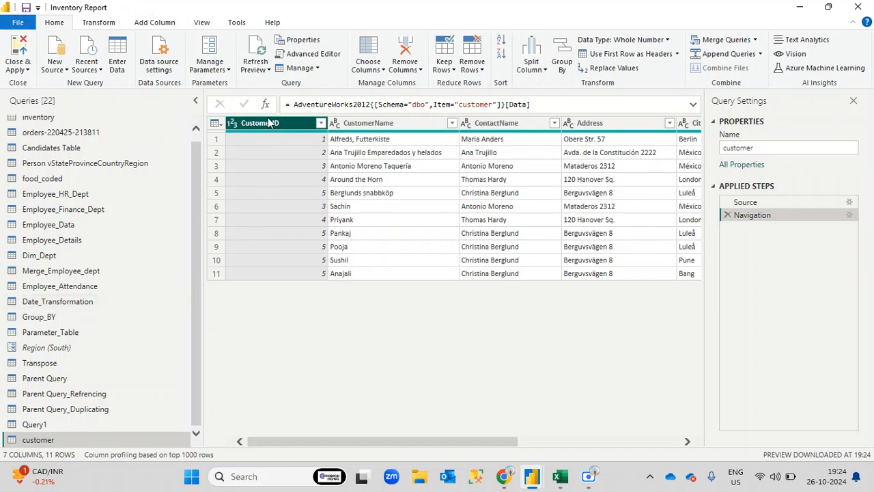
double_click(479, 104)
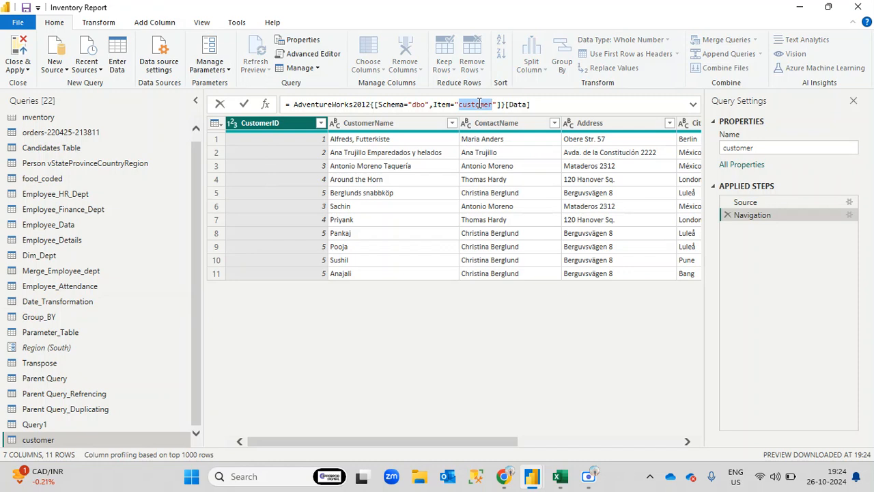
click(446, 365)
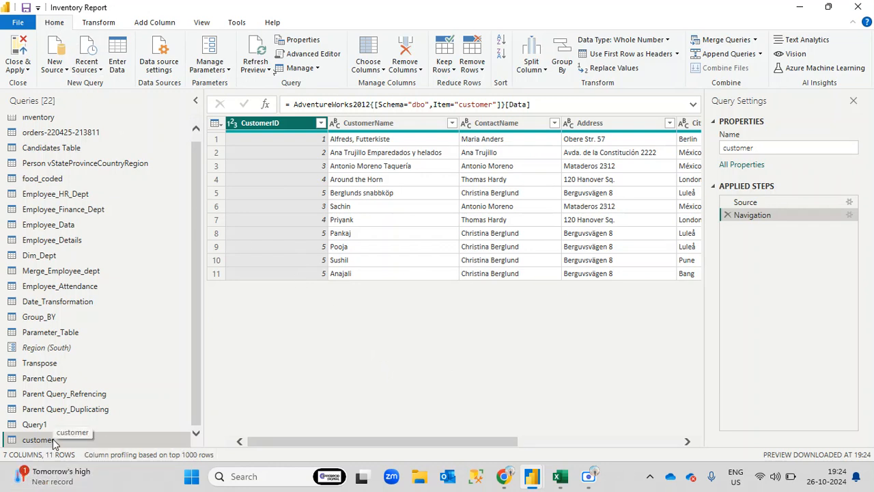
- In Data source settings, edit the permissions of the AdventureWorks2012 source and save Windows authentication as its credential type
click(162, 48)
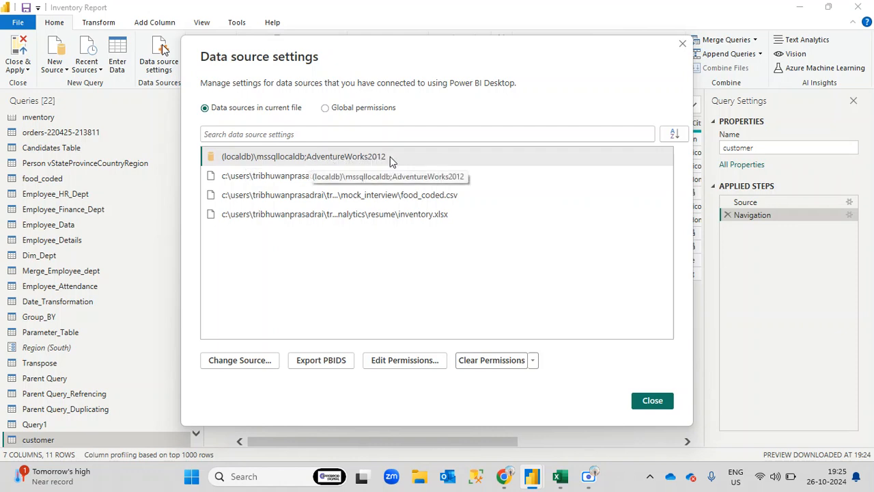
click(310, 159)
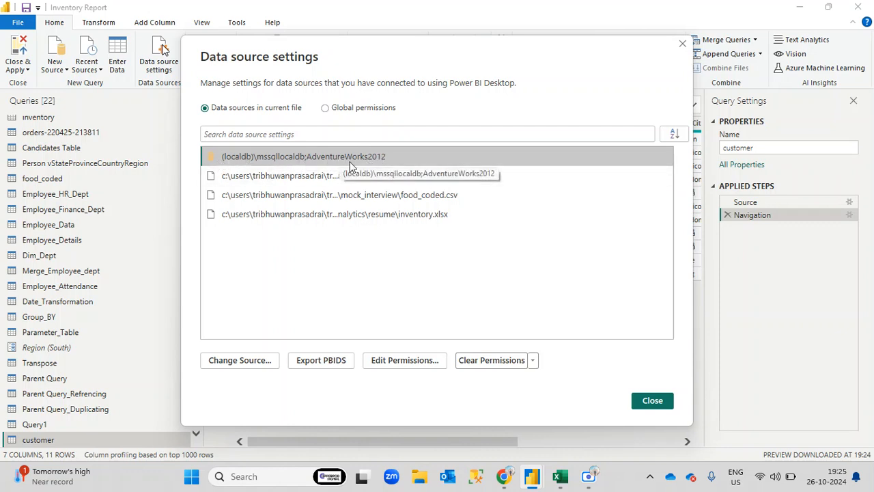
click(402, 362)
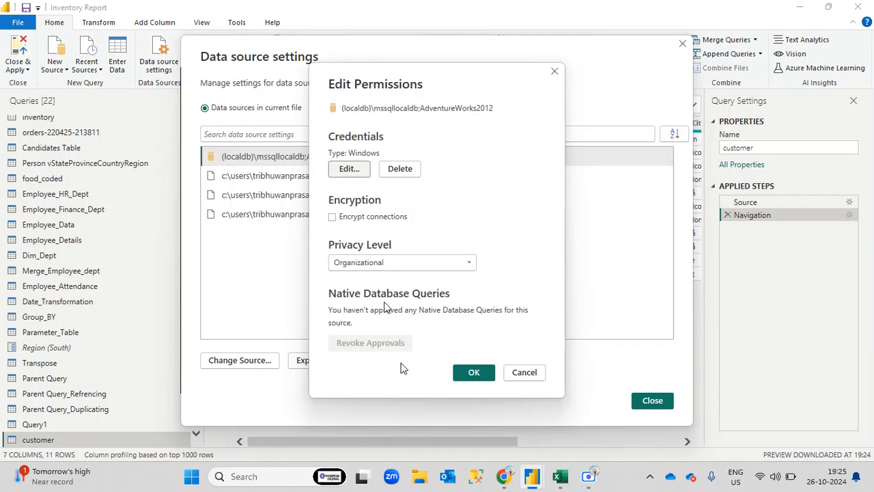
click(352, 172)
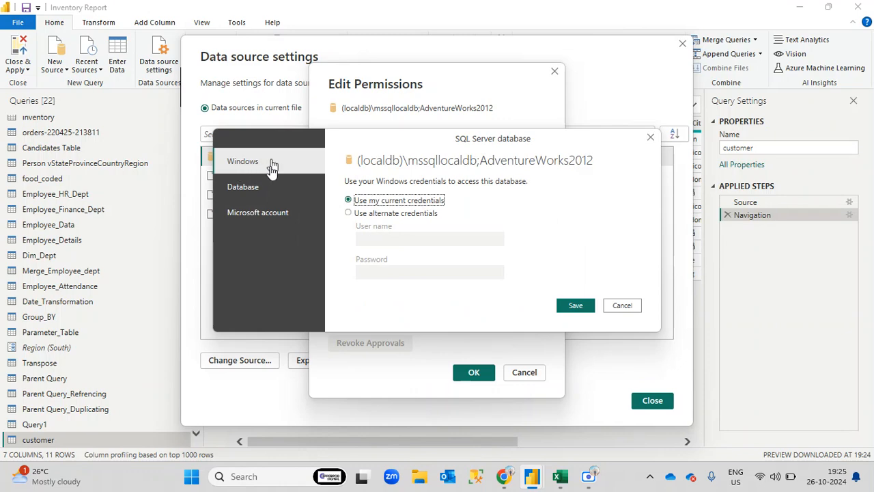
click(243, 166)
click(576, 308)
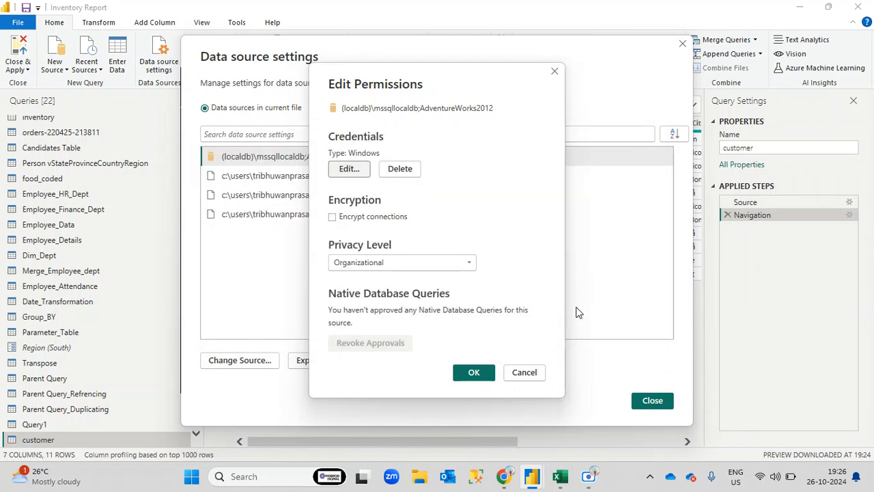
- Review the authentication types available for the AdventureWorks2012 credentials, save them as they are, and accept the permissions
click(350, 172)
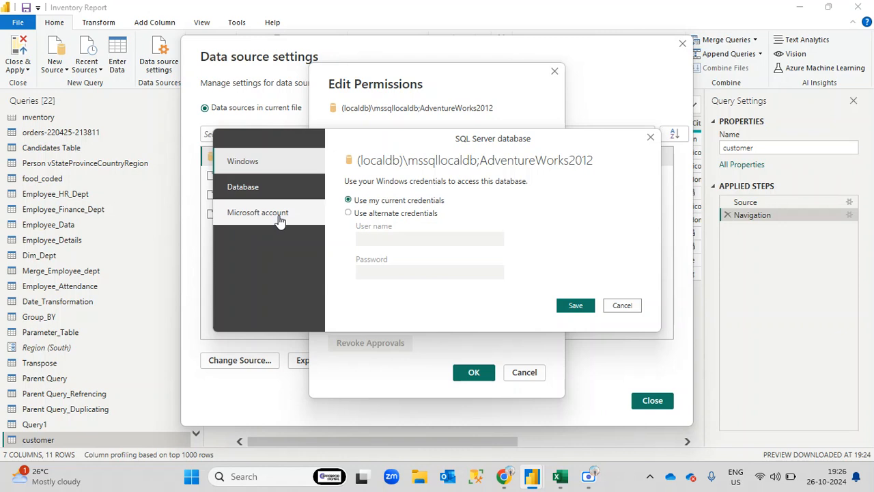
click(577, 306)
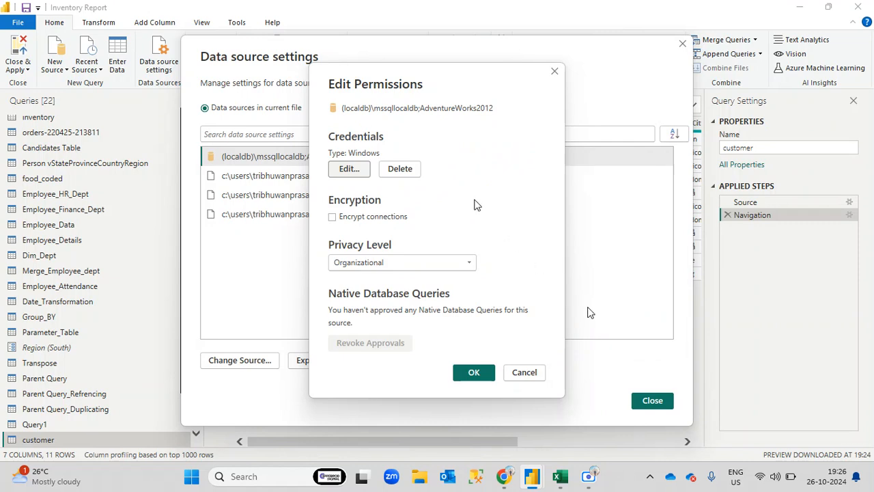
click(480, 374)
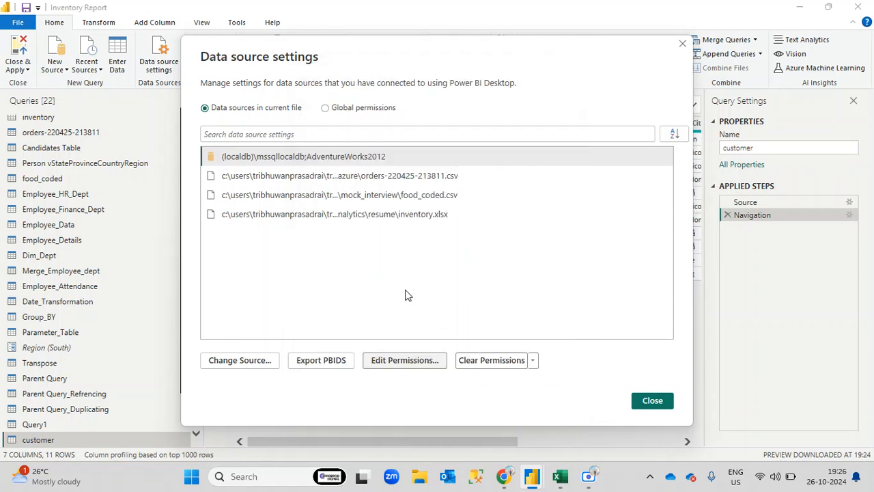
- Look over the orders-220425-213811.csv, food_coded.csv and inventory.xlsx entries among the current file's data sources
click(277, 177)
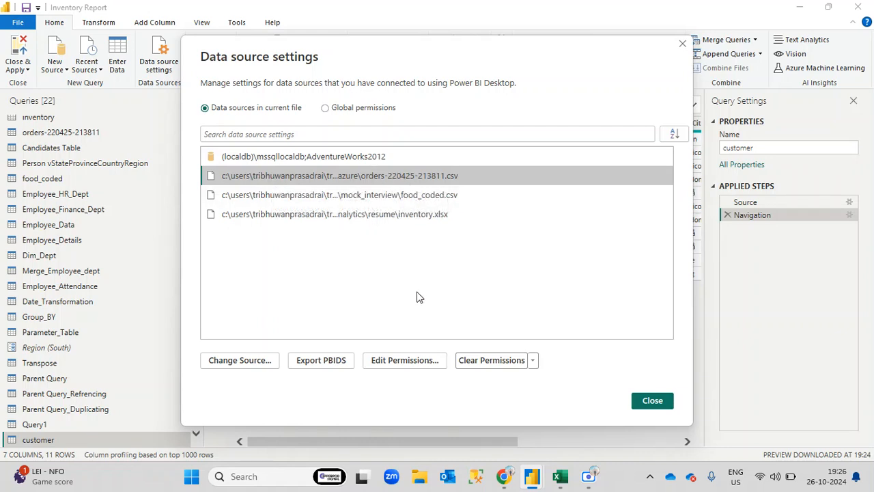
click(397, 196)
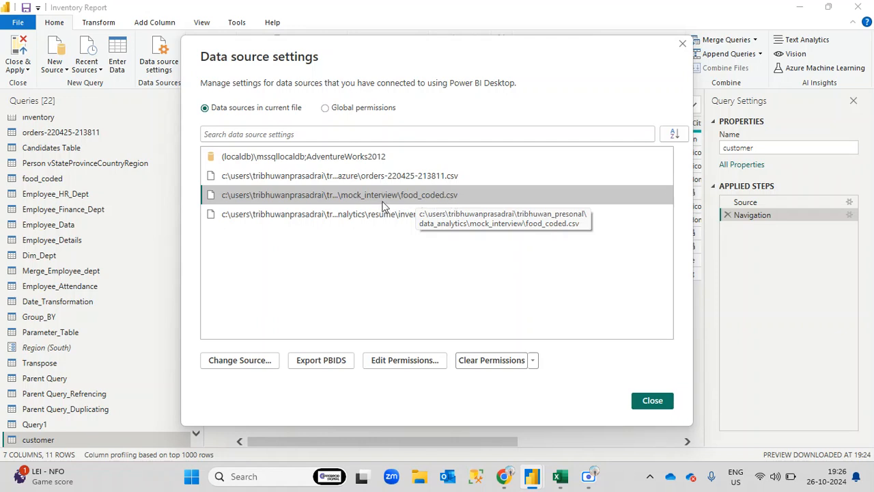
click(358, 216)
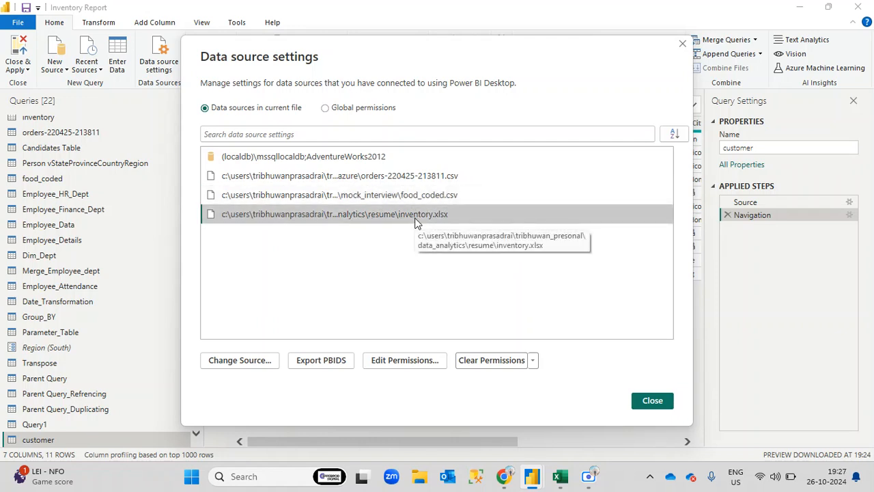
click(357, 182)
click(363, 196)
click(371, 216)
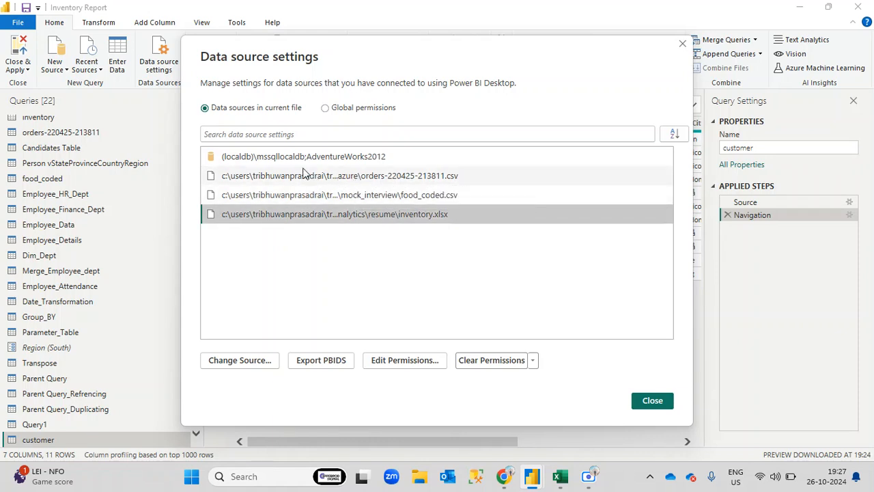
click(452, 177)
click(454, 196)
click(456, 215)
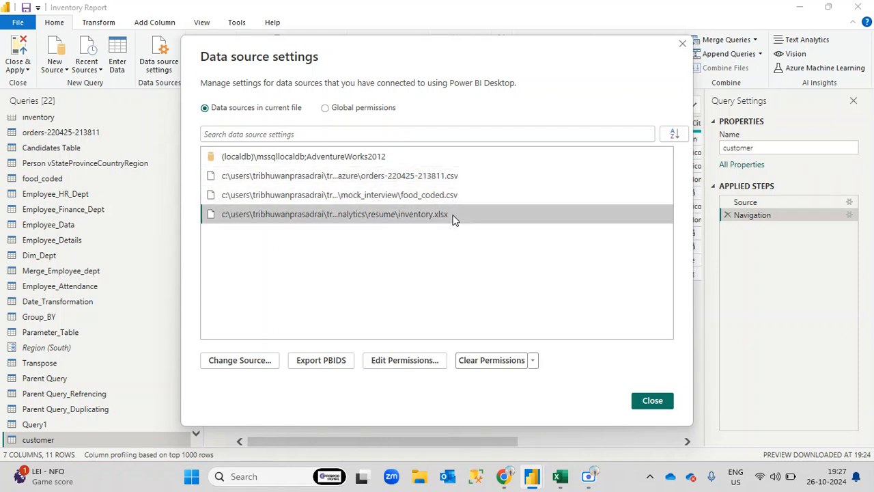
- Edit the AdventureWorks2012 source's permissions and choose Organizational as its privacy level
click(335, 161)
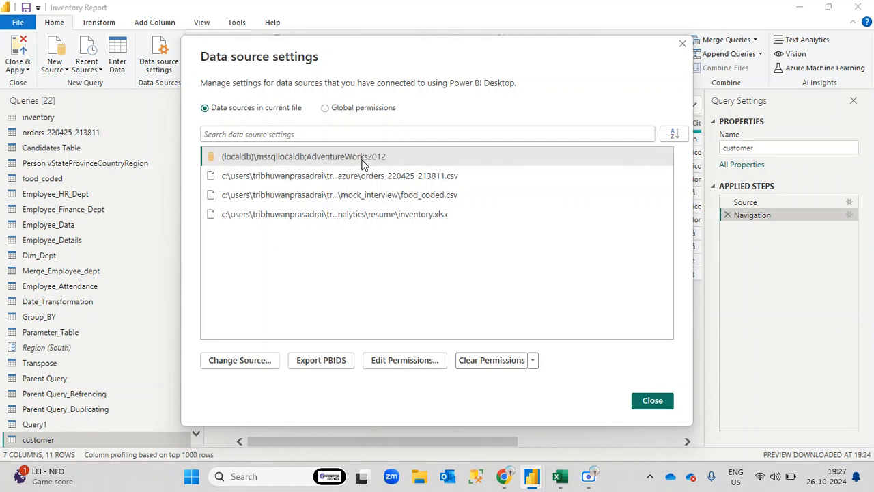
click(410, 360)
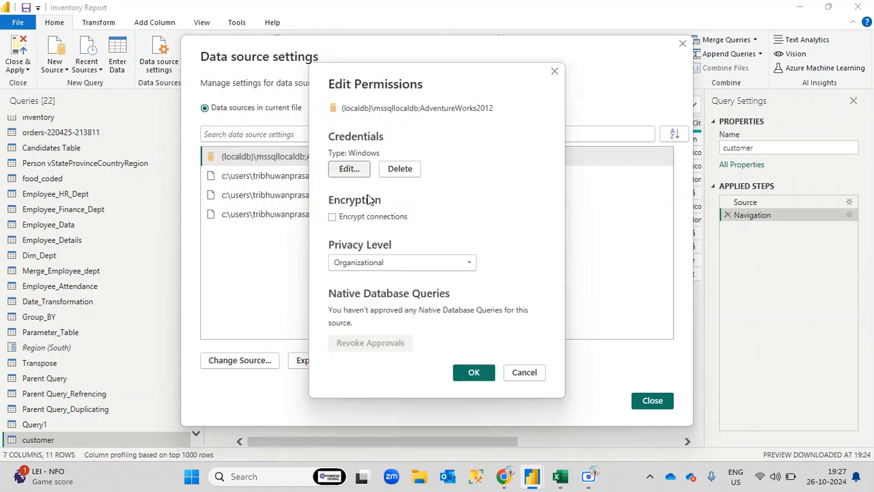
click(459, 265)
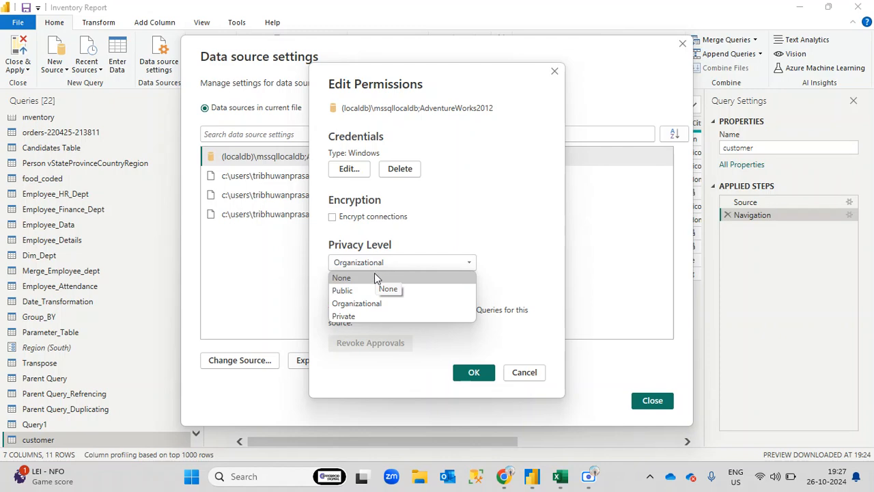
click(356, 304)
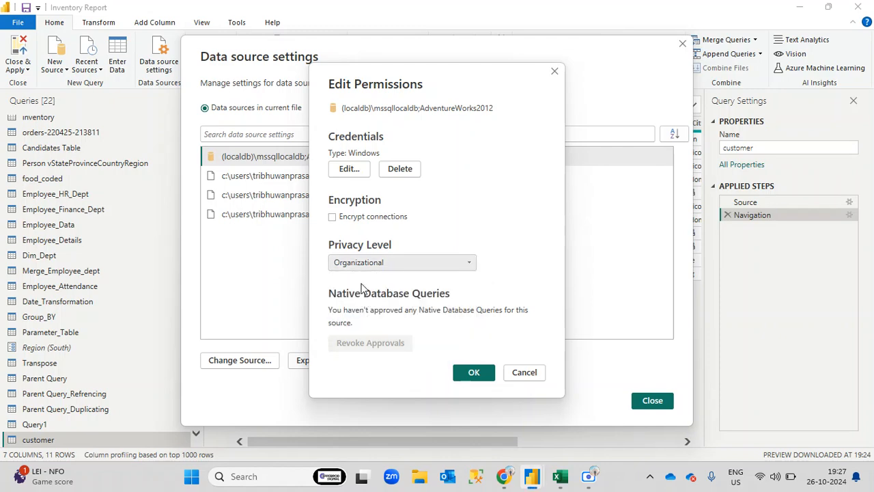
click(474, 373)
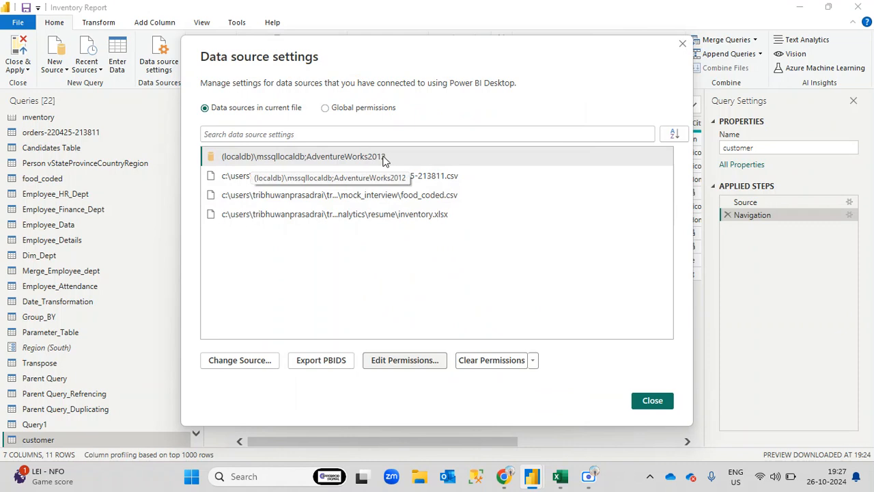
- Recheck the privacy level in the AdventureWorks2012 permissions, accept them, and close Data source settings
click(400, 359)
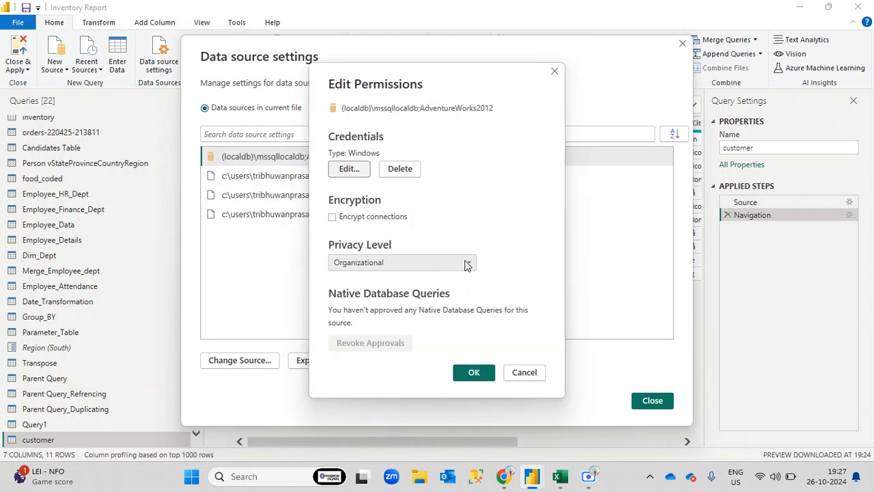
click(483, 374)
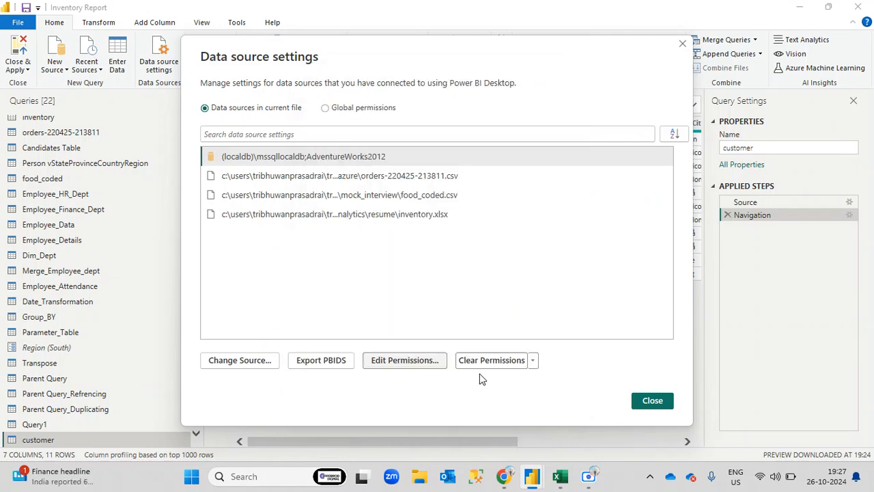
click(651, 403)
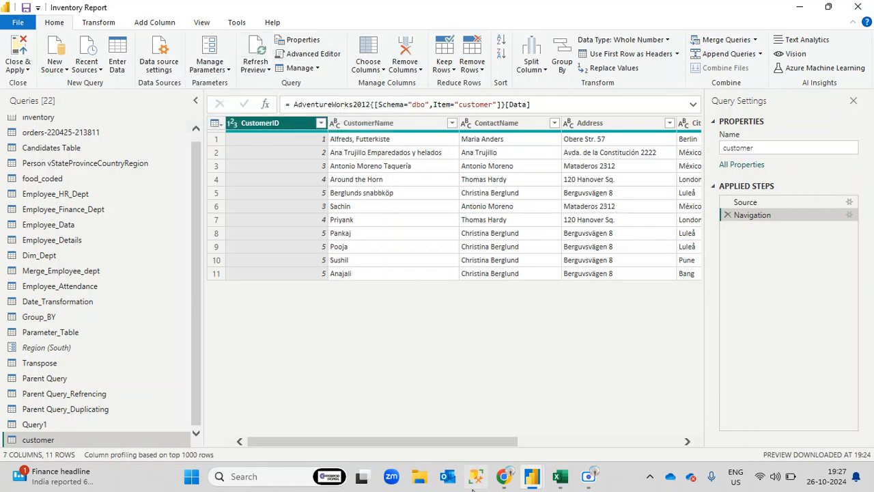
- Switch to the Google Meet call in Chrome and send a thumbs-up reaction
mouse_move(503, 477)
click(369, 417)
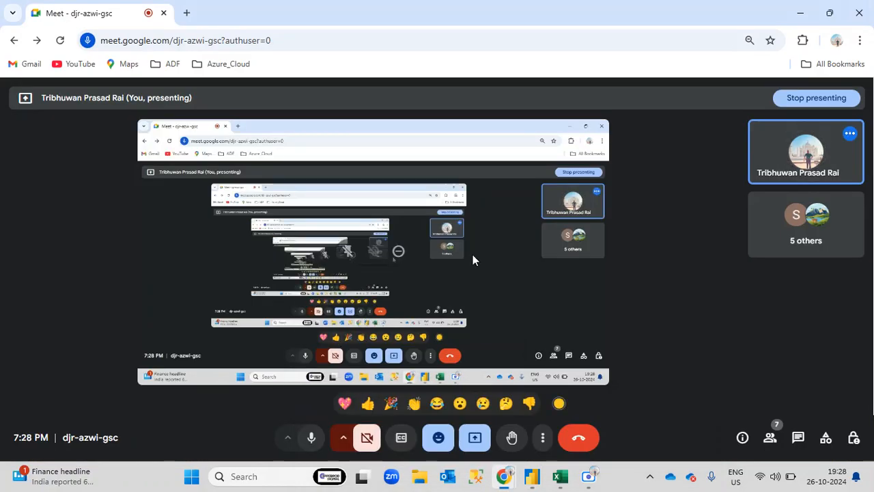
click(367, 404)
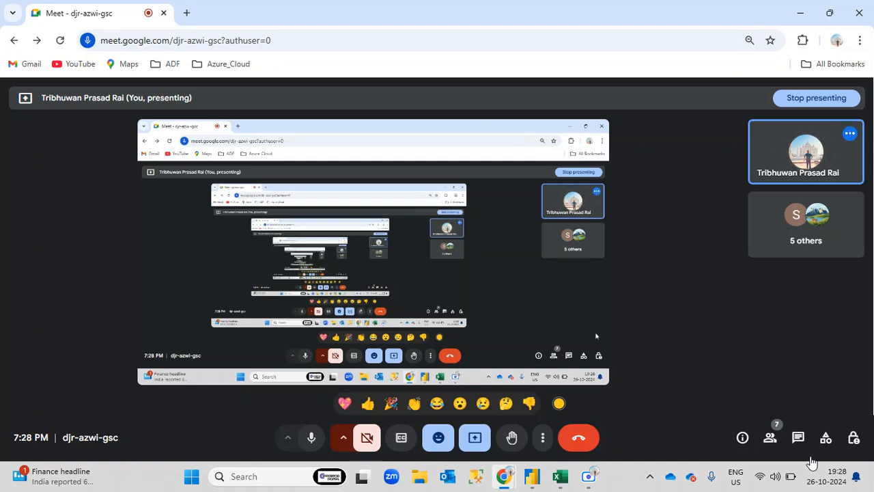
- Switch to the Data_Analytics_Batch_08 workbook in Excel and review the Advance Editor, Data Source Setting and Duplicating vs Referencing Query headings
mouse_move(561, 486)
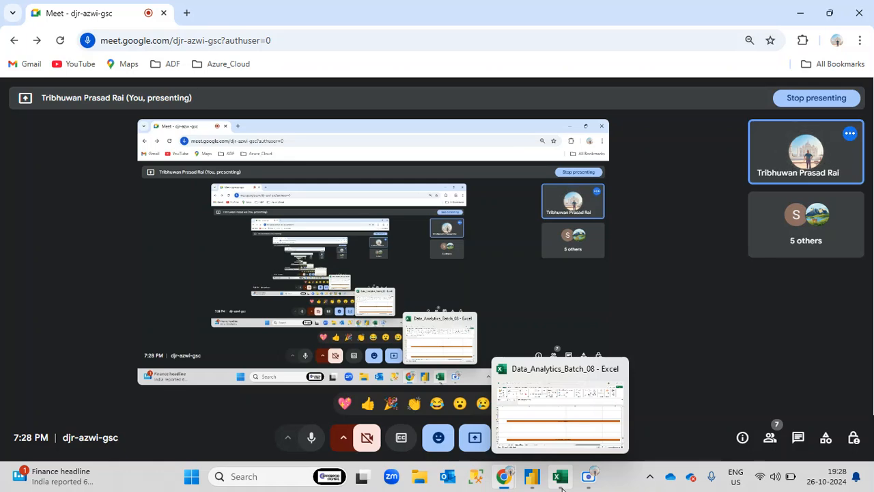
click(562, 486)
scroll(480, 336, up, 2)
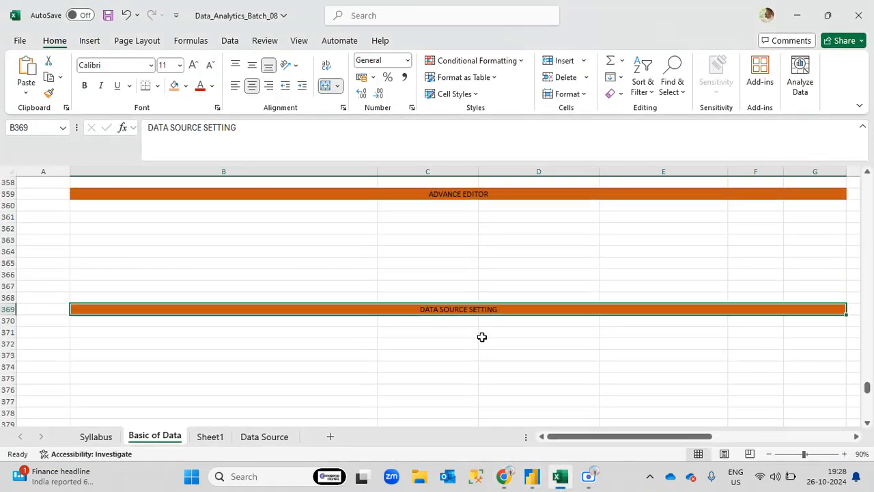
click(492, 227)
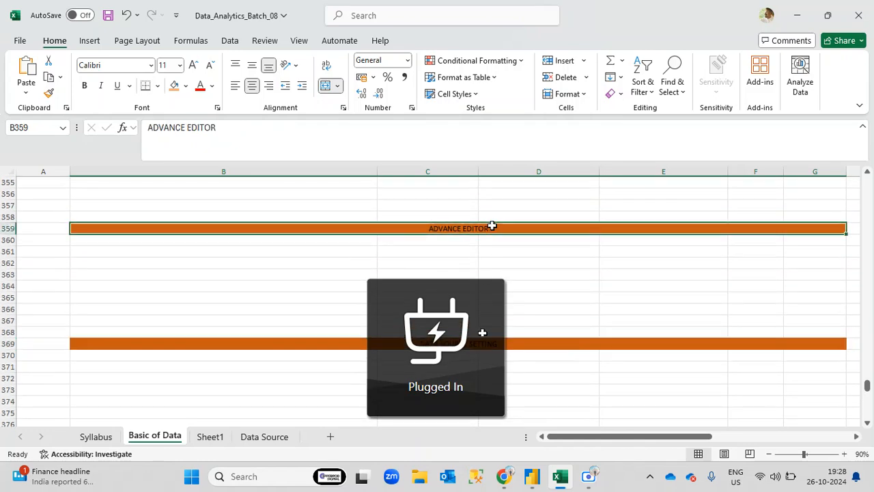
click(287, 342)
scroll(535, 287, up, 4)
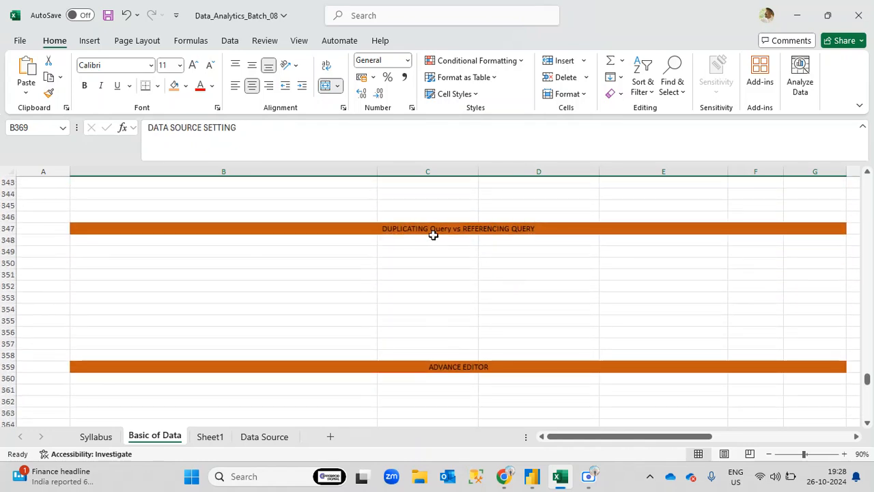
click(432, 231)
- Review the How to connect to SQL Server heading and the Query Folding notes in the Basic of Data sheet
scroll(539, 341, down, 9)
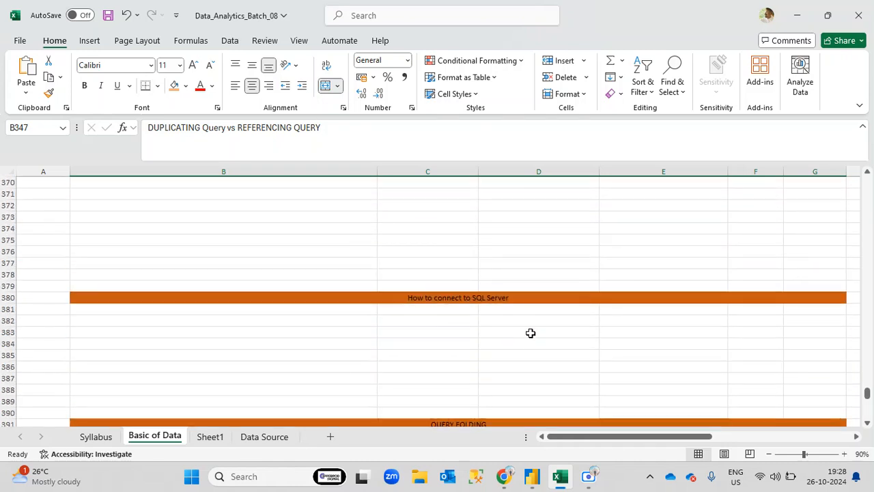
click(351, 298)
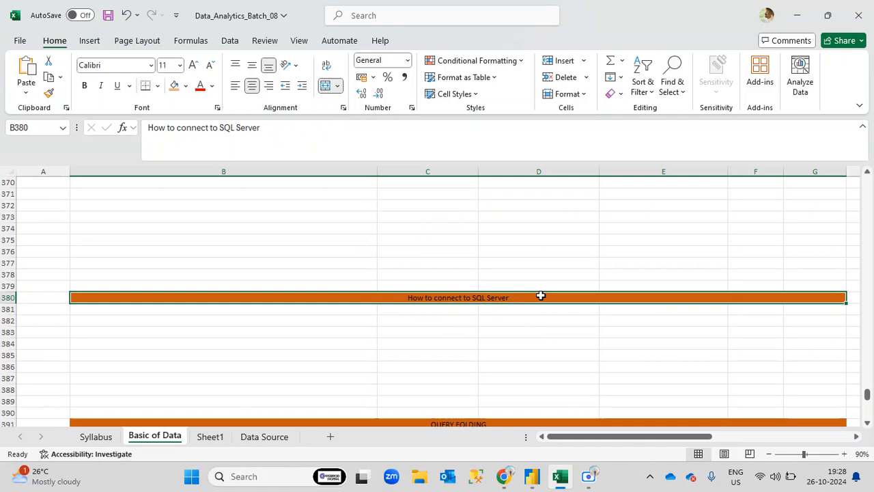
scroll(541, 295, down, 3)
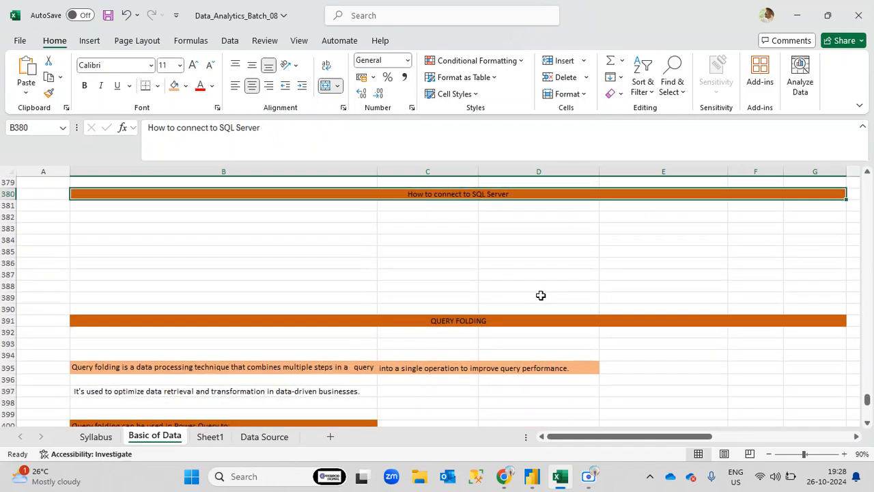
scroll(540, 295, down, 2)
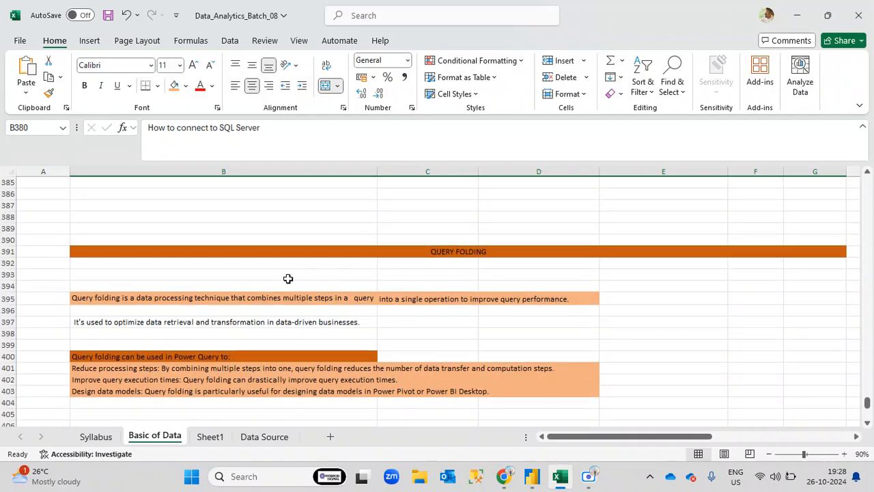
click(254, 251)
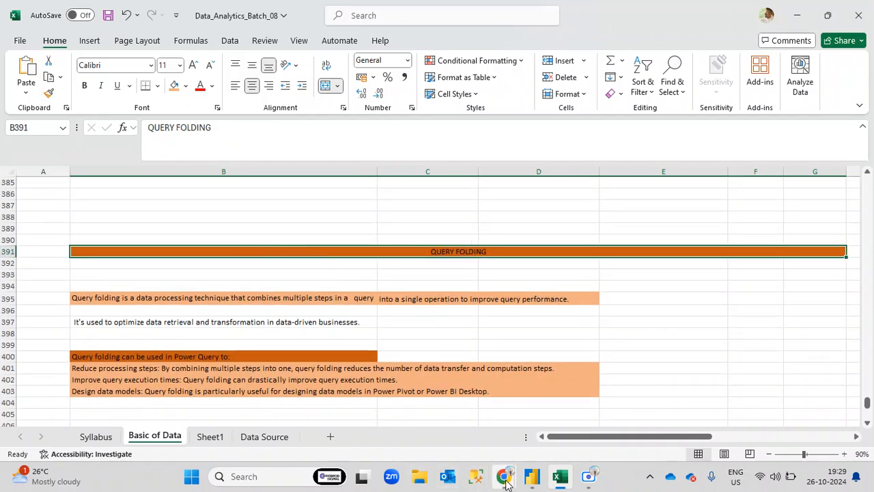
- Switch back to Power Query Editor and remove the ContactName column from the customer query
mouse_move(532, 473)
click(579, 410)
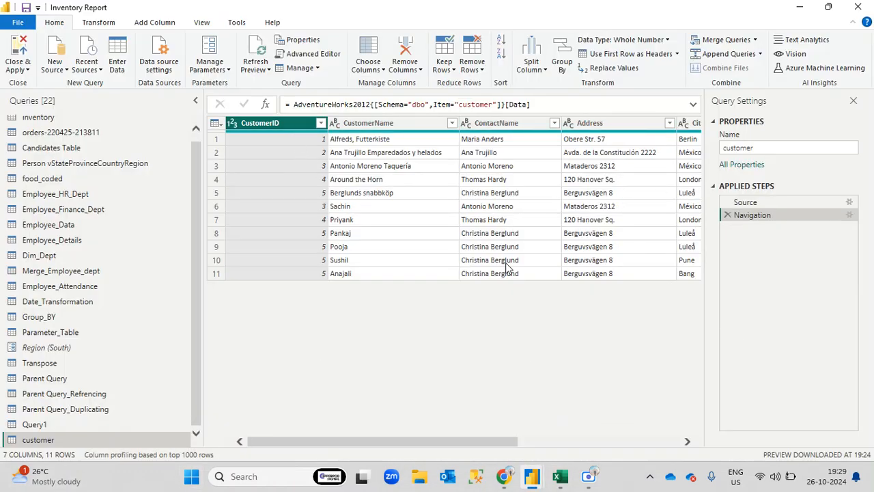
click(503, 123)
right_click(507, 123)
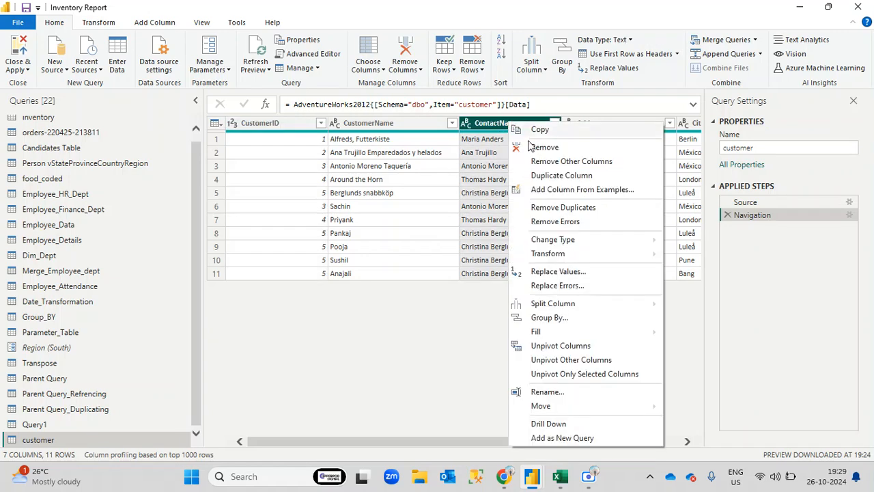
click(538, 149)
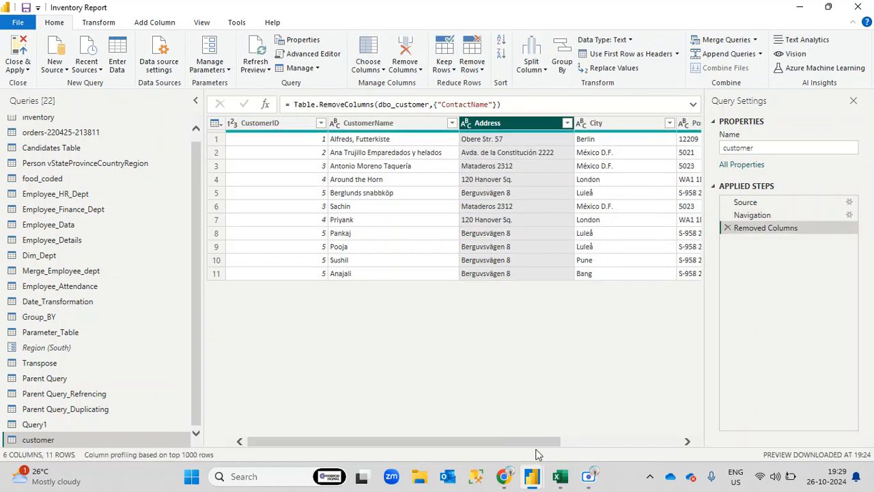
- Replace the value 5023 with 5024 in the PostalCode column of the customer query
drag(536, 440, 705, 441)
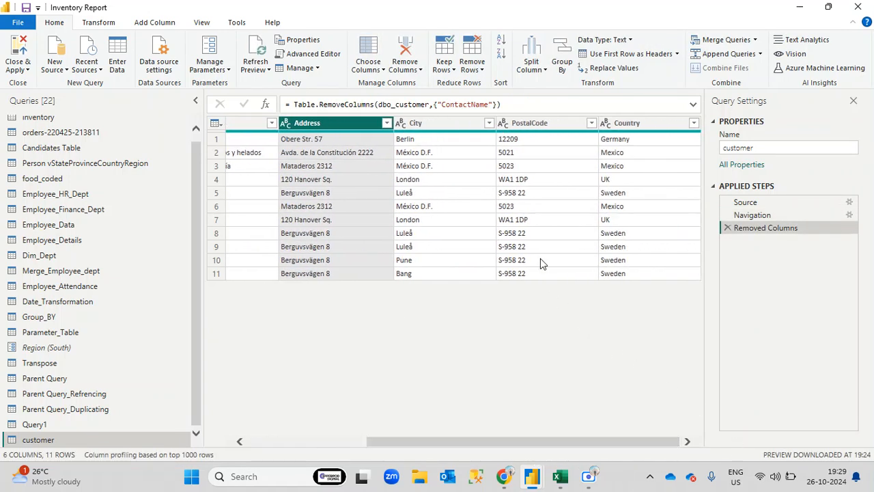
click(522, 206)
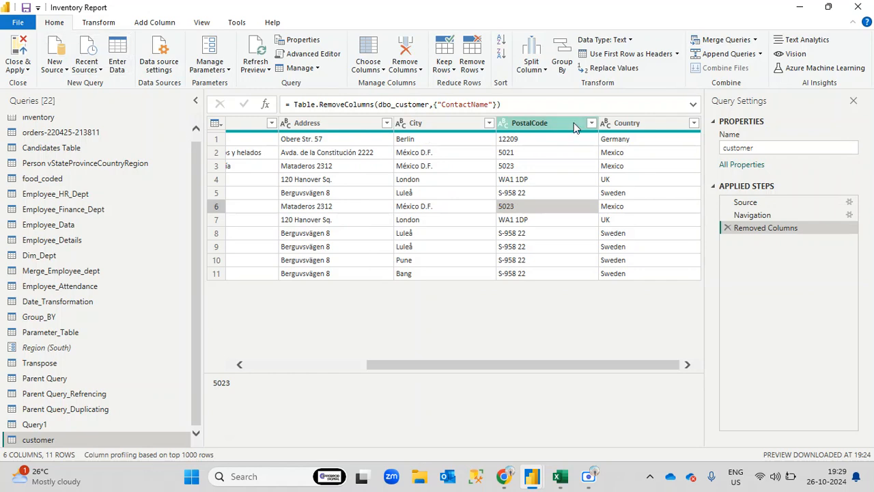
click(610, 68)
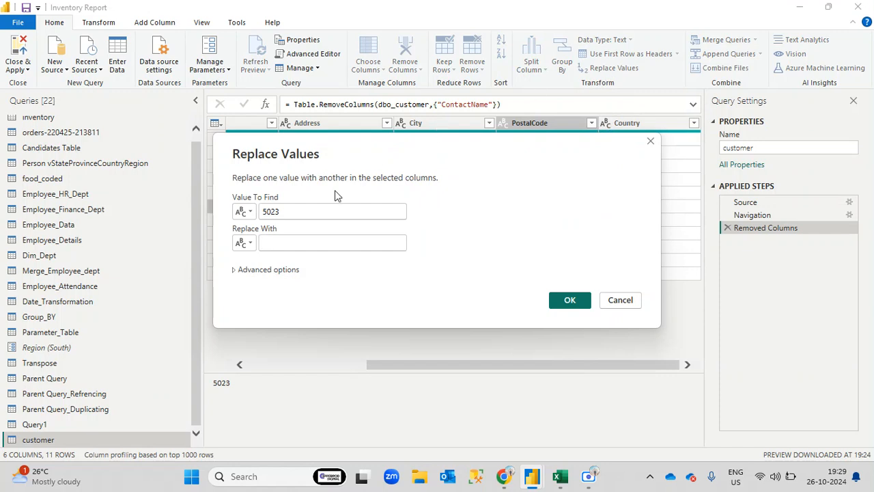
drag(285, 212, 260, 210)
click(288, 241)
text(50)
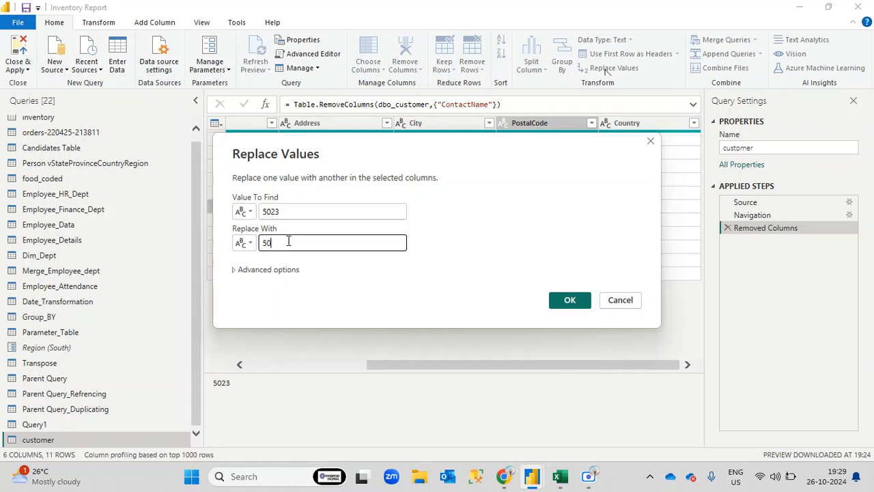
text(24)
click(569, 301)
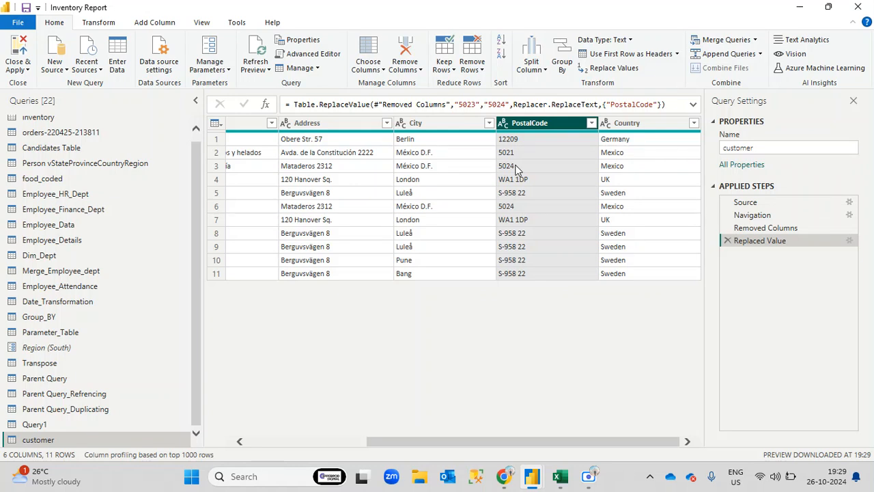
- Compare the PostalCode values in rows 3 and 6 between the Removed Columns and Replaced Value applied steps
click(775, 229)
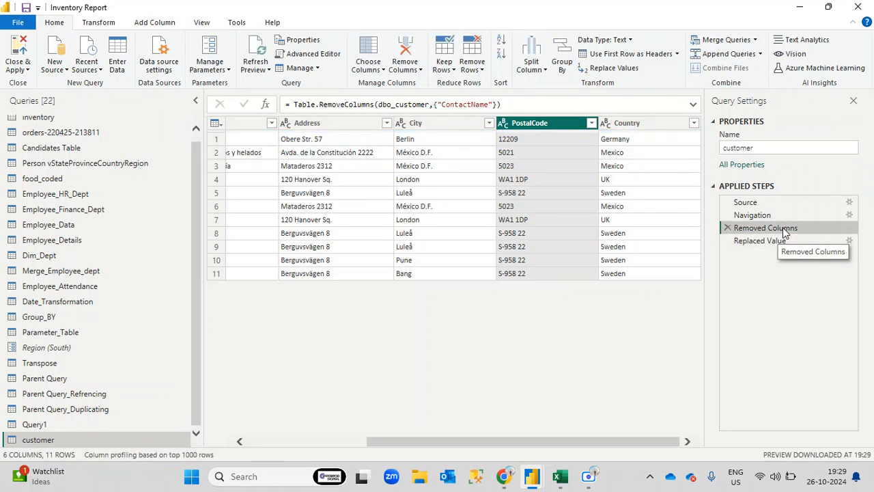
click(519, 166)
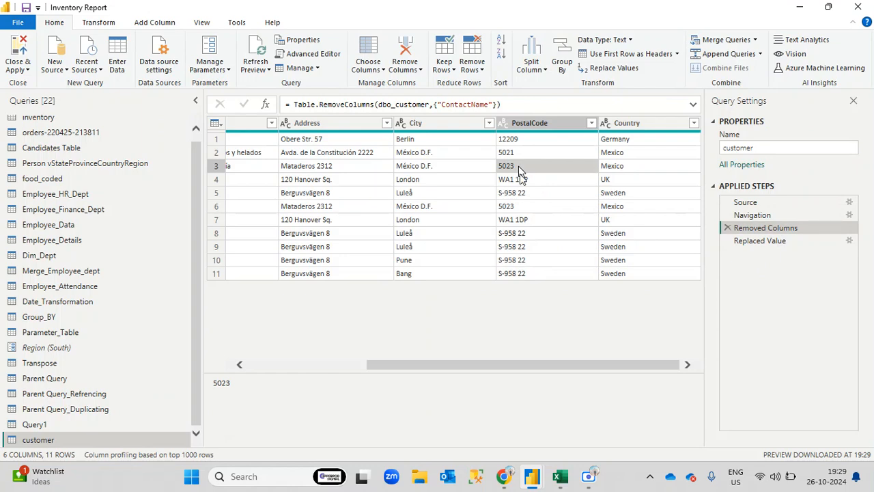
click(521, 207)
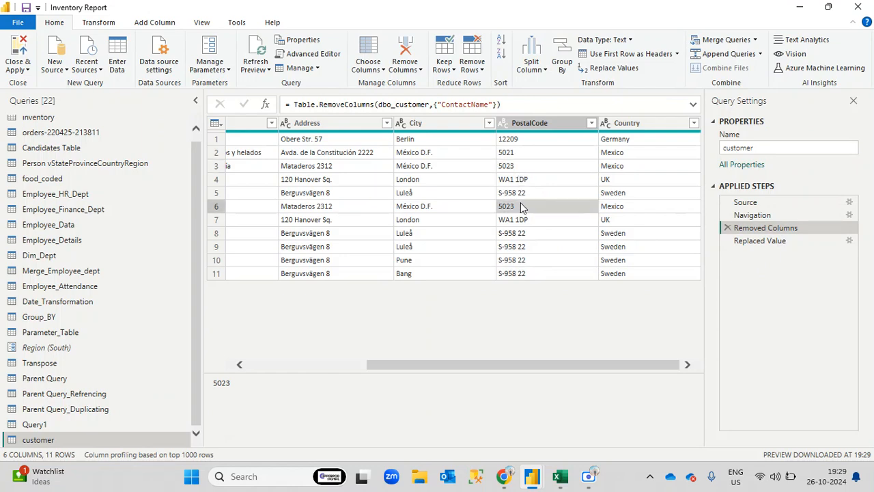
click(779, 242)
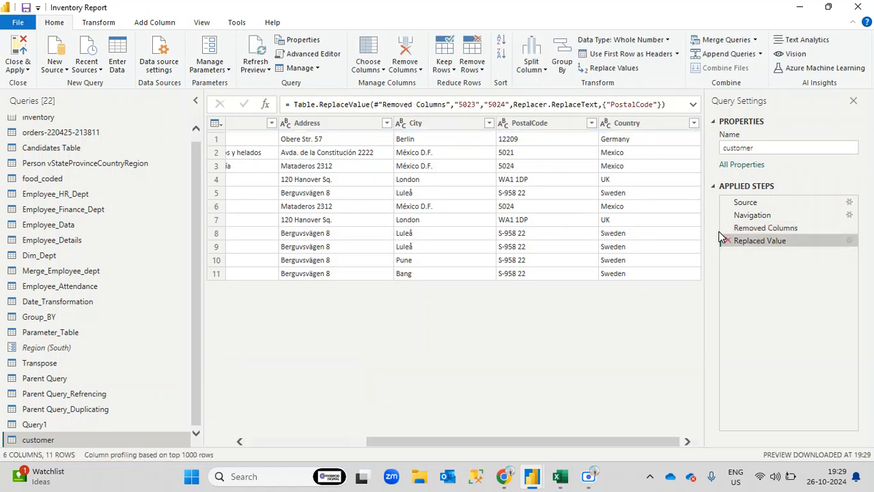
click(536, 207)
click(528, 167)
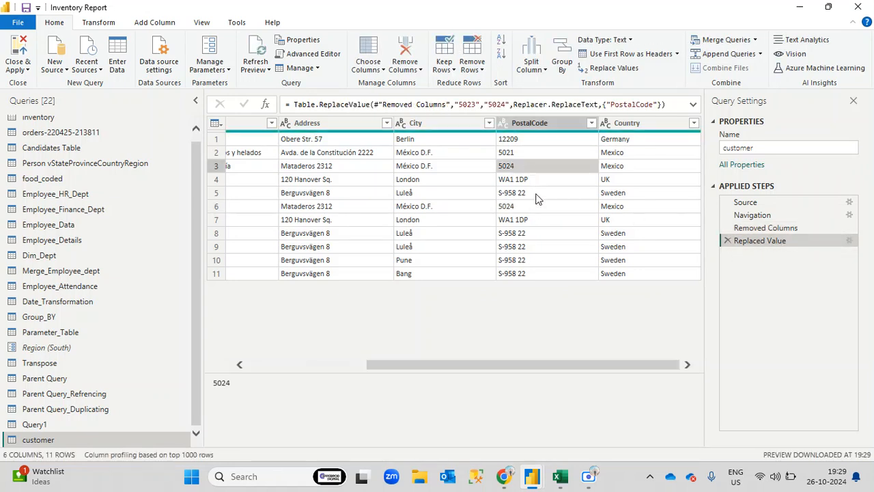
click(538, 204)
click(534, 172)
click(539, 205)
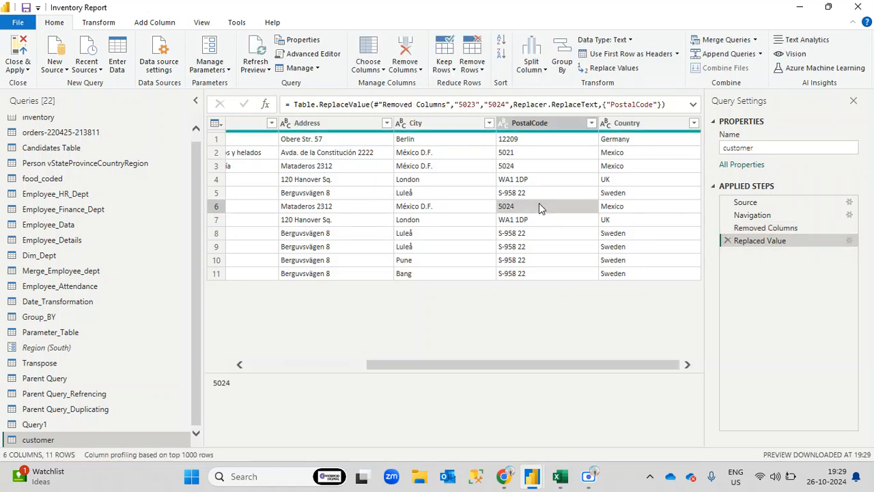
click(539, 172)
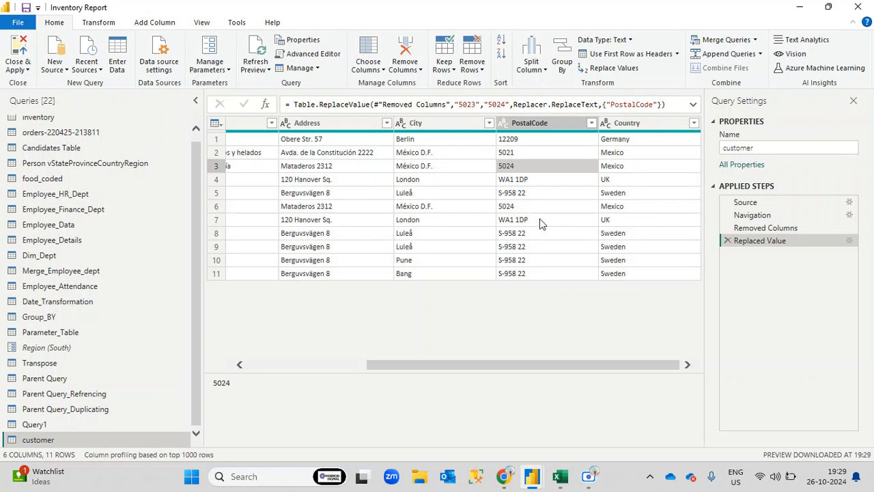
click(546, 125)
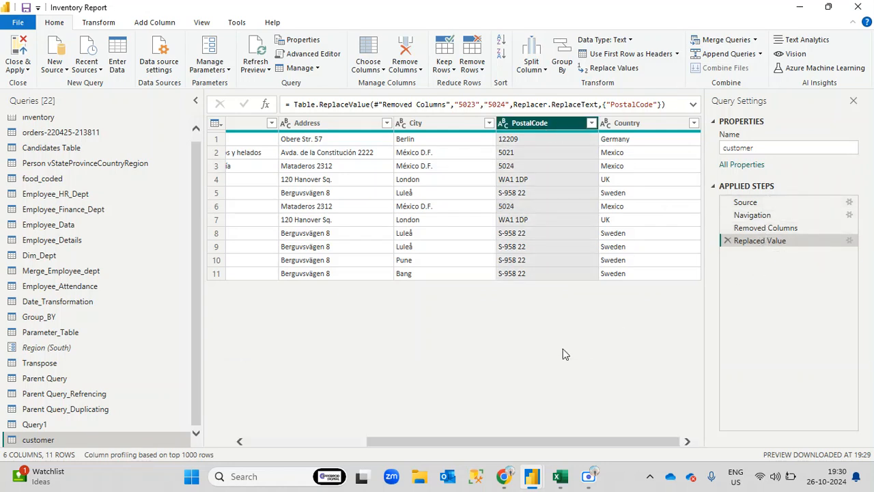
- Examine the formula behind each applied step of the customer query, from Source through Navigation and Removed Columns to Replaced Value
click(767, 203)
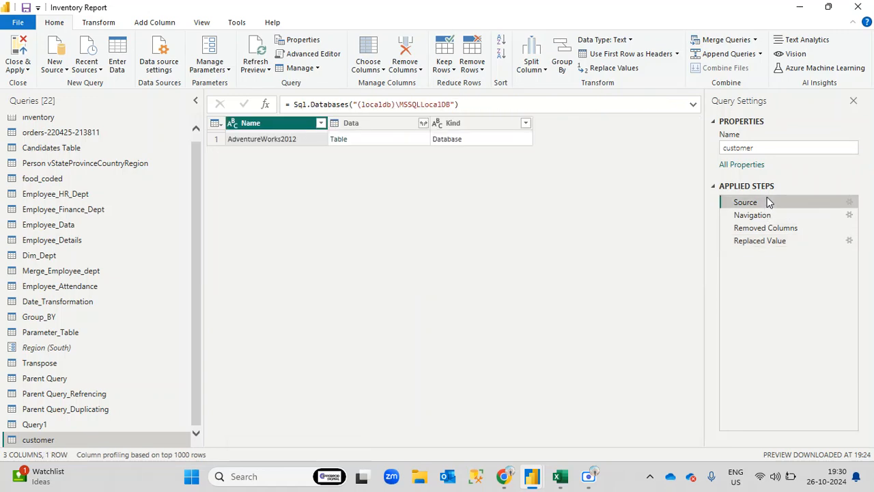
drag(473, 108, 282, 109)
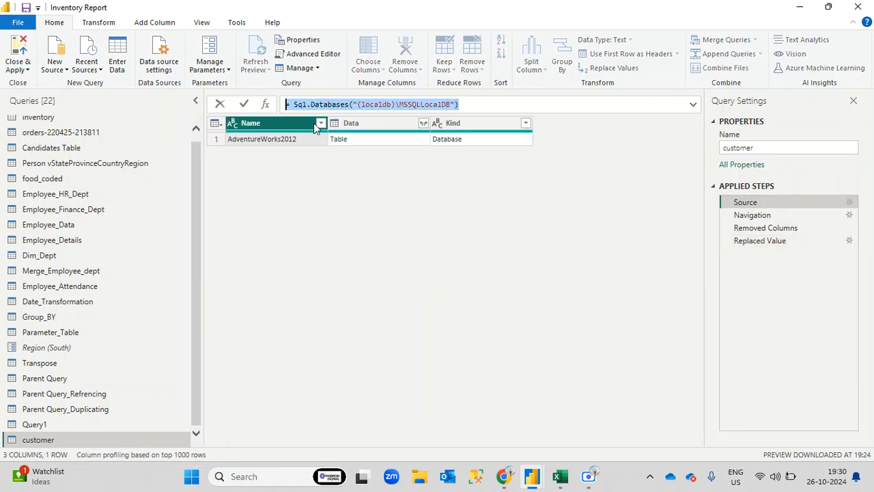
click(751, 215)
drag(548, 105, 286, 107)
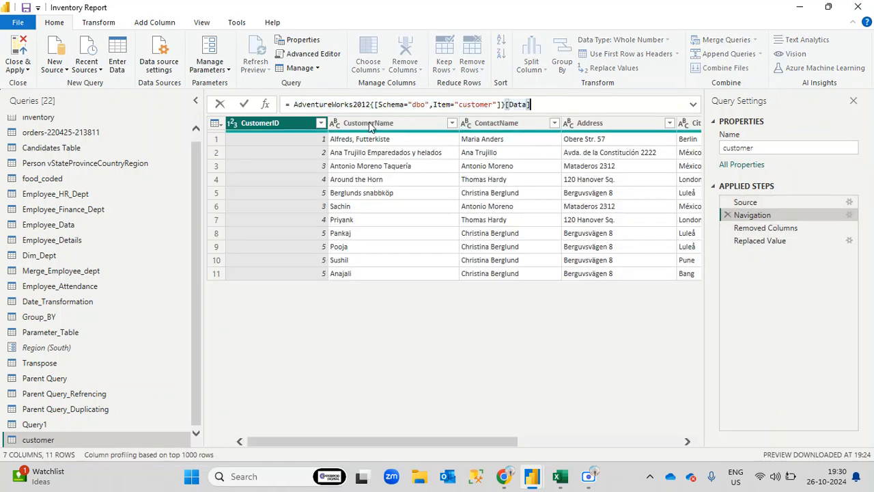
click(787, 228)
drag(501, 104, 328, 104)
click(784, 242)
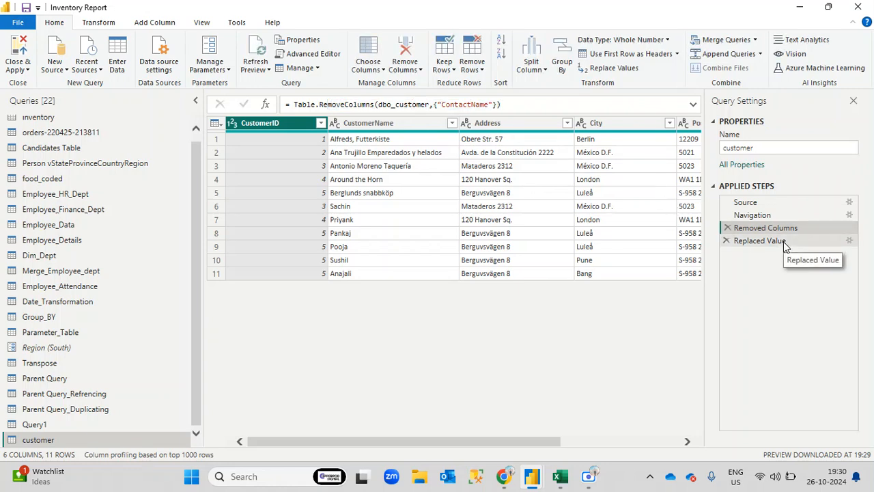
drag(672, 106, 265, 106)
click(535, 350)
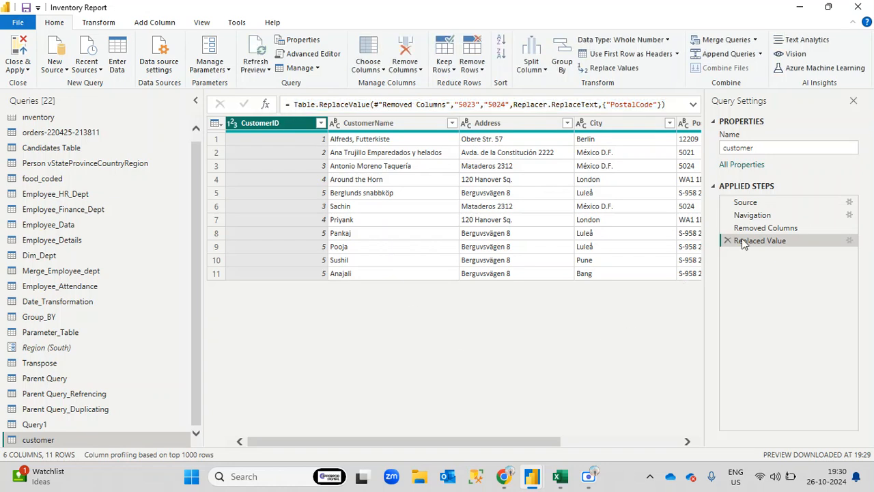
- Revisit the applied steps in order, checking the ContactName argument in the Removed Columns formula and the Replaced Value formula
click(755, 204)
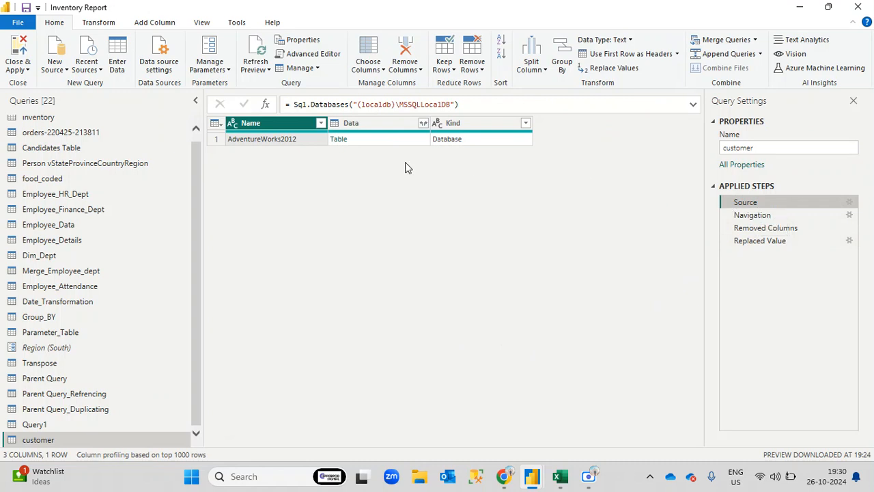
click(757, 217)
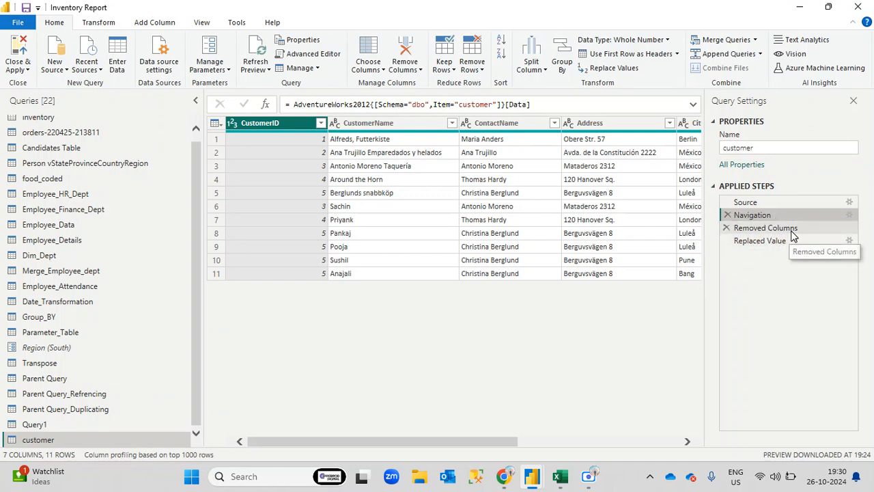
click(748, 229)
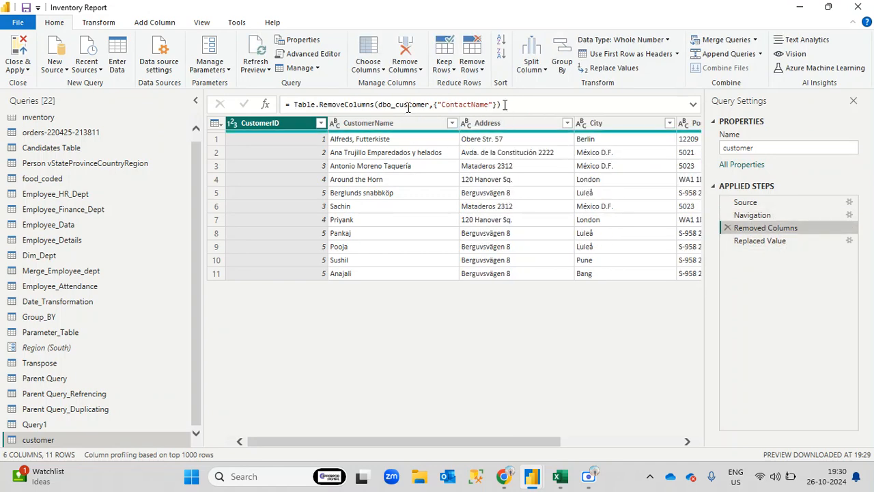
double_click(464, 105)
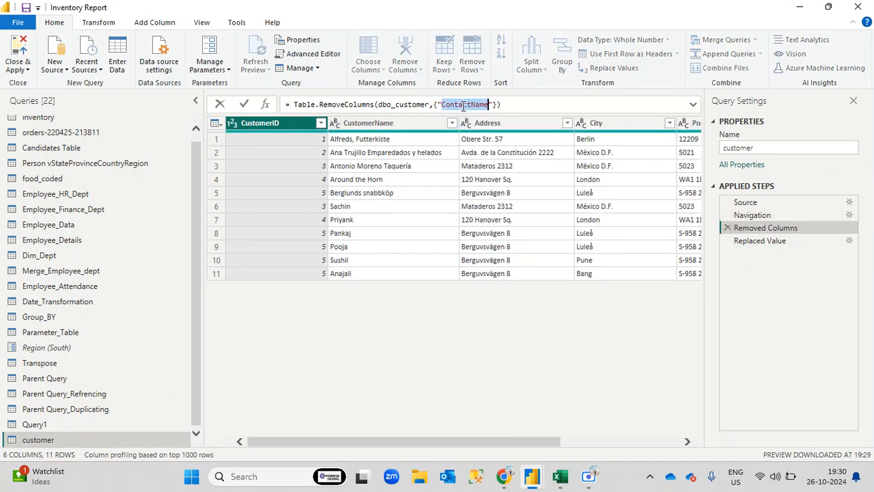
click(765, 245)
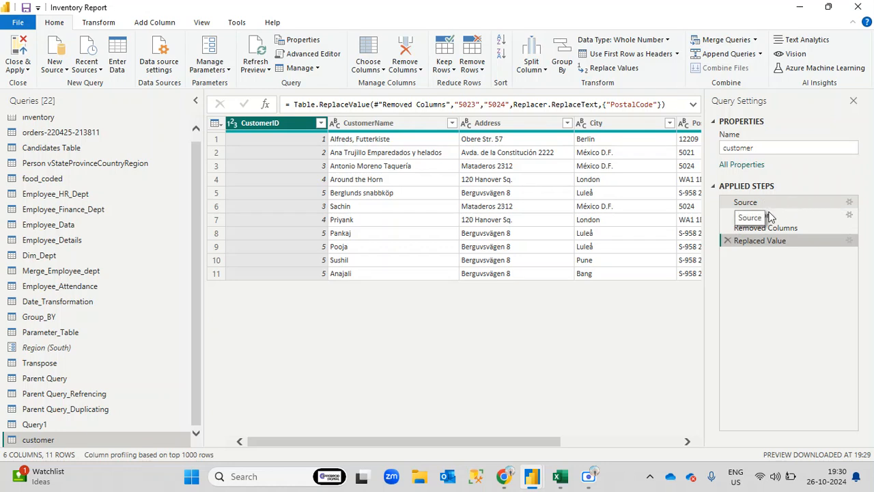
drag(765, 227, 742, 232)
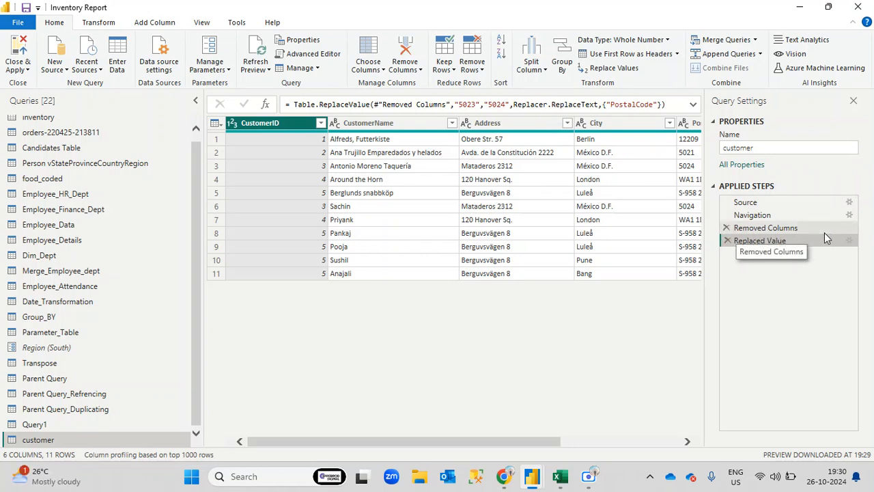
drag(824, 232, 798, 208)
drag(477, 444, 685, 388)
drag(643, 441, 369, 430)
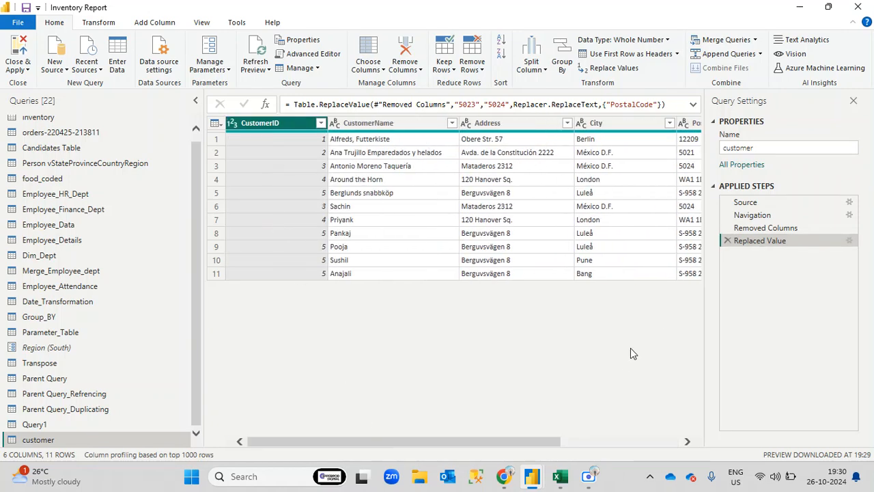
- Walk through the customer table's preview at the Source, Navigation, Removed Columns and Replaced Value steps once more
click(779, 203)
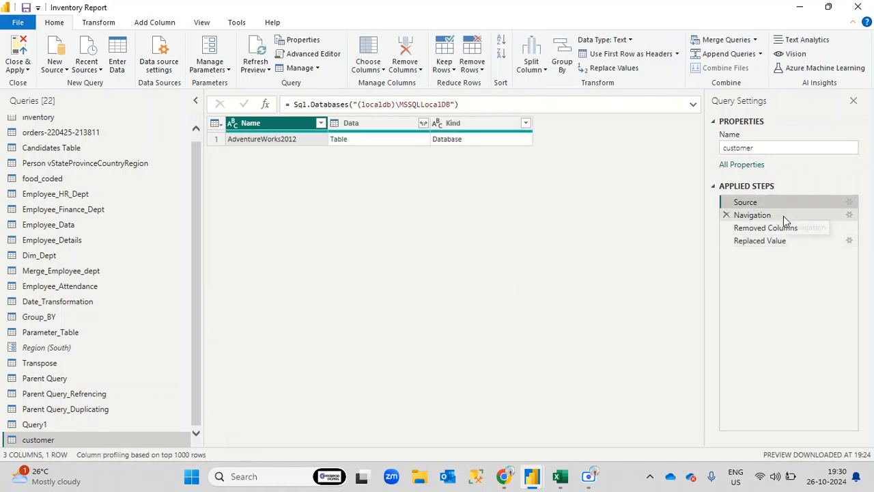
click(781, 215)
click(764, 204)
click(766, 215)
click(759, 228)
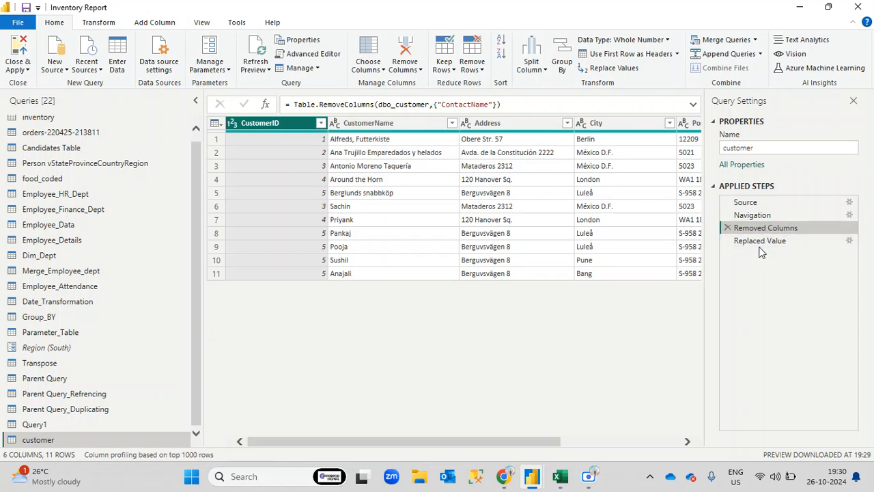
click(764, 242)
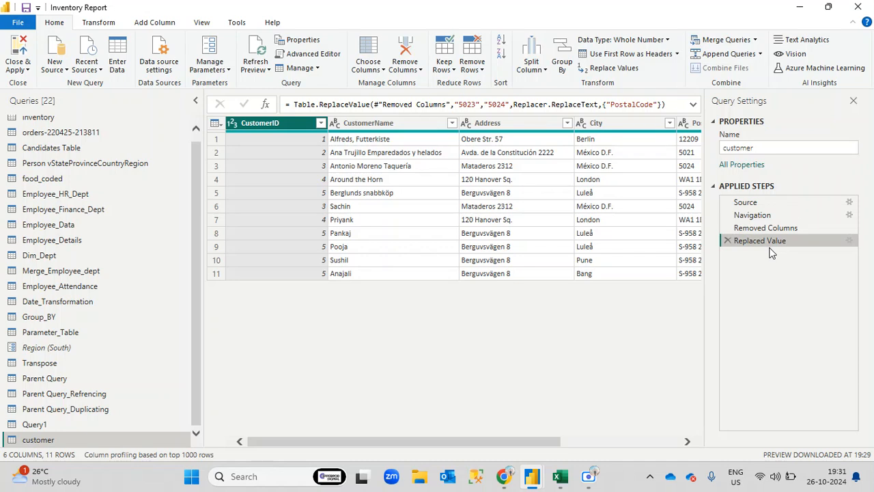
- Remove the PostalCode column from the customer query after the Replaced Value step
drag(518, 441, 632, 441)
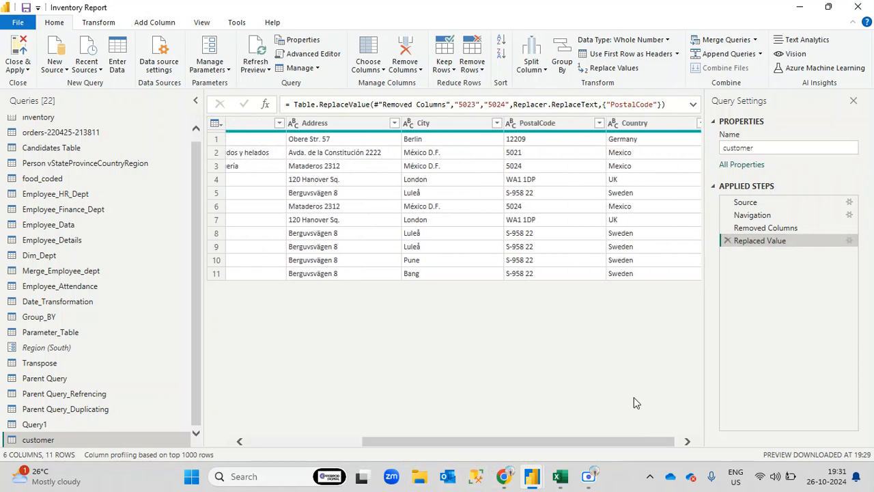
right_click(550, 123)
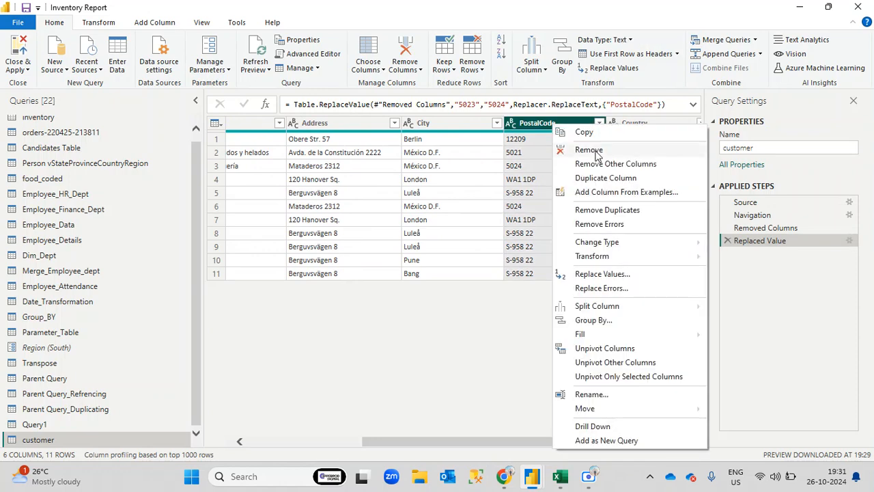
click(574, 91)
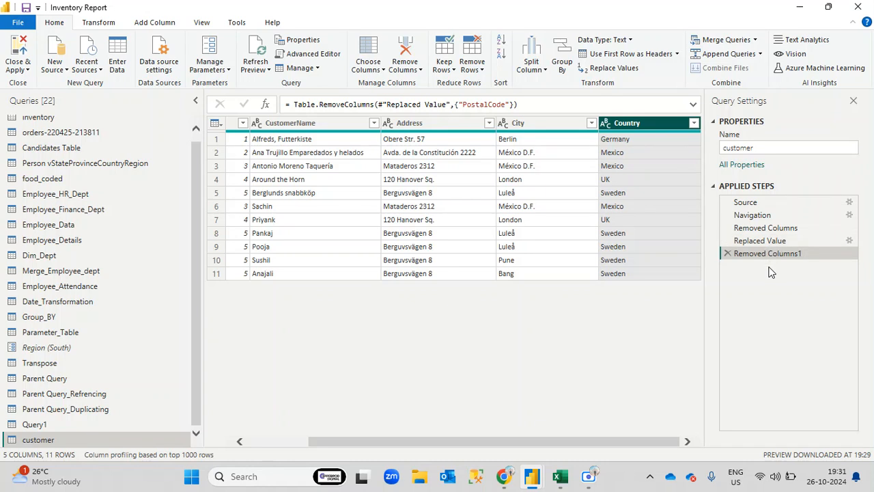
drag(654, 446, 665, 424)
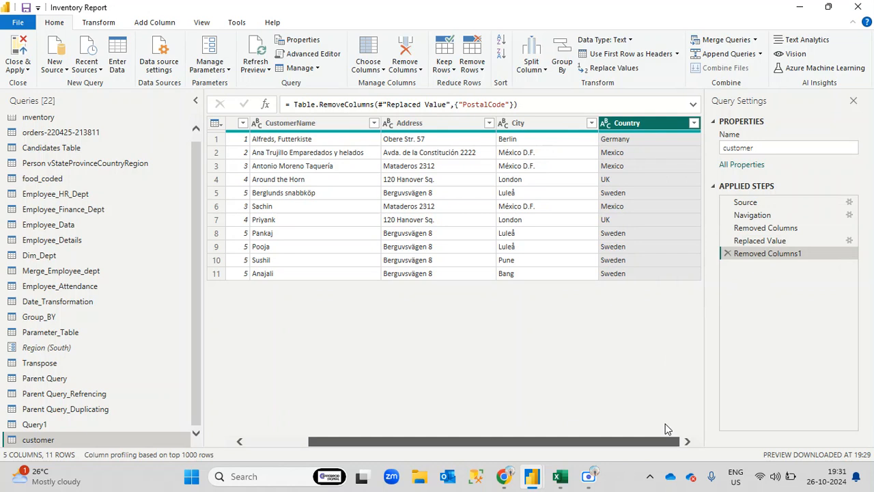
- Examine each applied step of the customer query from Source to Removed Columns1, checking the customer item in the Navigation formula
click(764, 203)
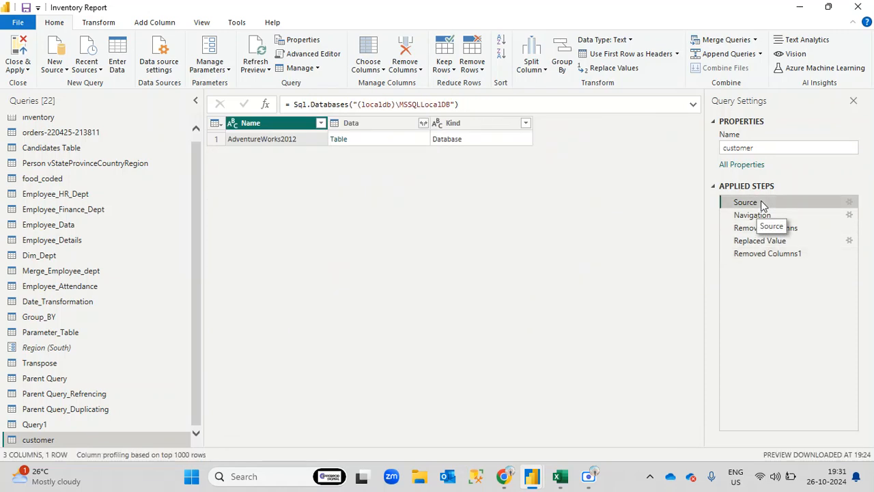
click(768, 216)
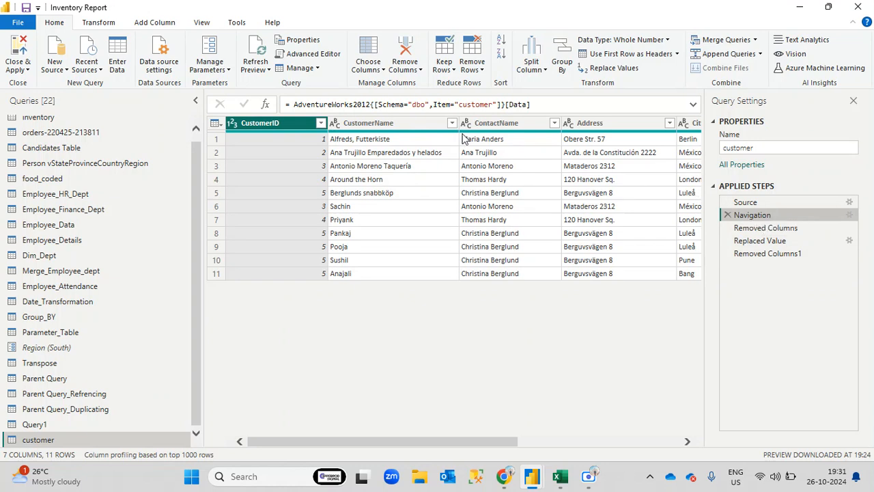
double_click(477, 104)
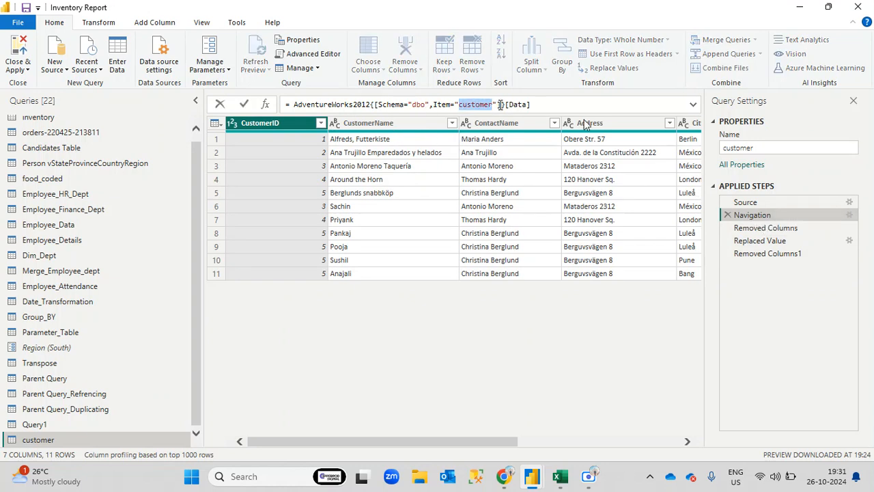
click(757, 232)
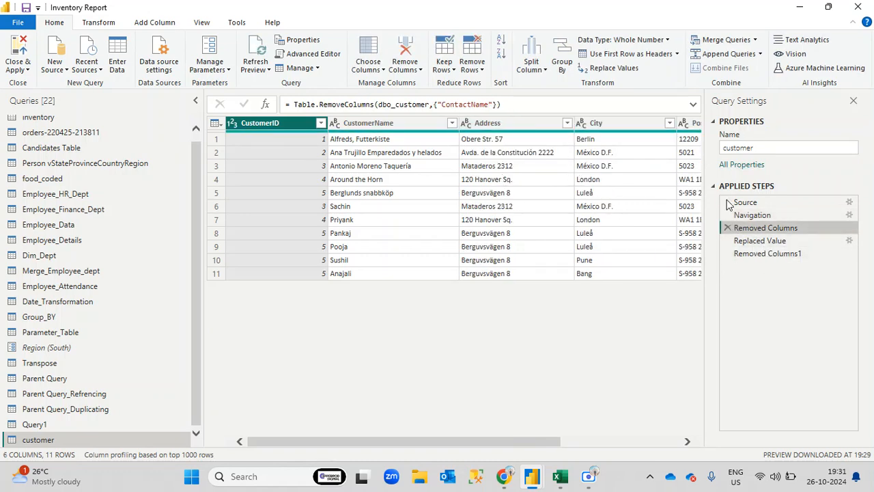
click(796, 241)
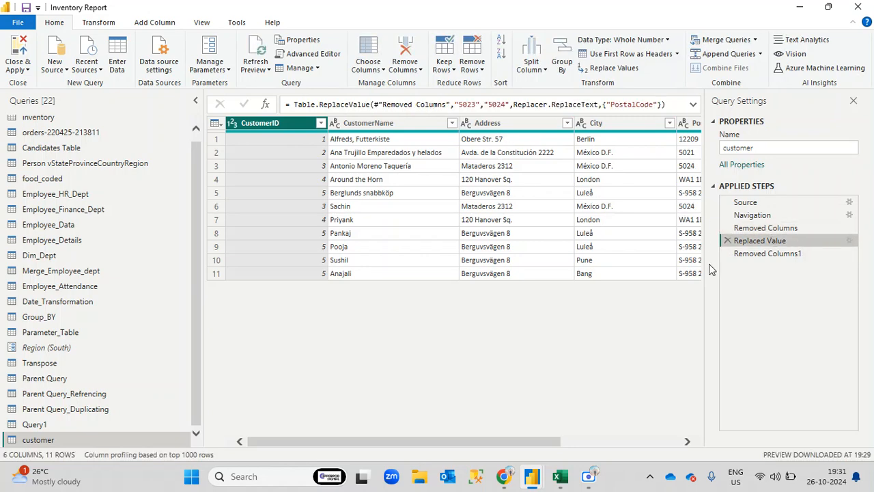
click(786, 257)
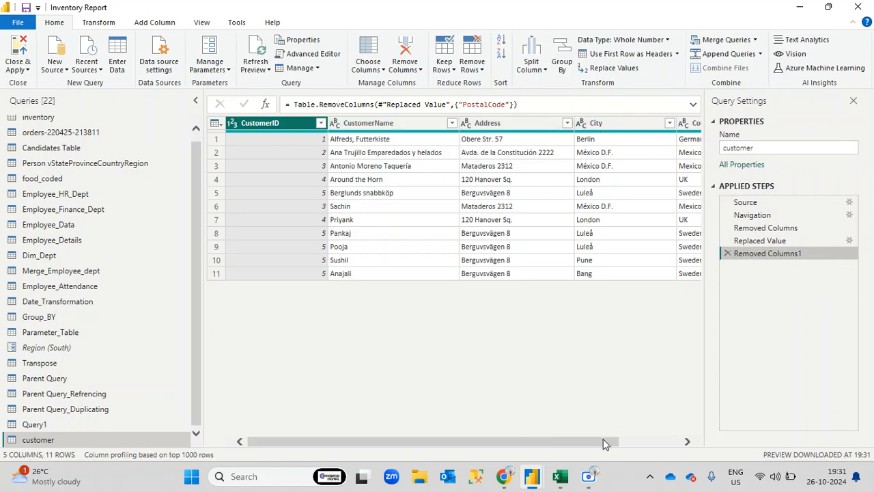
drag(604, 443, 679, 441)
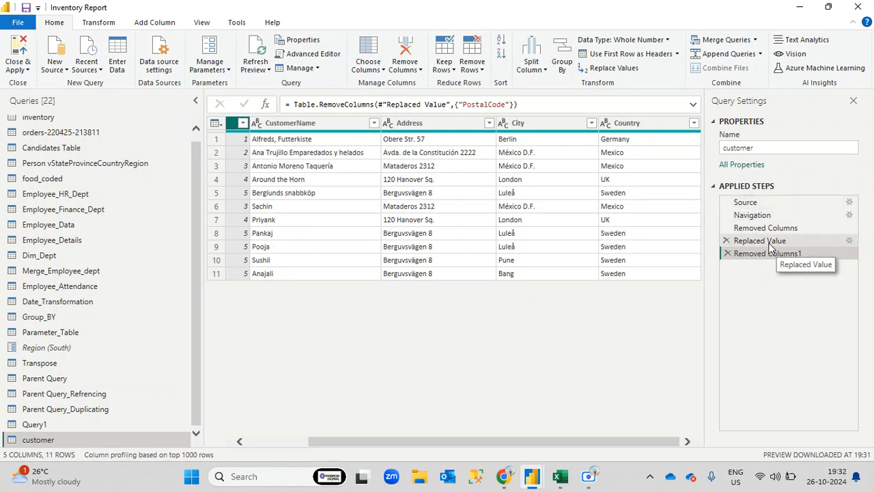
- Compare the formulas and previews of the customer query's Removed Columns, Replaced Value and Removed Columns1 steps, going back and forth between them
click(747, 243)
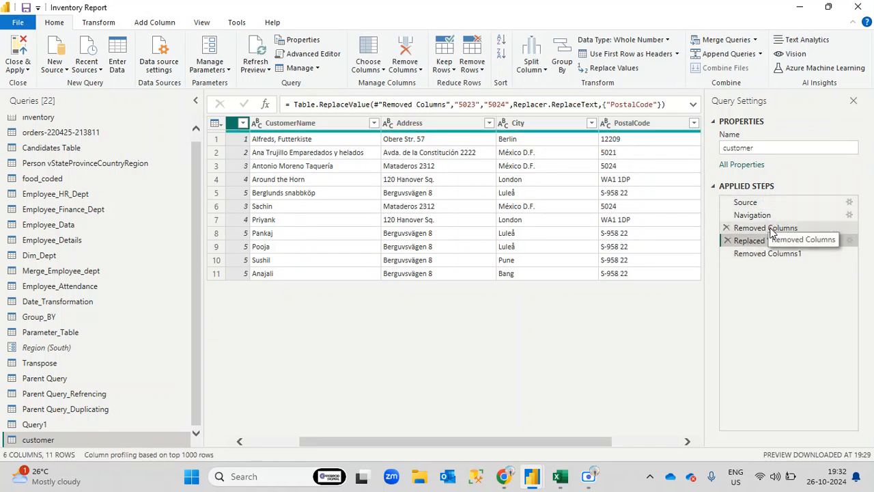
click(767, 228)
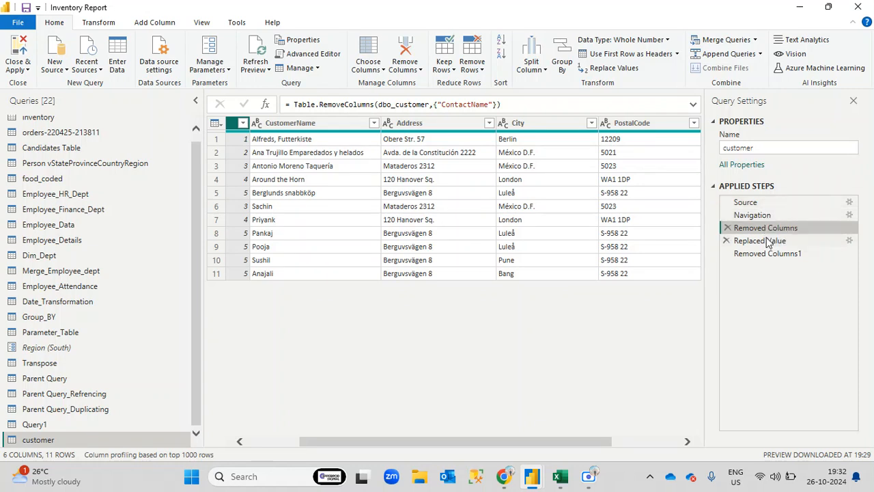
click(768, 253)
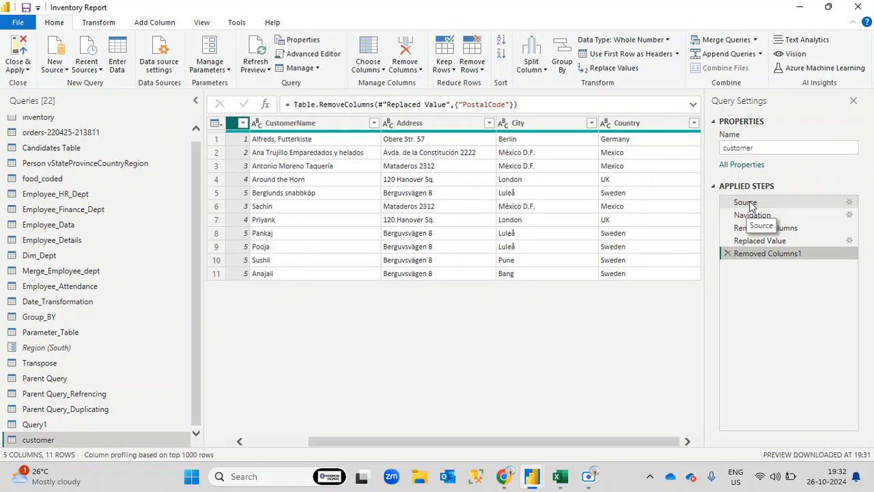
click(778, 229)
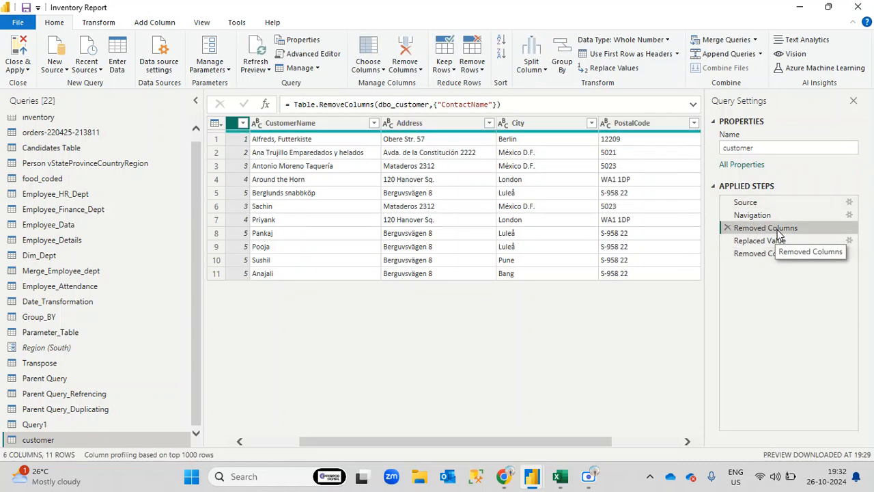
click(760, 242)
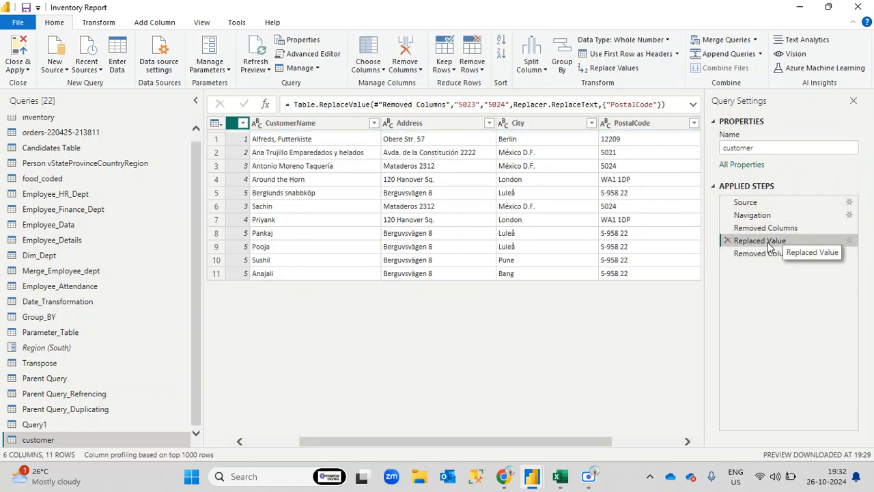
click(758, 254)
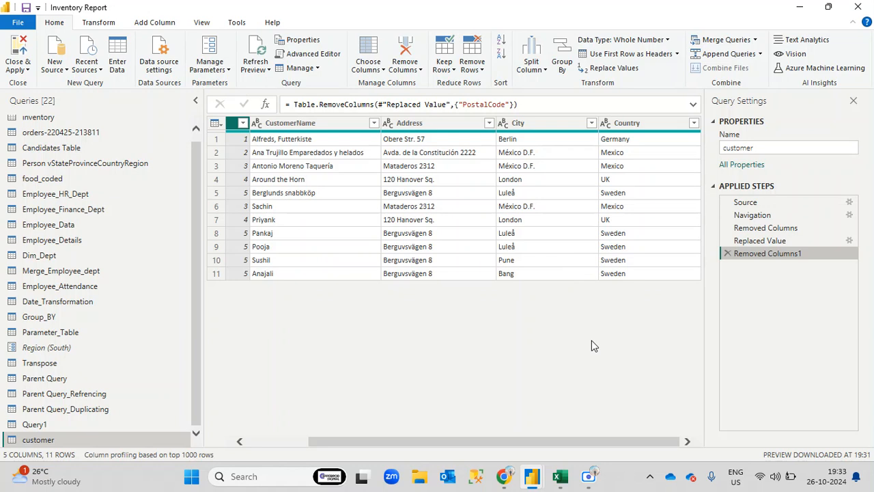
- Walk through all five applied steps of the customer query, and revisit the two column removals and the value replacement
click(789, 205)
click(782, 216)
click(766, 228)
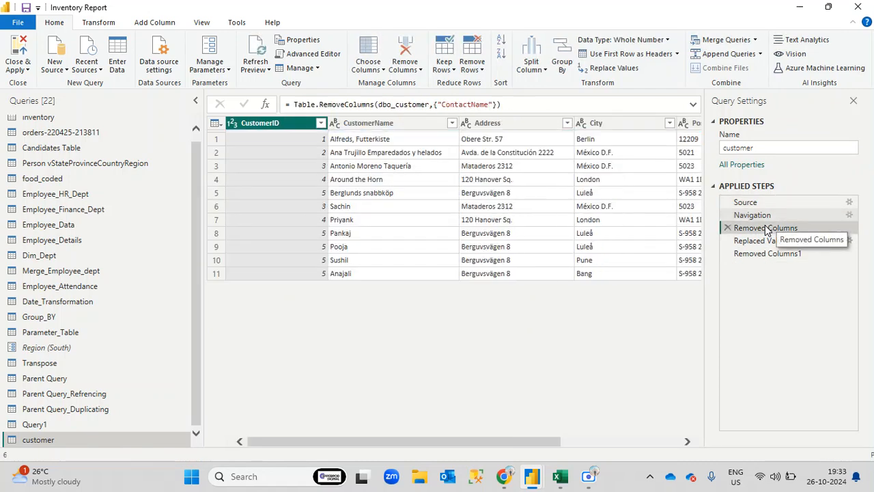
click(769, 242)
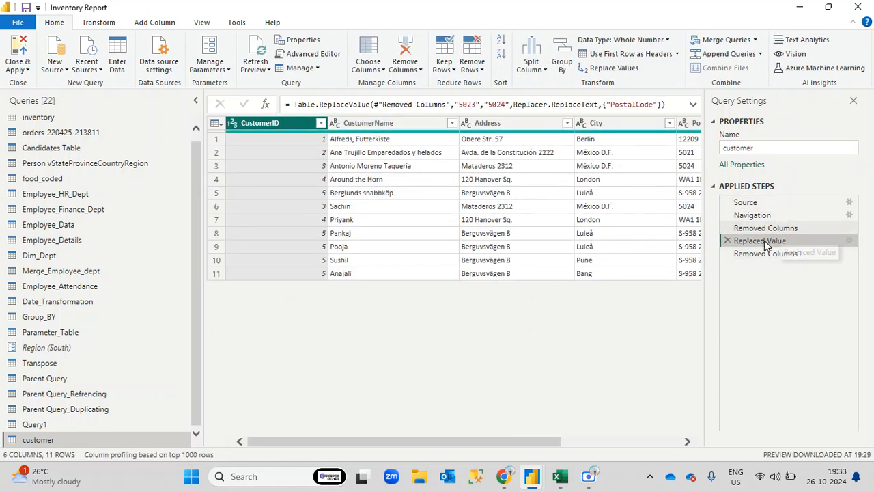
click(765, 255)
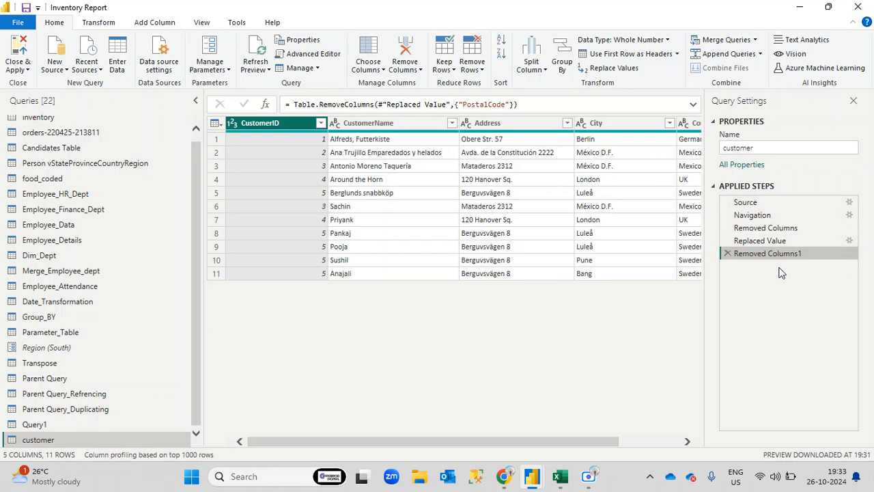
click(777, 228)
click(779, 241)
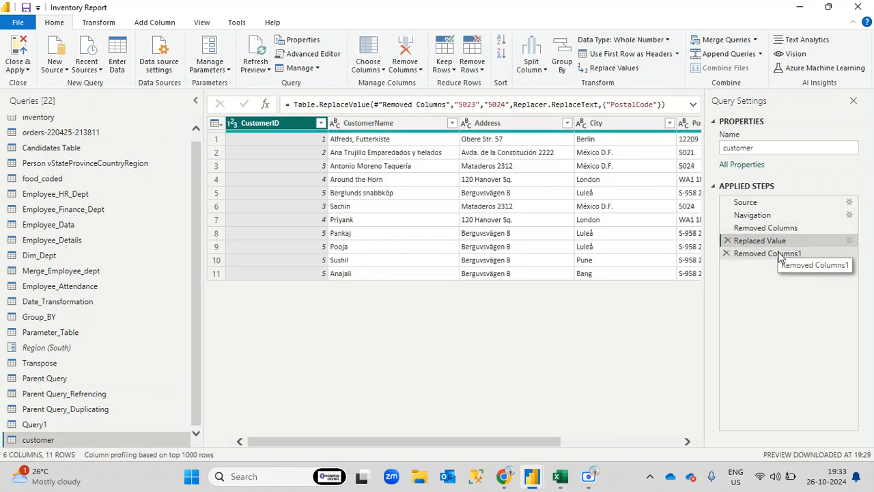
click(779, 254)
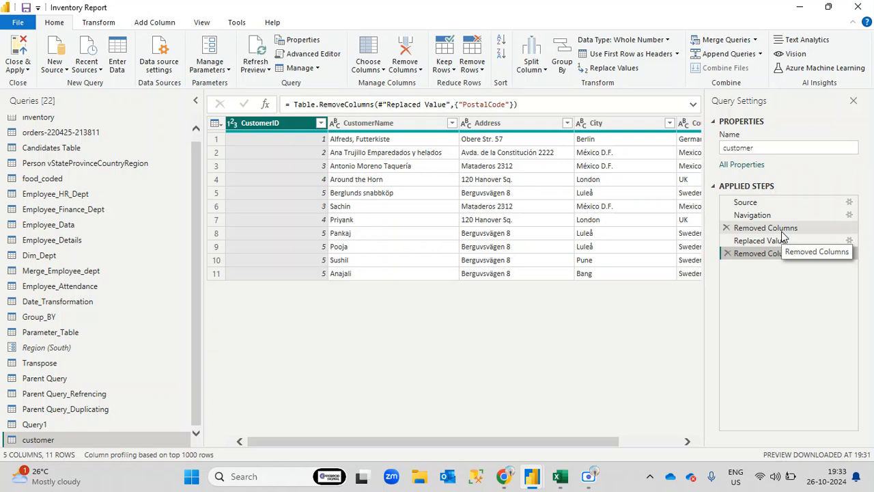
- Review the customer query's transformation sequence once more, from the Source database through to the PostalCode removal
click(781, 205)
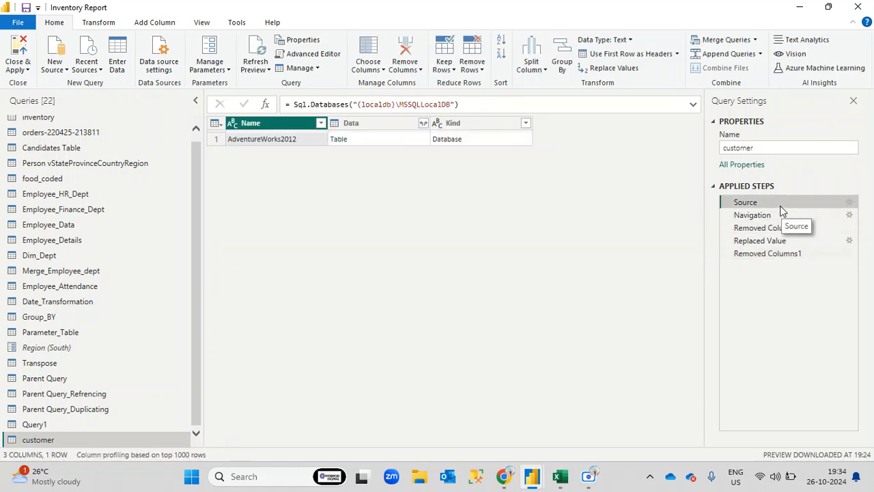
click(769, 216)
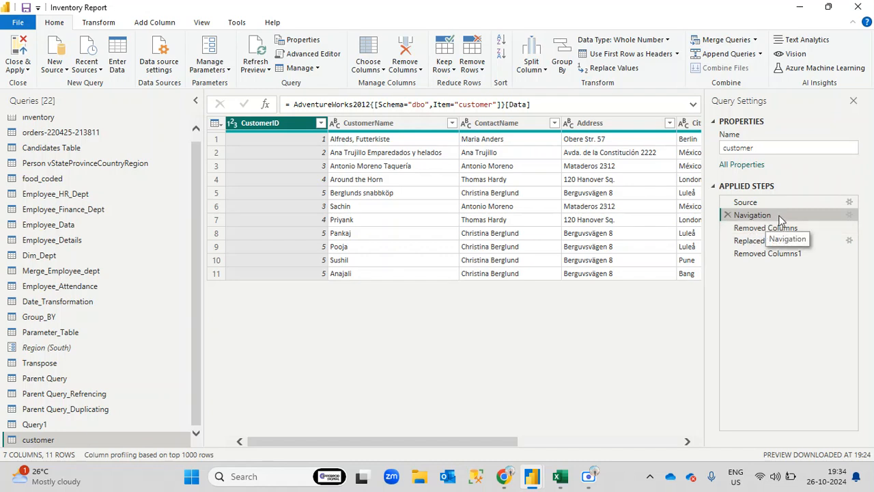
click(757, 230)
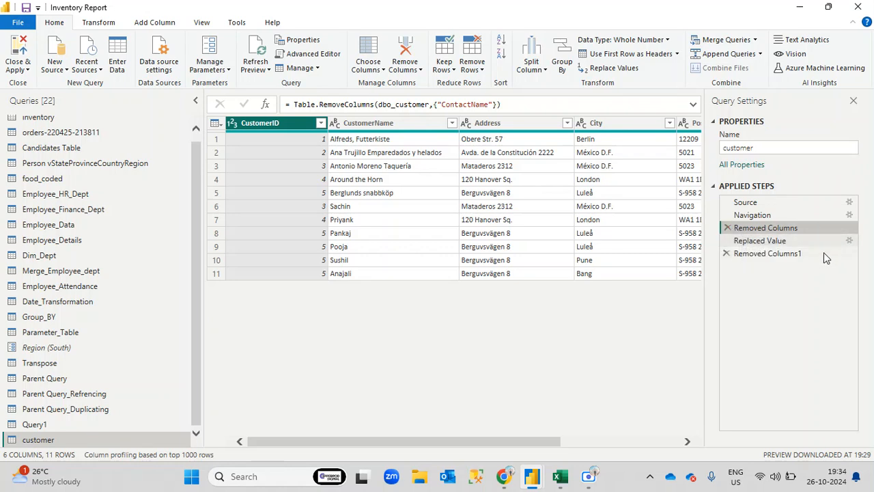
click(779, 242)
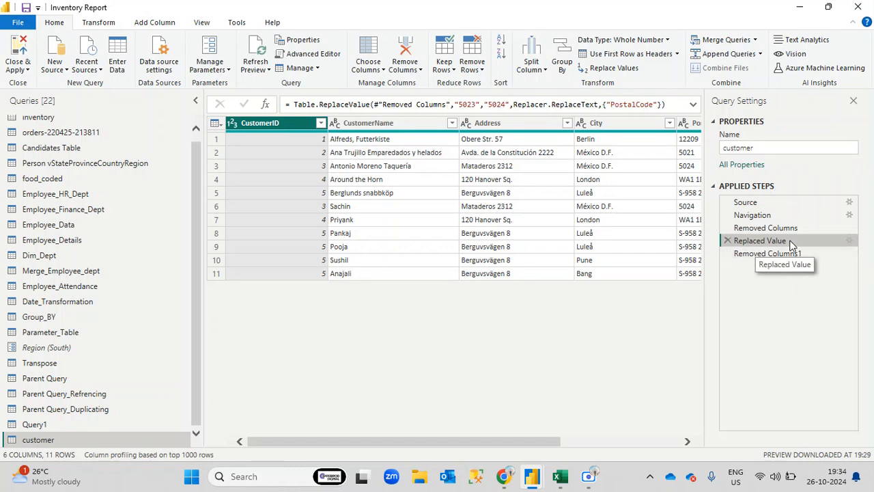
click(755, 253)
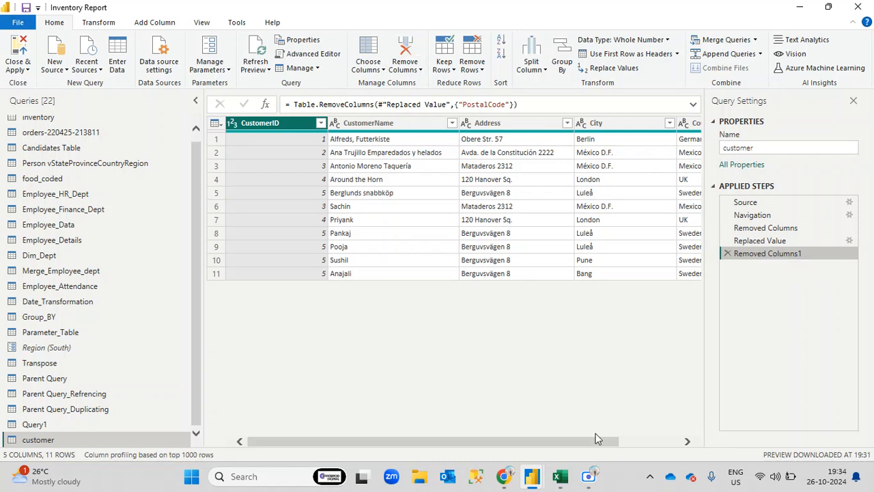
- Switch to the Data_Analytics_Batch_08 workbook in Excel and enter "Native Query" in cell D397 under the QUERY FOLDING heading
click(560, 476)
scroll(298, 378, down, 2)
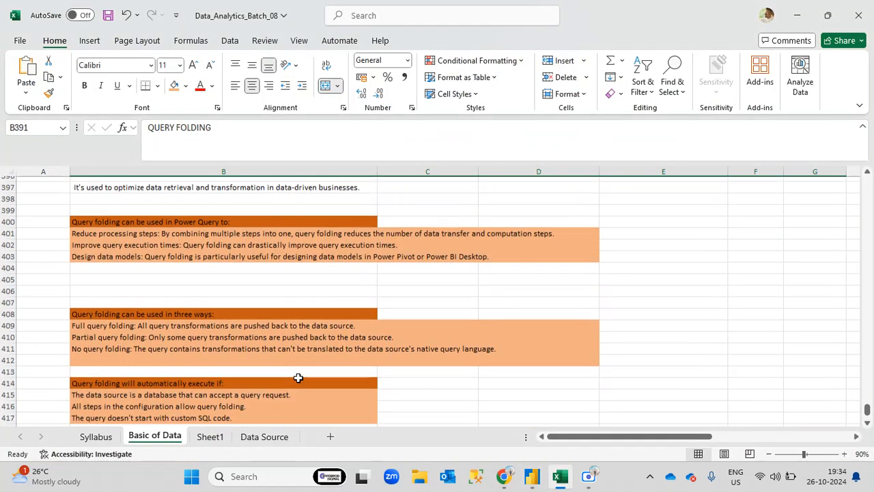
scroll(298, 375, down, 2)
scroll(299, 376, up, 7)
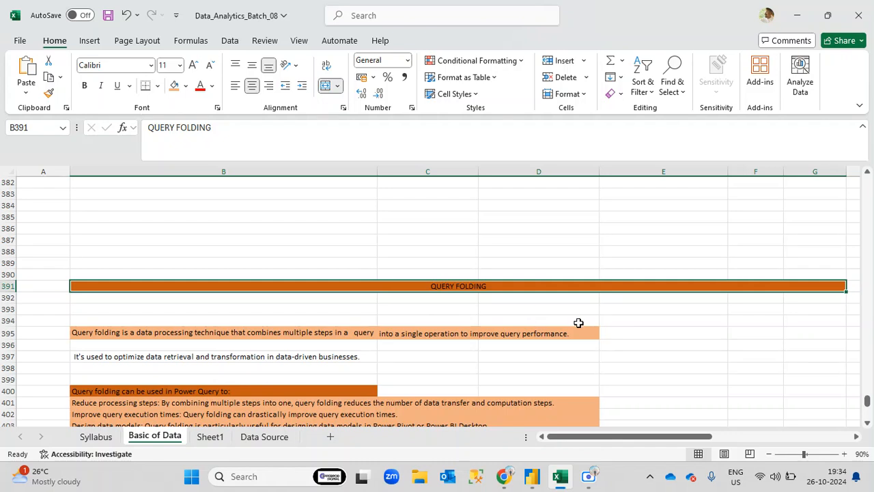
click(537, 365)
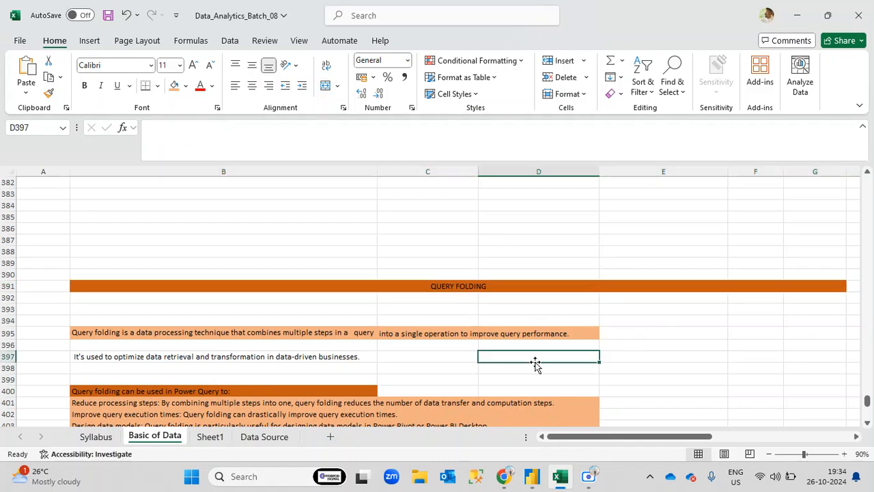
text(Native Query)
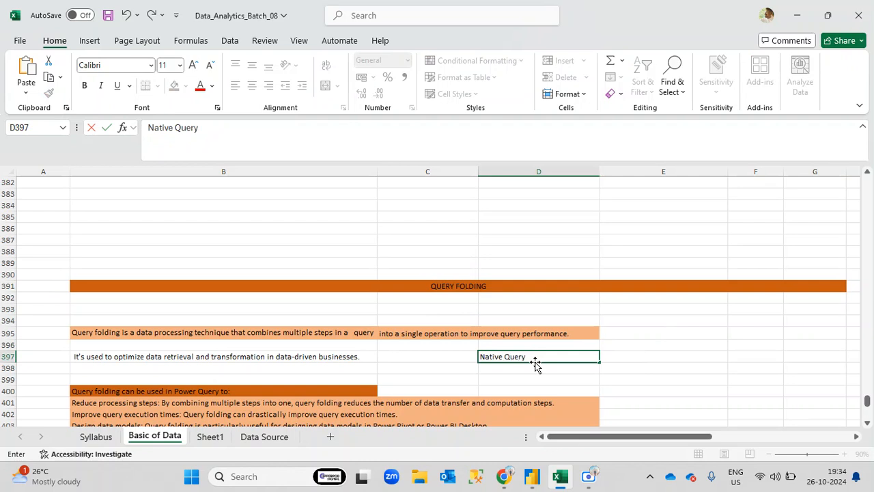
click(669, 384)
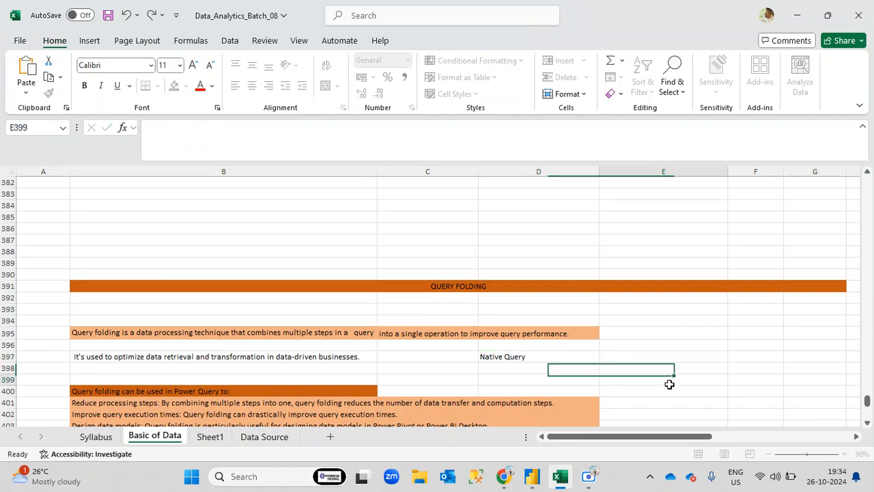
- Fill the "Native Query" cell D397 with light blue
click(539, 357)
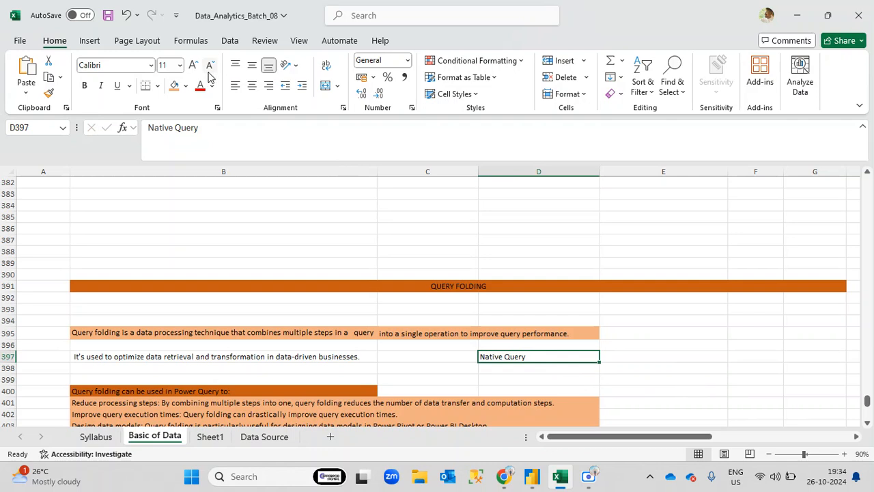
click(185, 85)
click(176, 86)
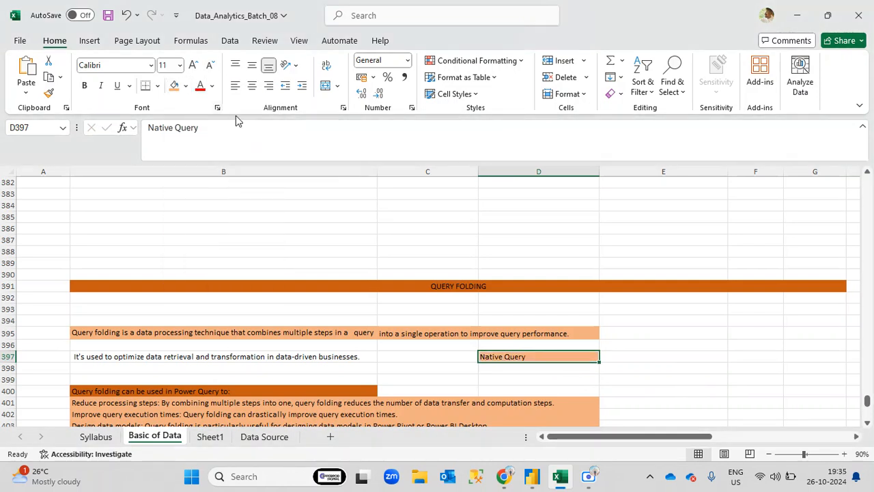
click(183, 88)
click(216, 183)
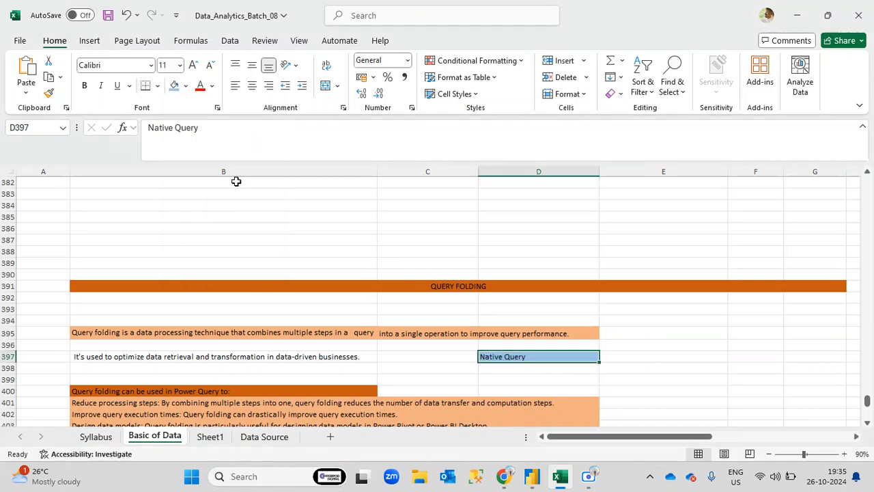
- Enter "SQL Query" in cell E397, beside the Native Query cell
click(634, 355)
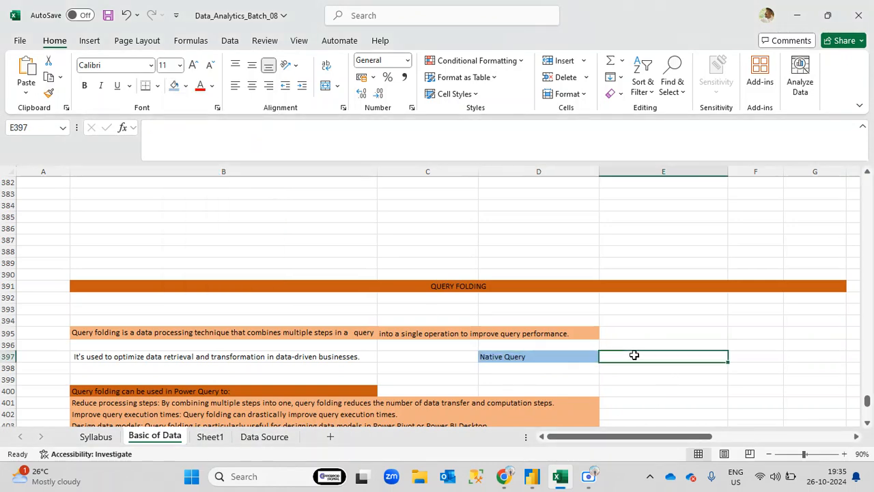
text(SQL QUery)
key(Return)
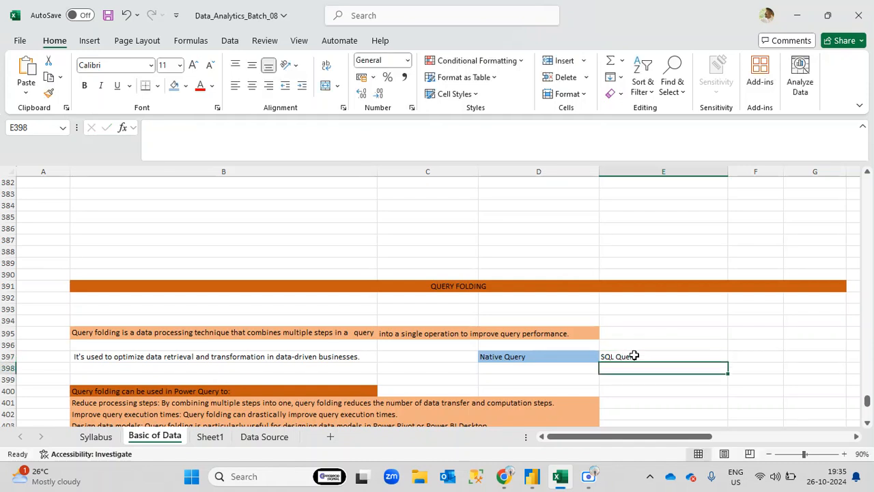
click(635, 355)
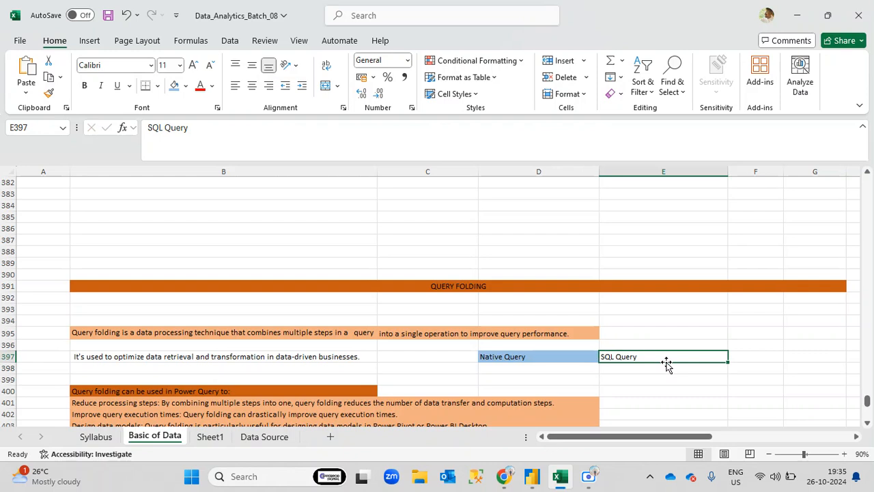
click(544, 357)
click(652, 359)
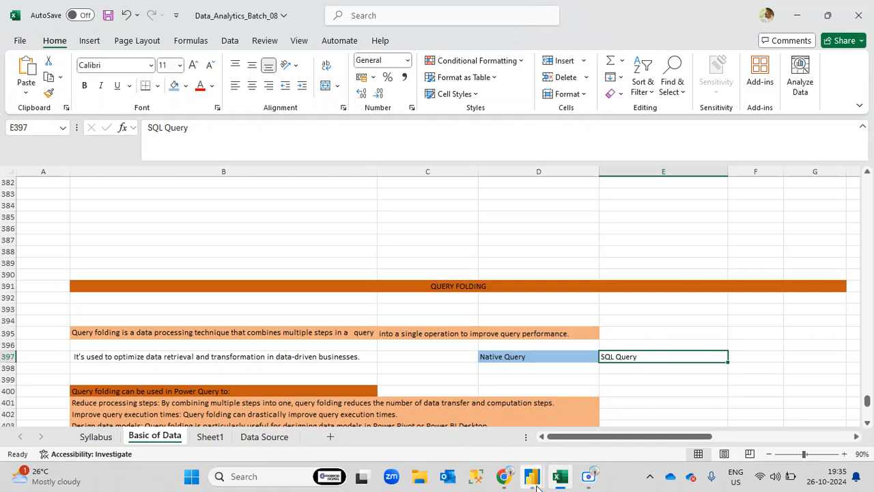
- Switch to the Power Query Editor and compare the customer query's ContactName removal, PostalCode replacement and PostalCode removal steps
mouse_move(536, 480)
click(601, 413)
click(755, 228)
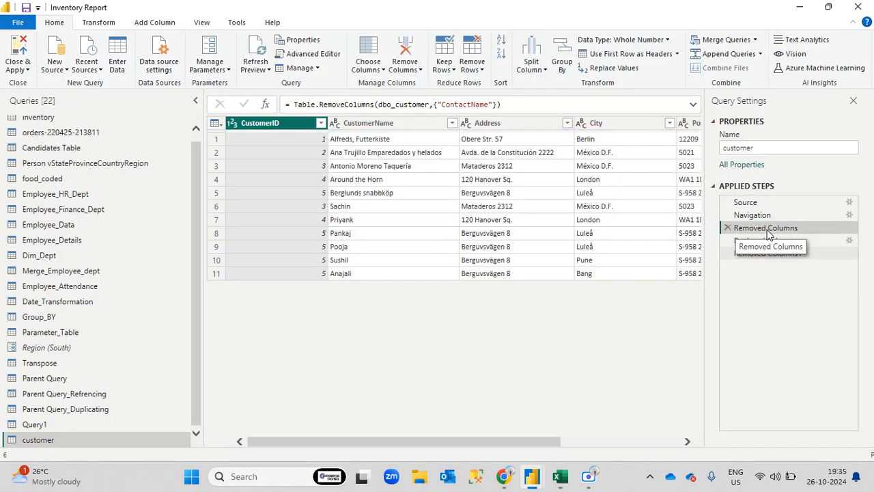
click(762, 240)
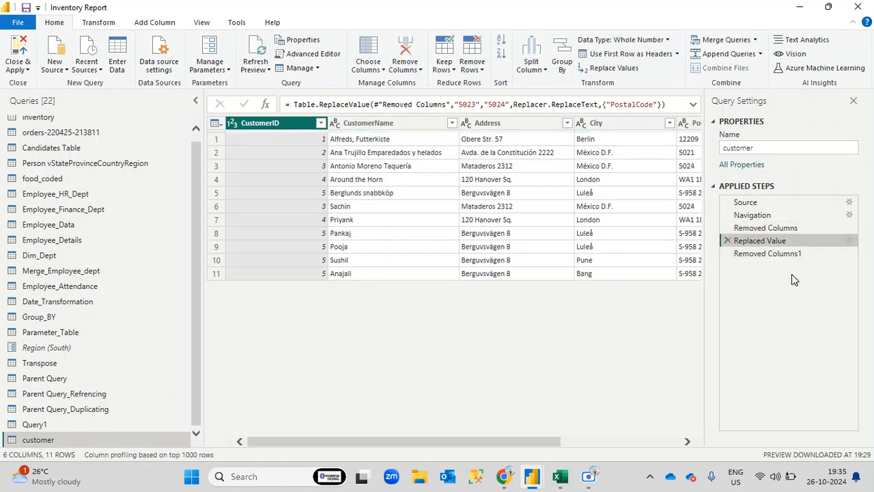
click(771, 256)
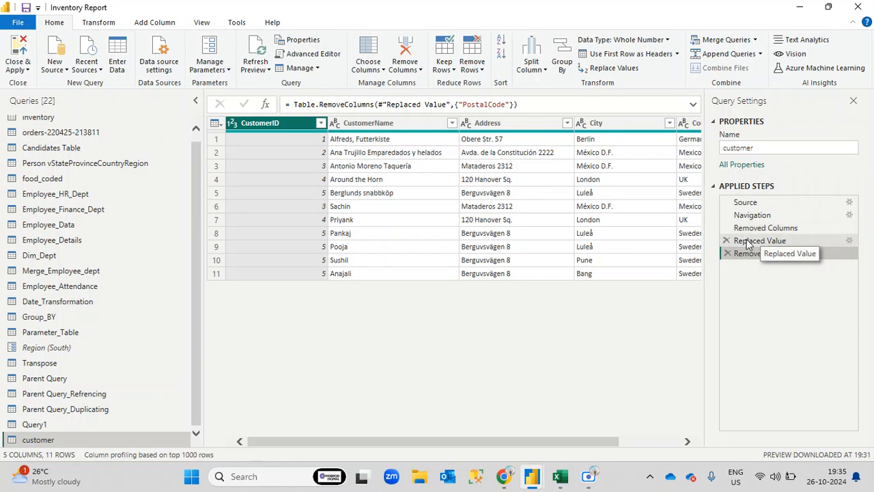
click(801, 230)
click(784, 241)
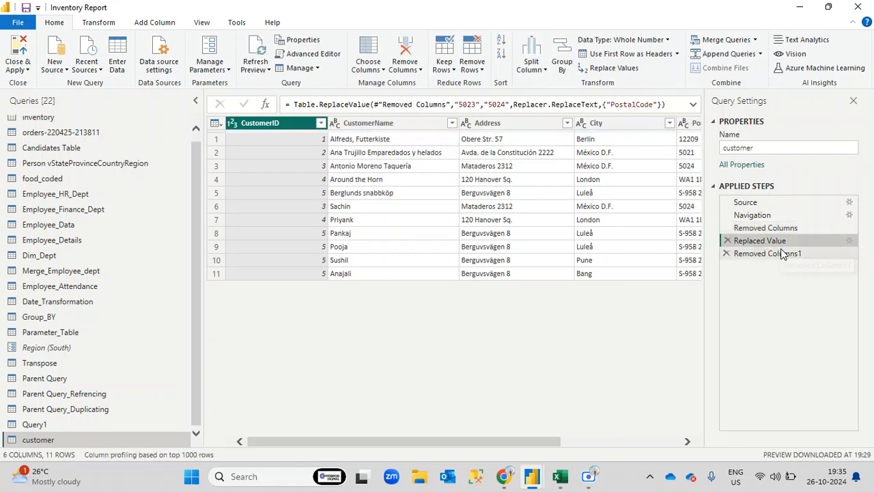
click(784, 253)
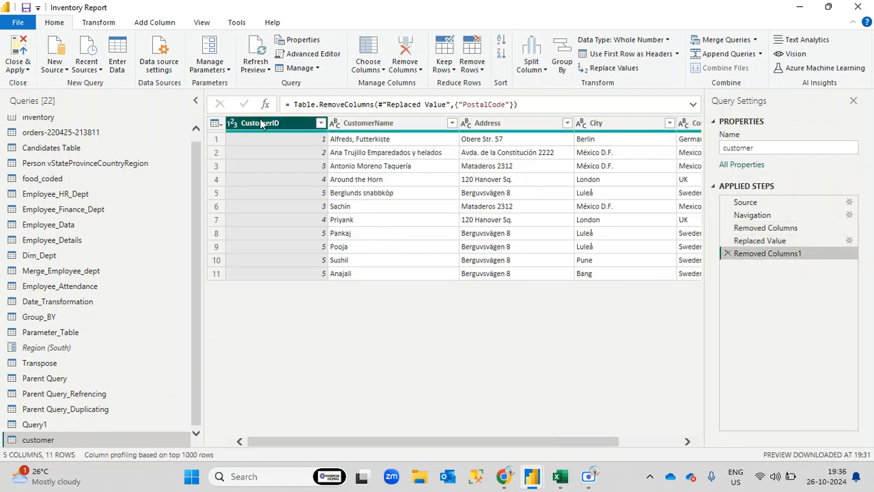
drag(409, 442, 350, 441)
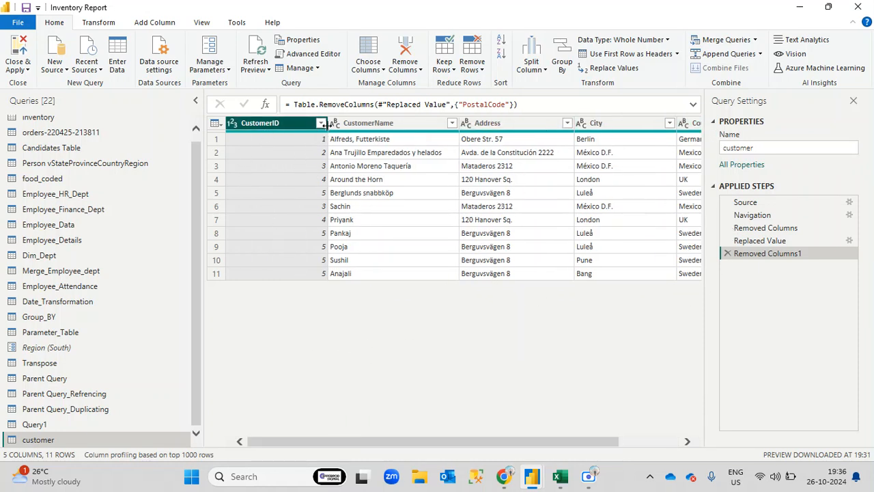
click(785, 242)
click(779, 228)
click(775, 240)
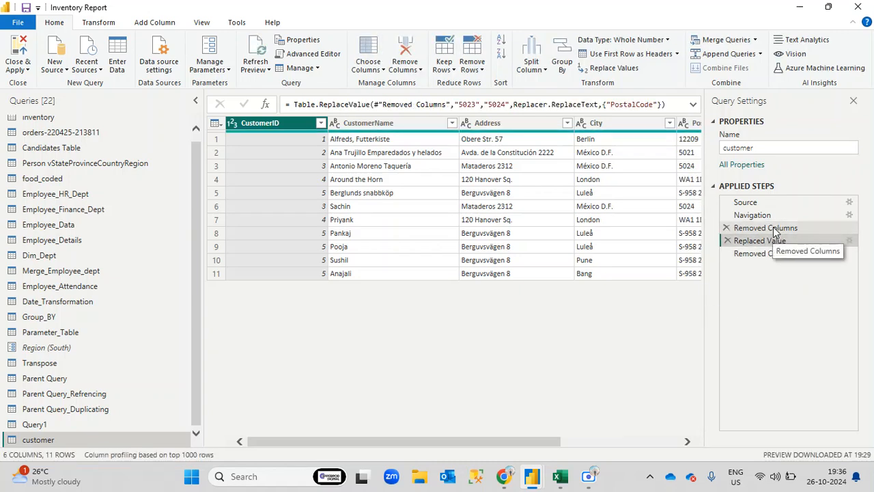
click(776, 231)
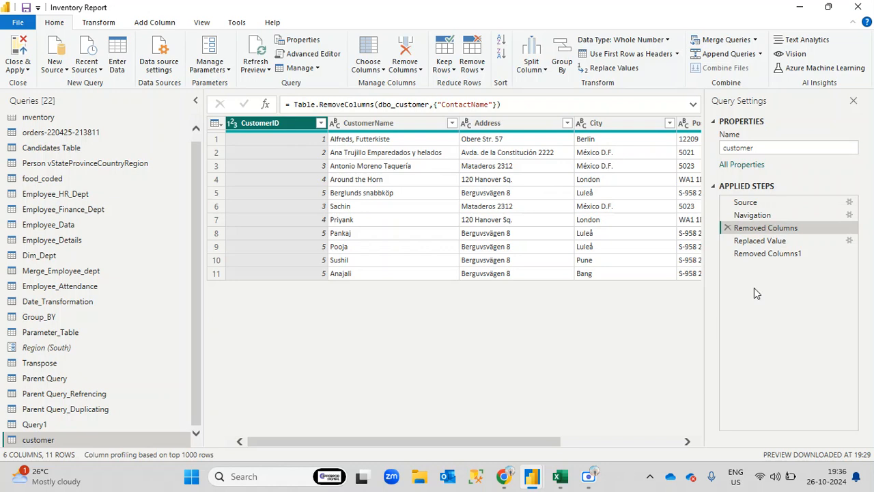
click(771, 253)
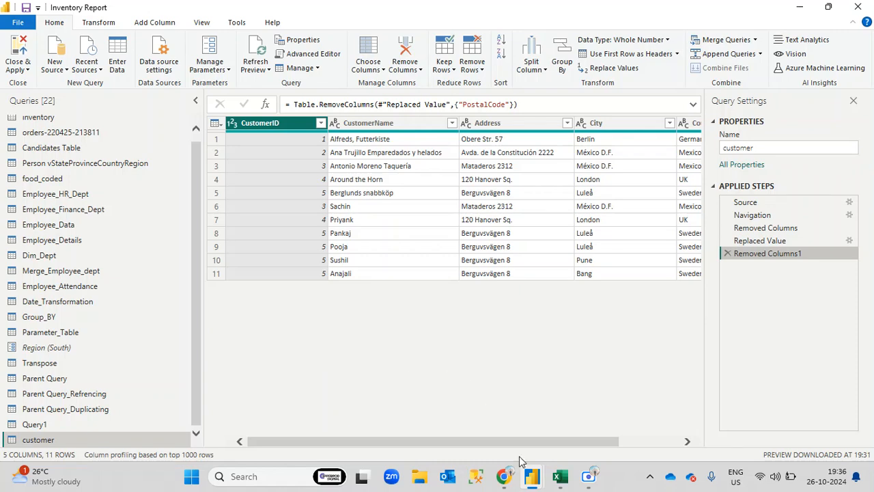
- Switch to the Data_Analytics_Batch_08 workbook in Excel and enter "SQL Database" in cell E399, below the SQL Query note
click(562, 482)
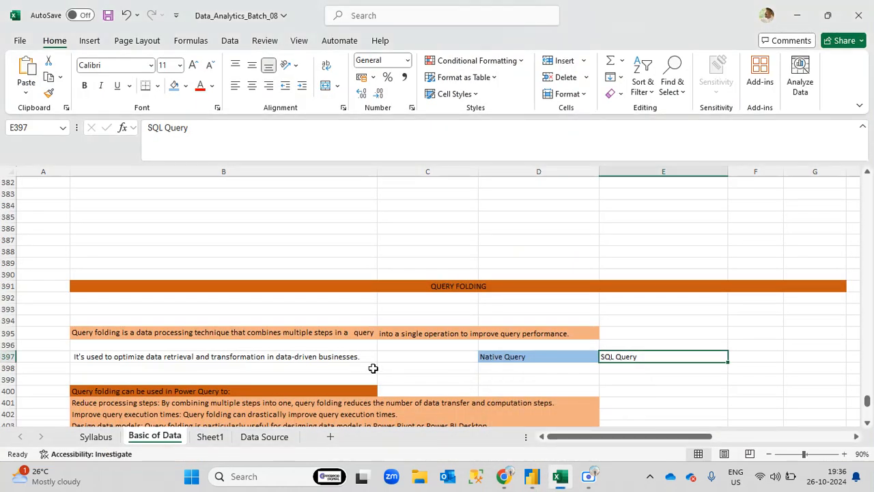
scroll(382, 365, down, 4)
scroll(394, 363, up, 3)
click(652, 346)
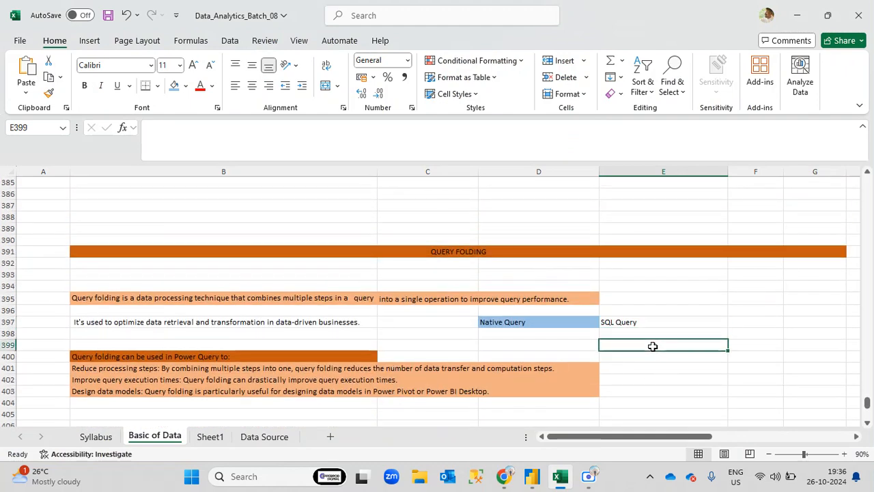
text(SQL)
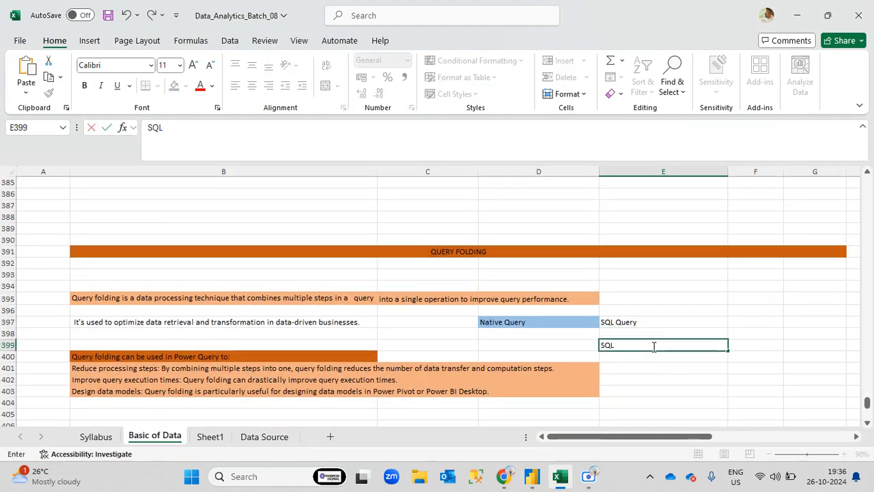
text( Database)
key(Return)
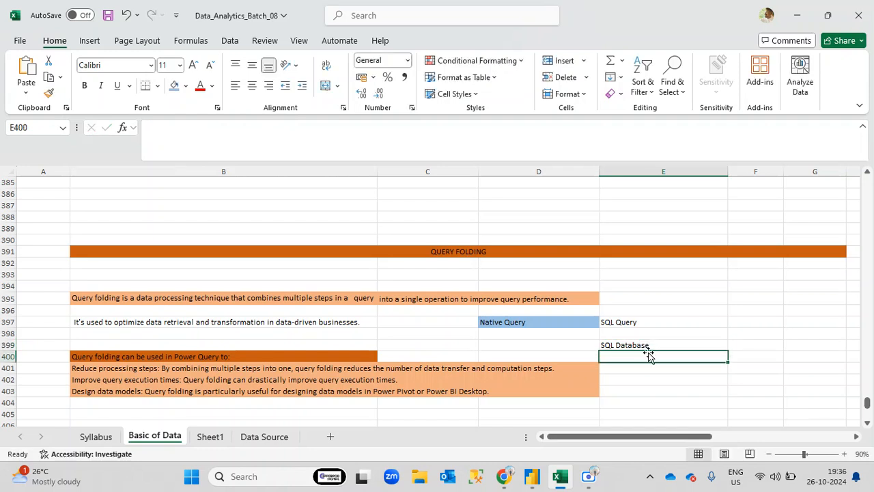
- Enter "any database that except SQL Query" in cell E400, directly below SQL Database
click(654, 345)
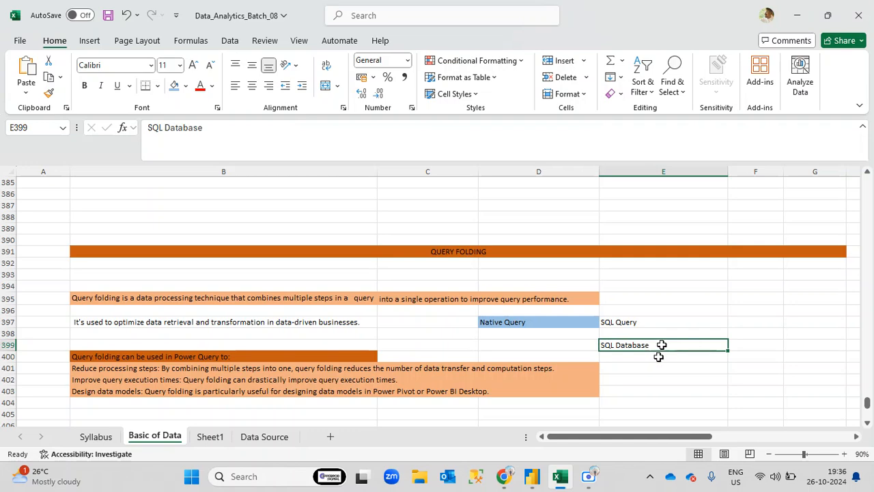
click(650, 356)
text(any)
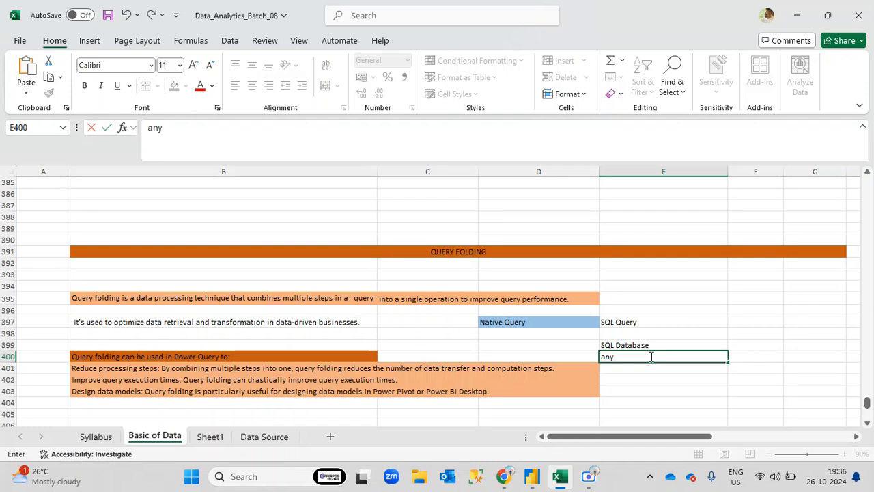
text( database that exc)
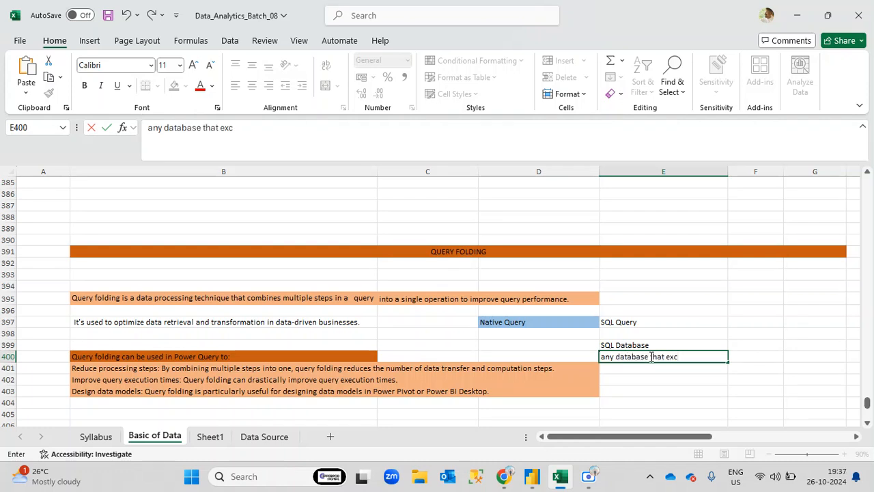
text(ept SQL Query)
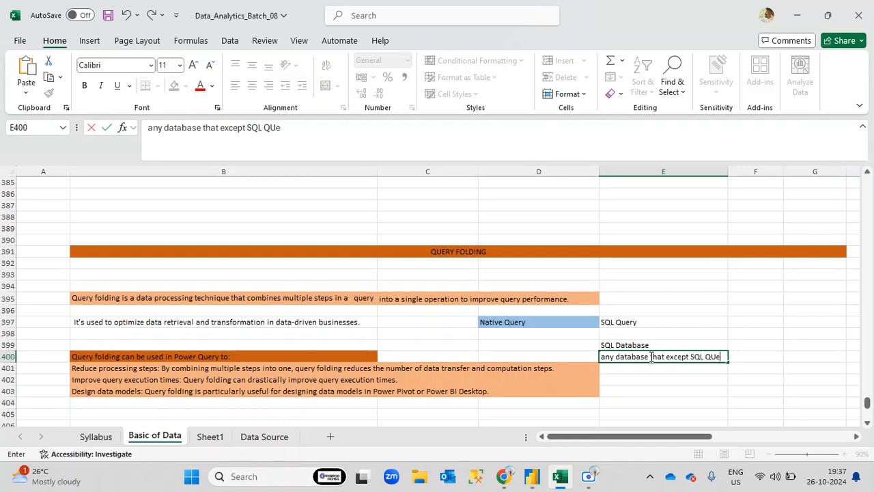
key(Return)
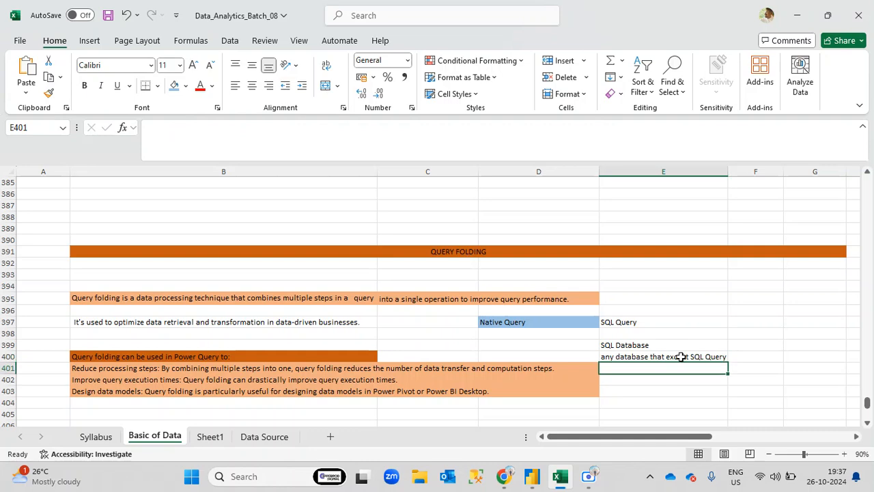
- Review the wording of the database notes in cells E399 and E400
double_click(681, 356)
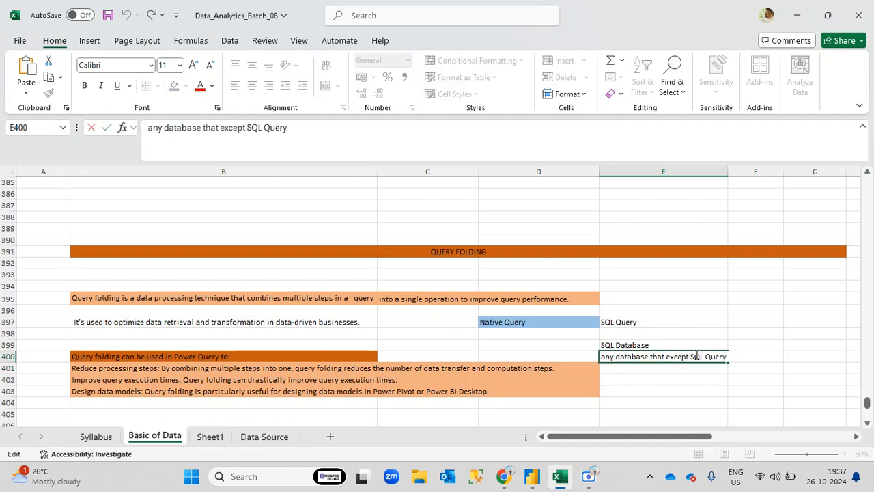
drag(692, 356, 727, 357)
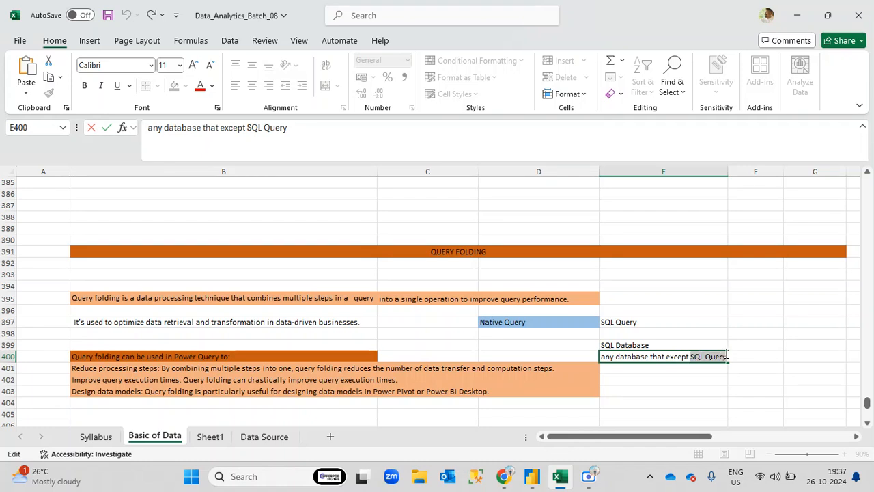
drag(604, 356, 721, 357)
click(687, 387)
double_click(683, 357)
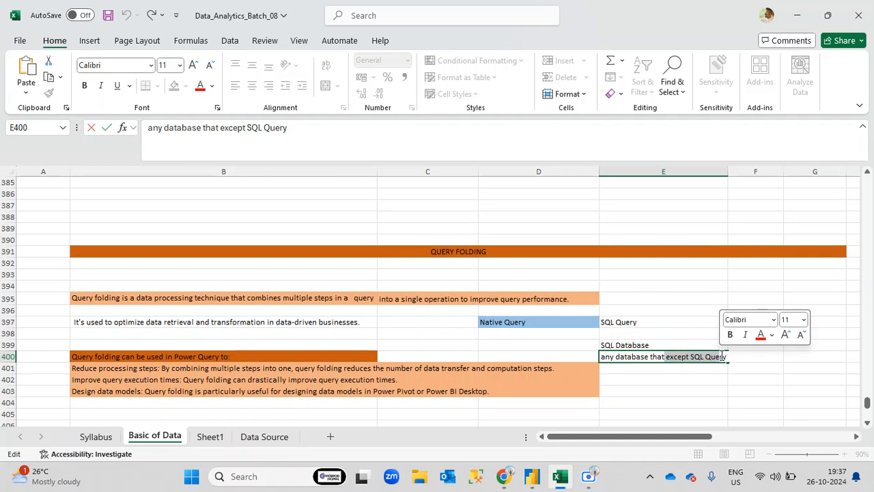
click(678, 385)
drag(658, 345, 666, 353)
click(723, 413)
click(791, 364)
click(800, 13)
click(656, 356)
drag(649, 345, 658, 361)
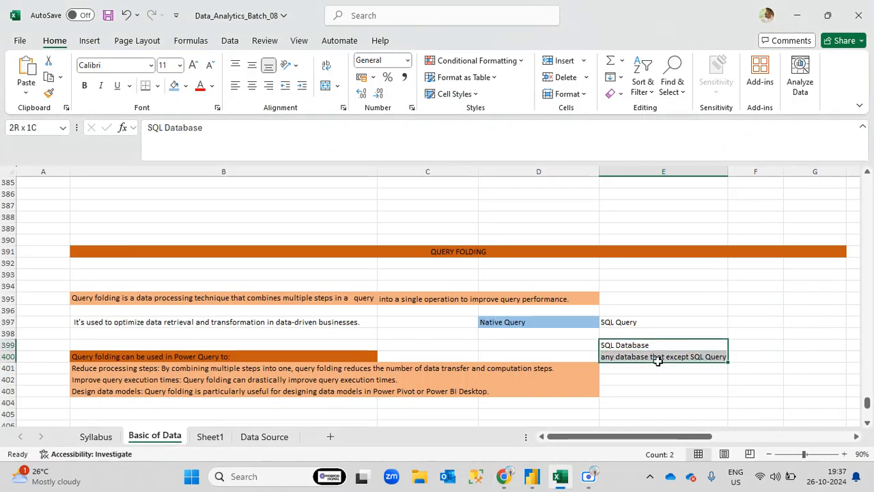
- Fill the native query notes block D397:E400 with light blue
drag(552, 322, 670, 353)
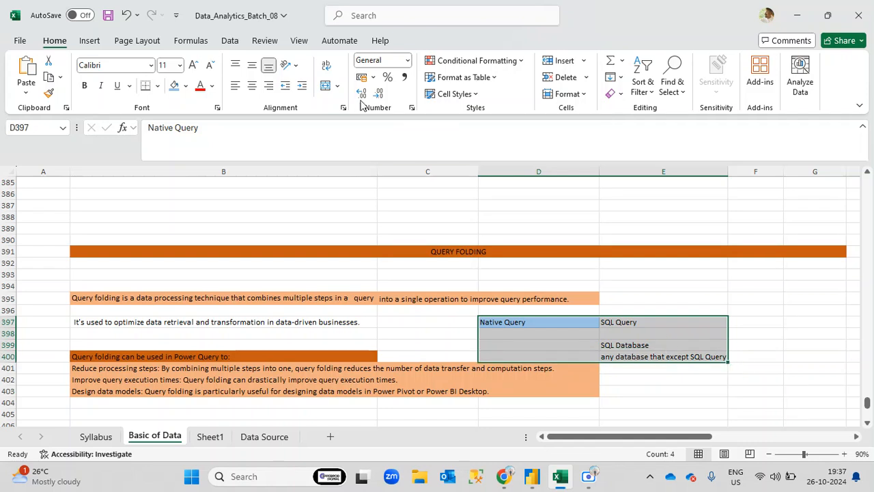
click(175, 85)
click(785, 317)
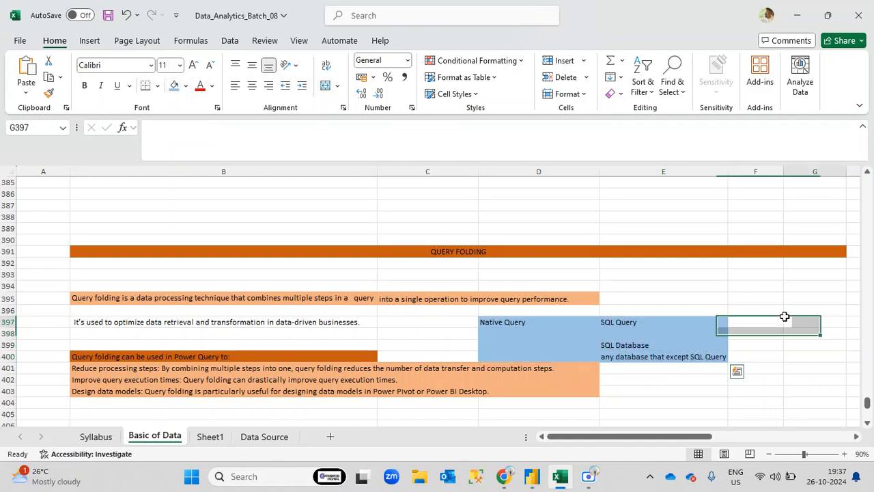
click(523, 323)
drag(530, 329, 650, 357)
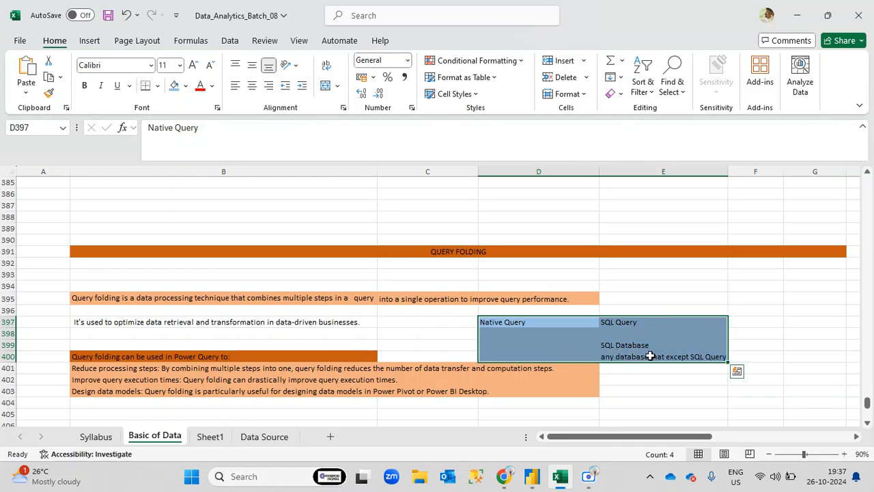
- Return to the Power Query Editor and examine the customer table's columns from CustomerID through Country
mouse_move(534, 486)
click(579, 417)
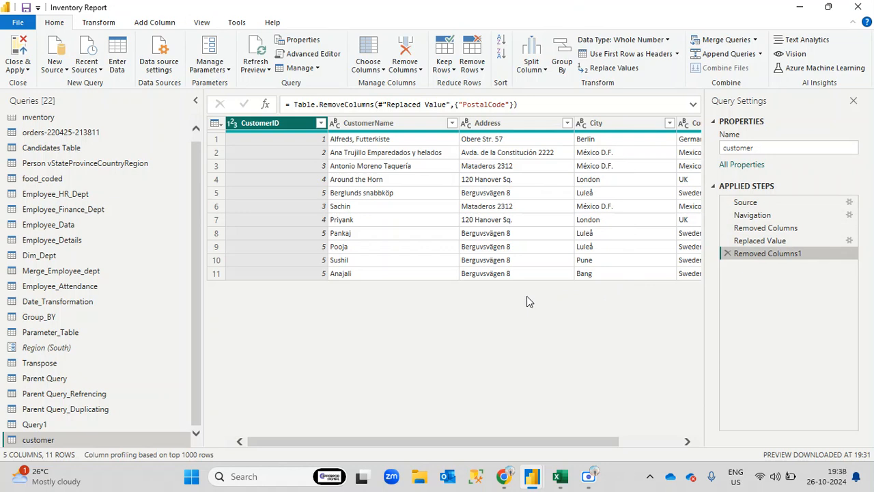
ctrl+click(381, 125)
click(381, 125)
click(478, 124)
click(601, 124)
click(687, 123)
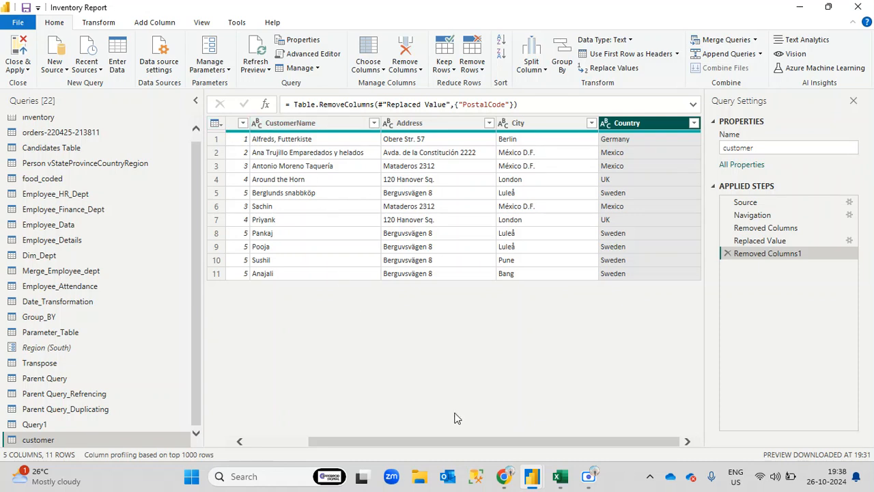
drag(444, 439, 386, 440)
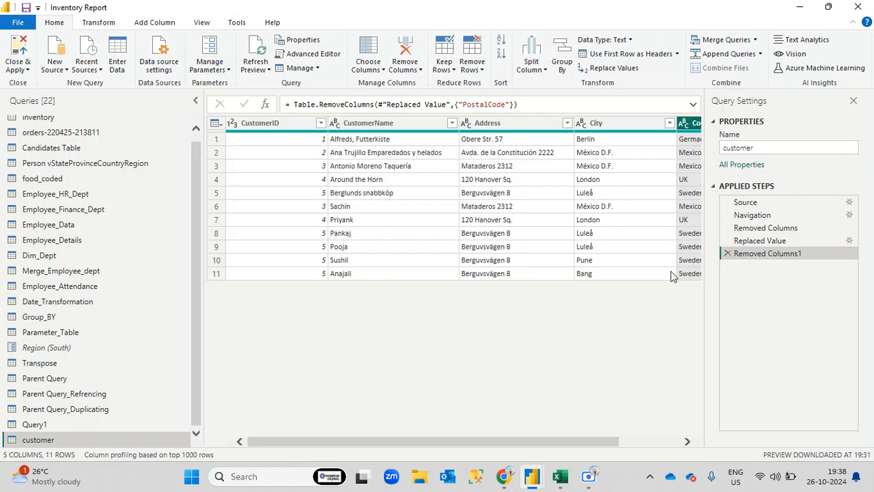
- Step back and forth through the customer query's Removed Columns, Replaced Value and Removed Columns1 transformations
click(758, 227)
key(Down)
key(Down)
key(Up)
key(Up)
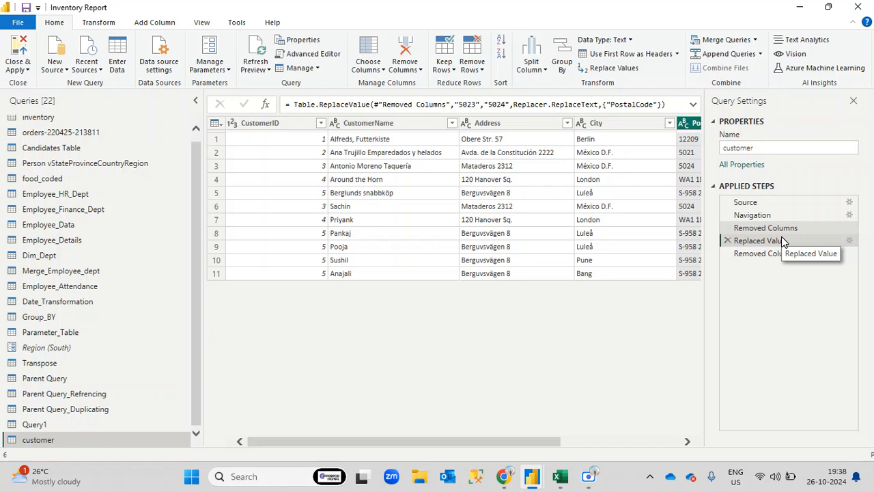
click(780, 229)
click(777, 239)
click(777, 229)
click(777, 240)
click(769, 253)
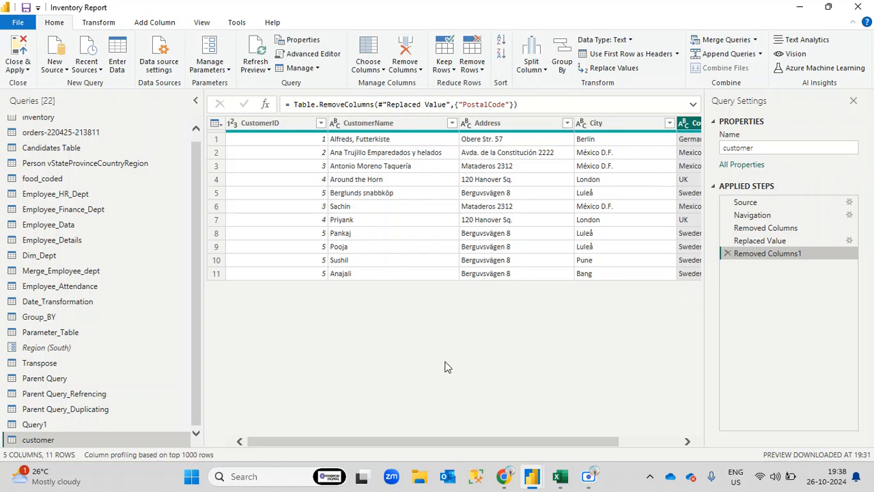
click(817, 227)
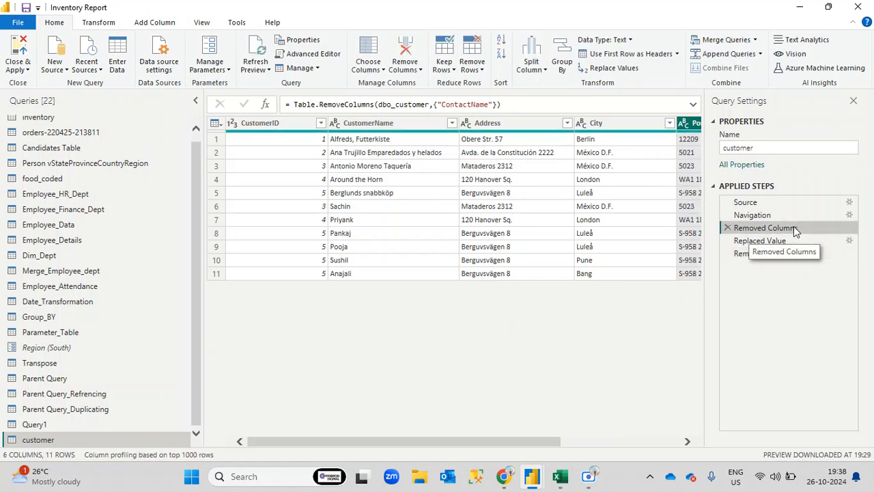
- Show the native query behind the customer query's Navigation step
click(792, 218)
right_click(792, 216)
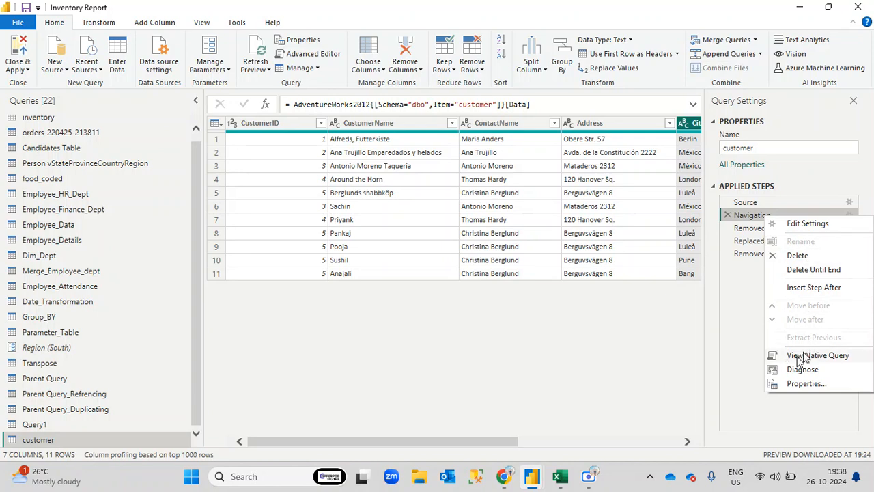
click(837, 357)
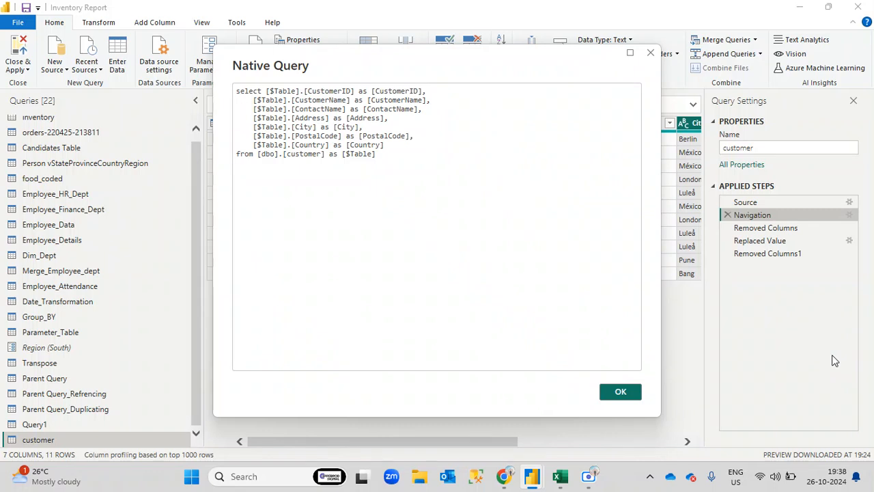
- Examine the native query's selected column list and its dbo.customer source table in the from clause
drag(390, 156, 411, 143)
click(294, 190)
click(288, 178)
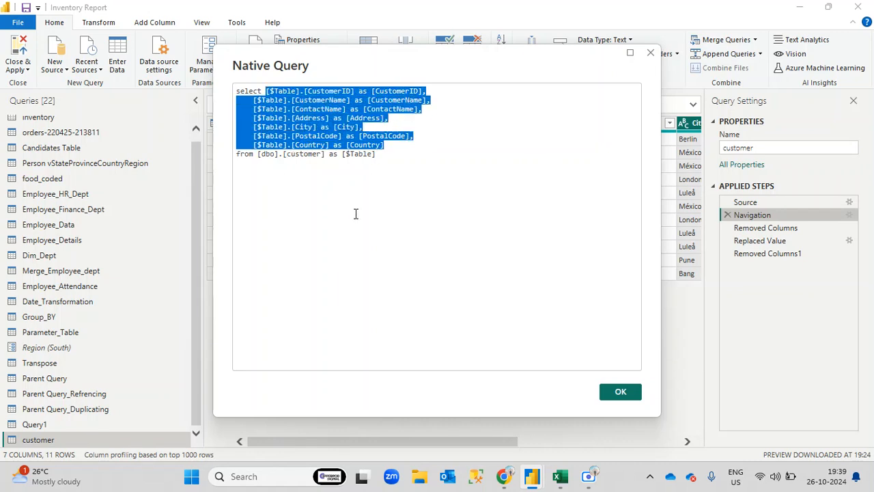
double_click(360, 154)
click(259, 158)
drag(259, 157, 325, 155)
click(258, 154)
click(289, 174)
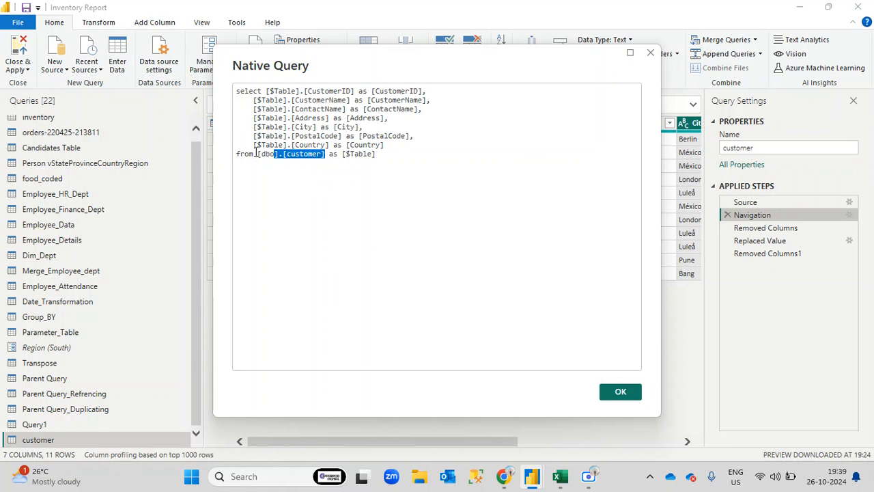
- Examine the dbo schema, the customer table and each column name from CustomerID to Country in the Navigation step's native query
click(281, 155)
double_click(295, 155)
double_click(267, 154)
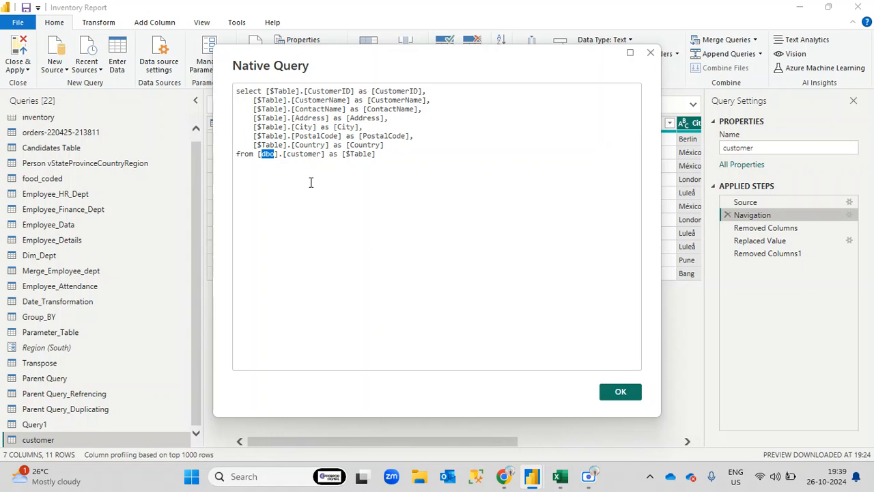
drag(400, 146, 266, 91)
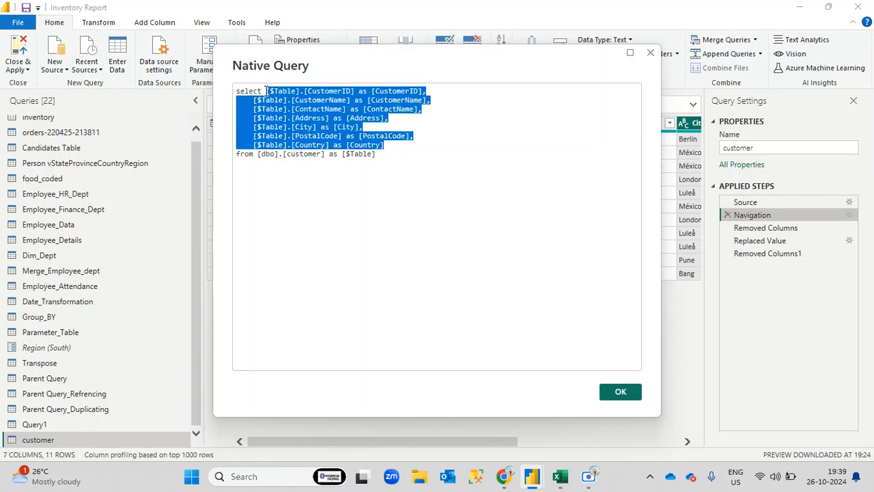
click(405, 143)
double_click(328, 91)
double_click(327, 100)
double_click(318, 109)
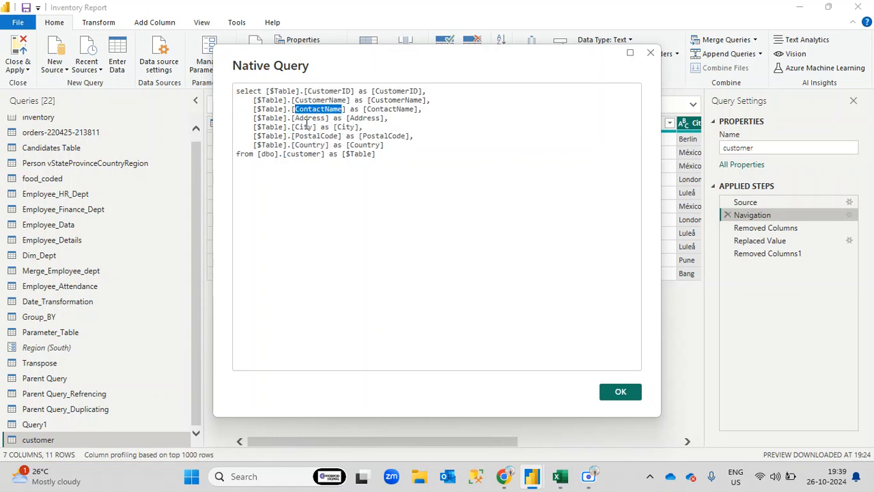
double_click(309, 118)
double_click(304, 126)
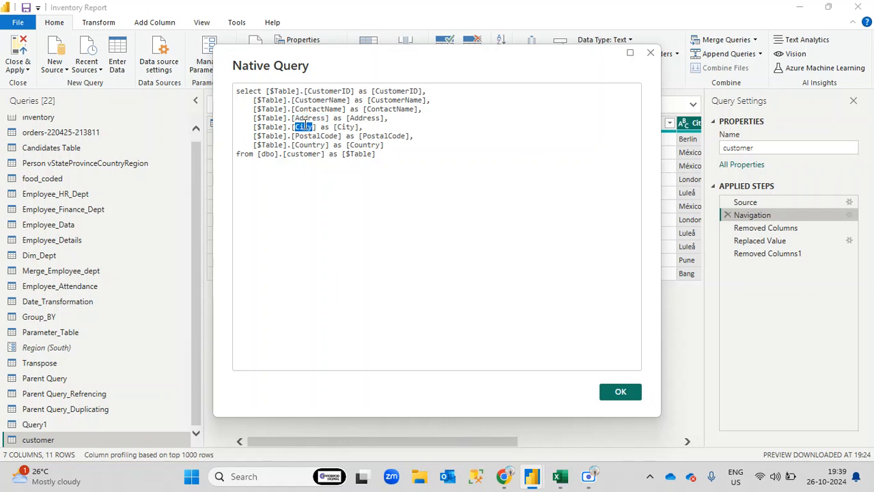
double_click(324, 145)
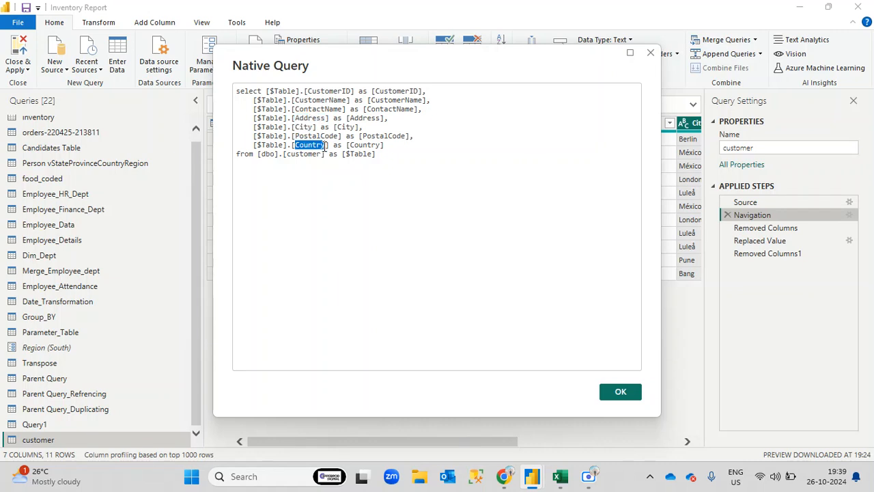
- Examine the native query's lines from ContactName to Country, followed by the CustomerName and CustomerID columns
click(390, 147)
drag(388, 145, 256, 111)
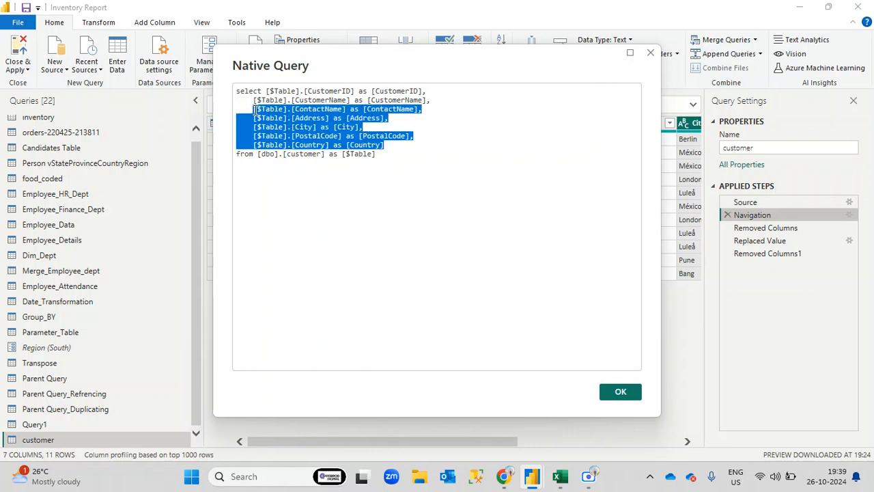
drag(394, 145, 247, 110)
drag(397, 192, 286, 118)
click(399, 167)
drag(393, 144, 270, 107)
click(344, 99)
double_click(334, 100)
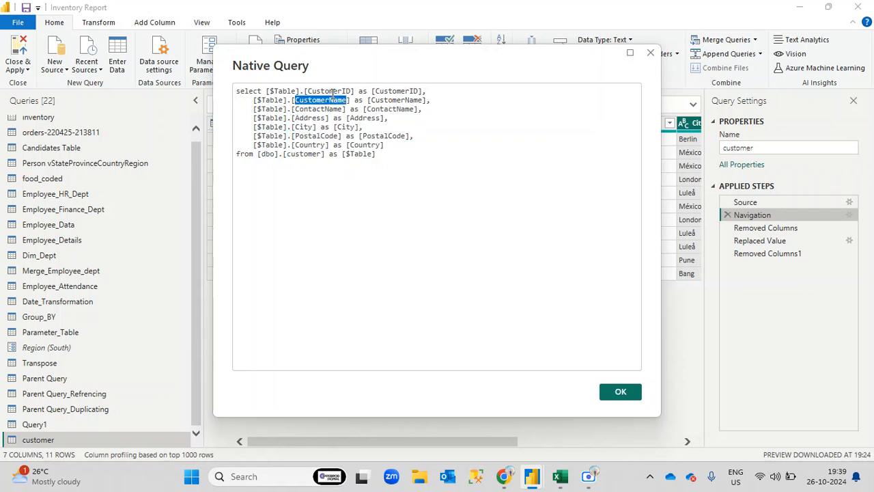
click(333, 92)
- Review the complete select statement of the Navigation step's native query and close it
drag(384, 153, 247, 82)
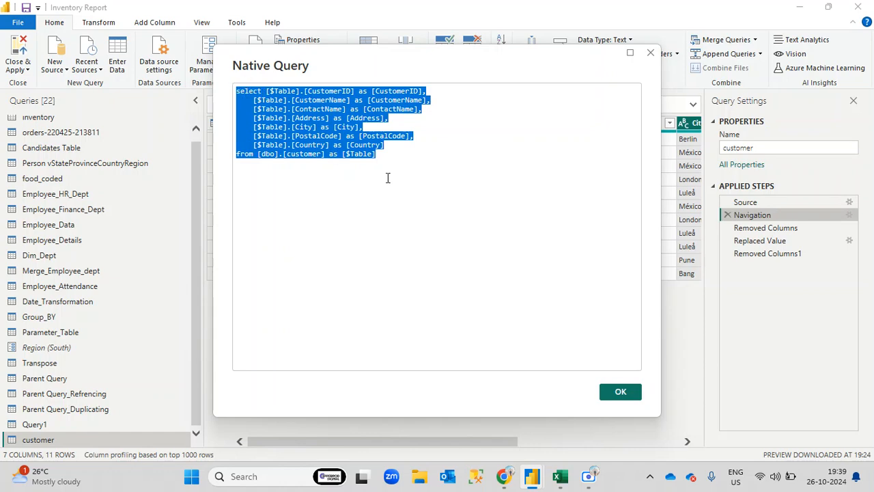
click(389, 208)
drag(394, 158, 244, 91)
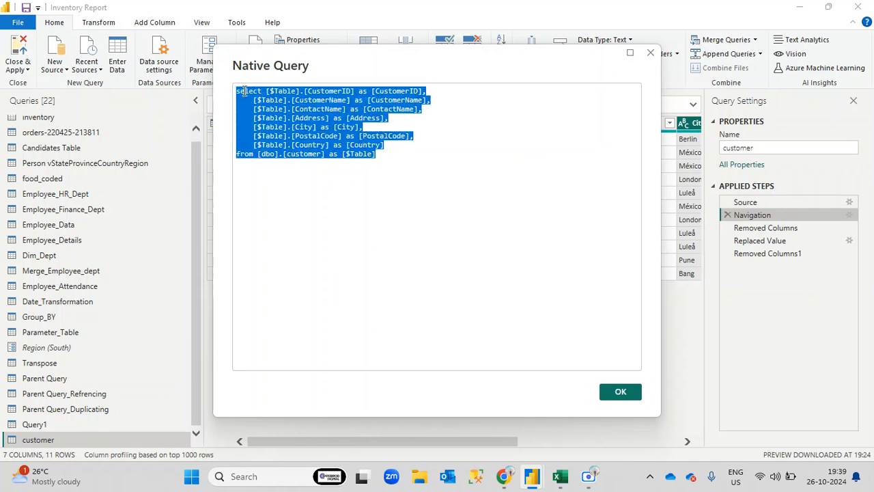
click(386, 185)
drag(411, 157, 234, 85)
click(390, 169)
drag(394, 178, 225, 93)
click(353, 185)
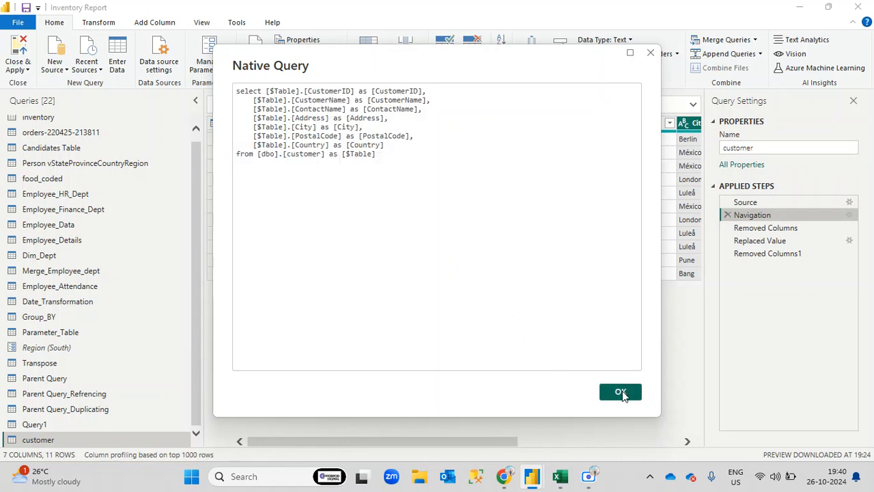
click(651, 54)
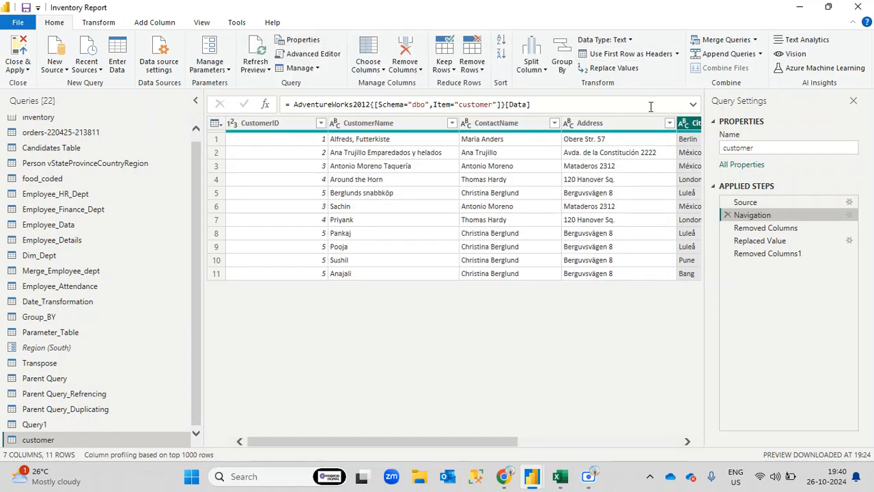
- Show the native query behind the customer query's Replaced Value step
click(792, 242)
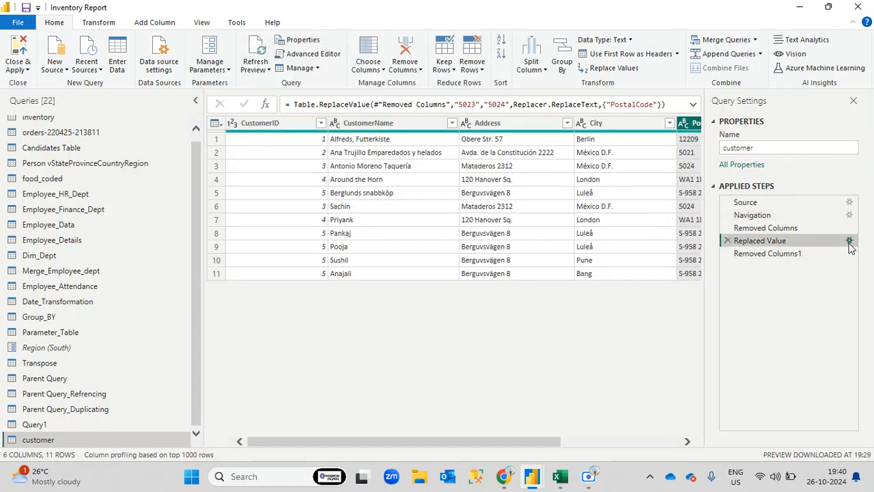
right_click(798, 244)
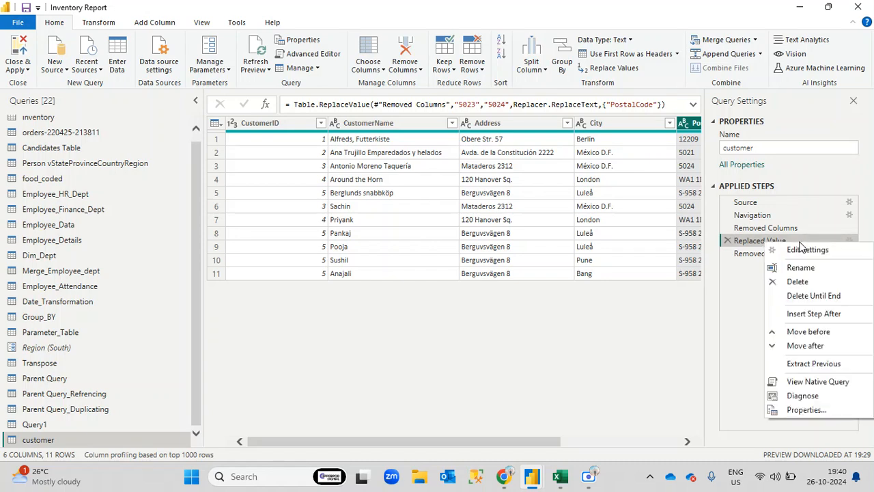
click(816, 382)
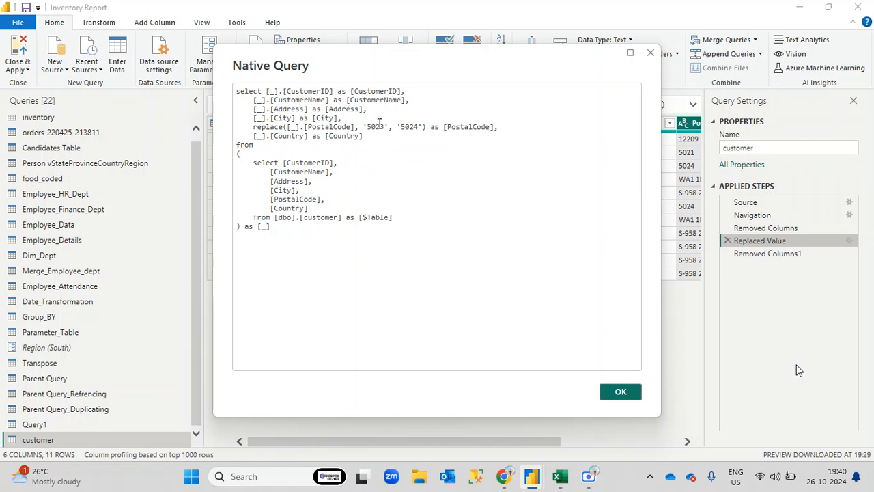
- Examine the replace expression that changes '5023' to '5024' in the PostalCode column
drag(364, 127, 411, 127)
click(398, 143)
click(365, 128)
double_click(369, 127)
click(400, 146)
drag(401, 127, 421, 127)
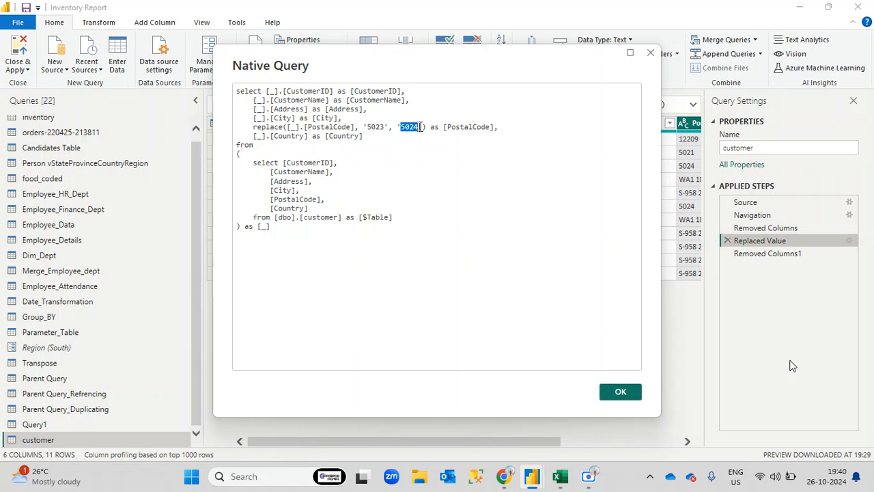
drag(440, 127, 498, 128)
click(304, 156)
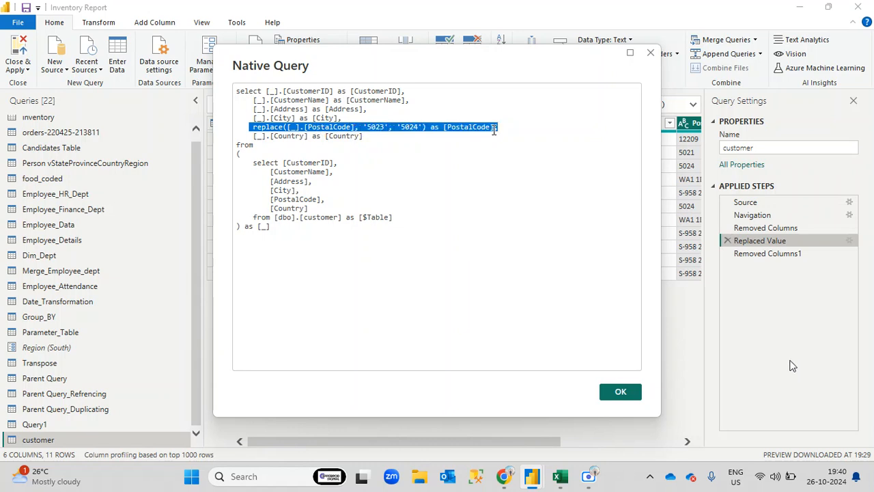
click(393, 155)
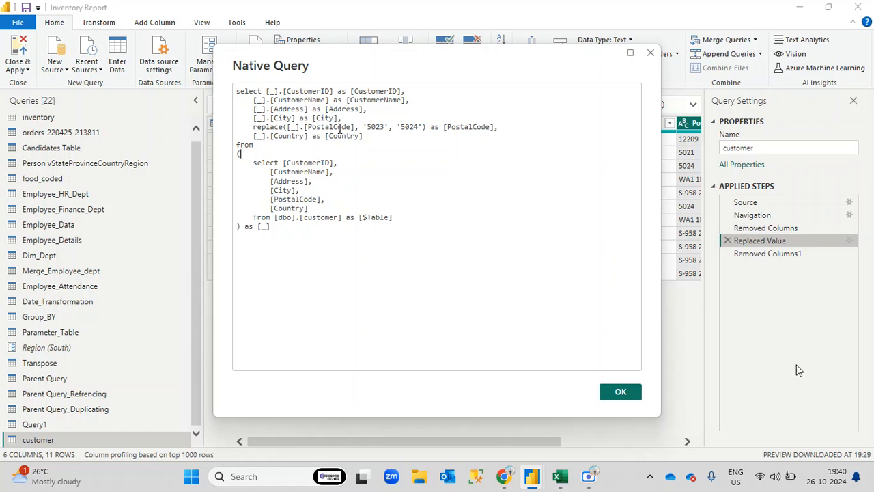
drag(520, 127, 256, 127)
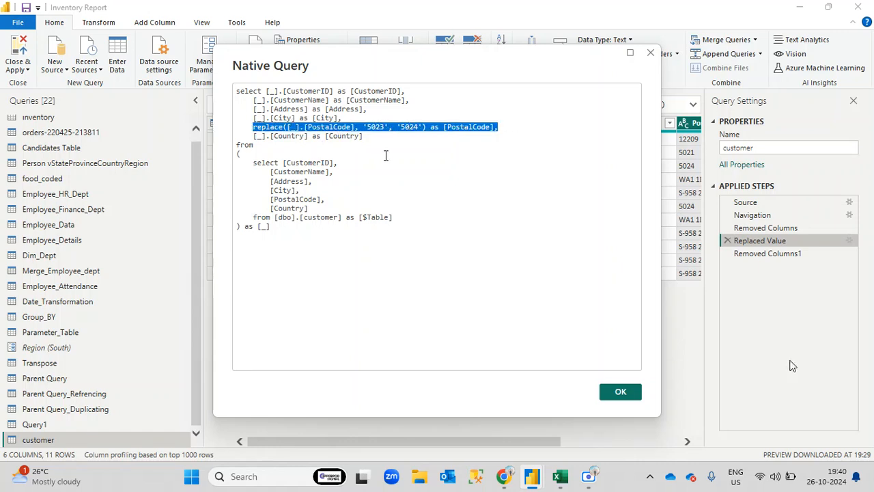
click(387, 155)
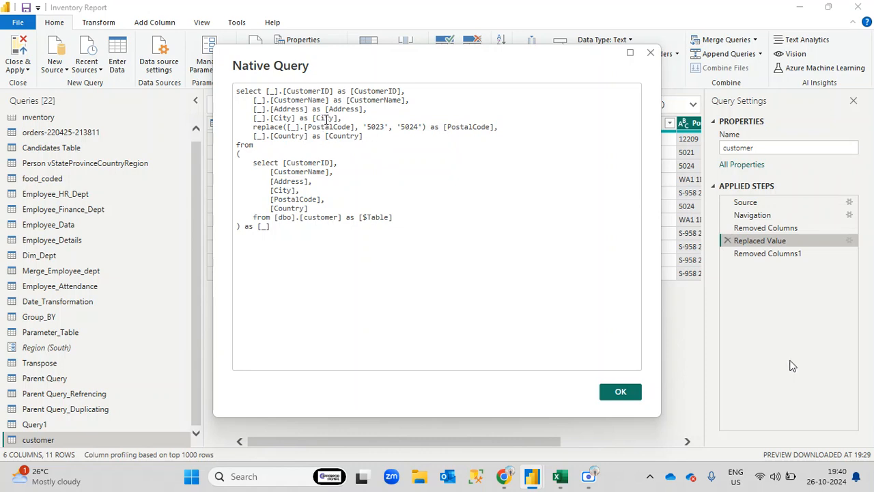
- Examine the outer column list and the nested select from dbo.customer in the Replaced Value native query, and close it
drag(368, 118, 267, 91)
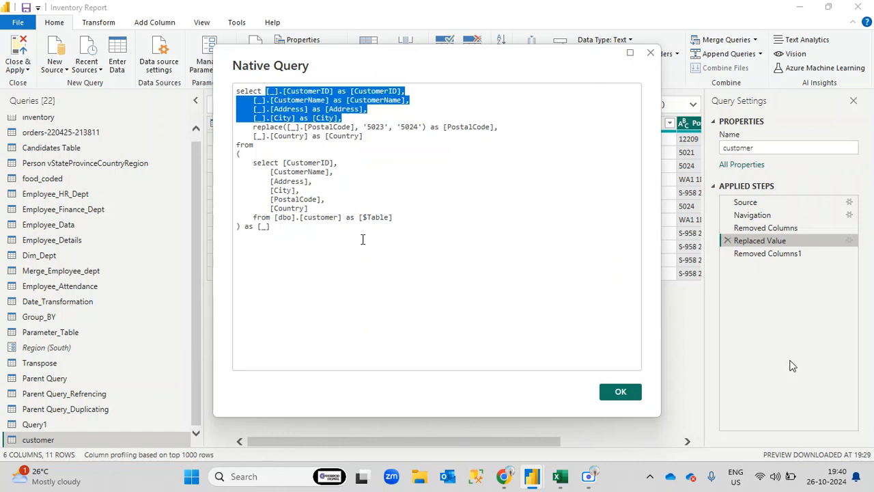
click(399, 187)
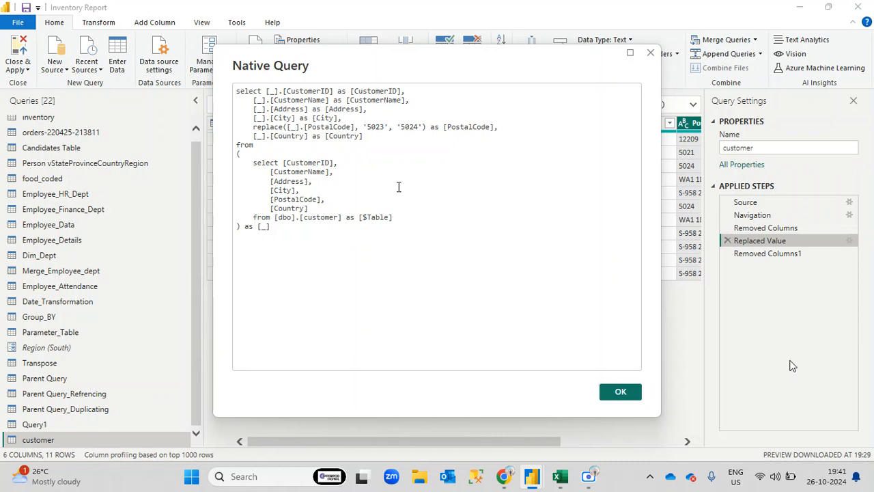
drag(422, 220, 228, 91)
click(392, 233)
click(338, 158)
drag(393, 217, 237, 163)
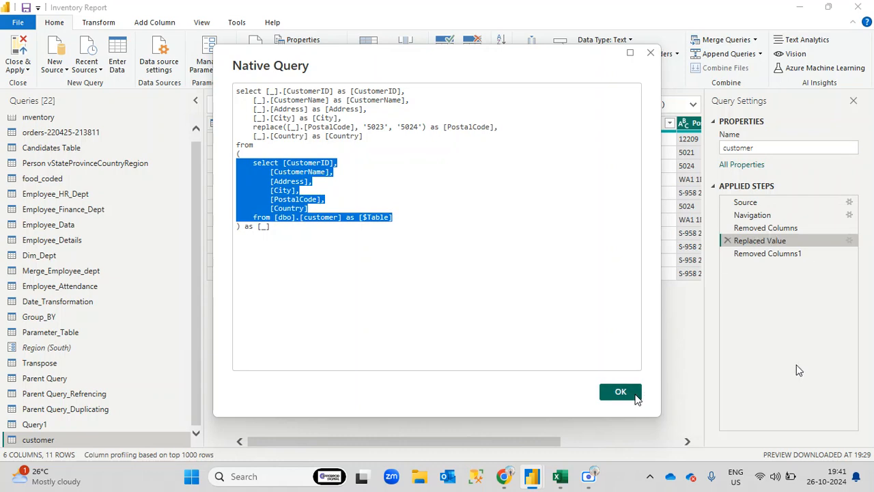
click(621, 392)
- Review the Navigation step's native query again for comparison and close it
click(793, 229)
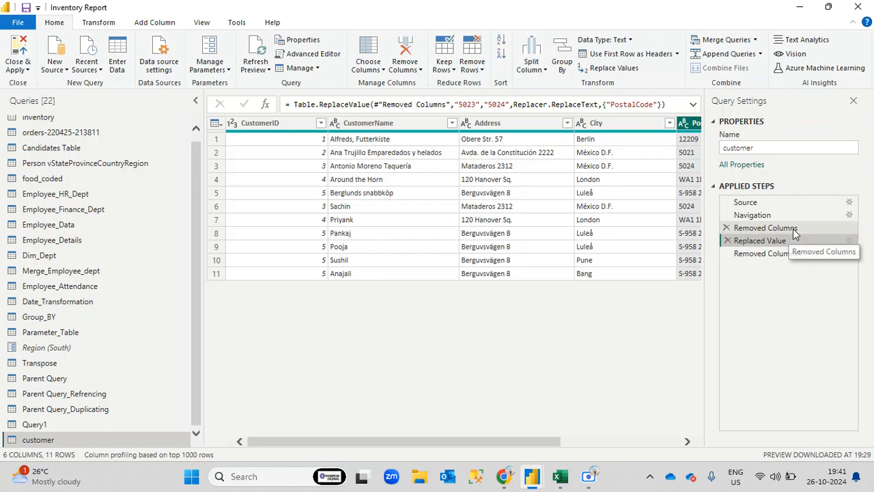
right_click(802, 215)
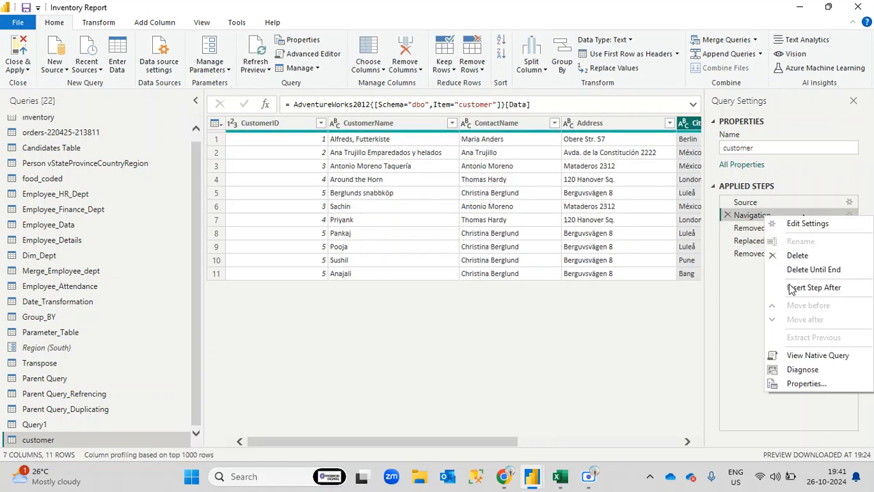
click(810, 357)
drag(385, 175, 227, 87)
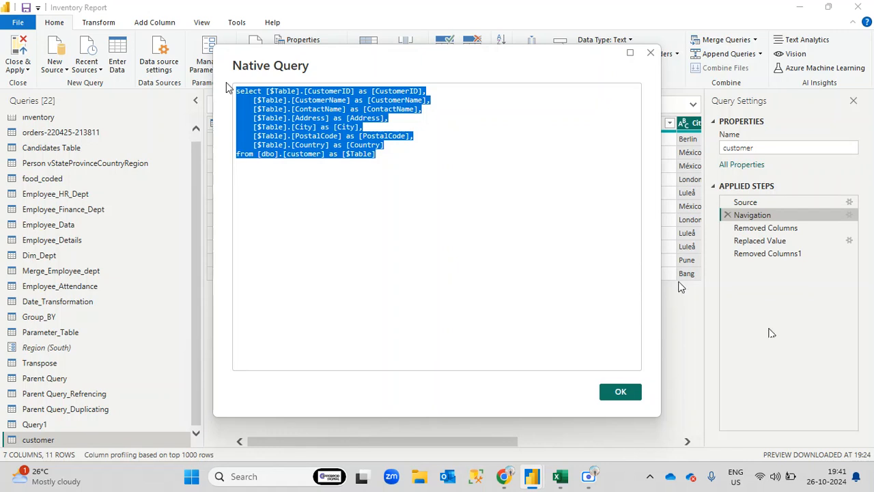
click(621, 392)
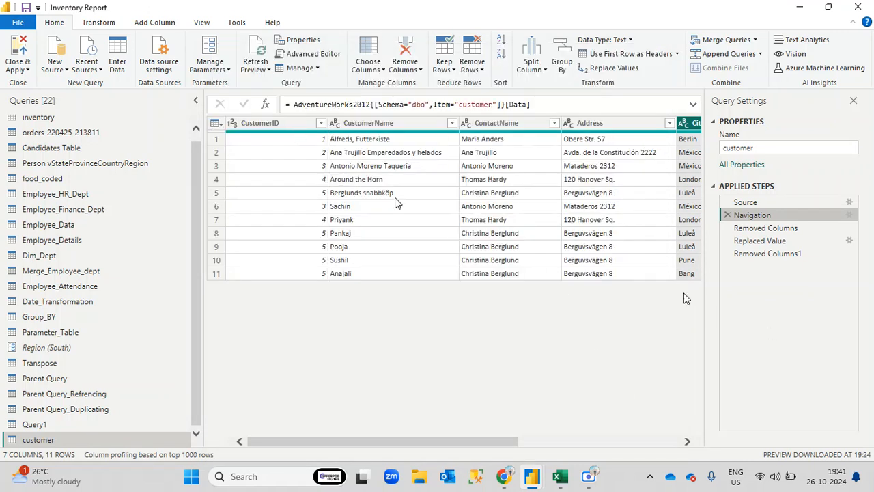
- Reopen the Replaced Value step's native query, compare its inner and outer select statements, and close it
right_click(828, 239)
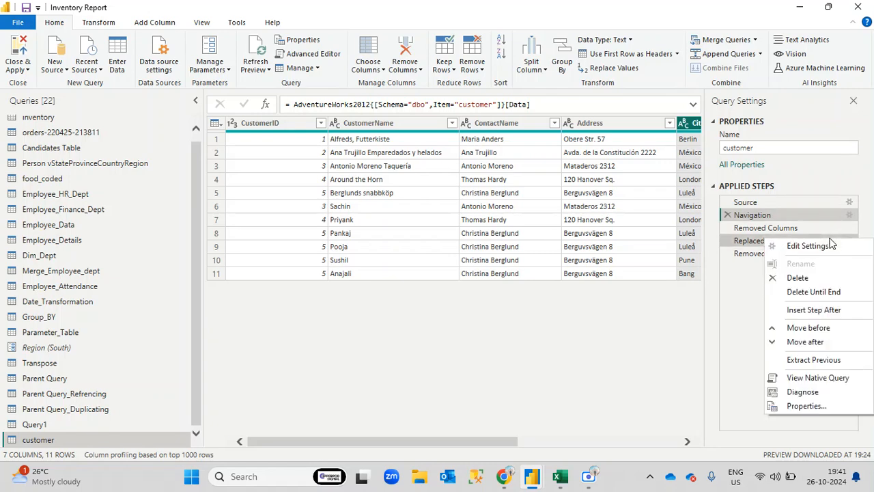
click(816, 379)
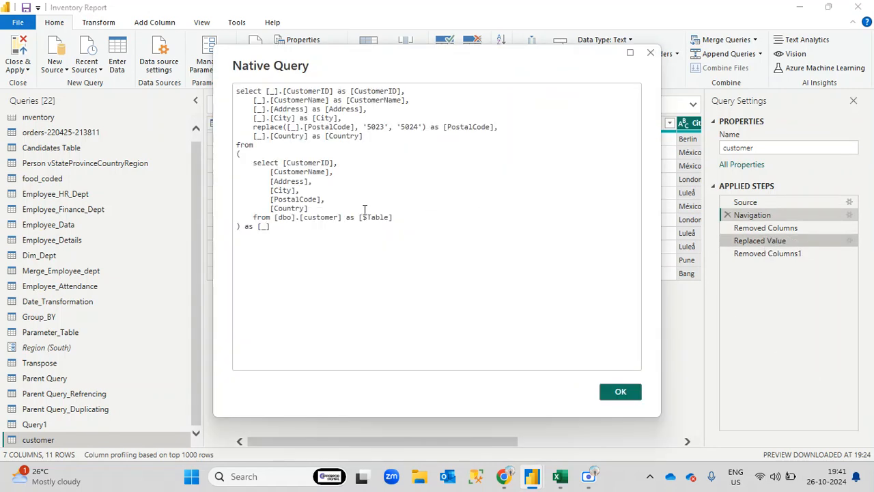
drag(398, 221, 255, 164)
drag(367, 137, 222, 94)
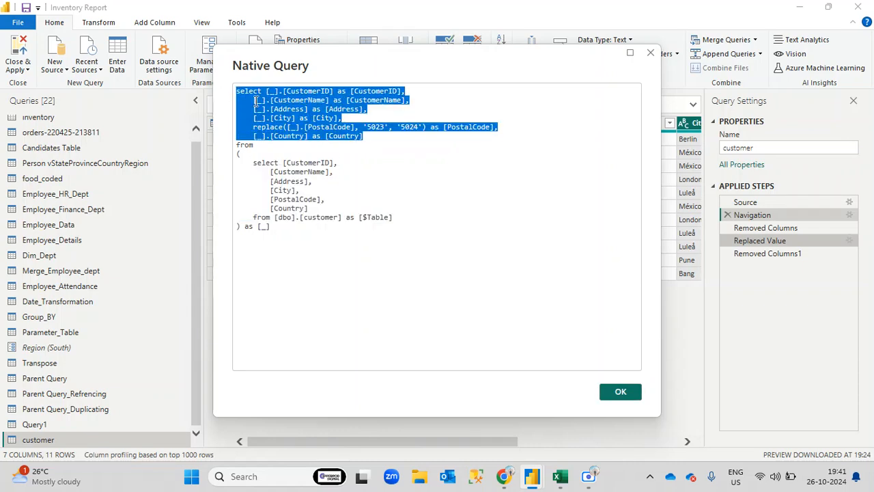
click(406, 188)
click(620, 391)
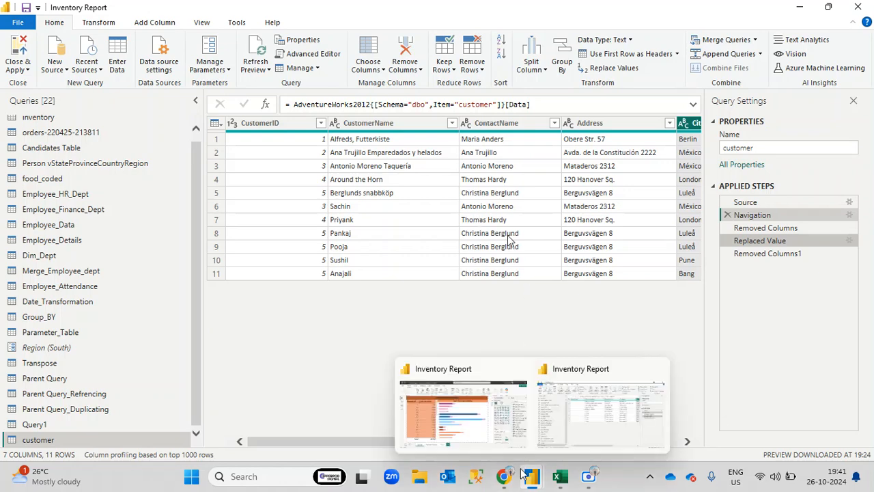
mouse_move(504, 476)
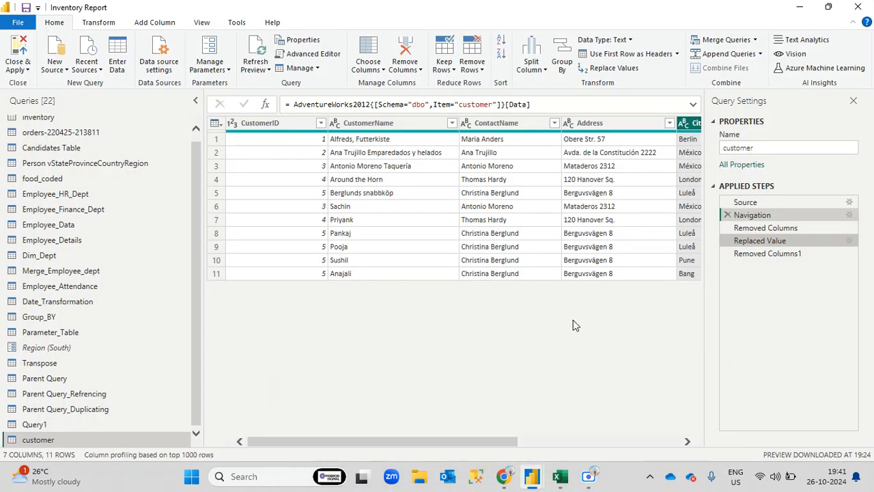
click(632, 276)
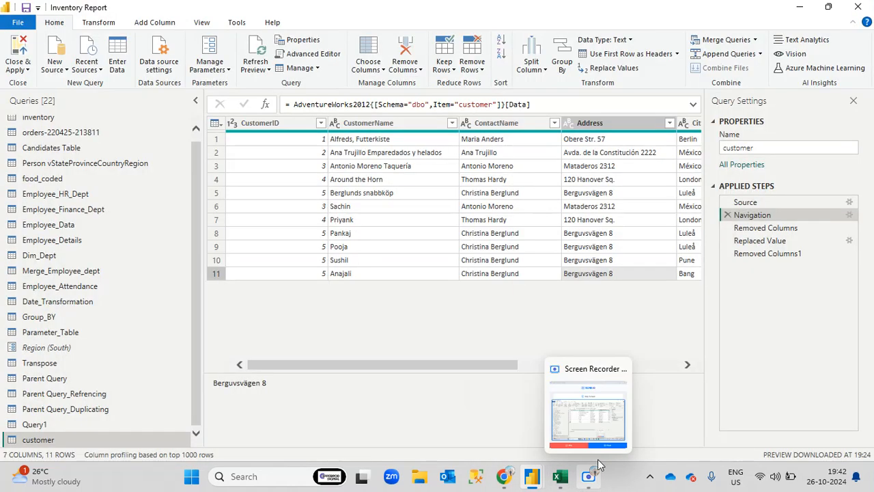
click(599, 464)
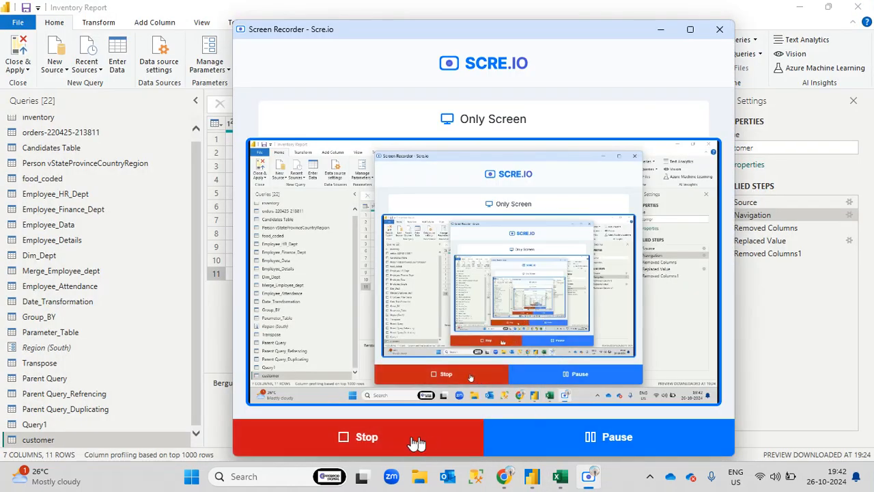